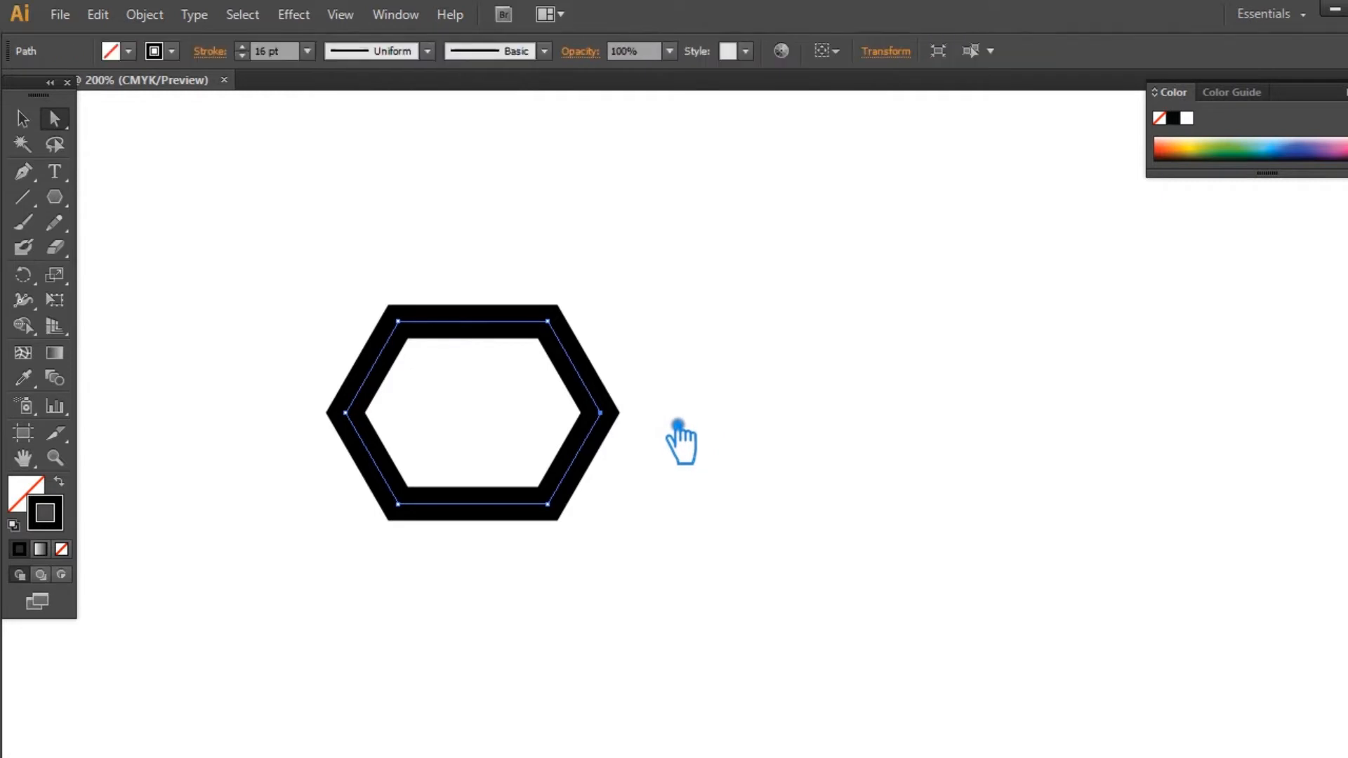
Step: Paste a copy of the open half-hexagon path in front of it and reflect the copy across the vertical axis
click(28, 123)
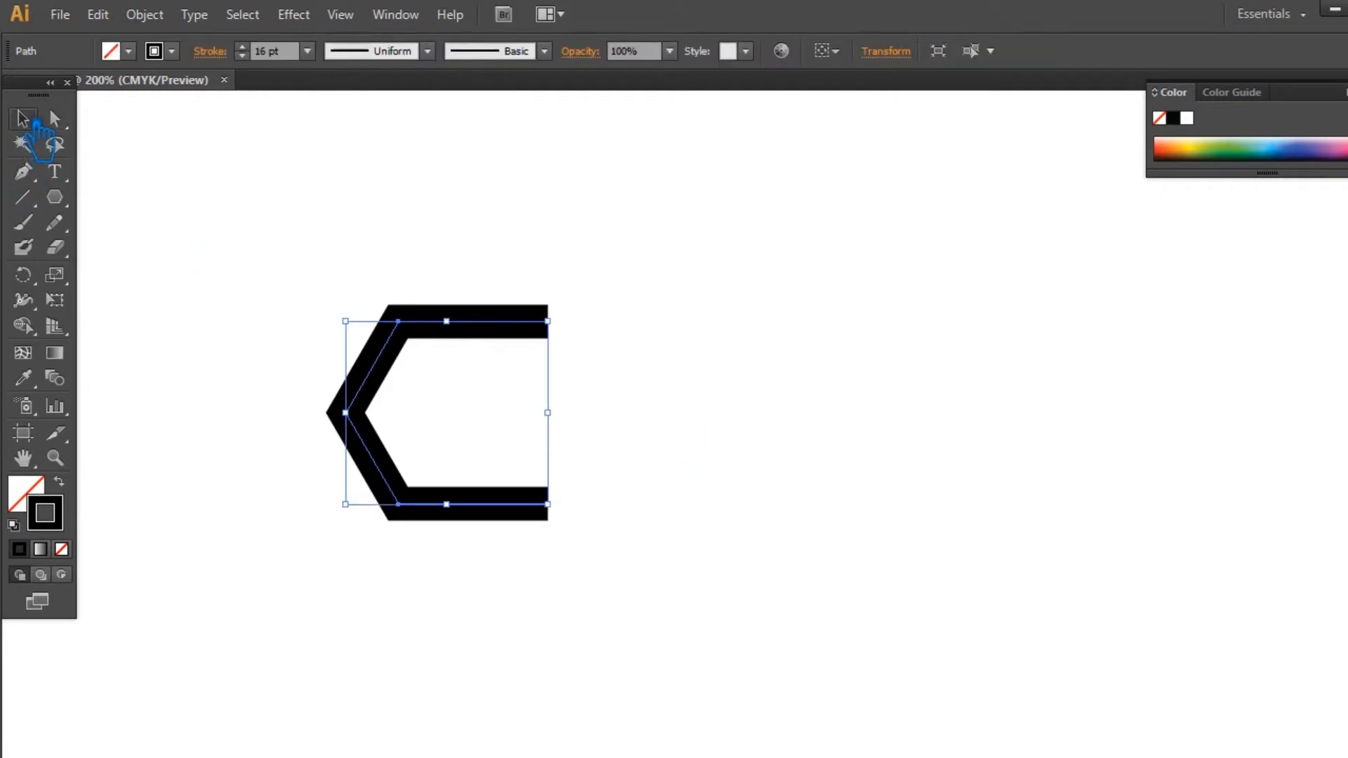
click(621, 507)
click(461, 507)
key(ctrl+c)
key(ctrl+f)
right_click(473, 507)
mouse_move(572, 436)
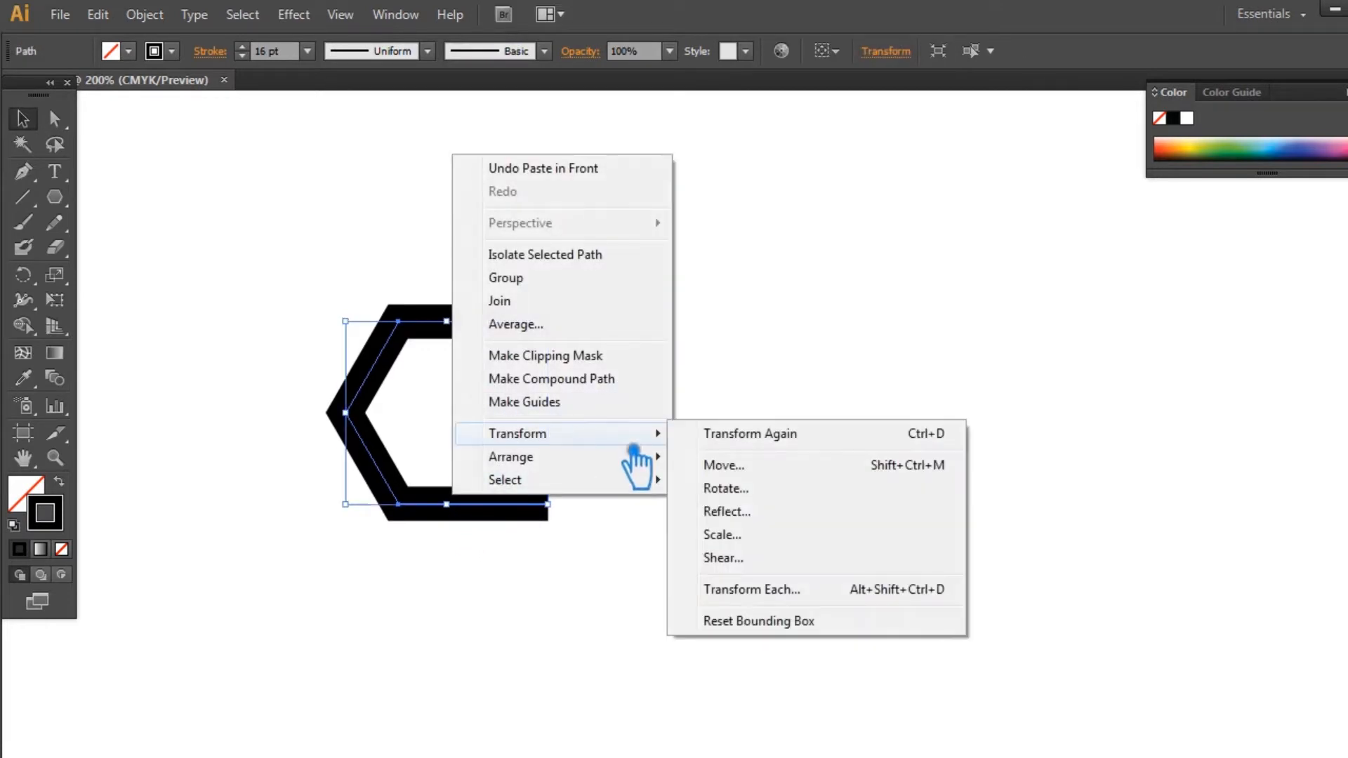
click(762, 513)
click(717, 516)
click(638, 460)
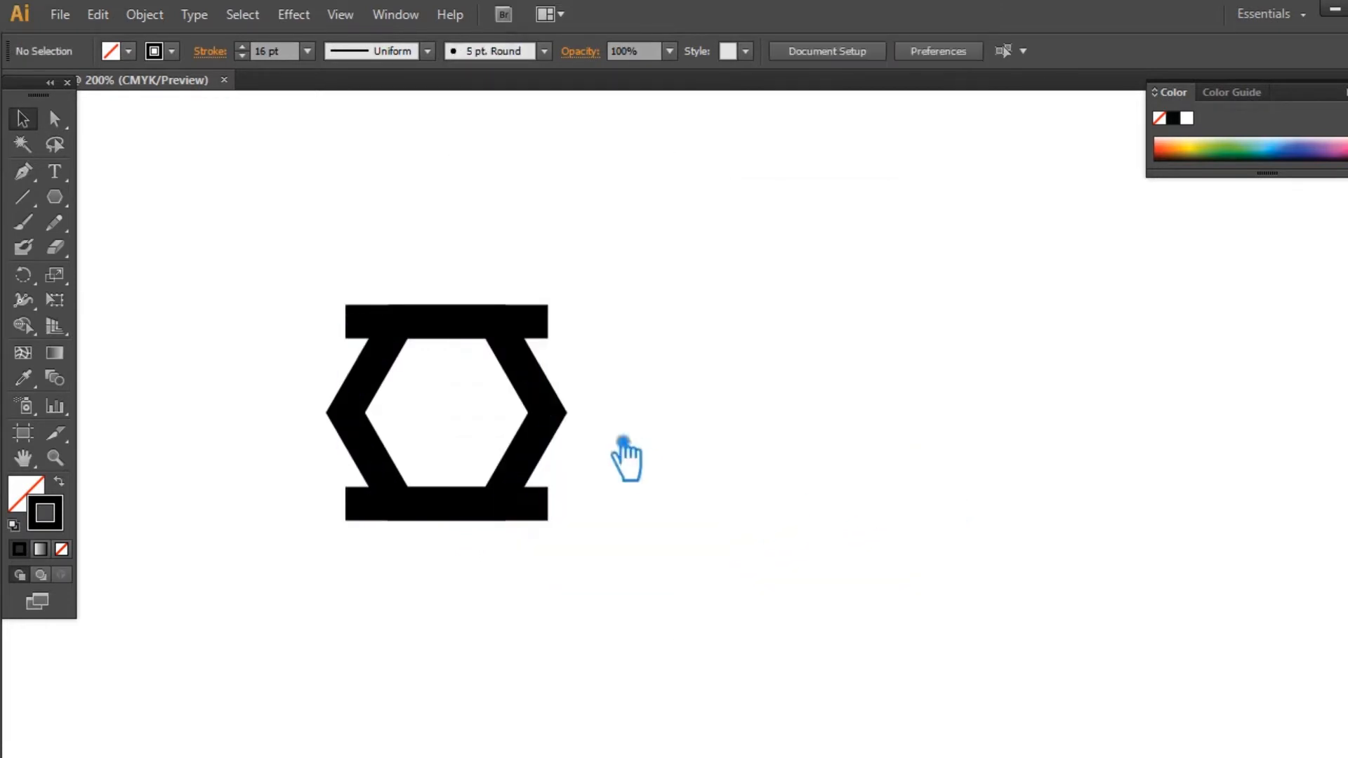
Step: Move the mirrored half-hexagon up and to the right so its arms interlock with those of the original
click(556, 364)
drag(556, 363, 554, 272)
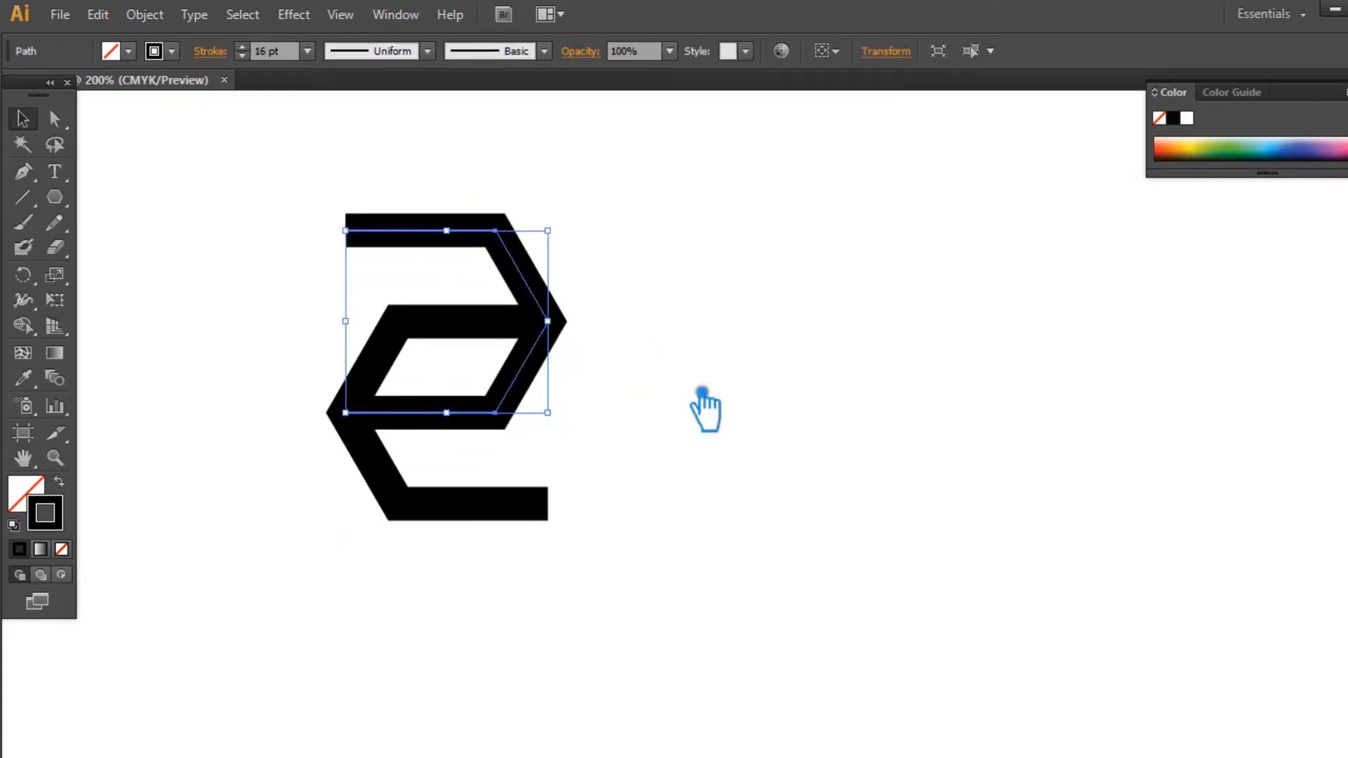
click(698, 394)
drag(530, 391, 625, 389)
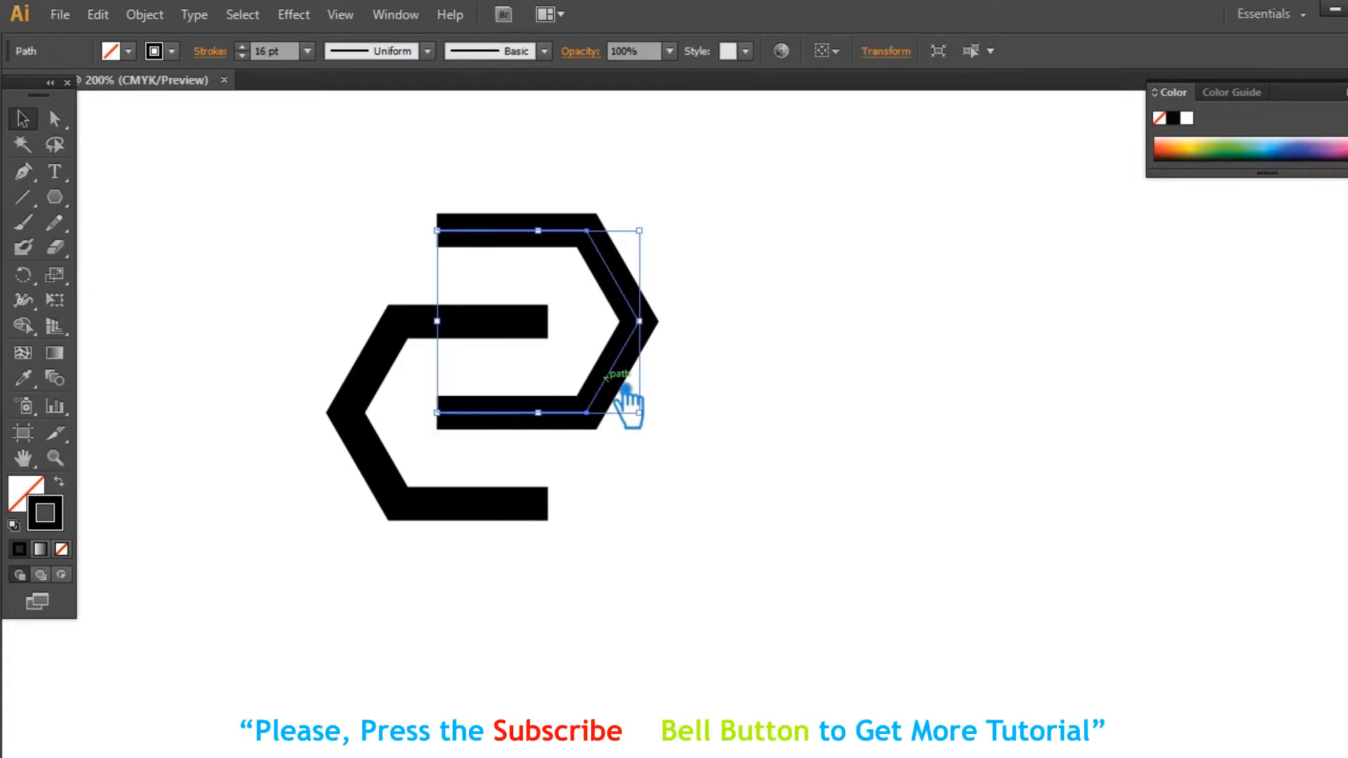
click(723, 393)
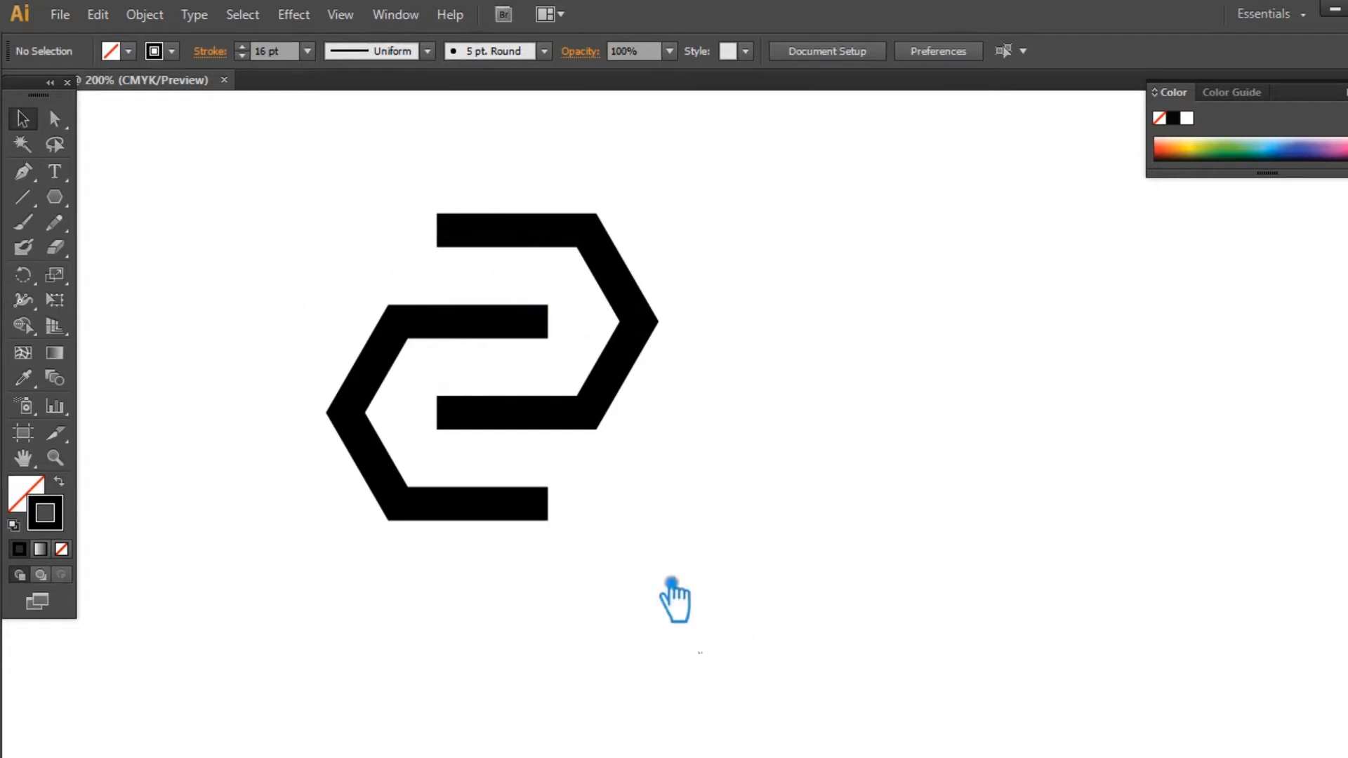
Step: Group the two interlocking paths and reflect the group across the vertical axis to form an S
drag(703, 653, 335, 180)
key(ctrl+g)
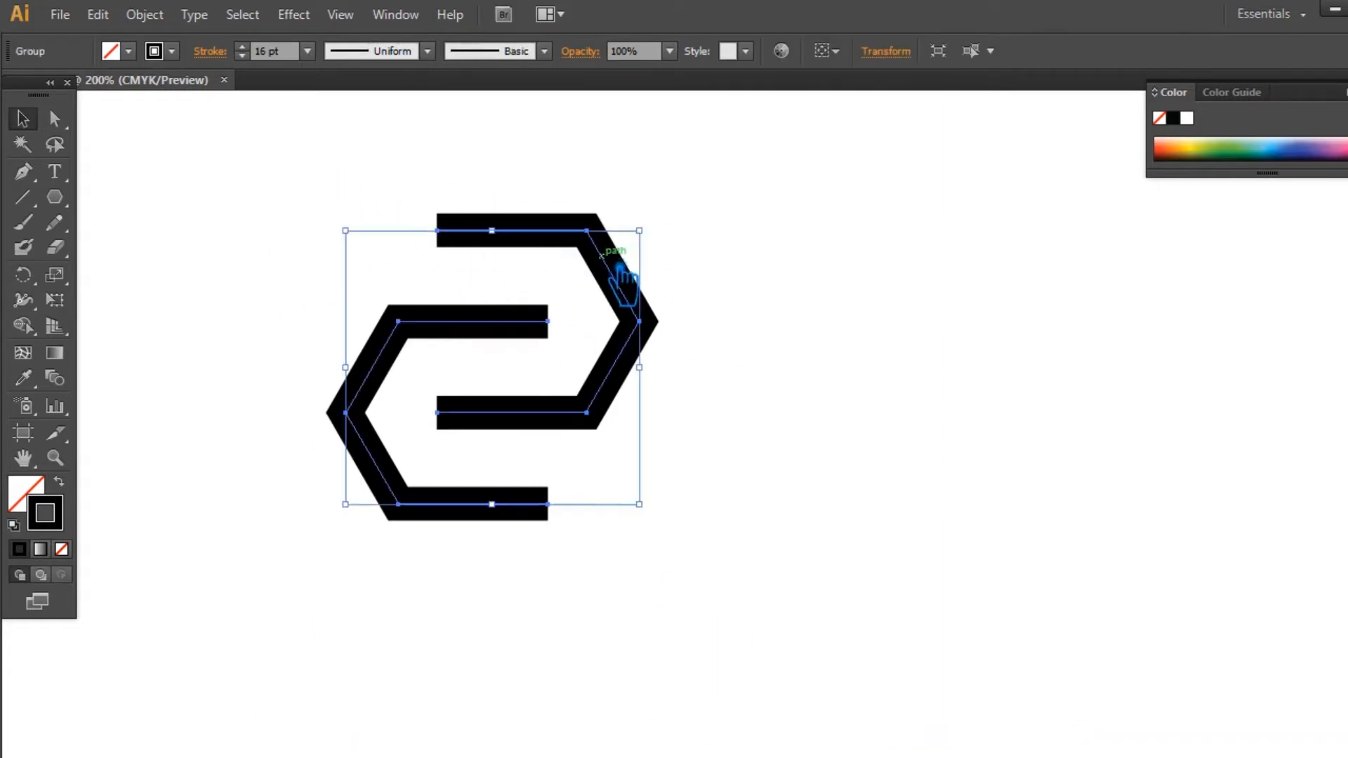
right_click(630, 275)
mouse_move(710, 415)
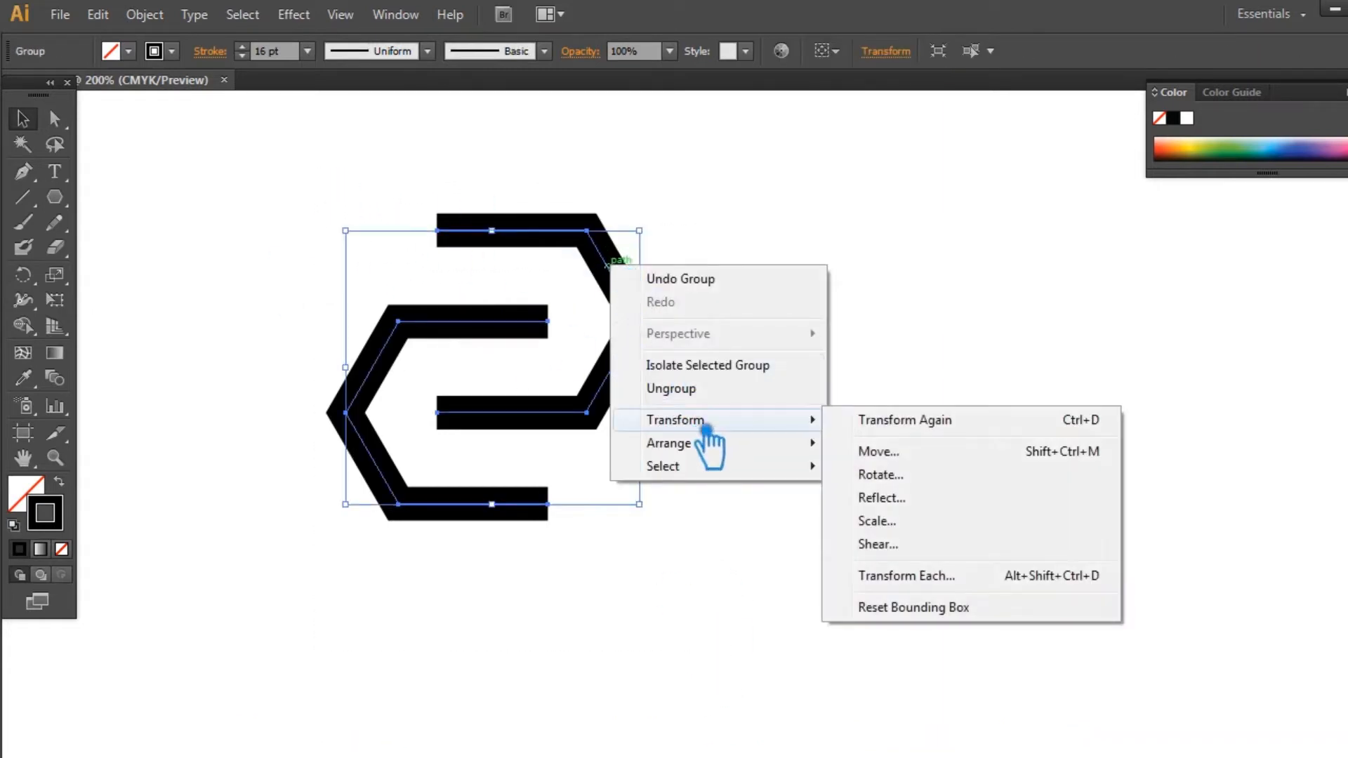
click(927, 501)
click(743, 523)
click(909, 463)
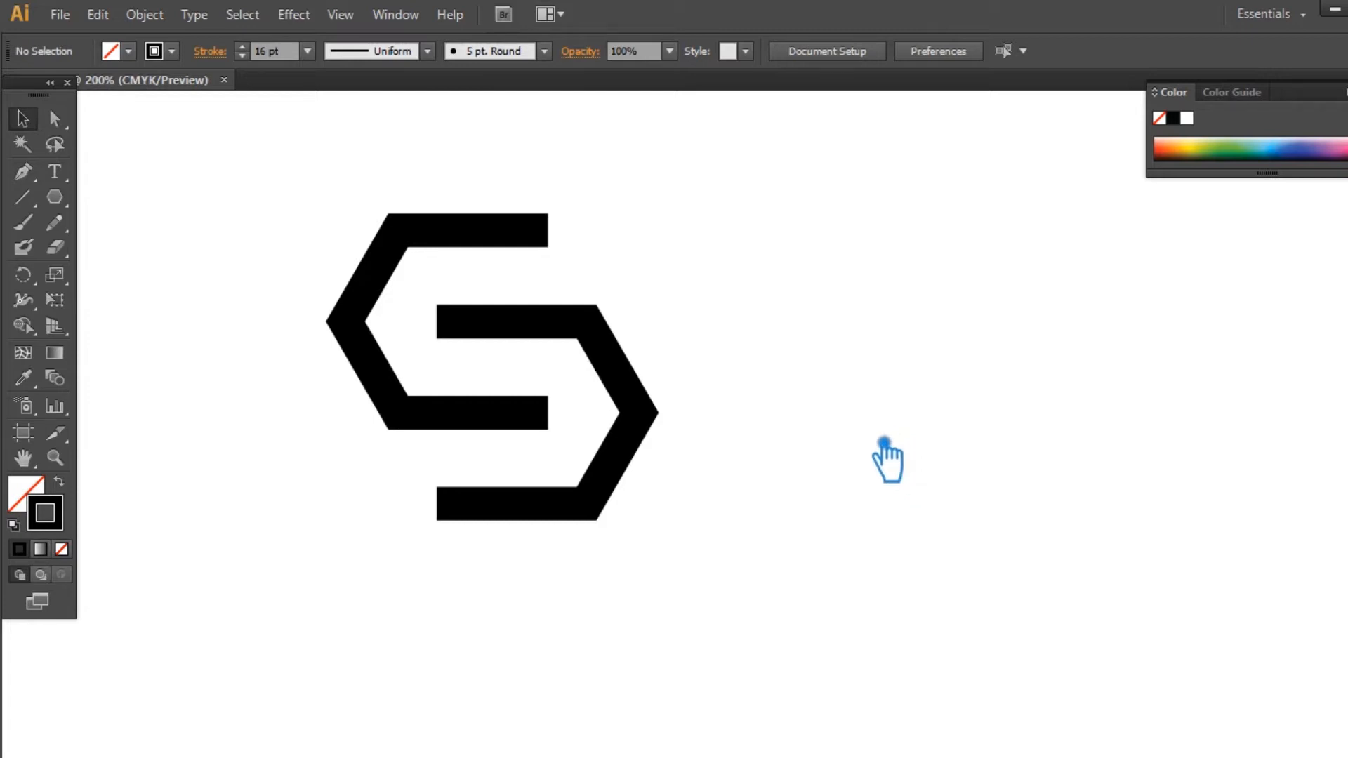
Step: Extend both open ends of the left path slightly rightward and both open ends of the right path slightly leftward
click(572, 439)
click(798, 450)
key(a)
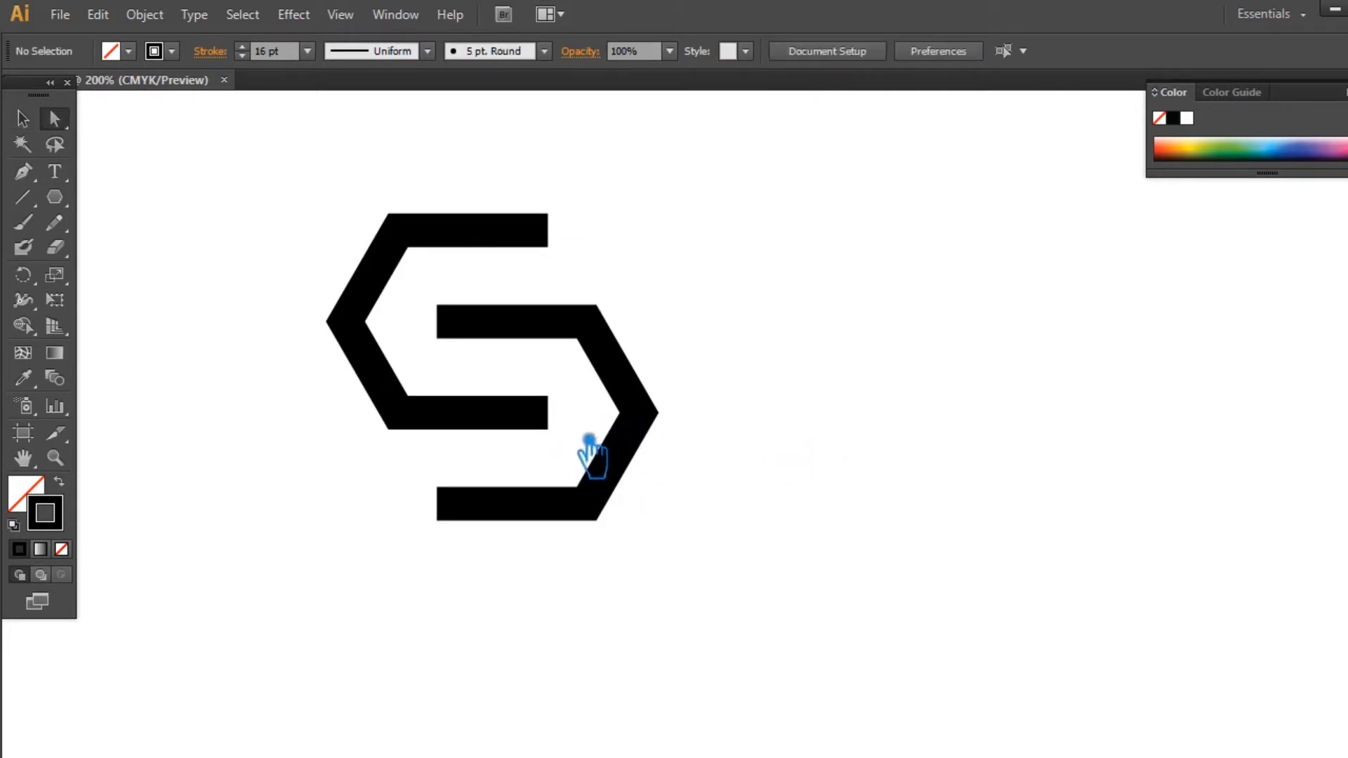
click(551, 418)
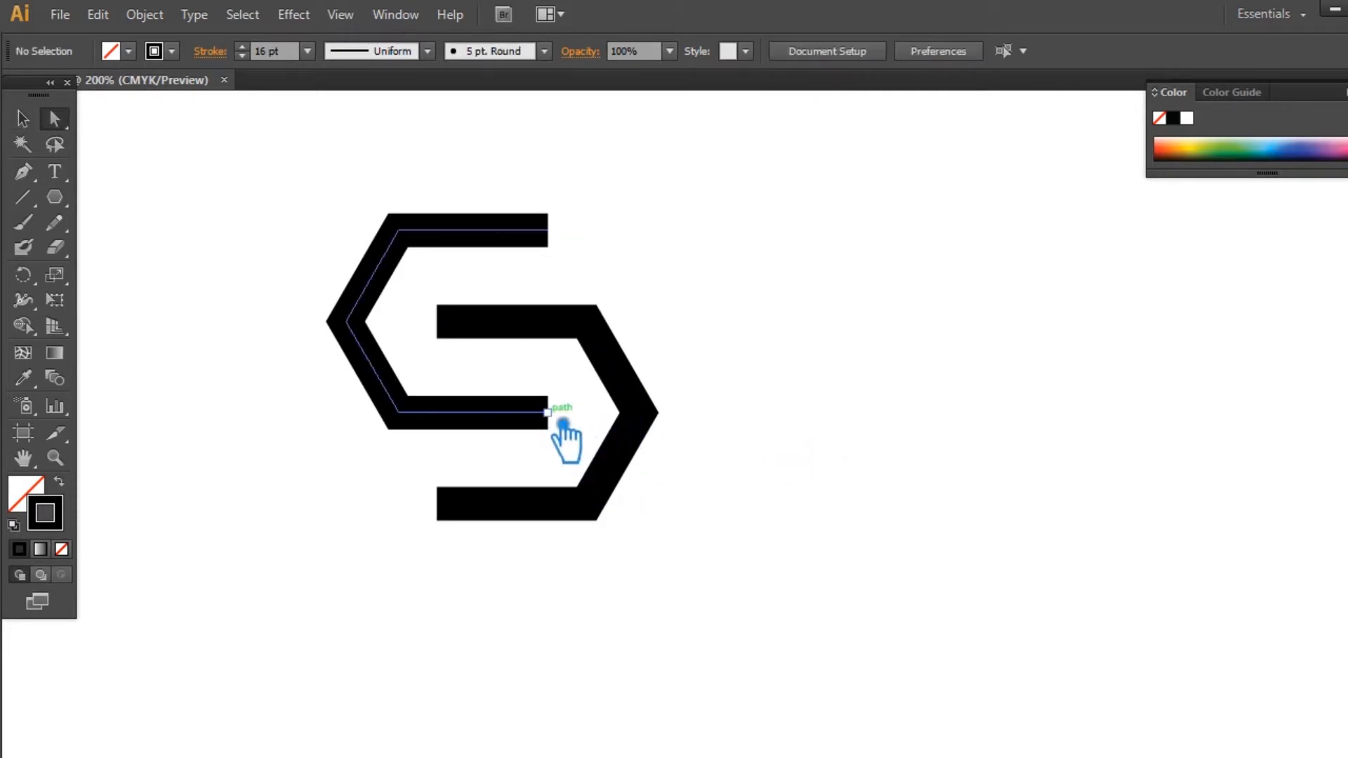
shift+click(548, 231)
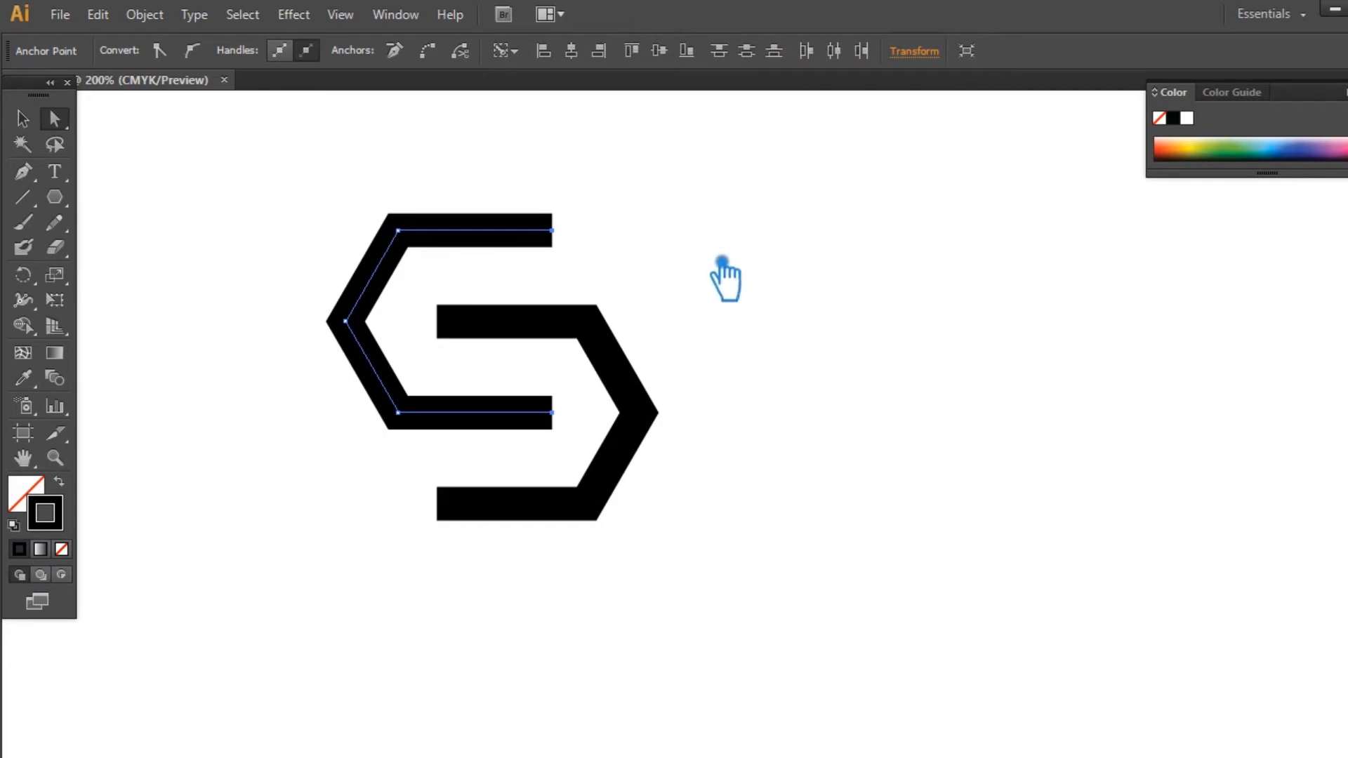
click(437, 321)
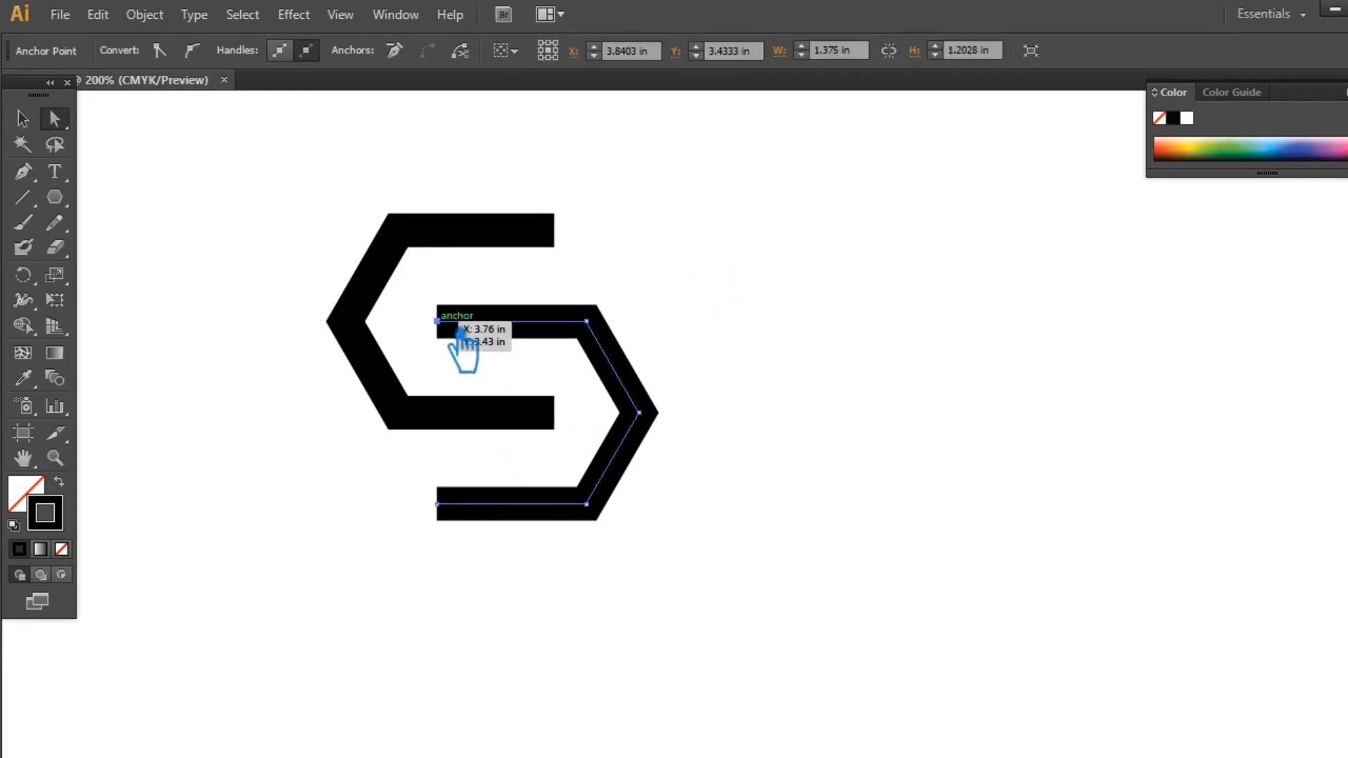
shift+click(437, 504)
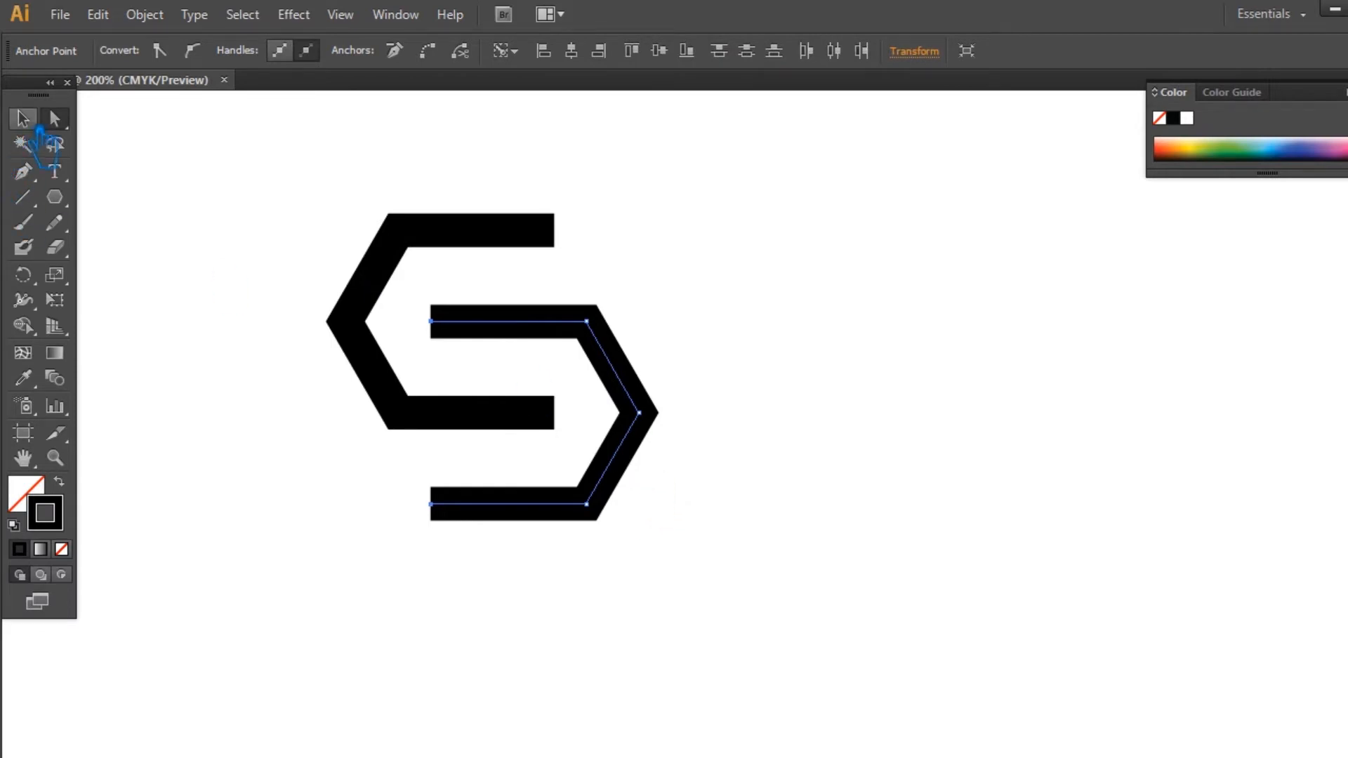
click(23, 119)
click(250, 184)
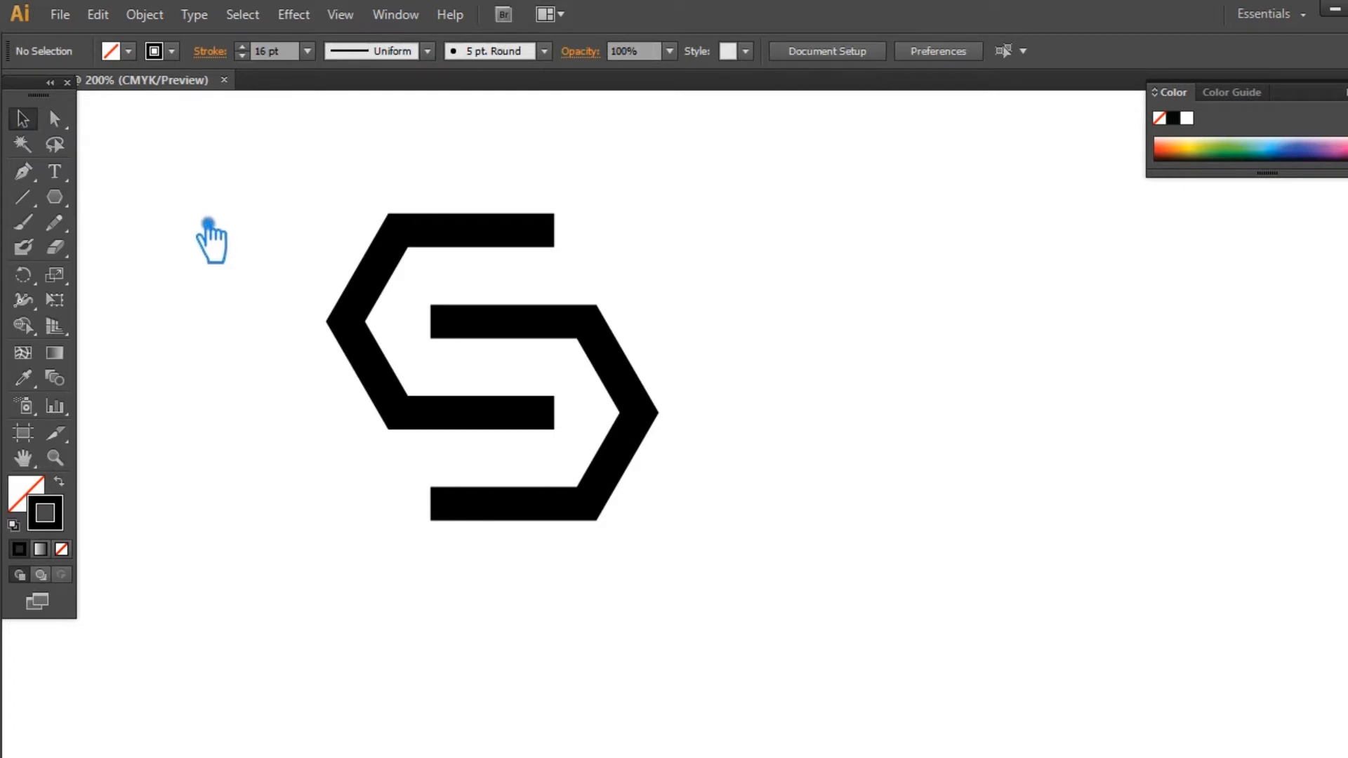
drag(702, 594, 299, 188)
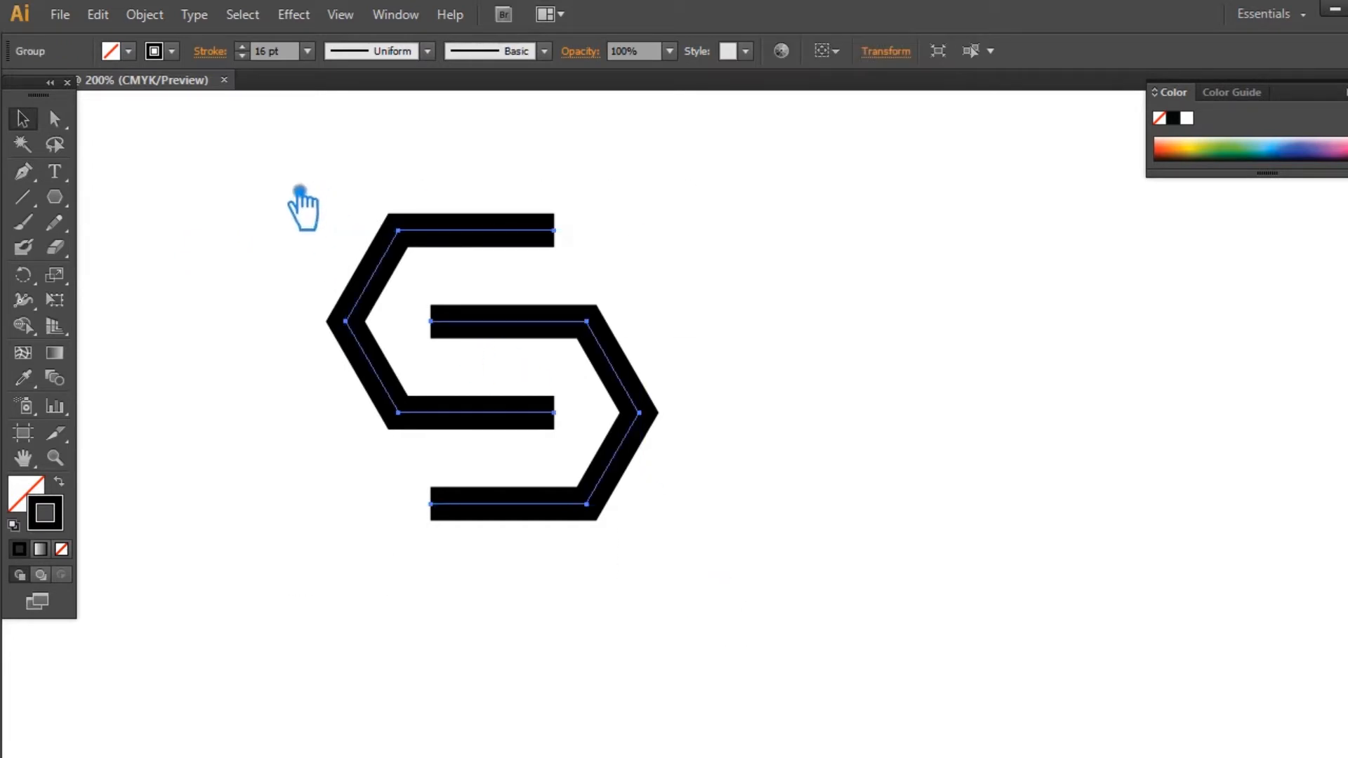
click(801, 476)
click(643, 410)
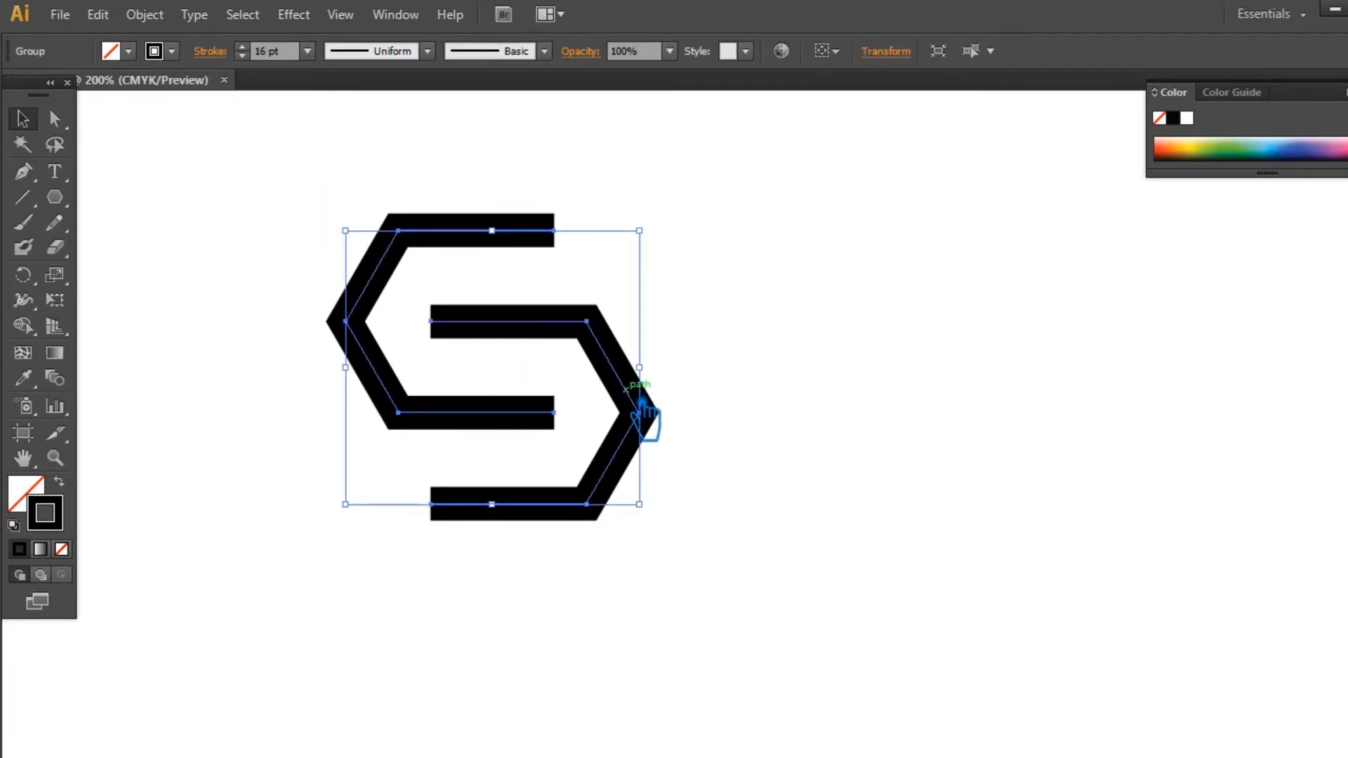
click(736, 404)
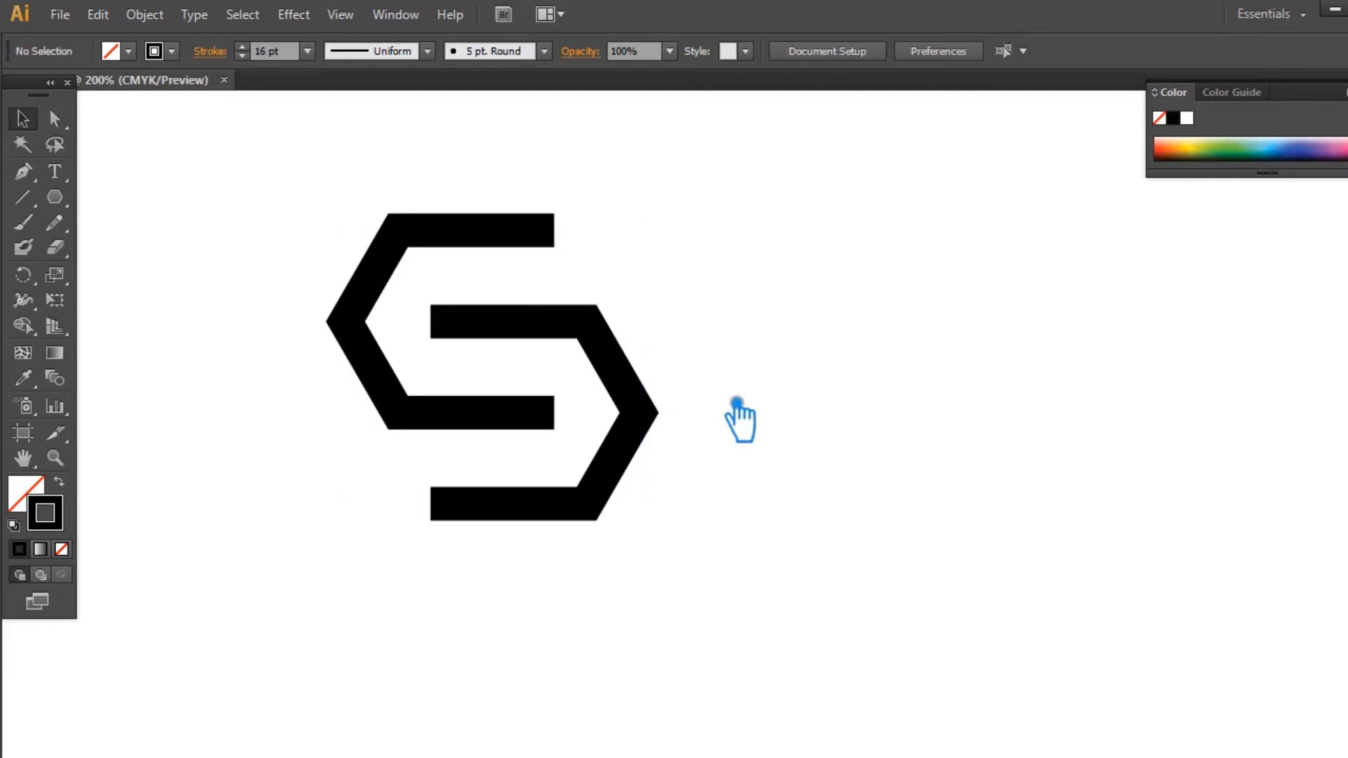
key(a)
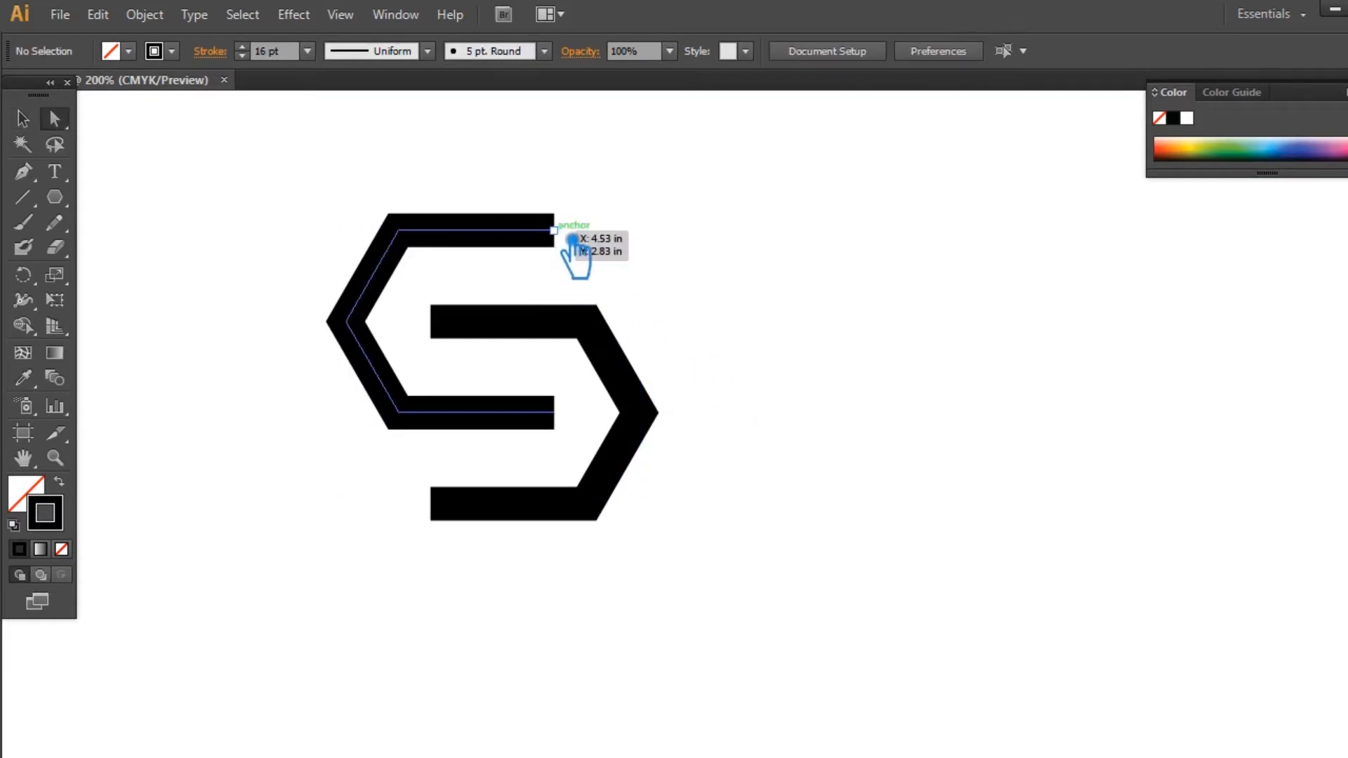
Step: Show the rulers and expand the whole stroked S group into filled shapes
key(ctrl+r)
drag(30, 669, 616, 318)
drag(674, 603, 308, 240)
click(147, 15)
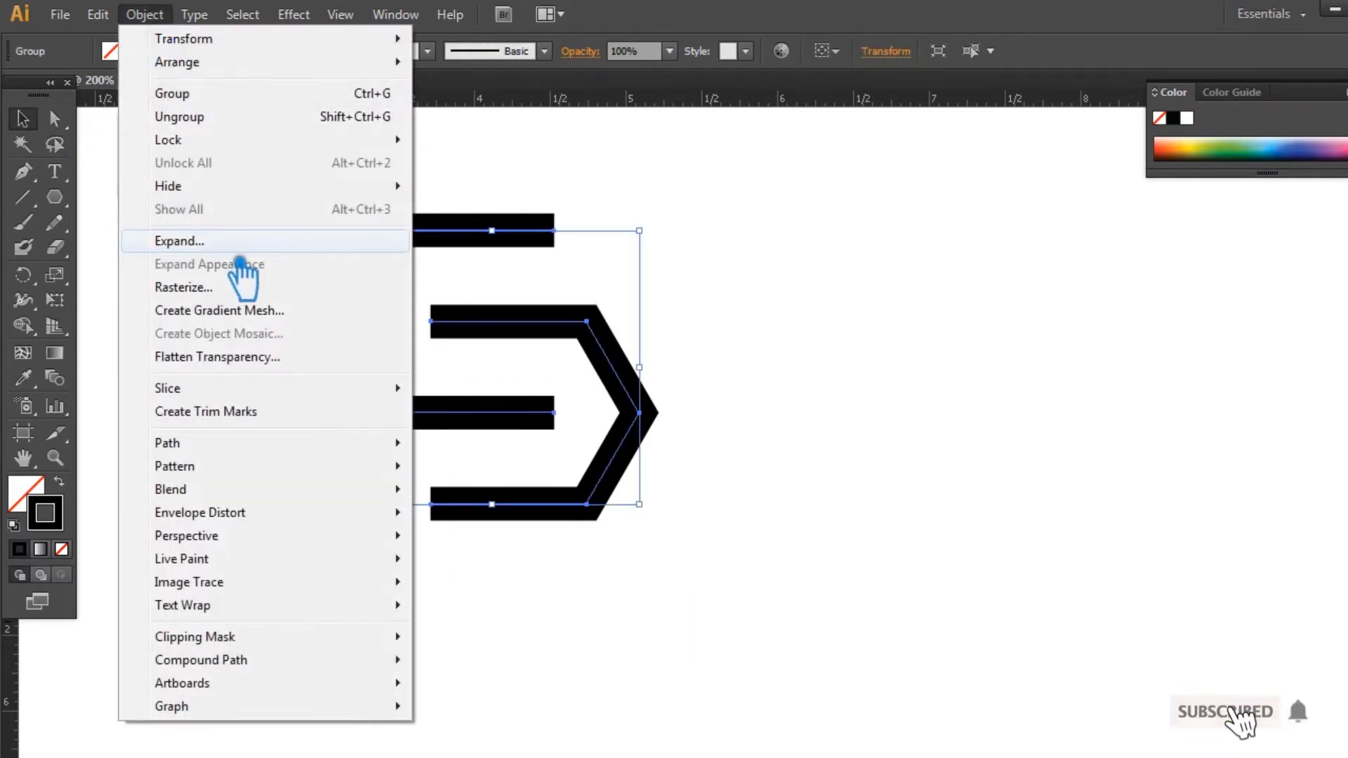
click(237, 242)
click(1028, 450)
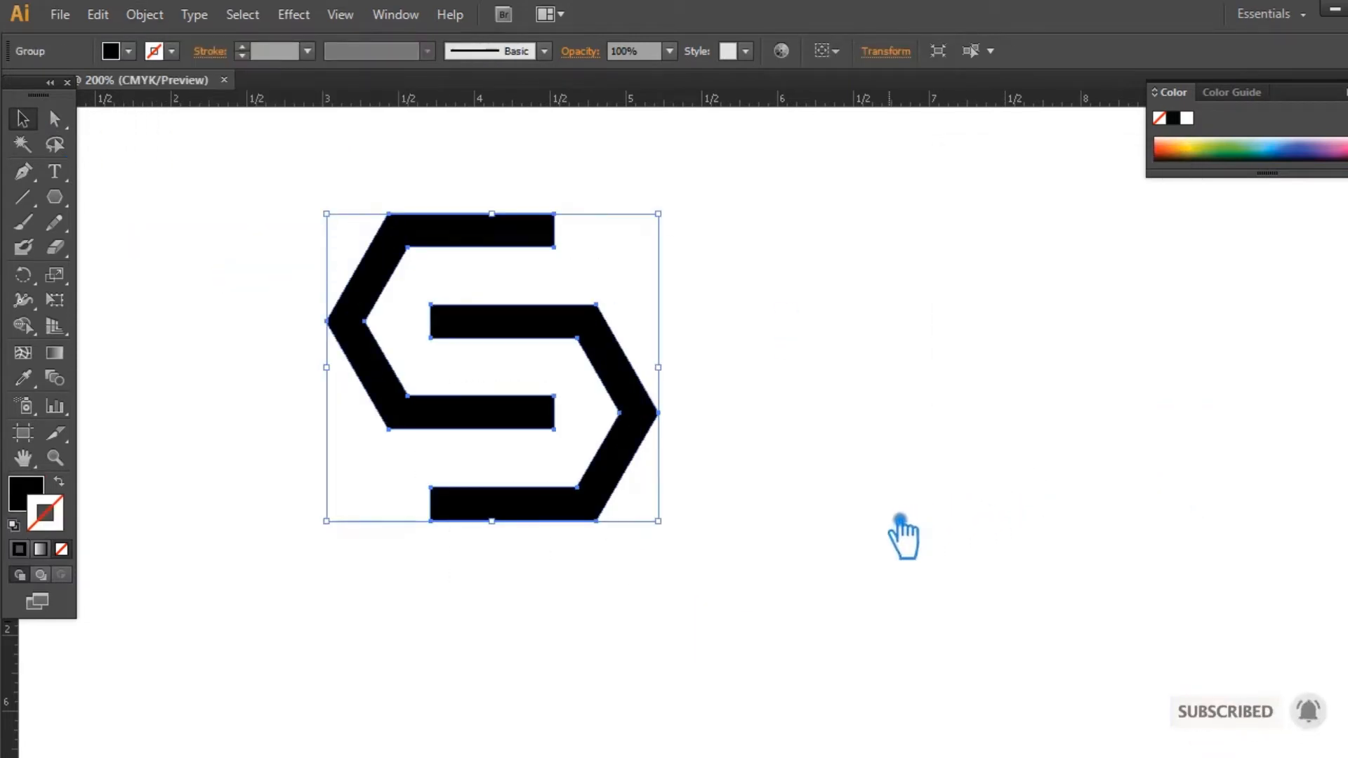
Step: Place two vertical guides, one through the right shape's outer upper corner and one through the left shape's outer upper corner
click(884, 529)
drag(29, 664, 599, 334)
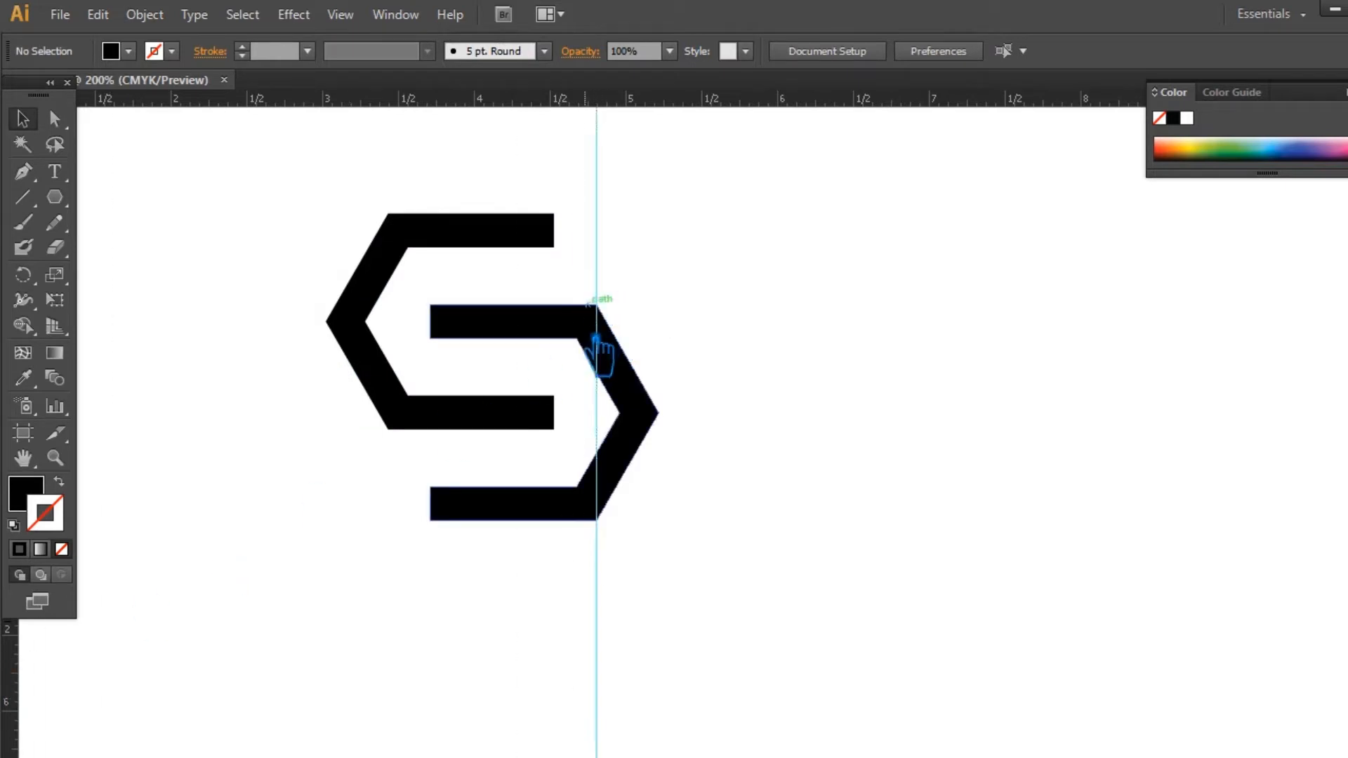
drag(31, 663, 408, 431)
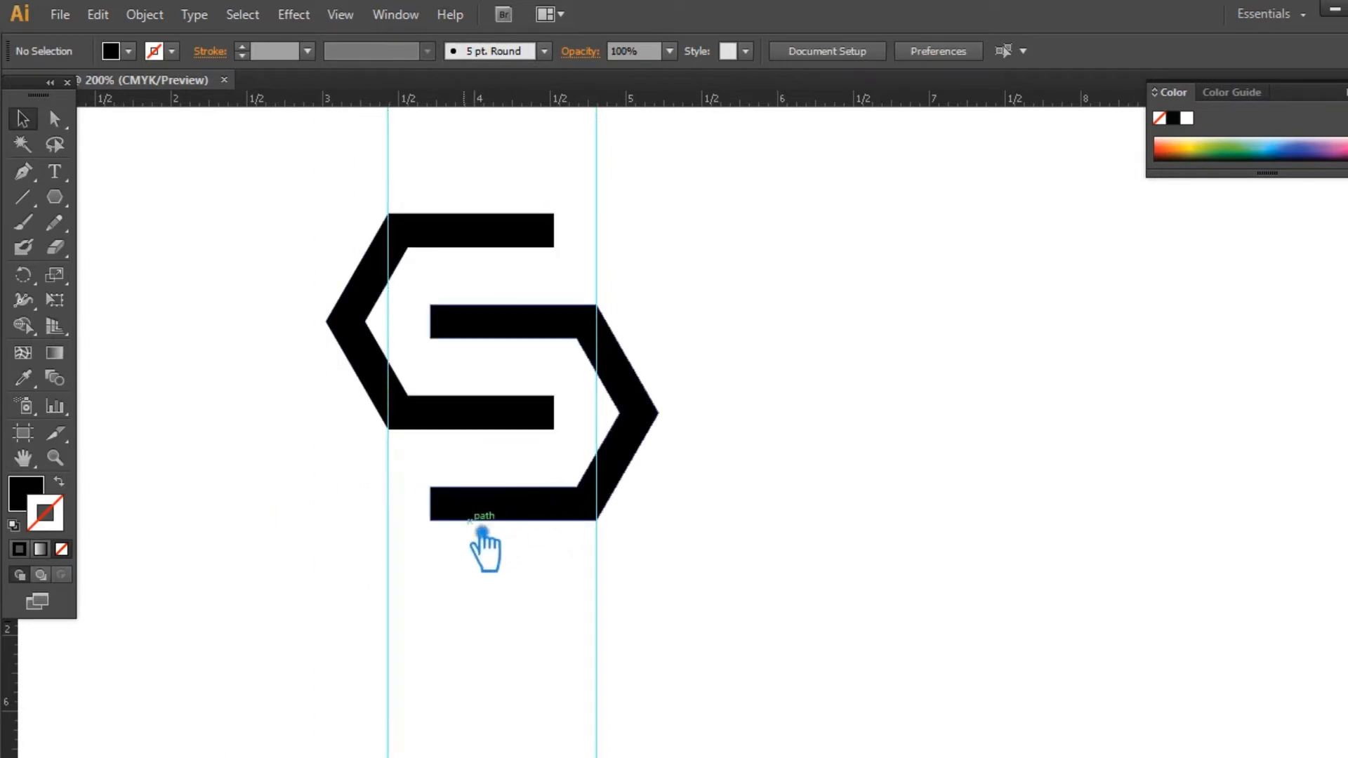
Step: Lengthen the S's bottom arm by shifting its left end points leftward to the left guide
key(a)
click(448, 486)
key(Left)
key(Left)
key(Left)
key(Left)
key(Left)
key(Left)
key(Left)
key(Left)
key(Left)
key(Left)
key(Left)
key(Left)
key(Left)
key(Left)
key(Left)
key(Left)
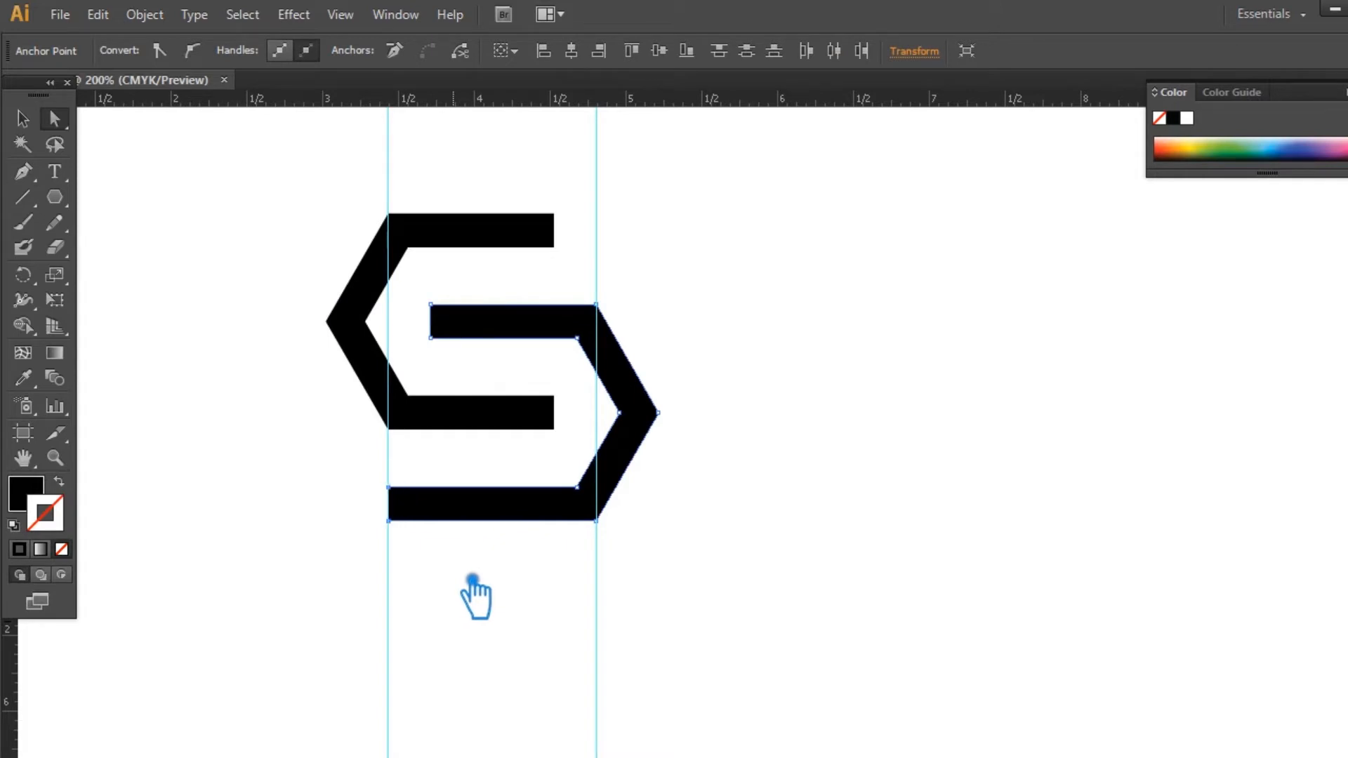
Step: Lengthen the S's top arm by shifting its right end points to the right guide, and hide the guides
drag(524, 173, 586, 274)
key(Right)
key(Right)
key(Right)
key(Right)
key(Right)
key(Right)
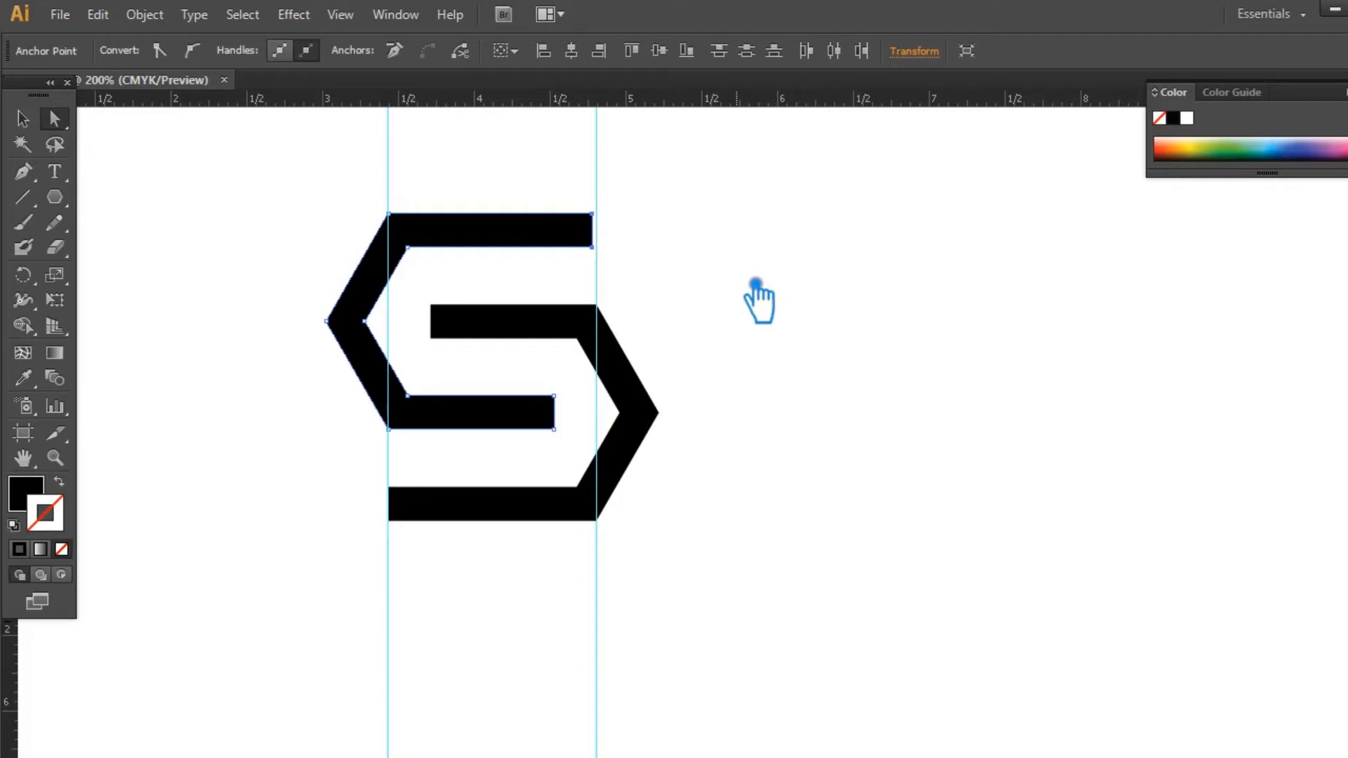
click(22, 119)
click(845, 303)
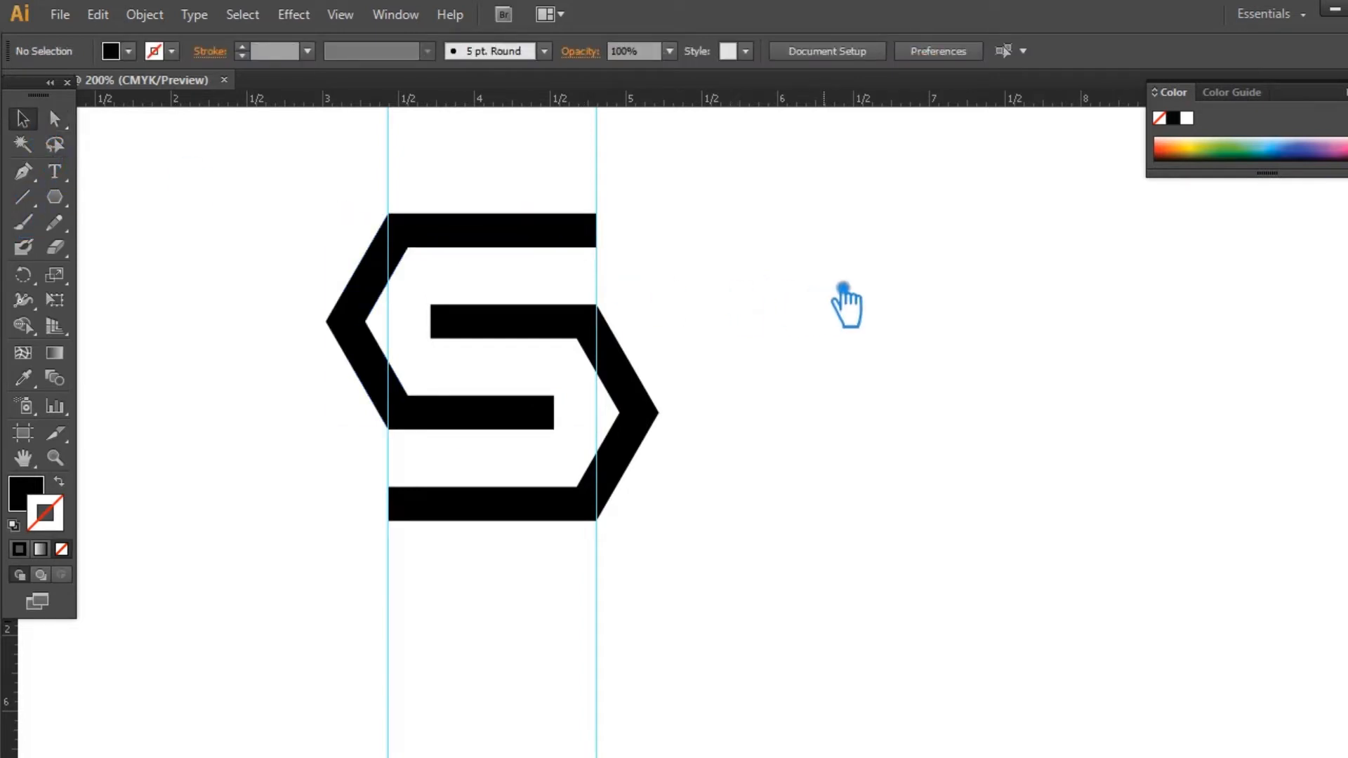
key(ctrl+semicolon)
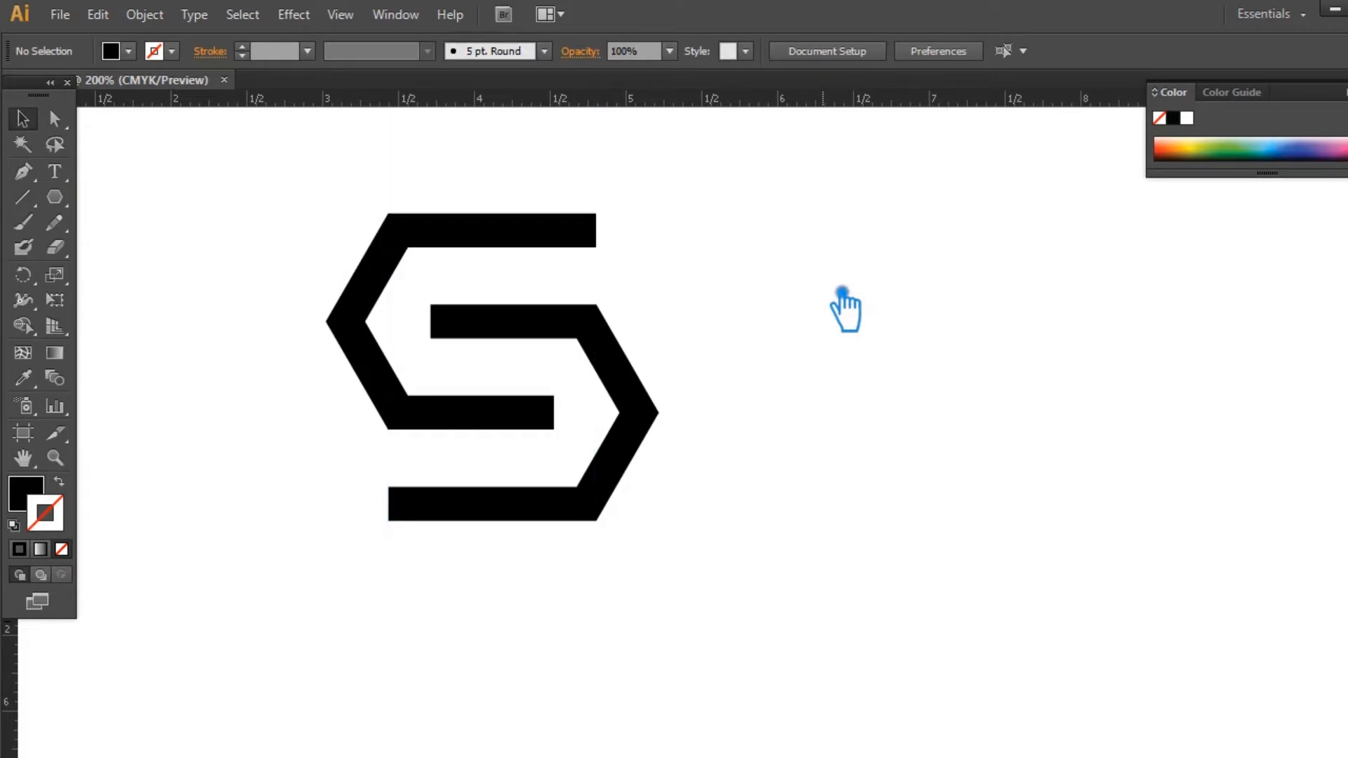
Step: Duplicate the complete S shape directly to the right of the original at the same height
drag(721, 588, 239, 208)
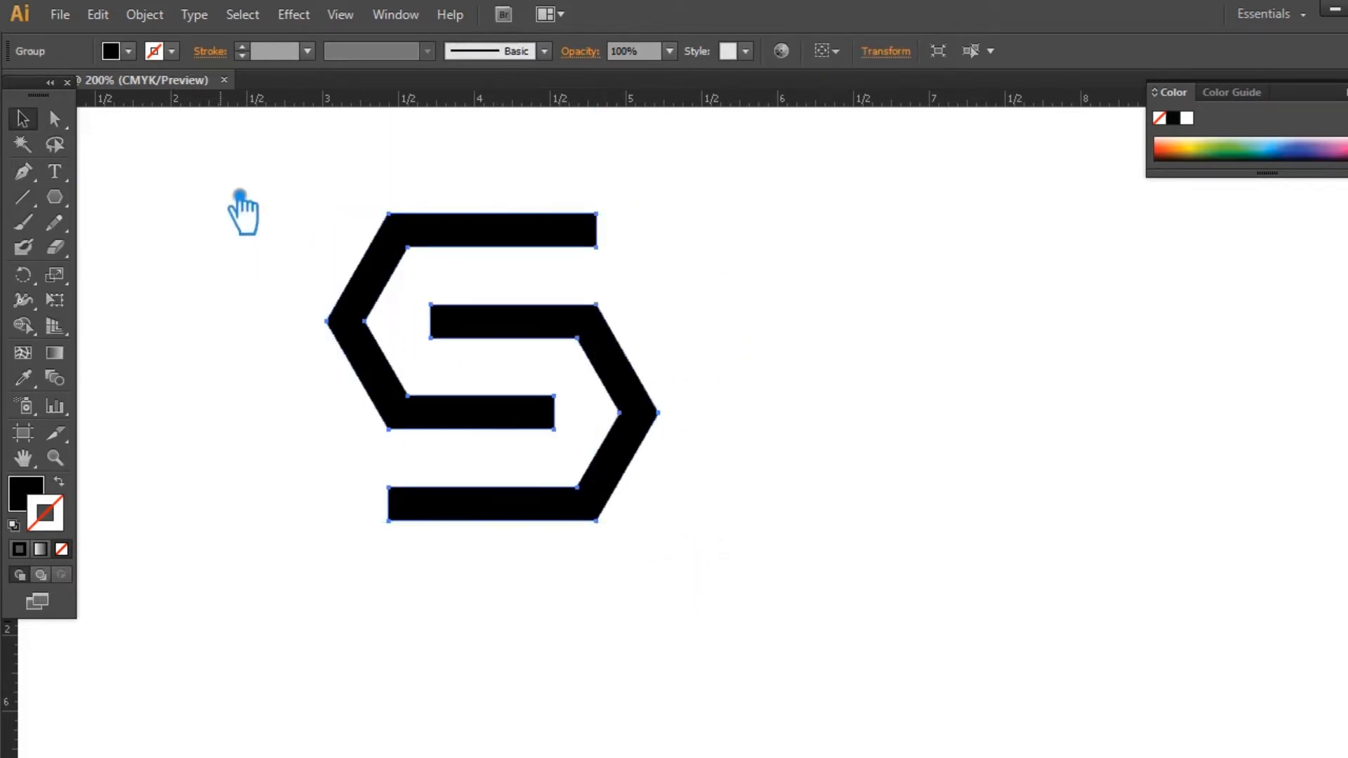
click(878, 443)
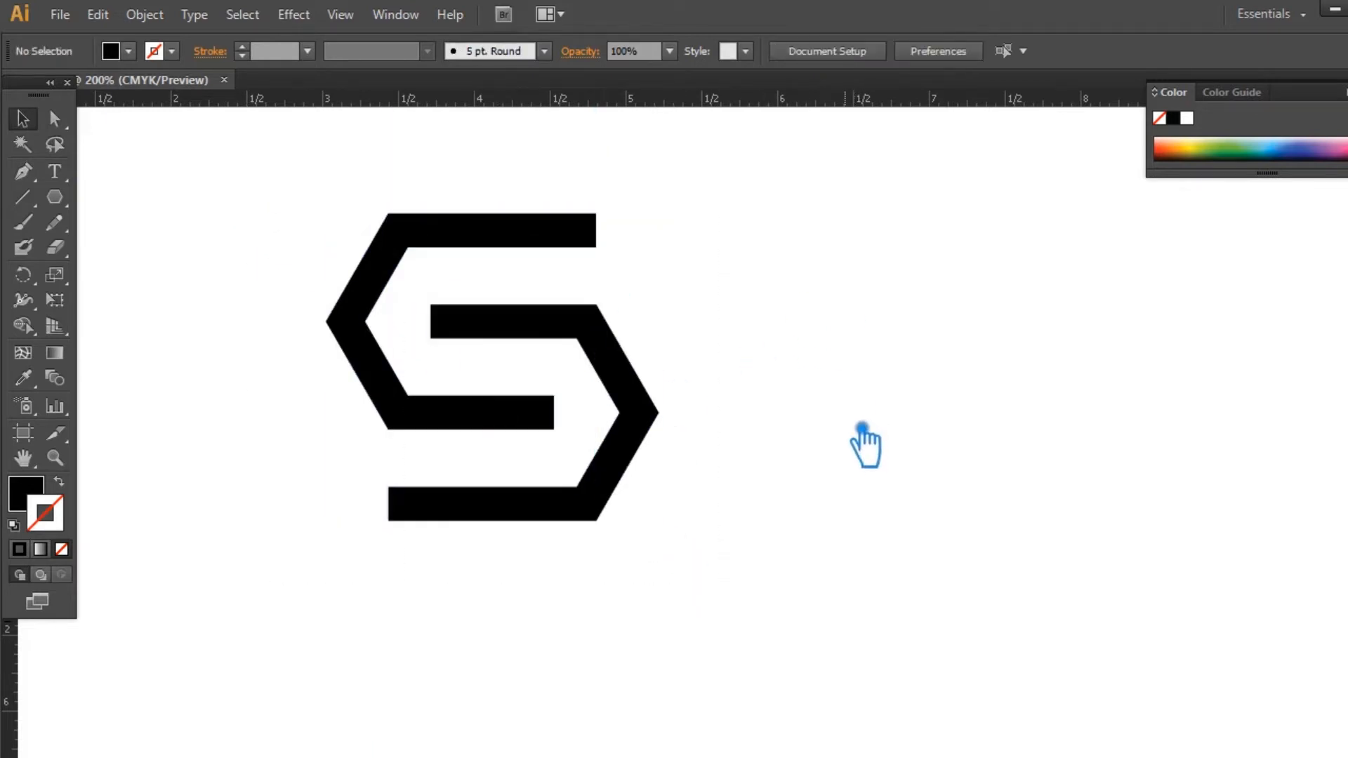
click(654, 425)
click(877, 491)
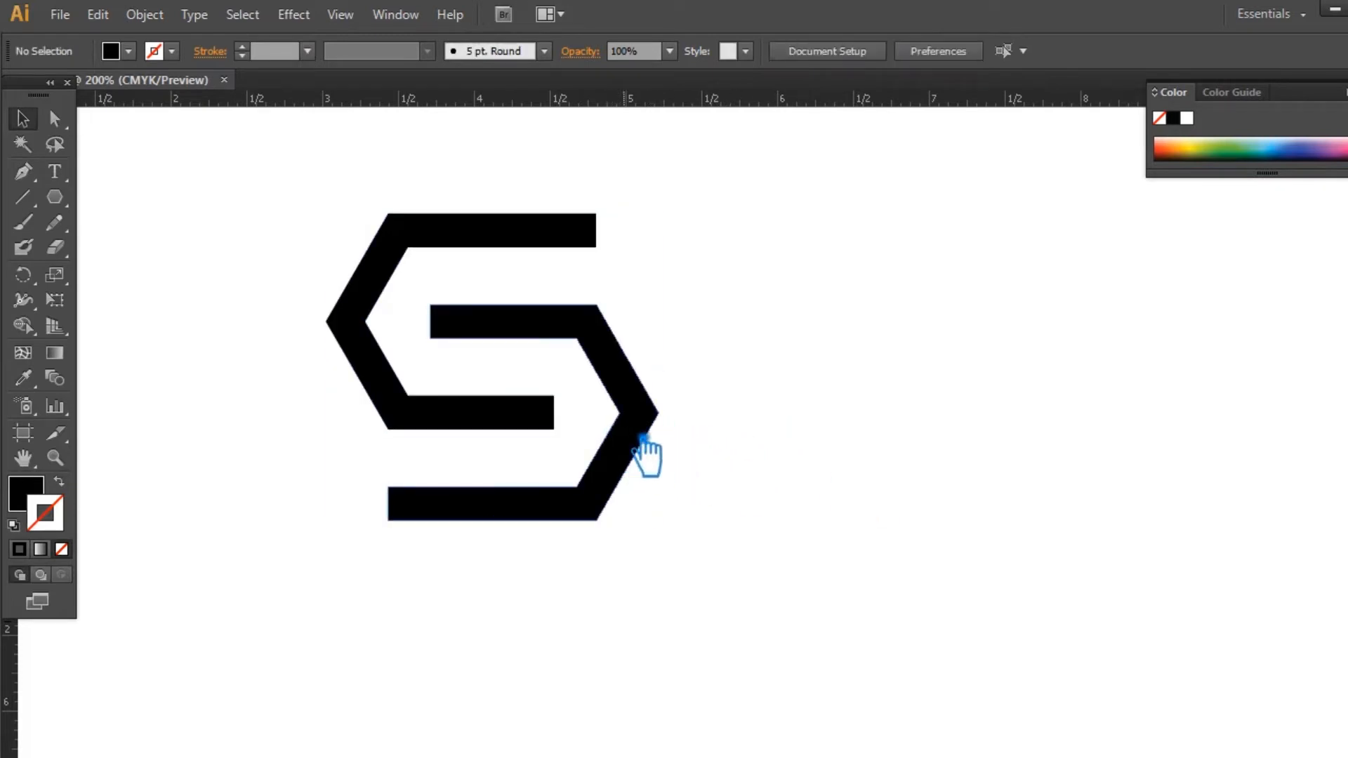
drag(645, 437, 1009, 441)
click(1098, 400)
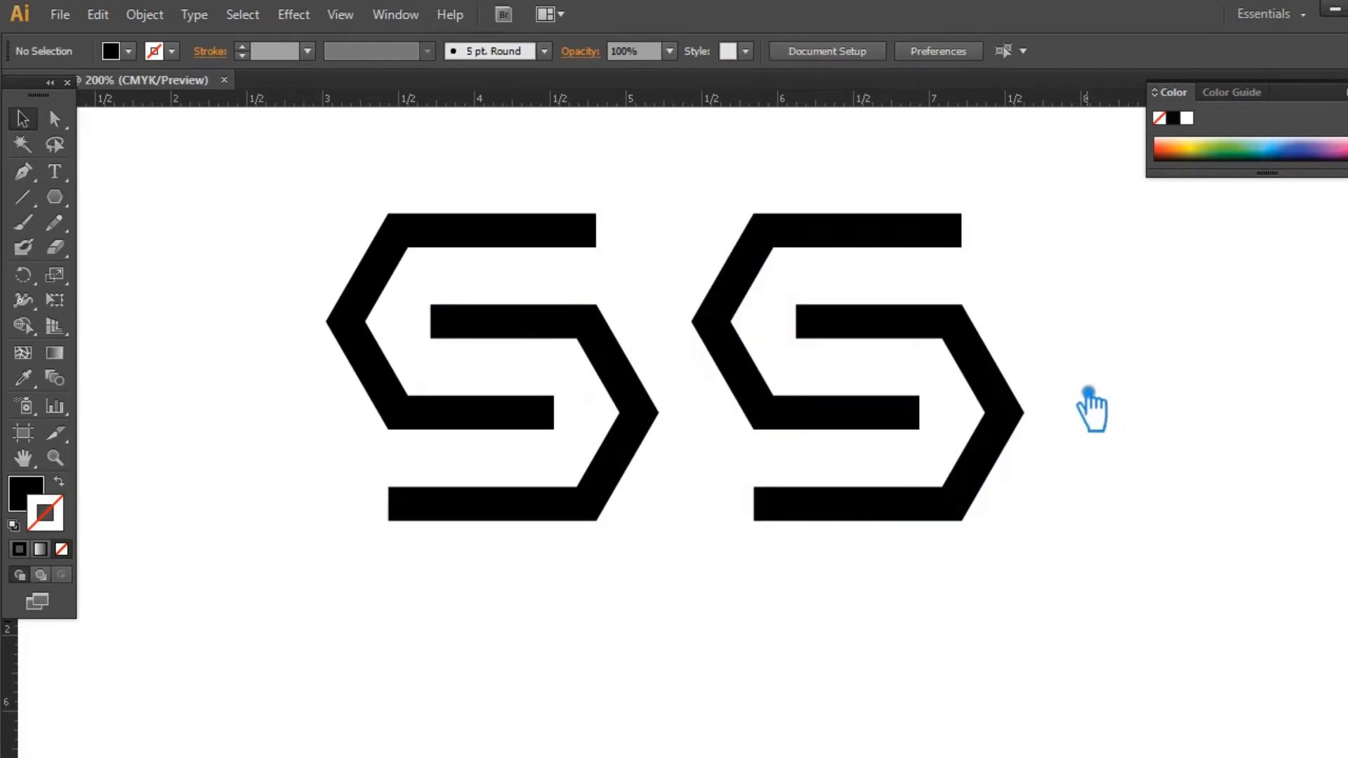
Step: Taper the left S's top and bottom arms to points by deleting the outer anchor point at each arm's free end
click(642, 381)
key(p)
click(614, 224)
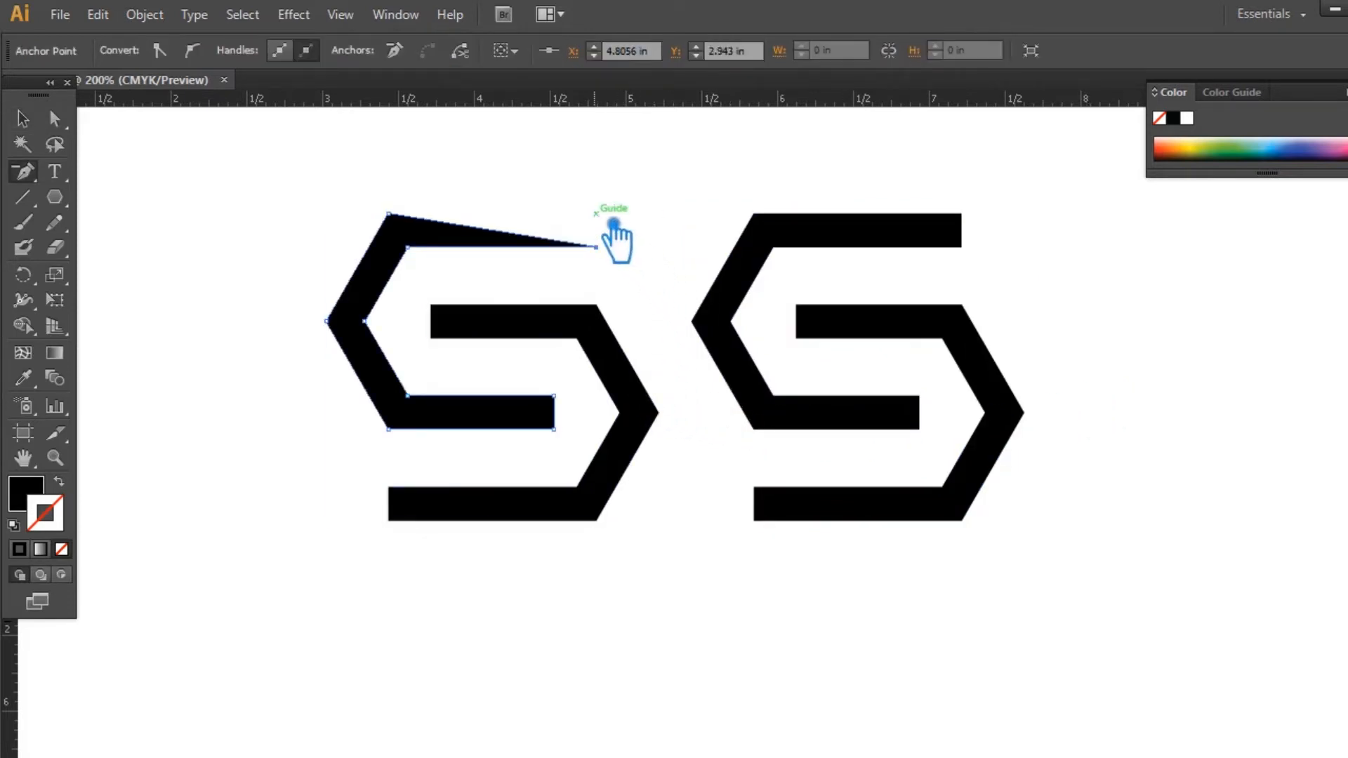
key(a)
click(439, 533)
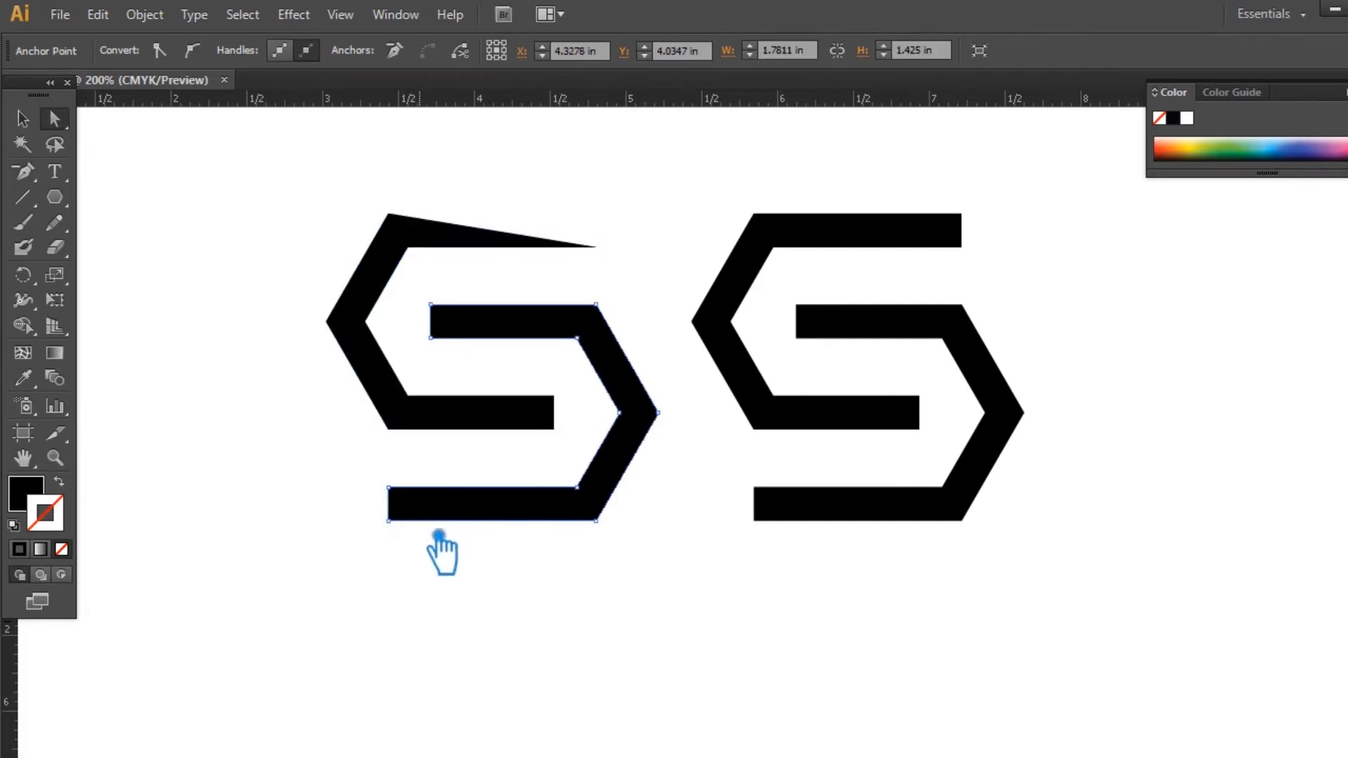
key(p)
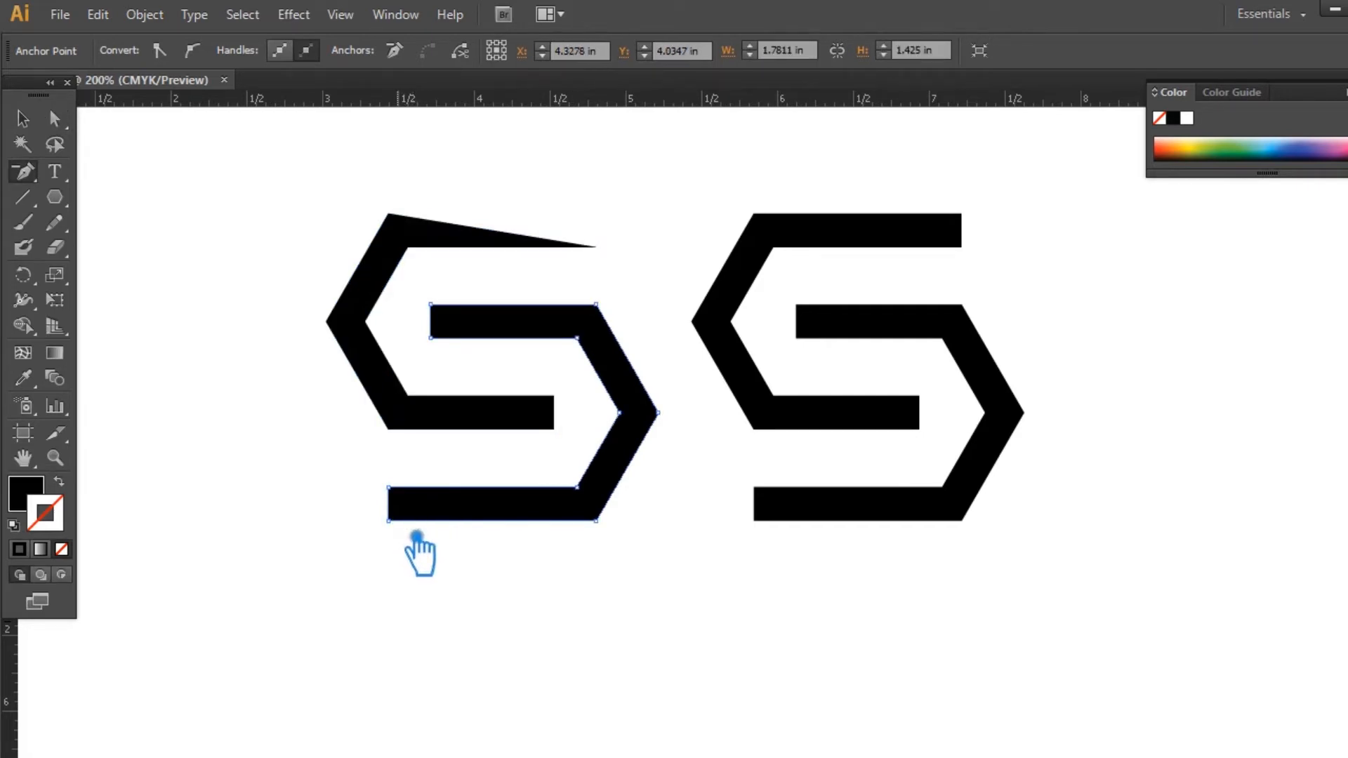
click(391, 522)
key(v)
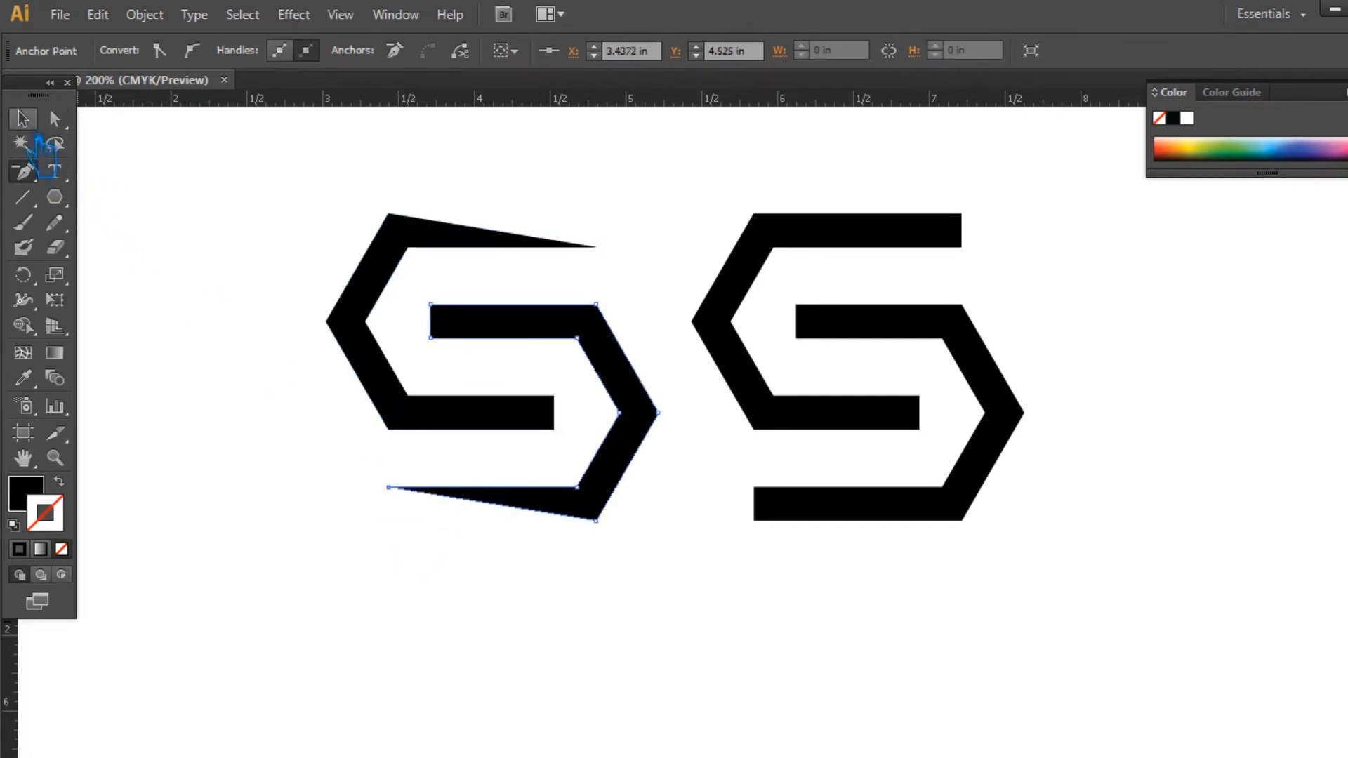
Step: Duplicate the tapered S directly to its left at the same height and deselect the copy
click(160, 191)
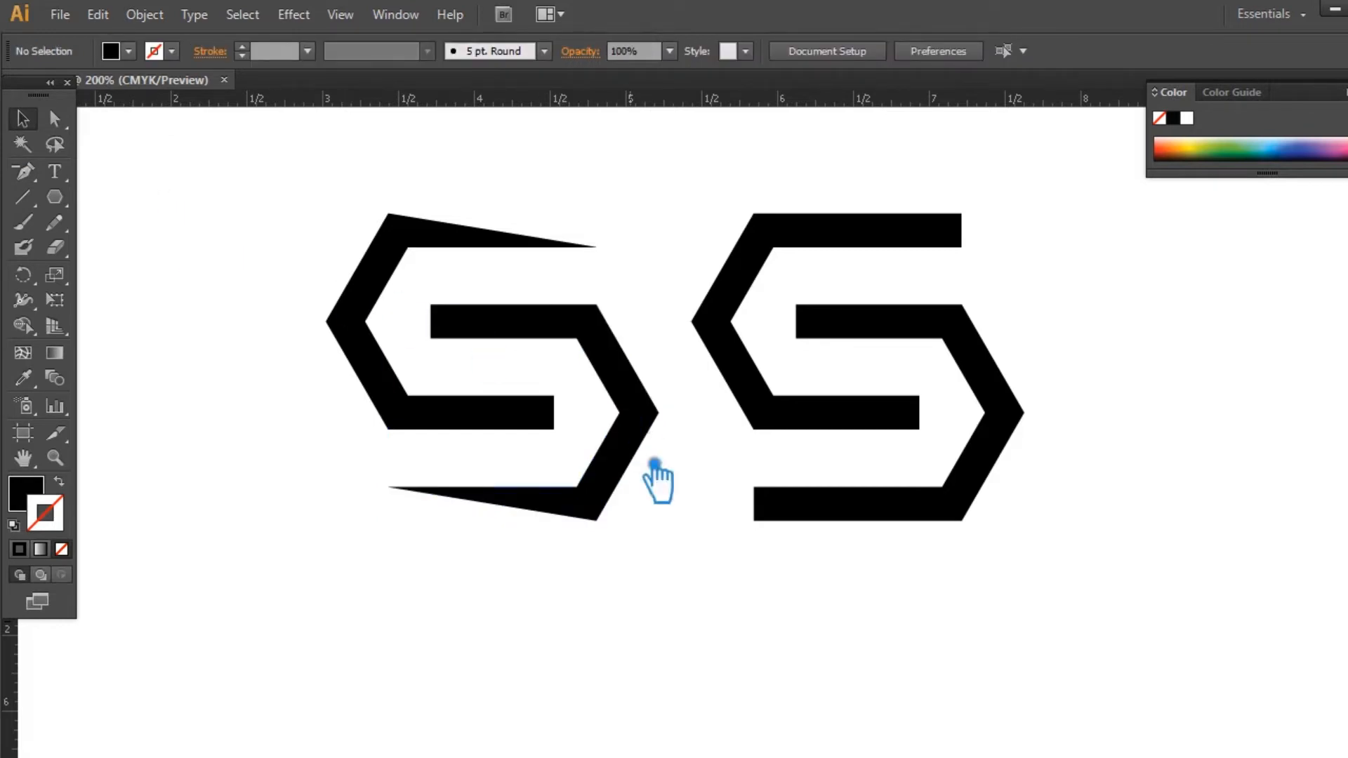
drag(635, 594, 295, 199)
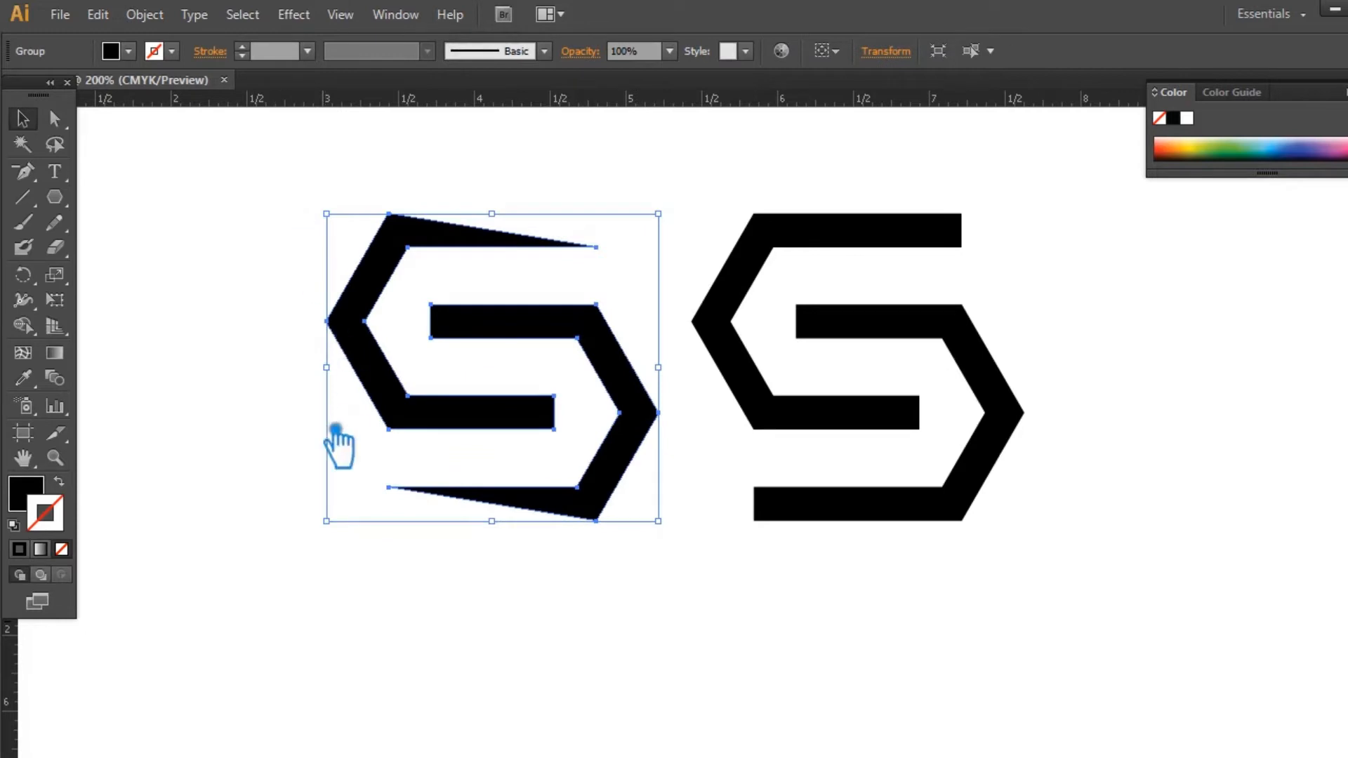
drag(339, 446, 622, 485)
key(ctrl+shift+b)
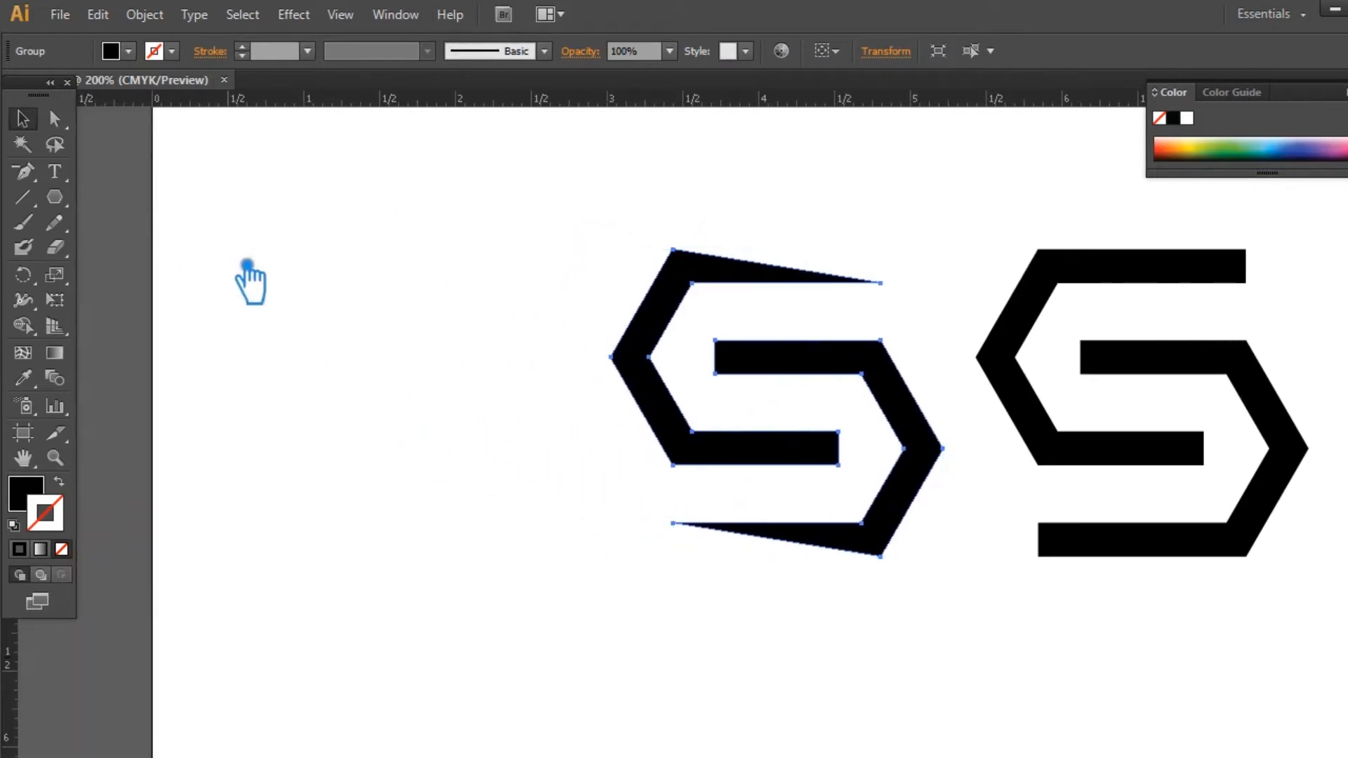
drag(839, 378, 465, 379)
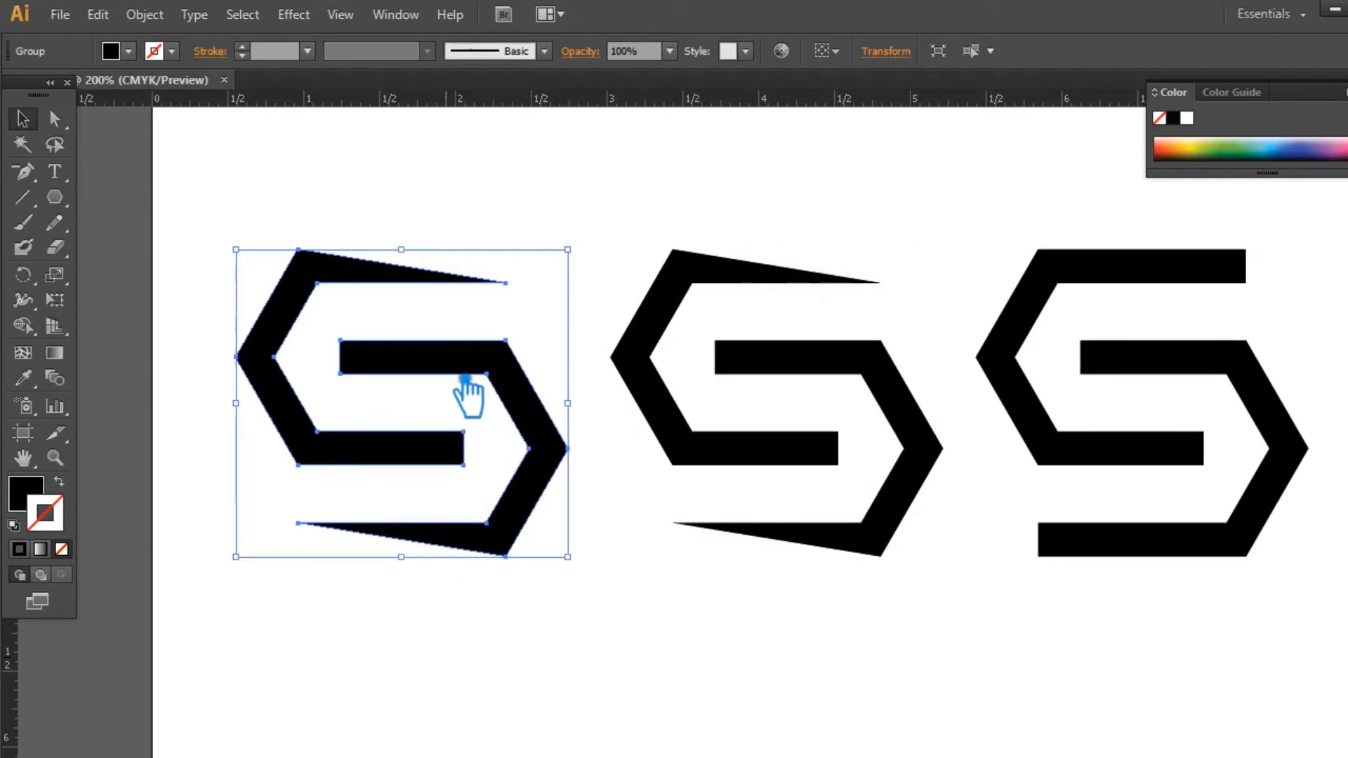
key(p)
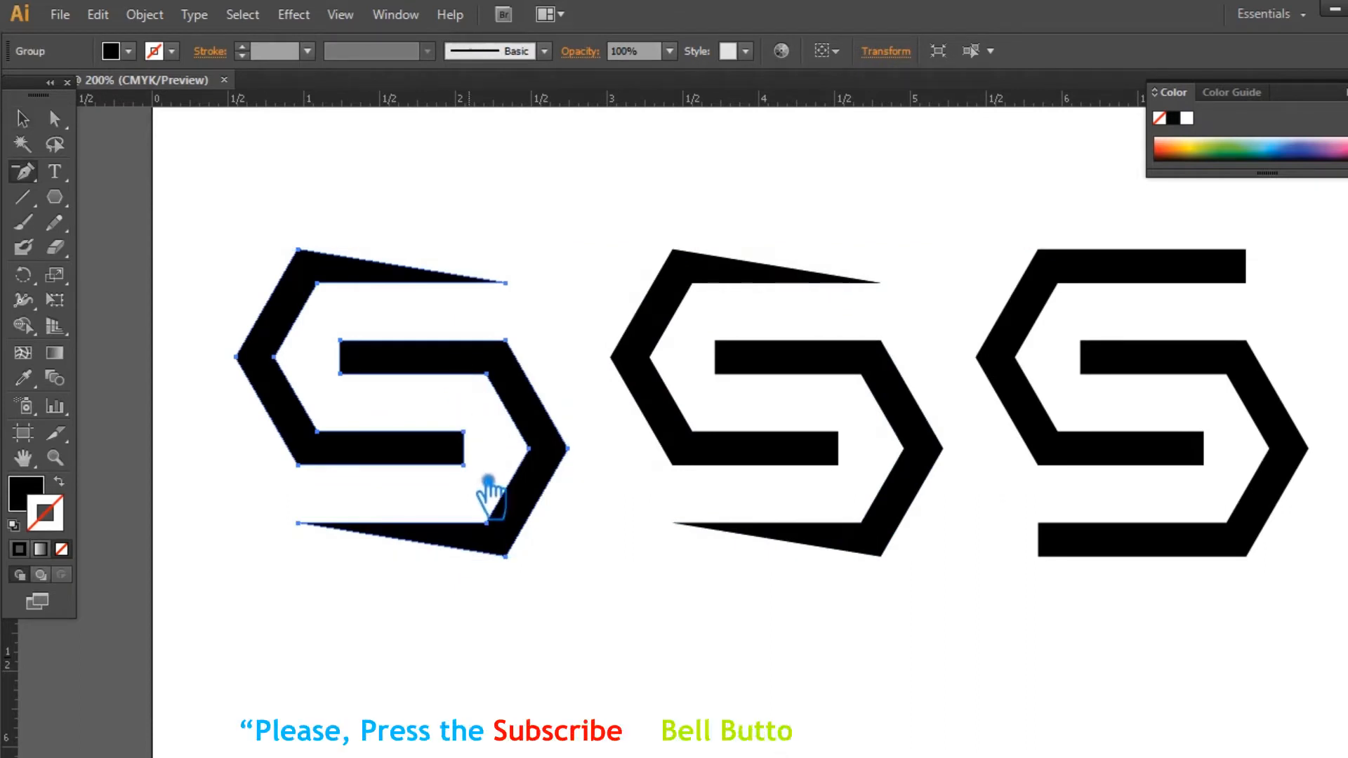
click(23, 119)
click(807, 241)
Step: Try to draw a small circle at the free end of the blunt-ended S's top arm
drag(854, 639, 706, 618)
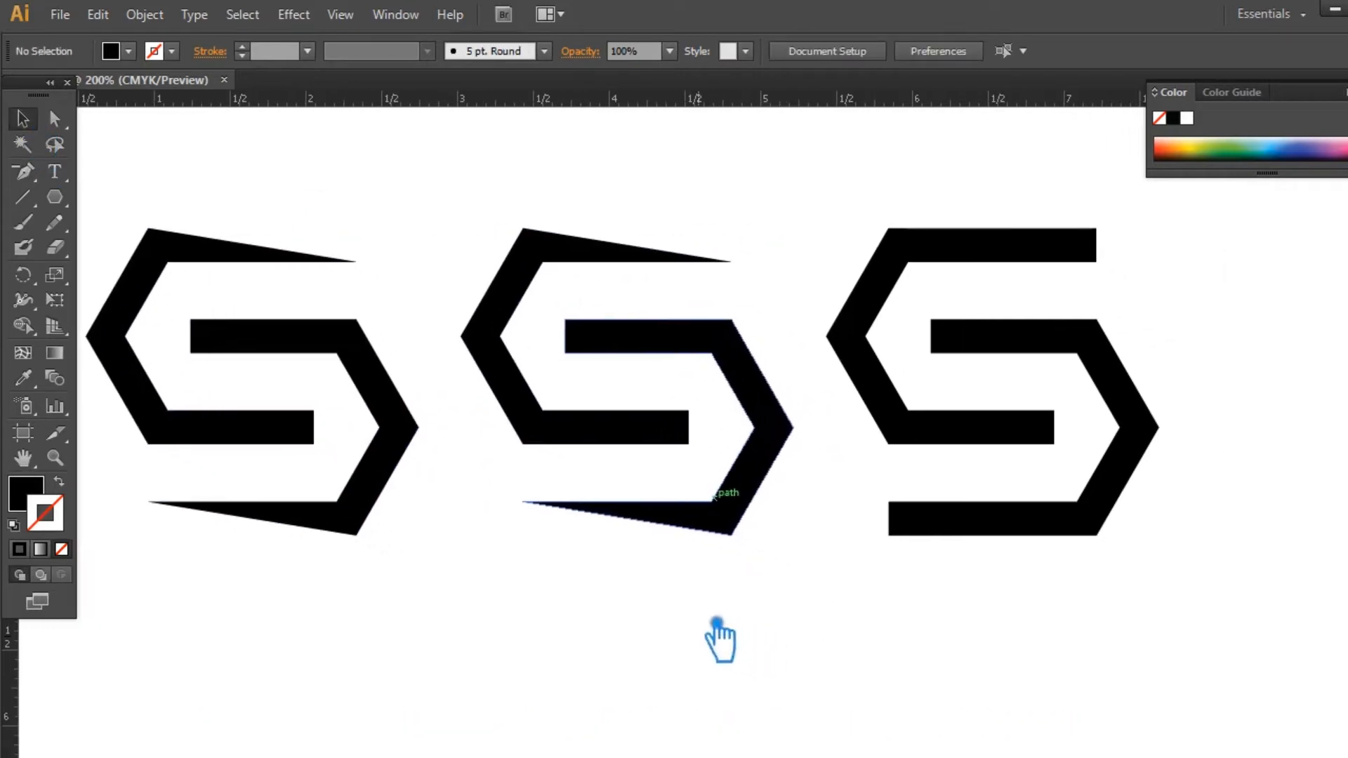
click(952, 535)
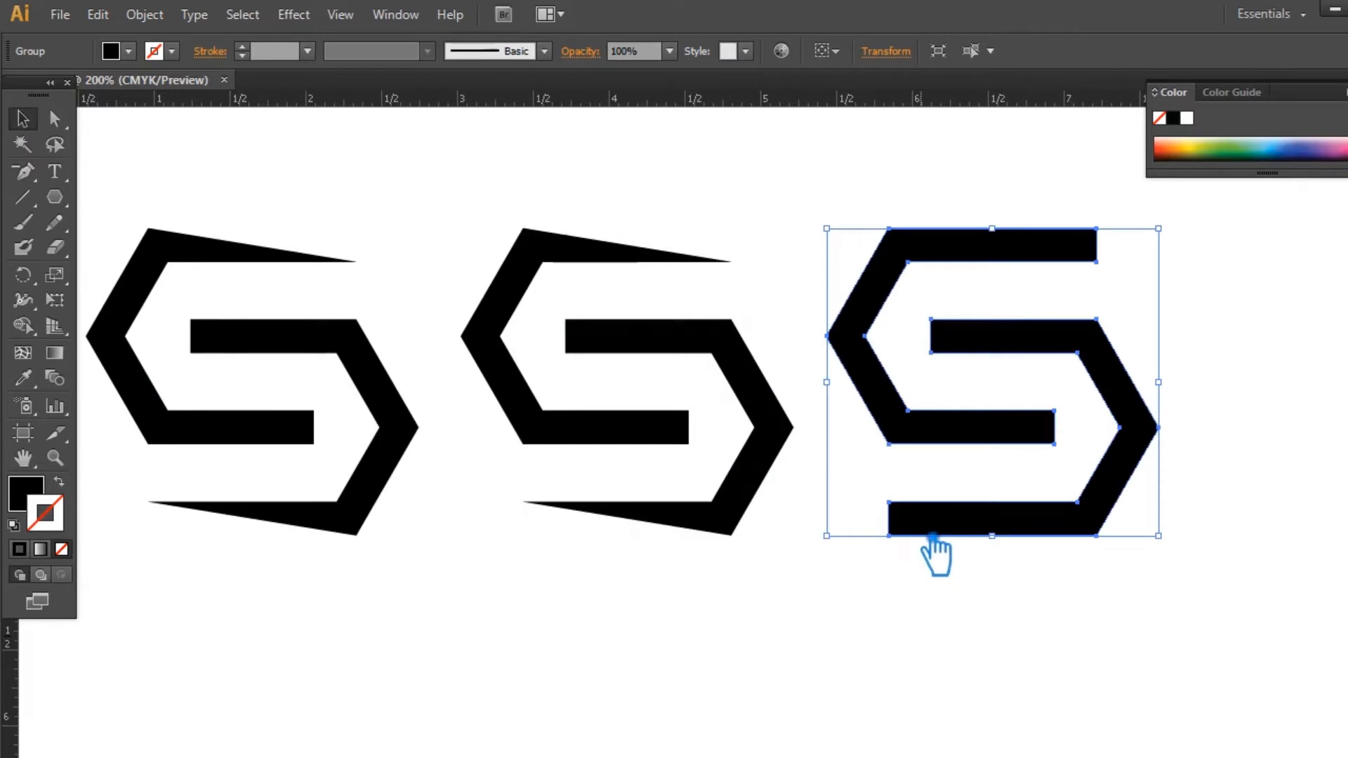
drag(54, 197, 158, 252)
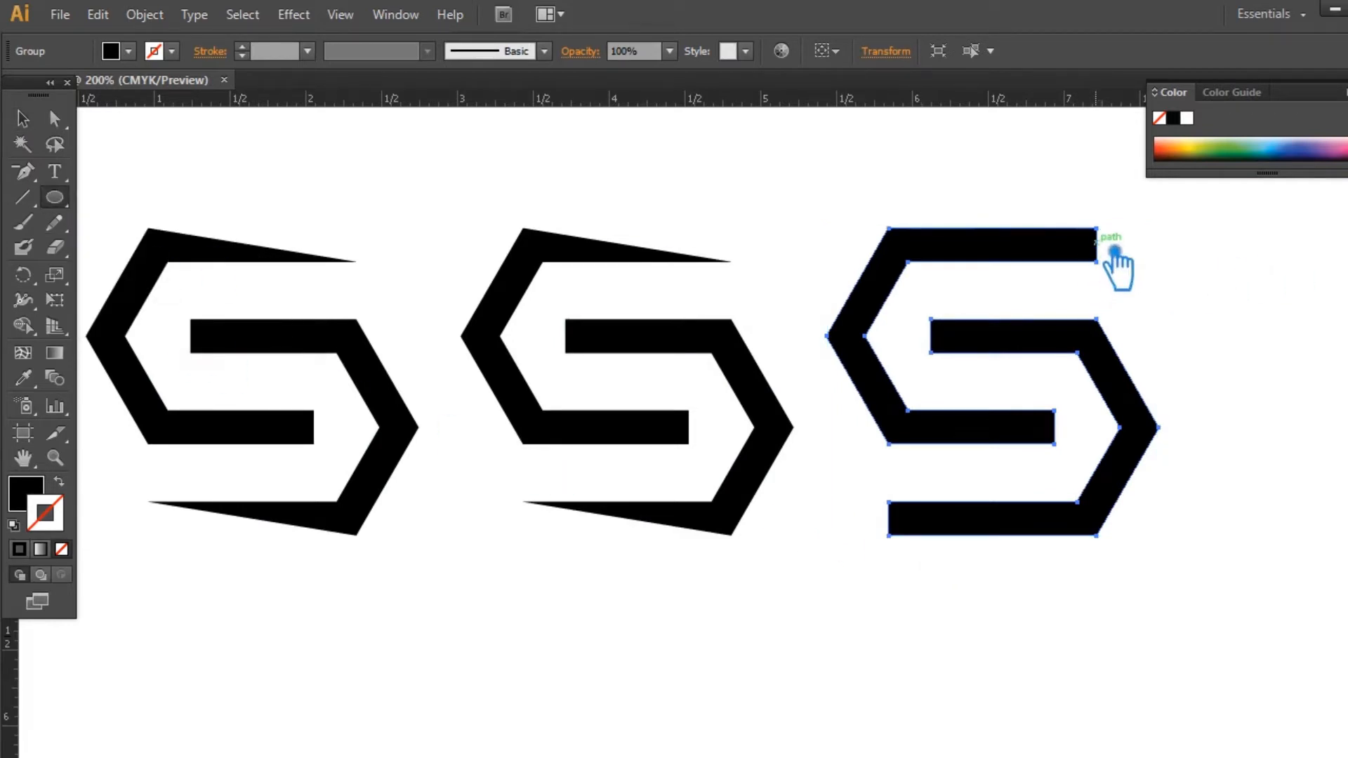
drag(1115, 238, 1147, 276)
key(ctrl+z)
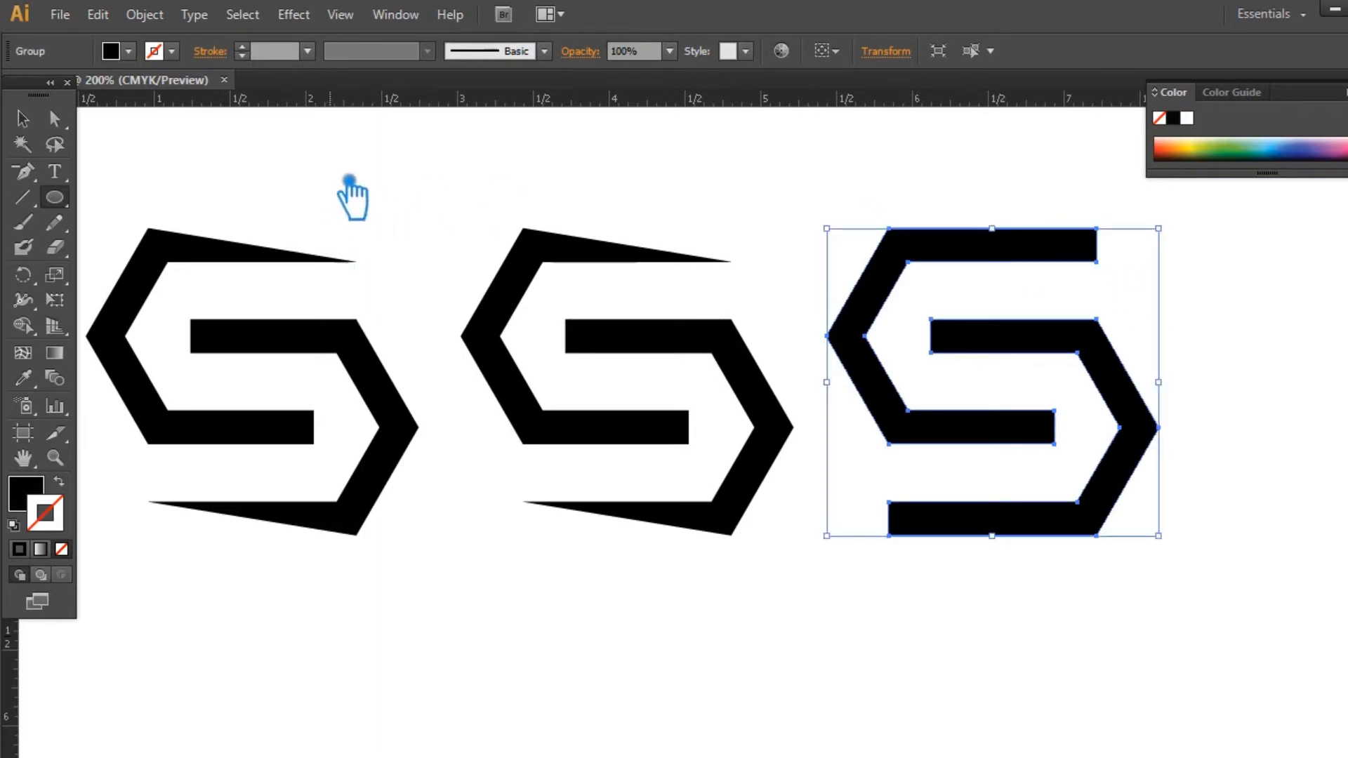
Step: Show the guides and add horizontal guides along the upper and lower edges of the S's top arm
key(ctrl+semicolon)
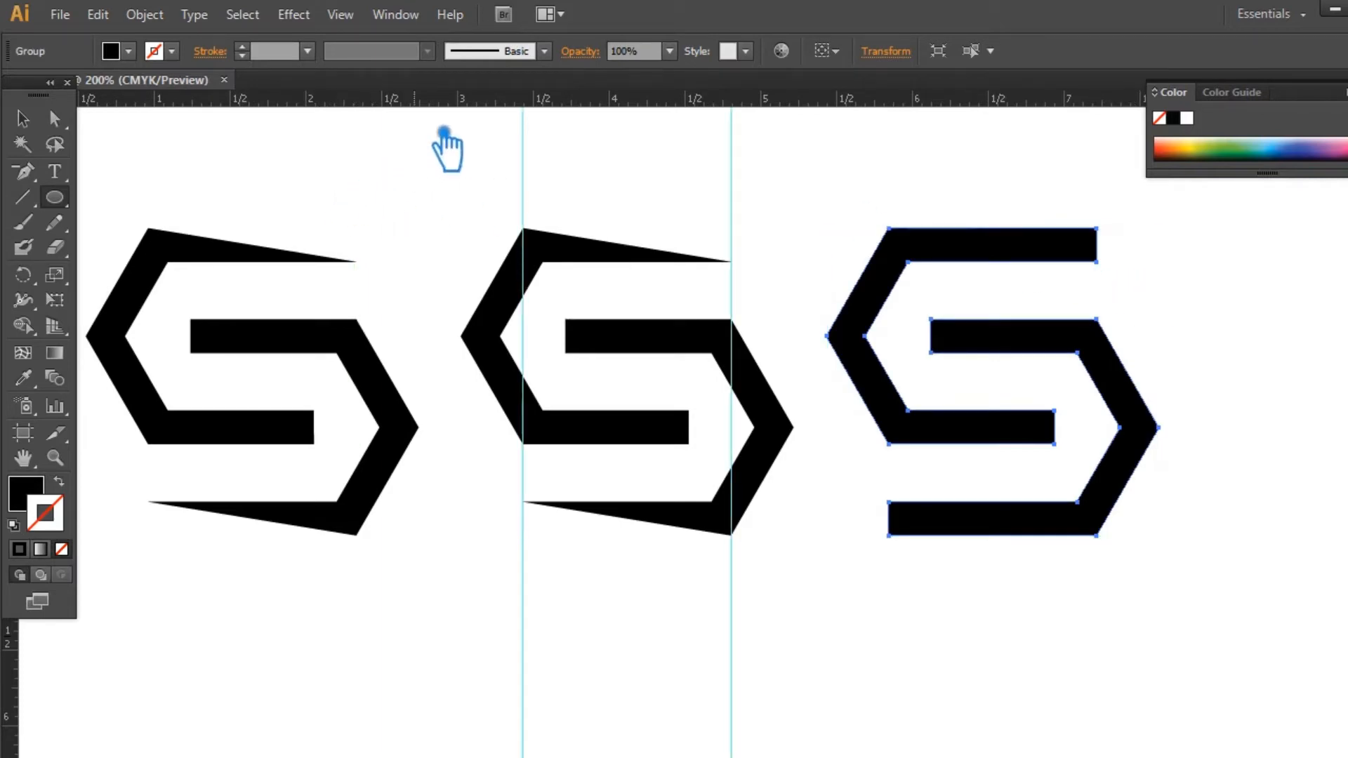
drag(461, 104, 1082, 240)
drag(644, 107, 1137, 266)
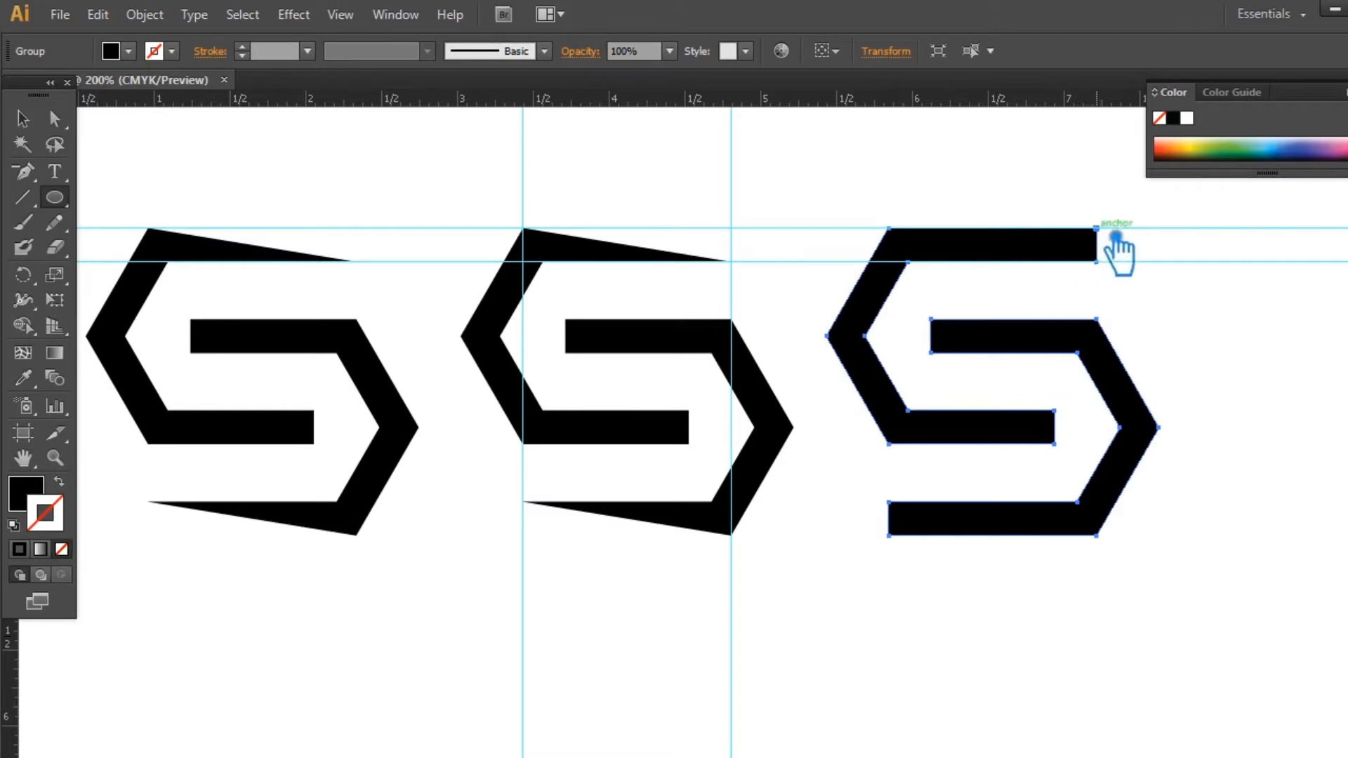
Step: Draw a small black circle near the top arm's free end and move it just above the arm
drag(1115, 237, 1161, 282)
key(ctrl+z)
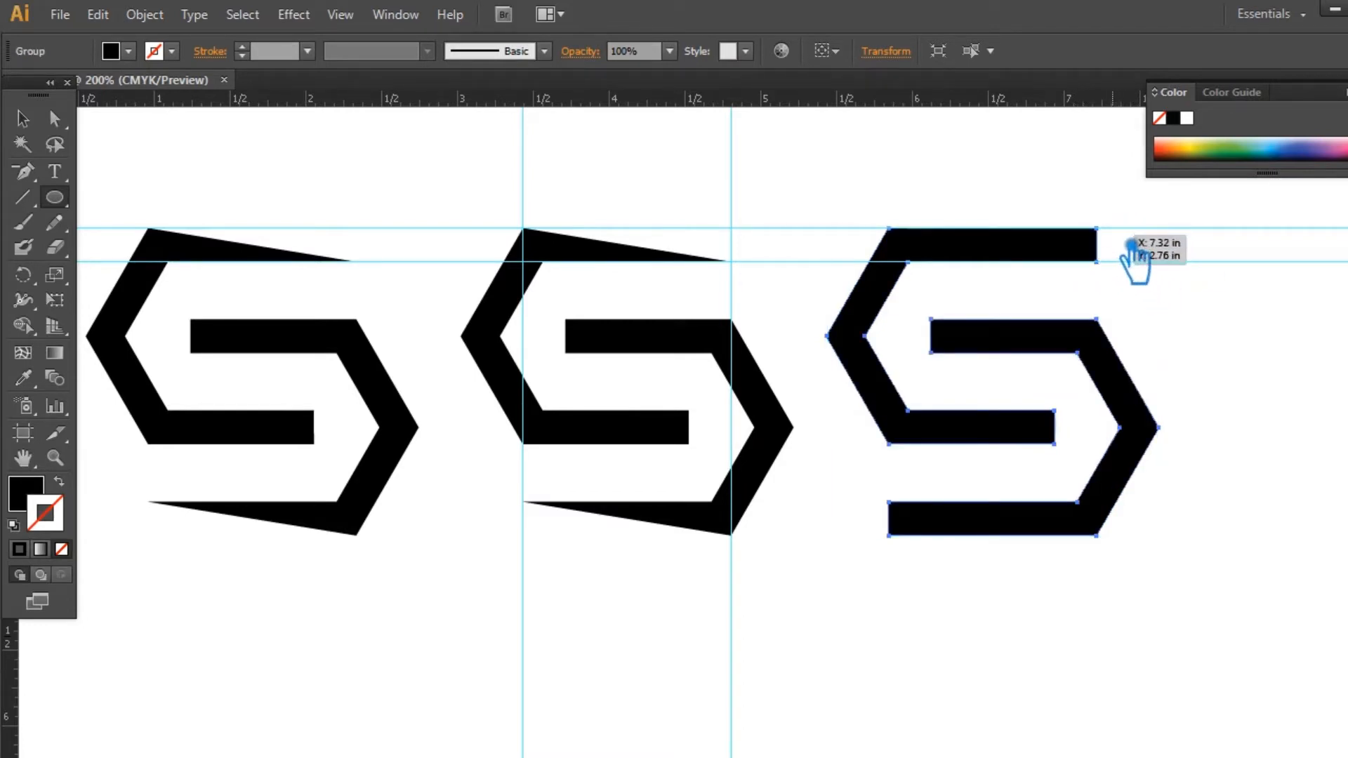
drag(1129, 237, 1156, 262)
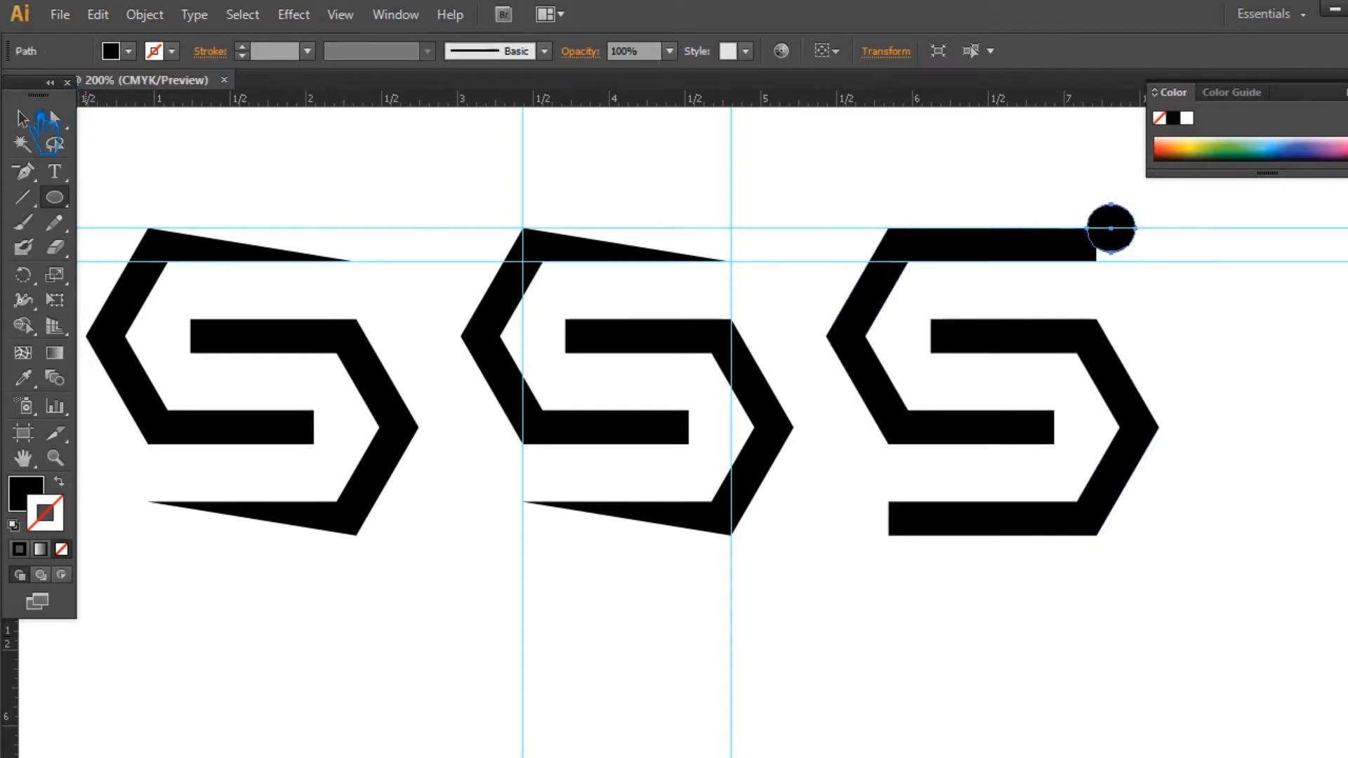
click(23, 118)
click(1168, 300)
click(1048, 251)
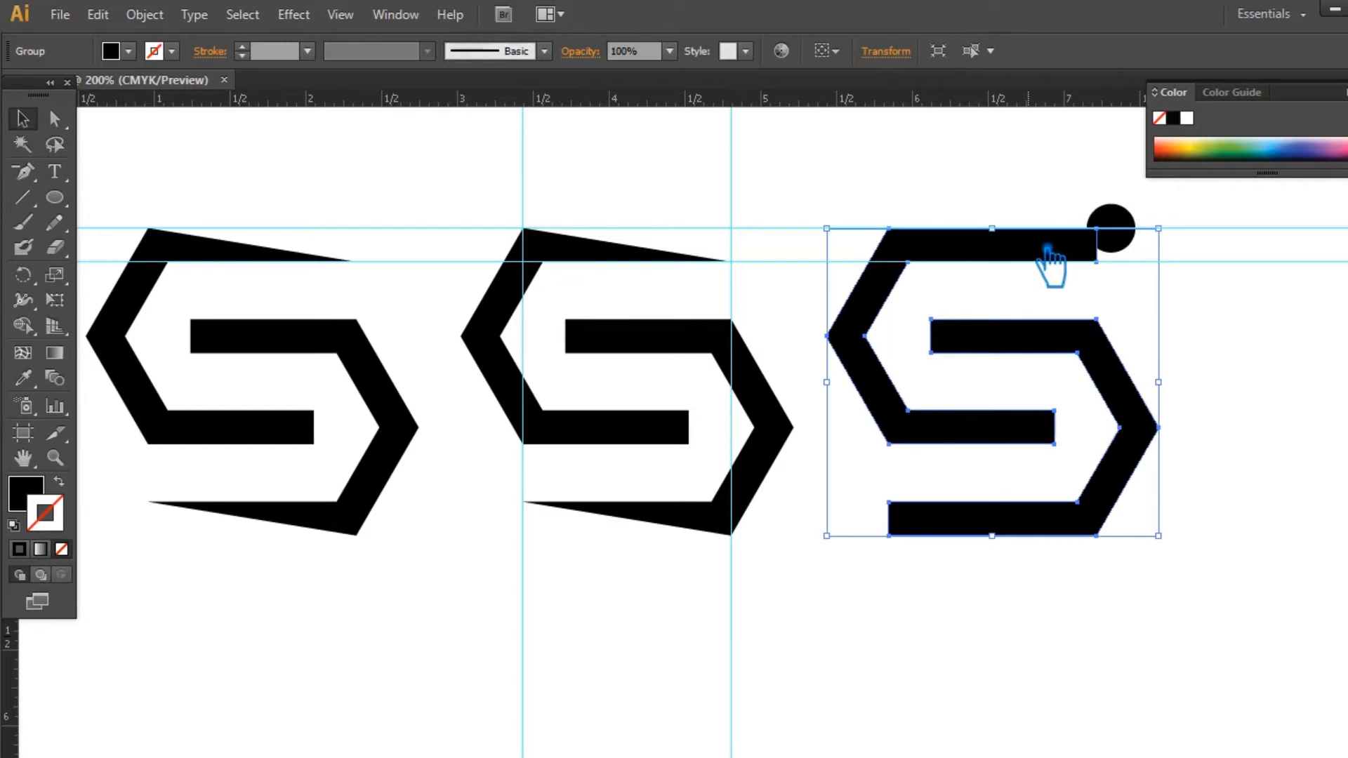
click(1180, 247)
drag(1134, 229, 1109, 180)
click(759, 205)
Step: Draw a small helper rectangle between the two top-arm guides, to the right of the blunt-ended S
drag(54, 197, 162, 191)
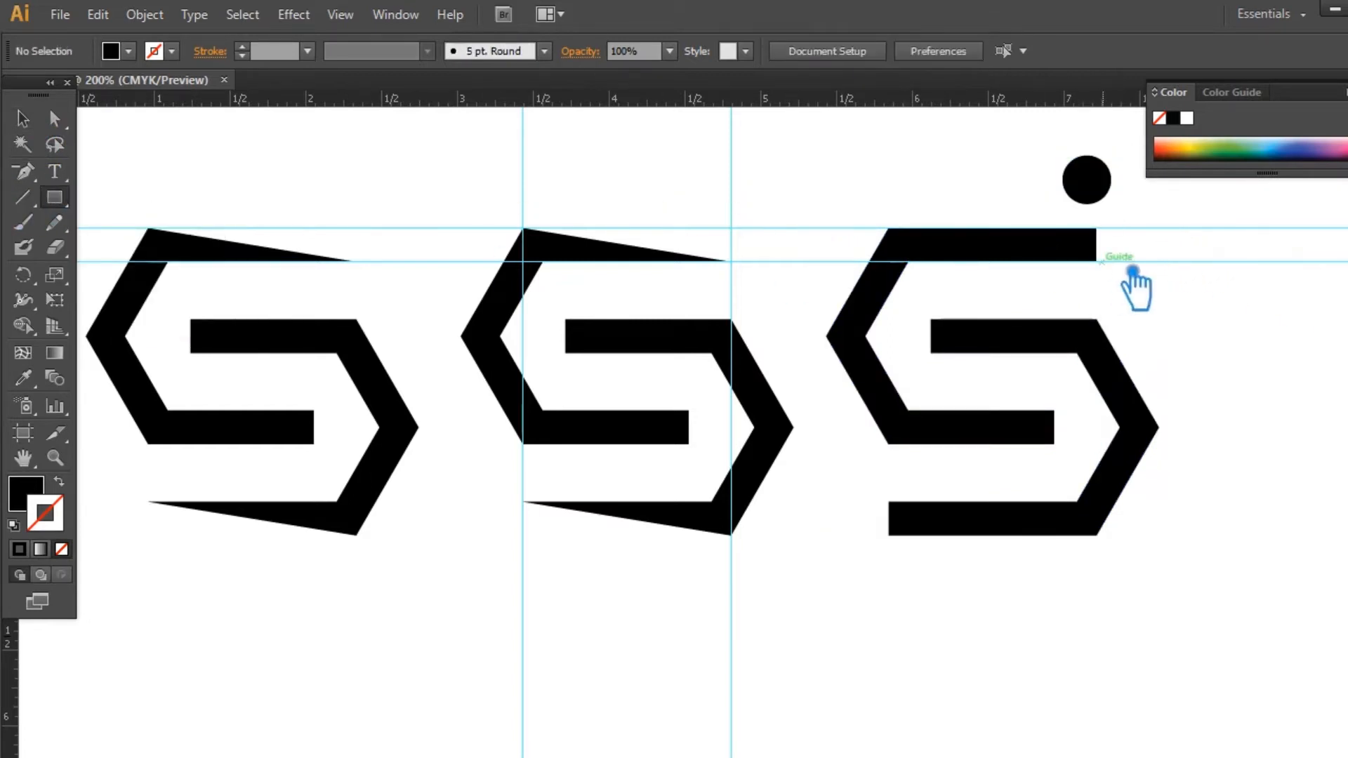
mouse_move(1226, 262)
mouse_down()
mouse_move(1184, 254)
mouse_move(1164, 228)
mouse_up()
click(23, 118)
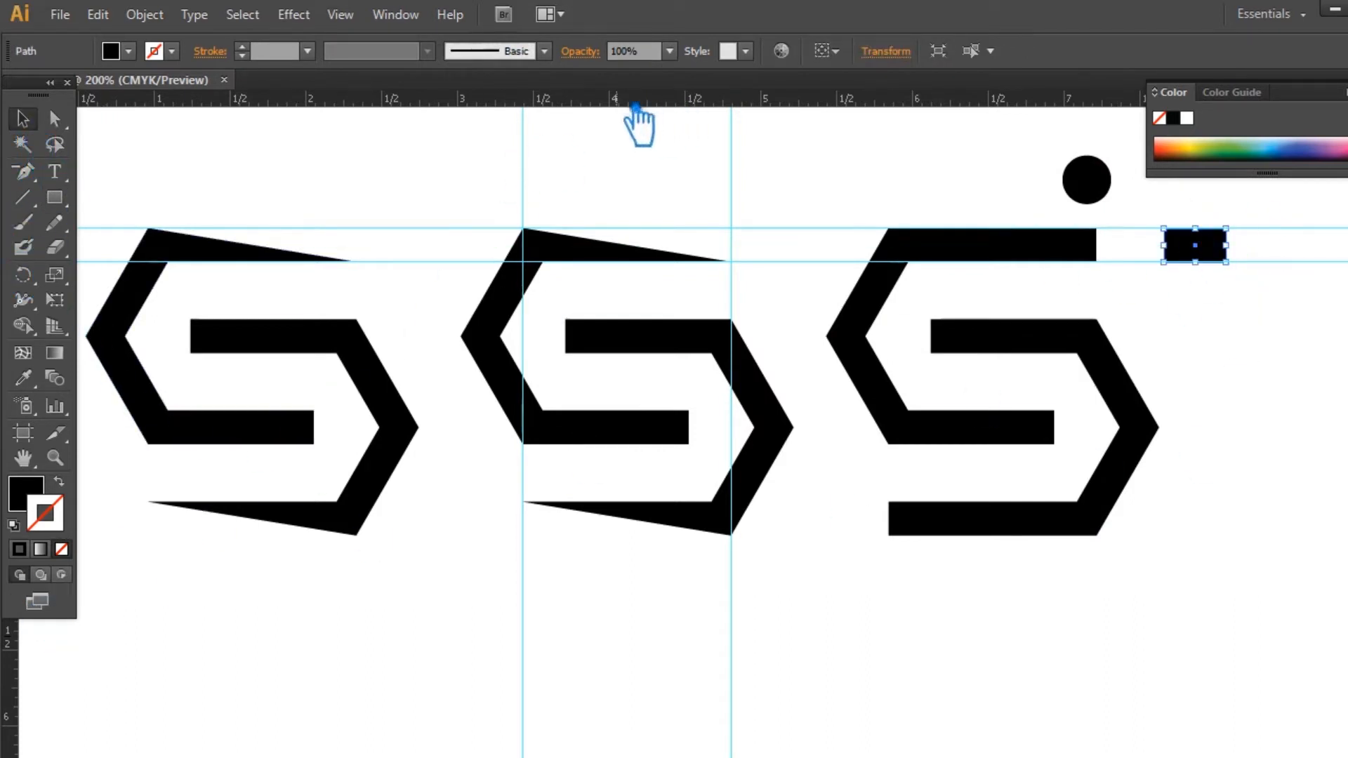
Step: Place a horizontal guide through the helper rectangle's centre and delete the rectangle
click(990, 172)
drag(764, 102, 1239, 255)
click(1218, 259)
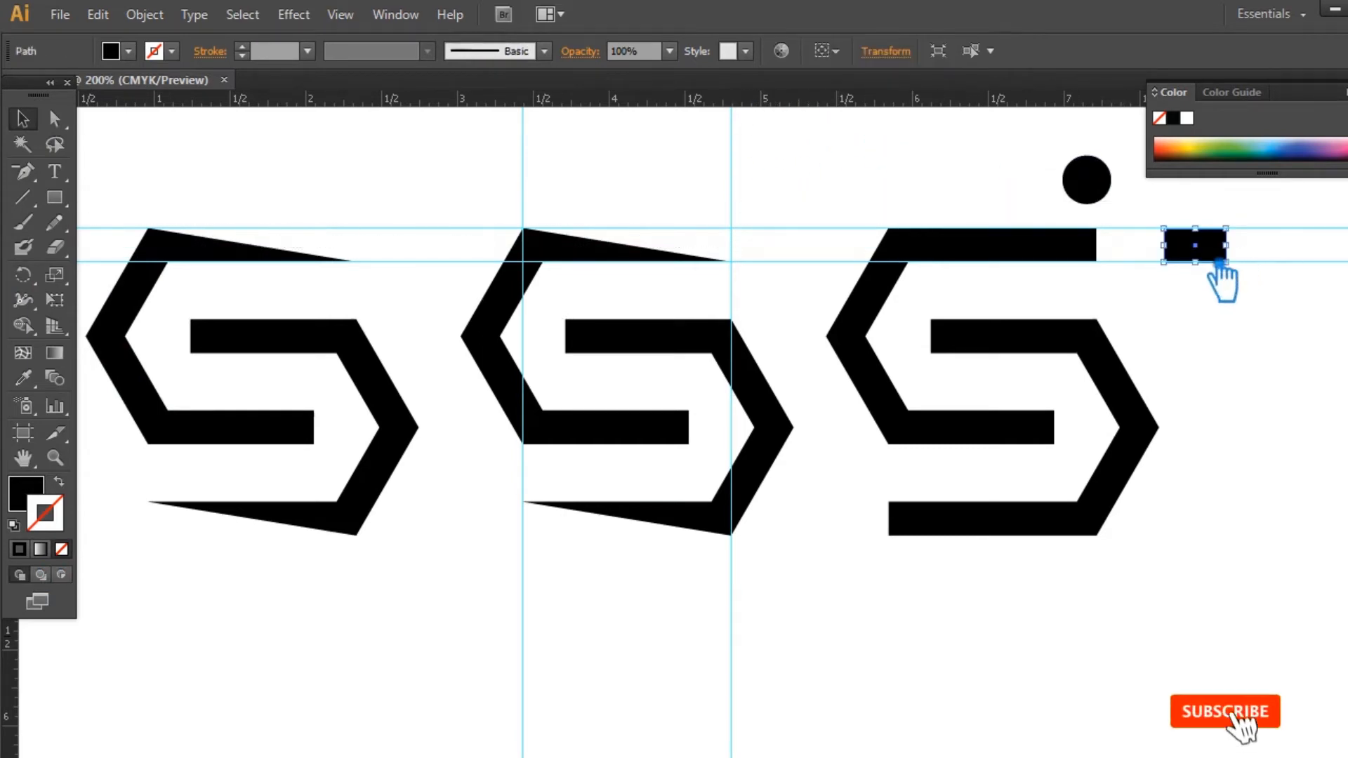
drag(642, 87, 1217, 257)
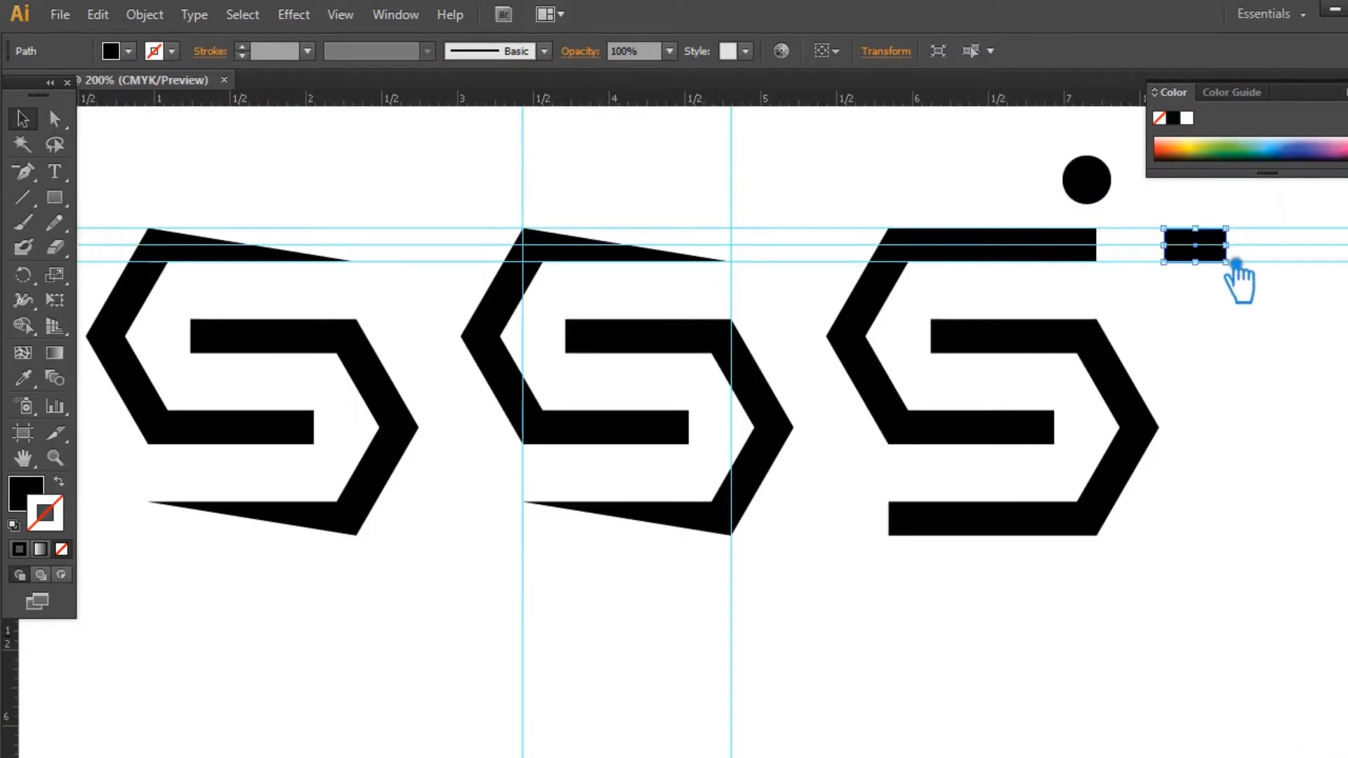
click(1225, 292)
click(1225, 247)
key(Delete)
Step: Move the circle onto the top arm's free end, centring it on the arm's middle guide
drag(1106, 191, 1154, 255)
key(ctrl+z)
drag(1114, 191, 1121, 257)
click(1186, 282)
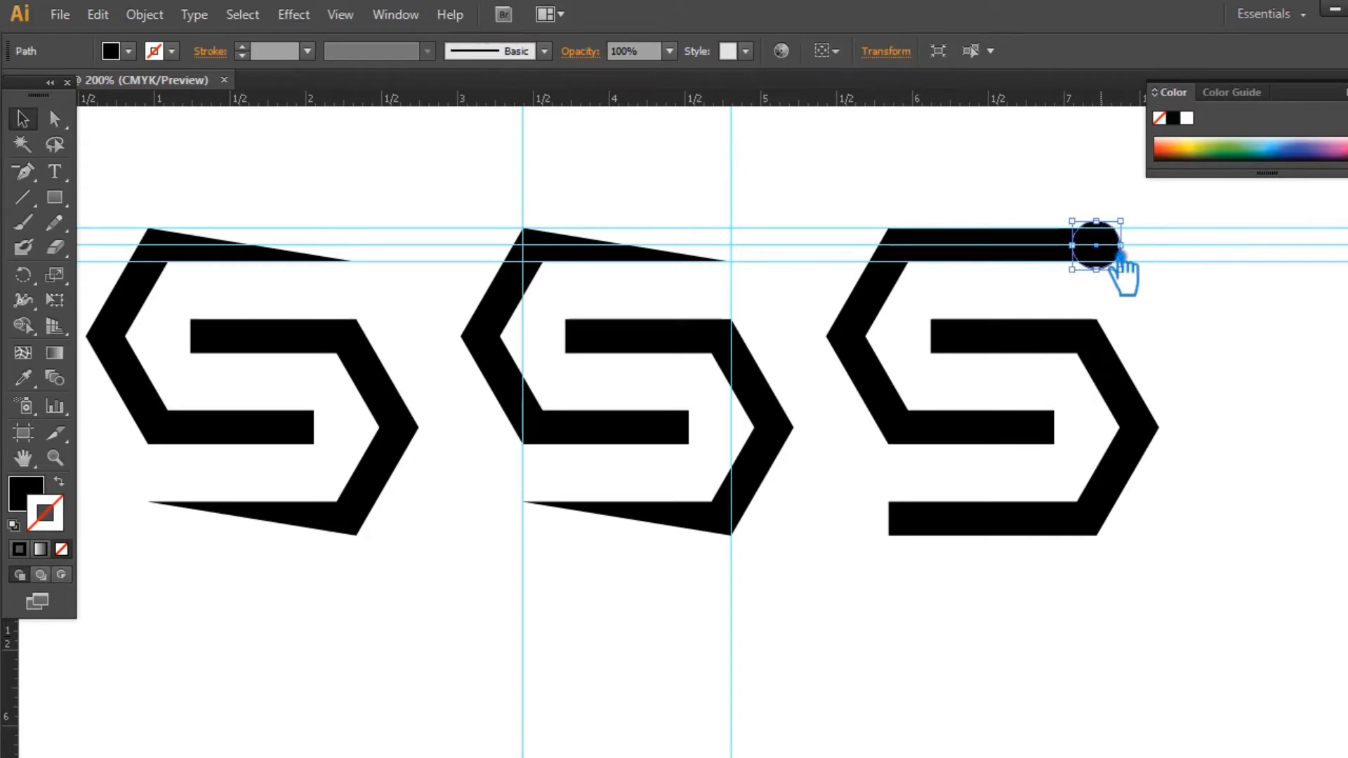
click(1202, 329)
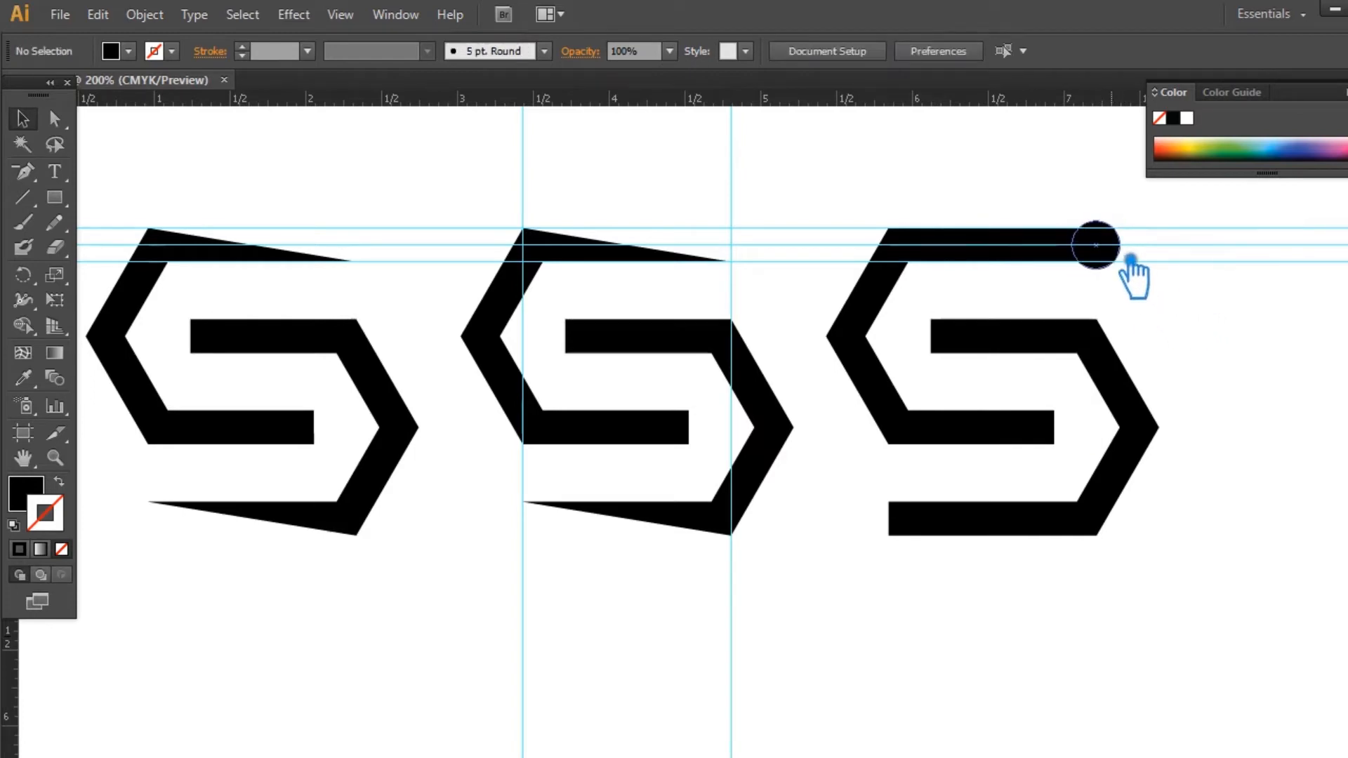
Step: Copy the circle beside the bottom arm's free end and add horizontal guides along that arm's upper and lower edges
drag(1116, 254, 835, 540)
click(927, 571)
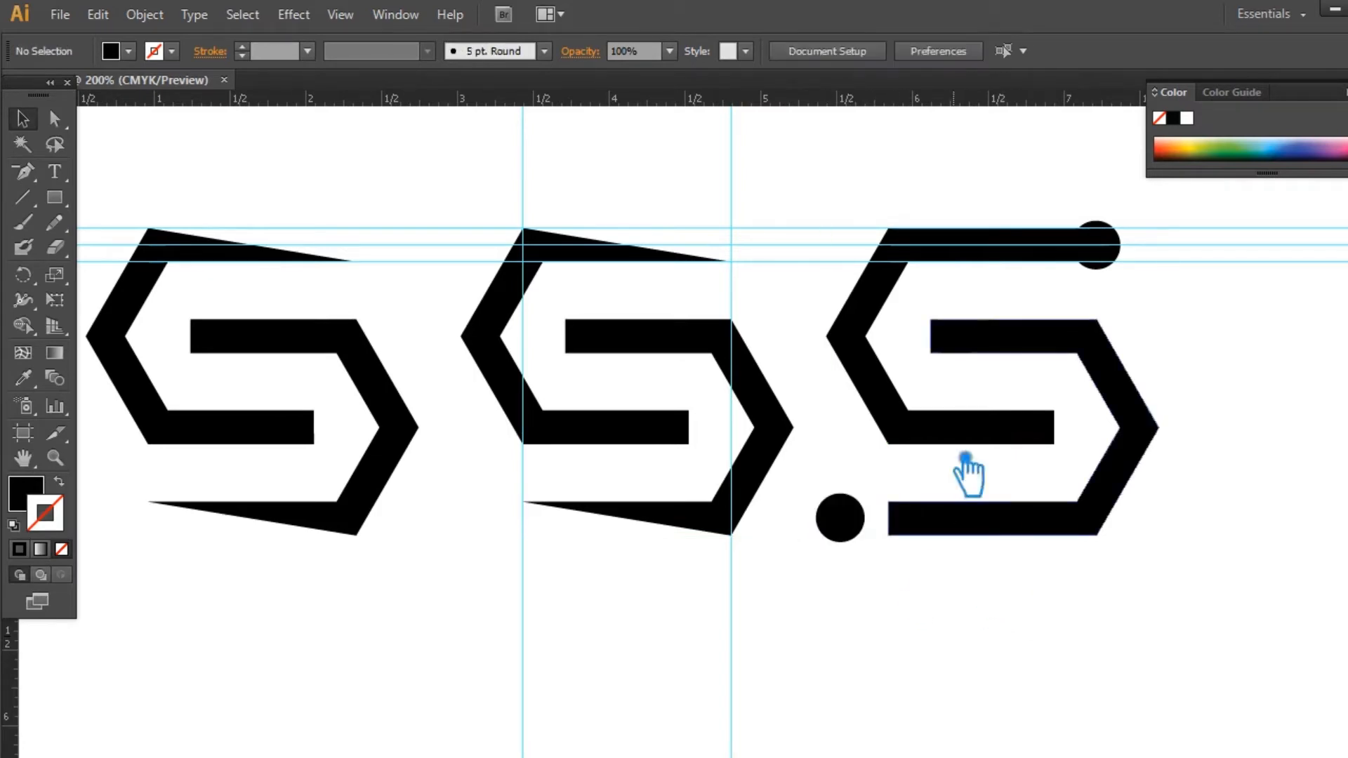
drag(799, 99, 943, 509)
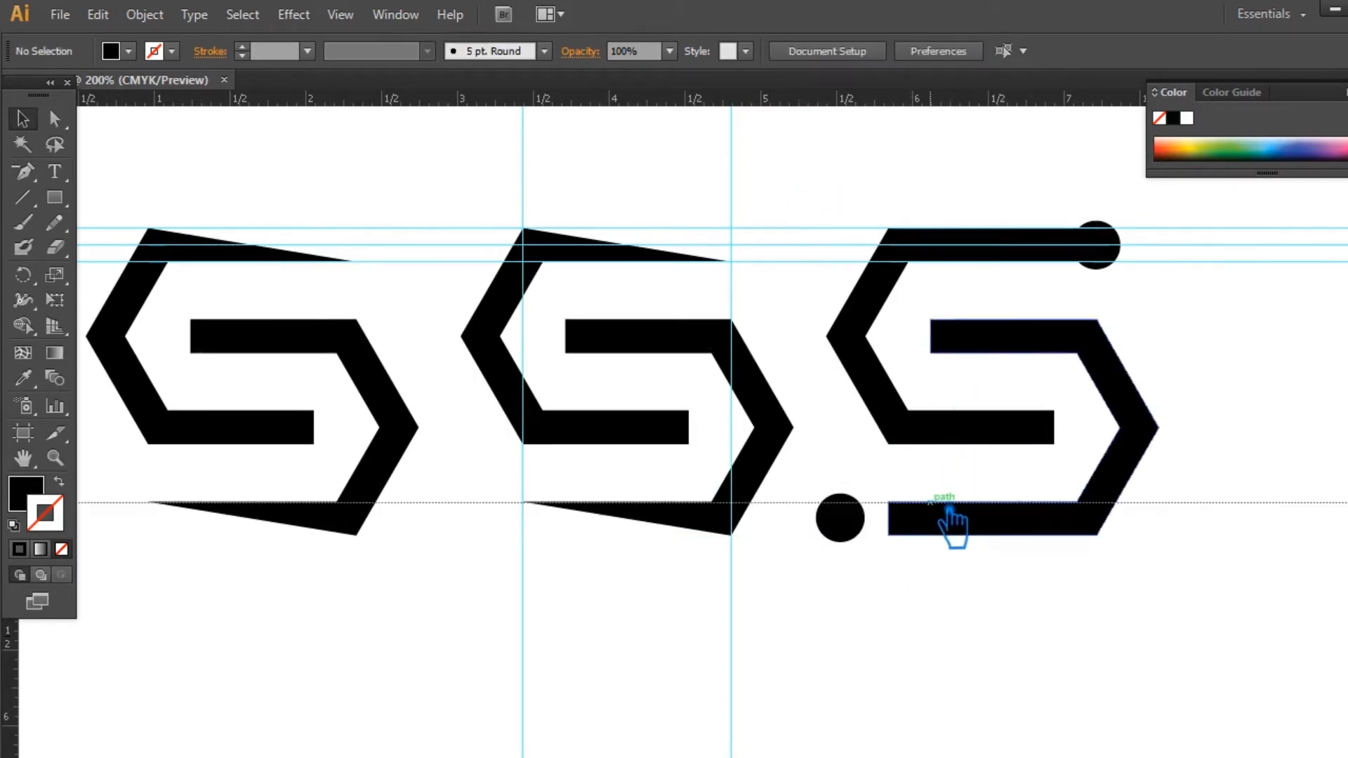
drag(833, 105, 937, 542)
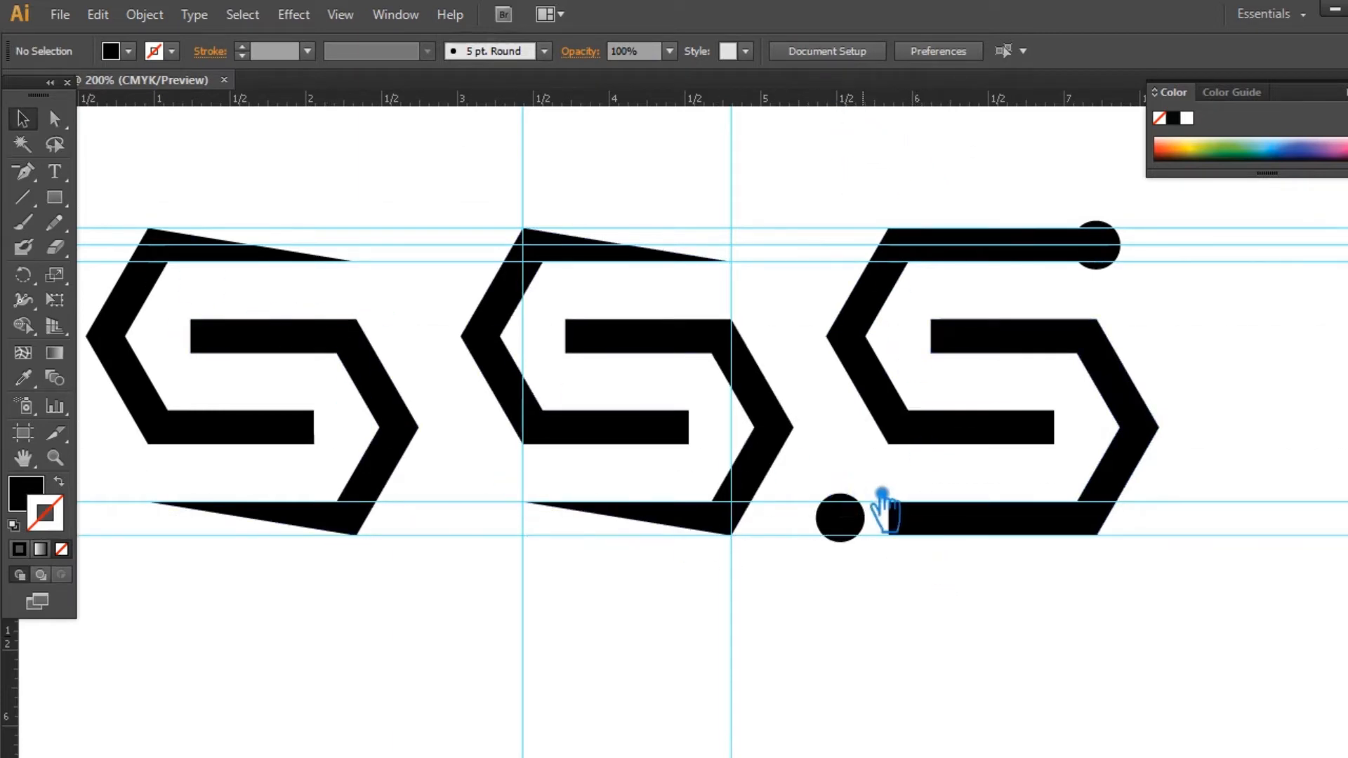
Step: Mark the bottom arm's centre line with a guide through a temporary rectangle drawn between the arm's guides, and remove the rectangle
click(55, 198)
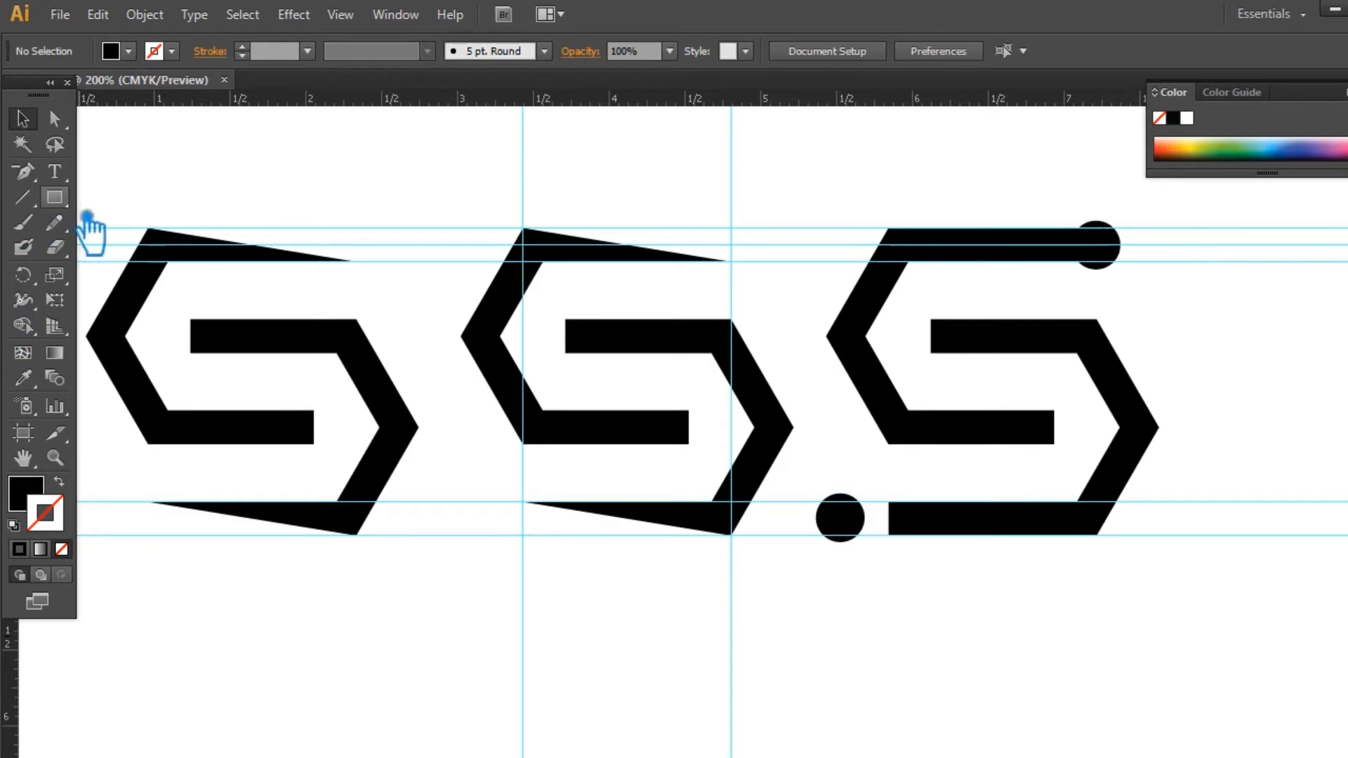
drag(471, 535, 432, 502)
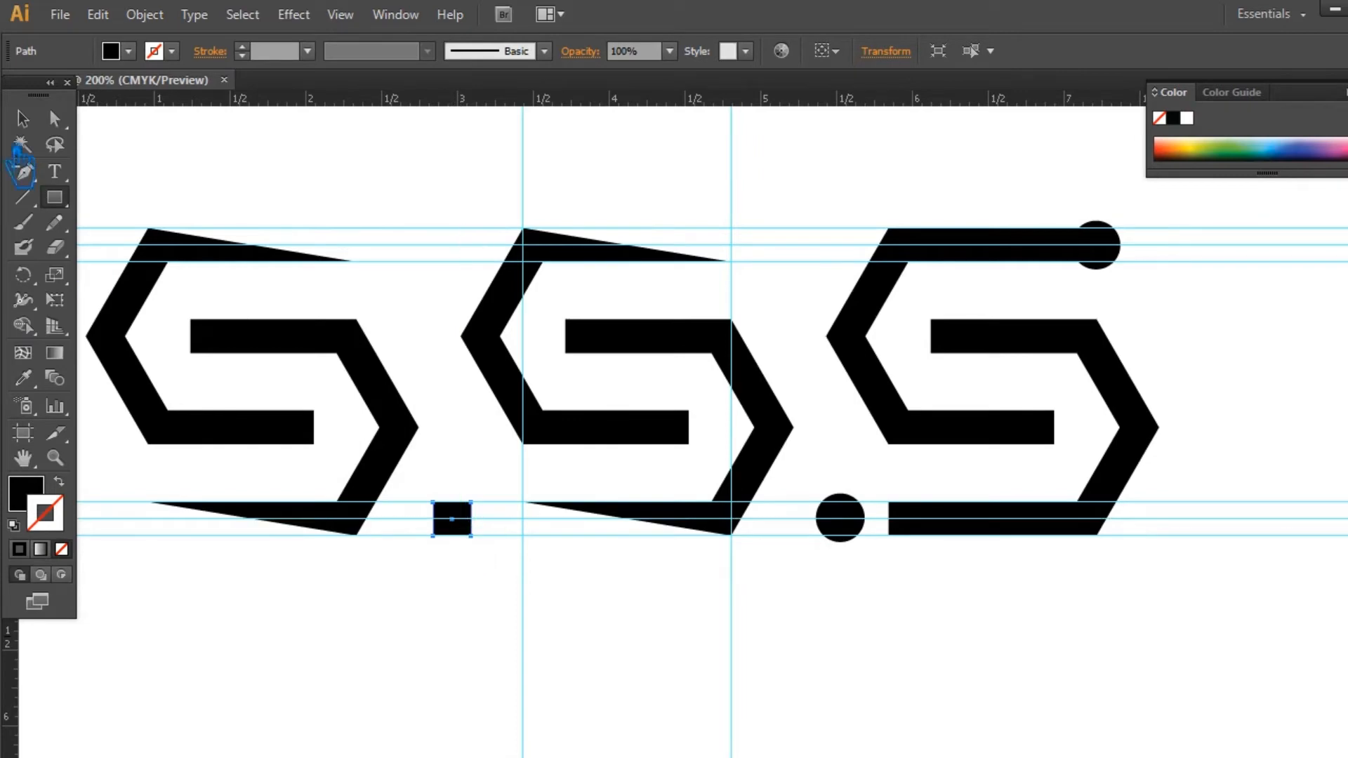
click(39, 121)
click(866, 501)
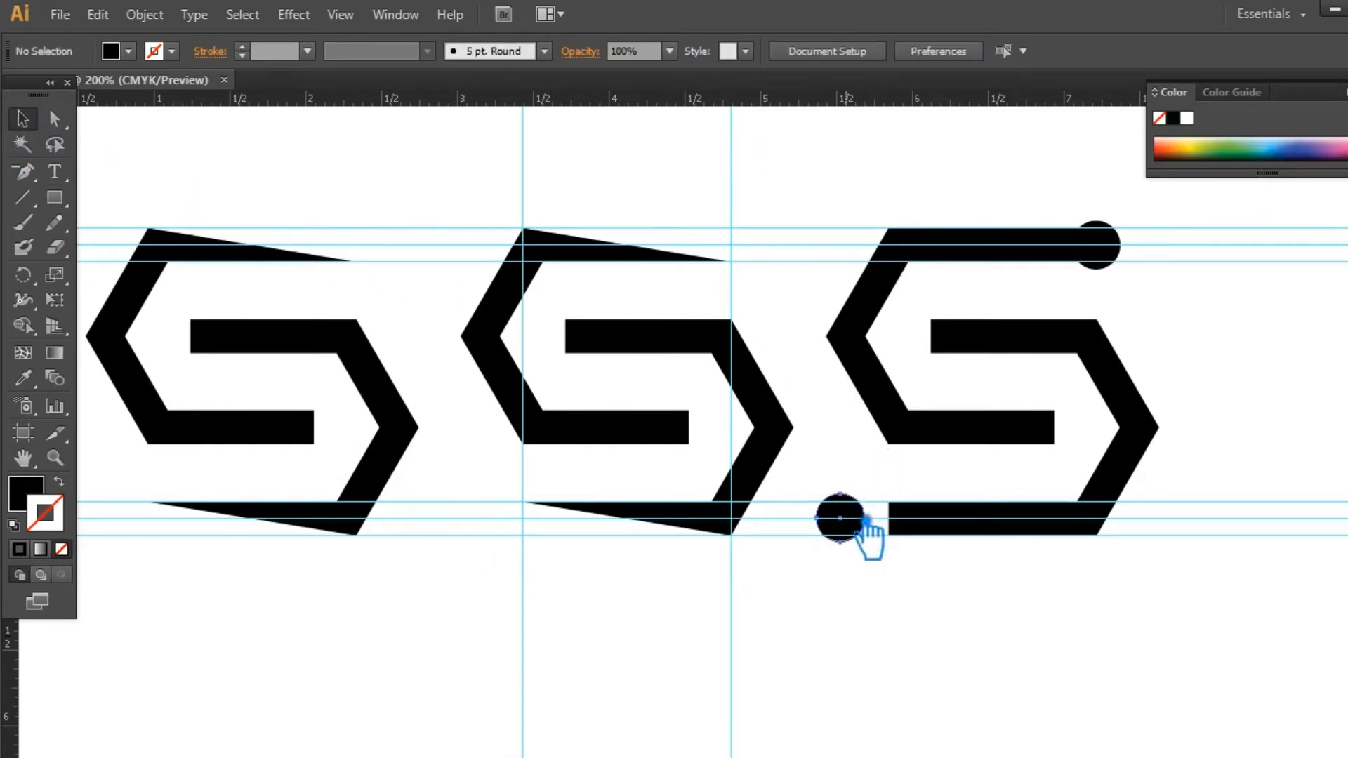
Step: Centre the copied circle on the bottom arm's free end and enlarge it slightly from its centre
drag(866, 520, 903, 544)
click(878, 545)
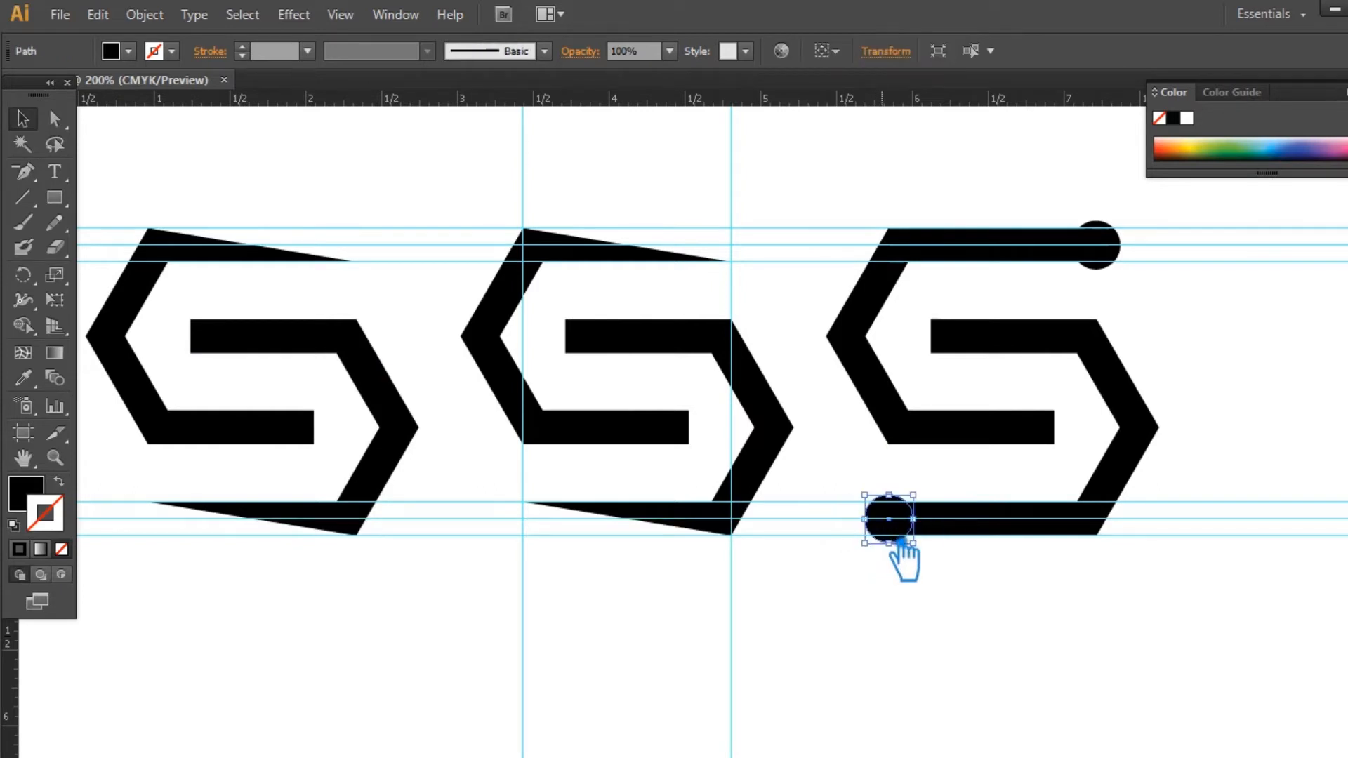
click(1031, 597)
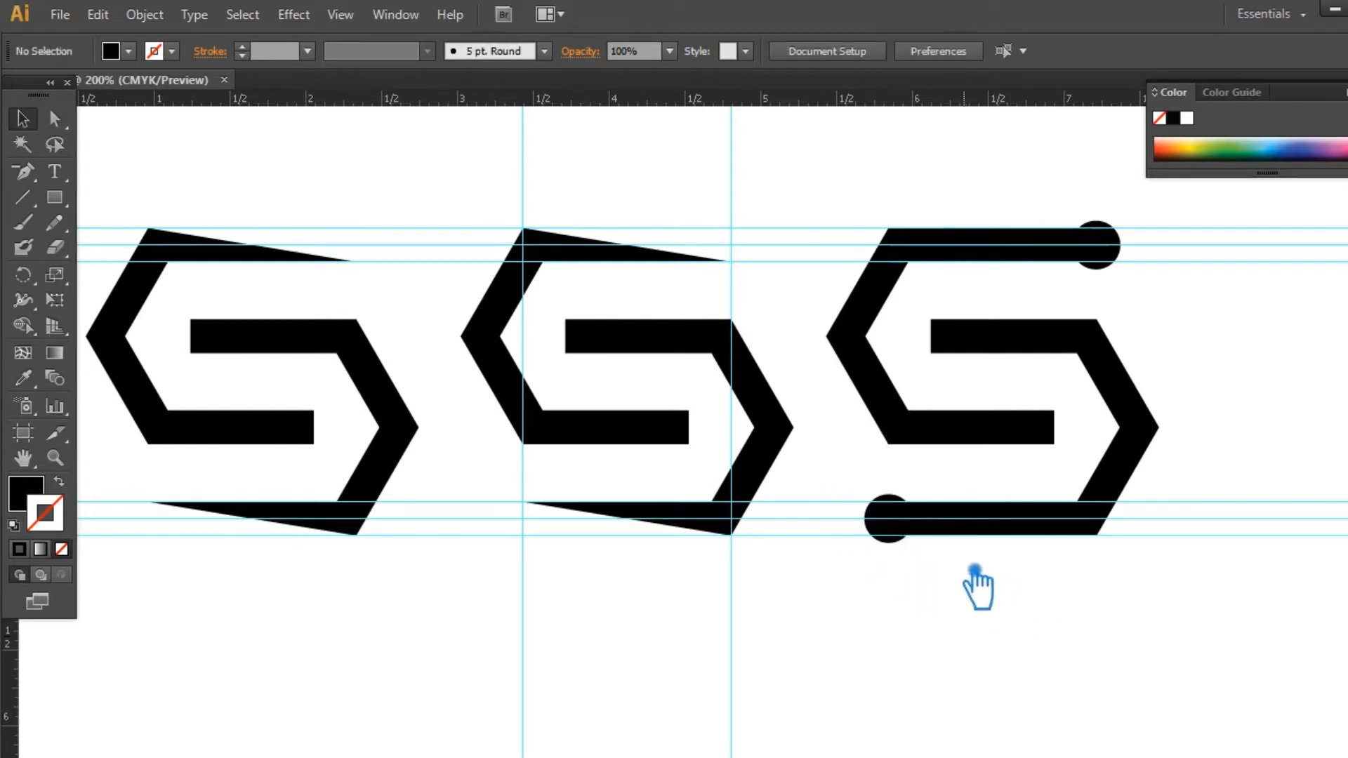
click(899, 538)
drag(913, 496, 920, 489)
click(993, 631)
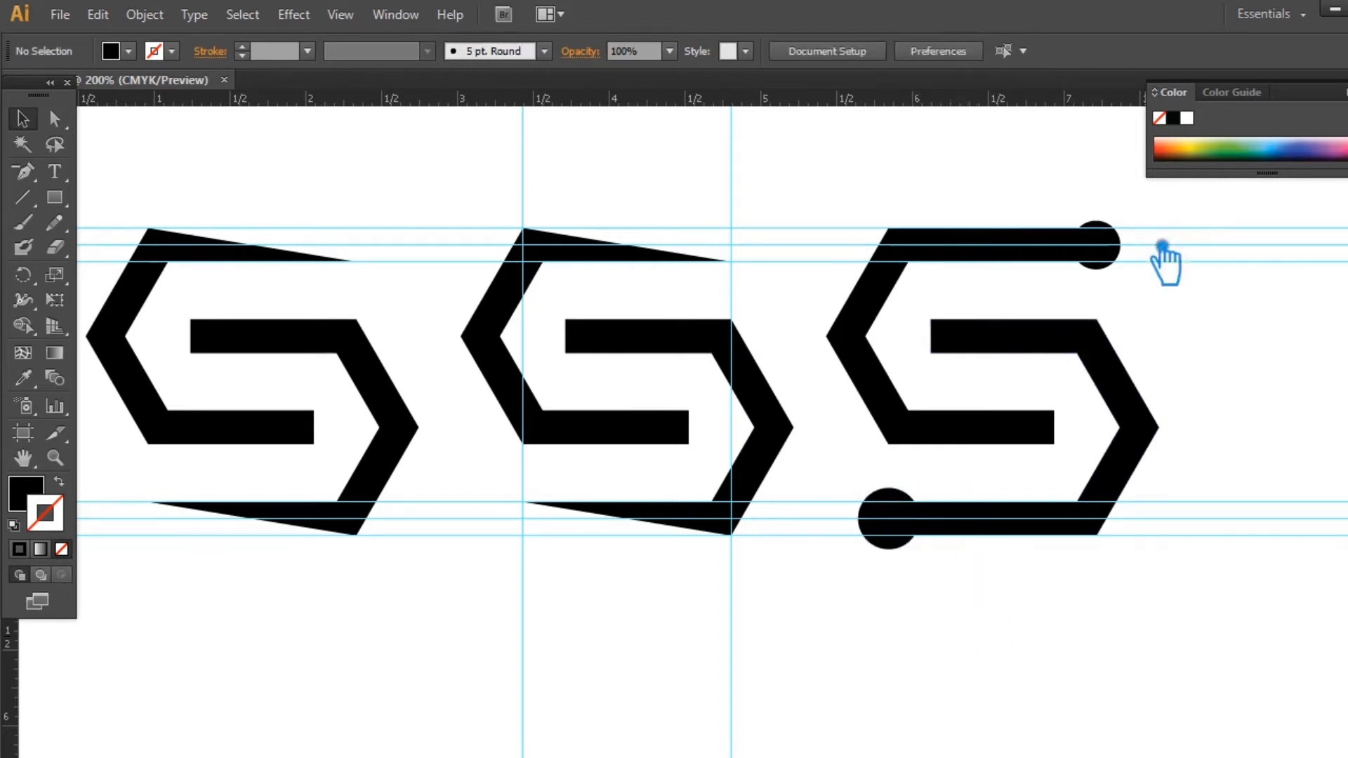
Step: Replace the circle on the top arm's free end with a copy of the enlarged bottom circle
click(1121, 252)
key(Delete)
drag(897, 537, 1112, 267)
click(969, 610)
click(1205, 351)
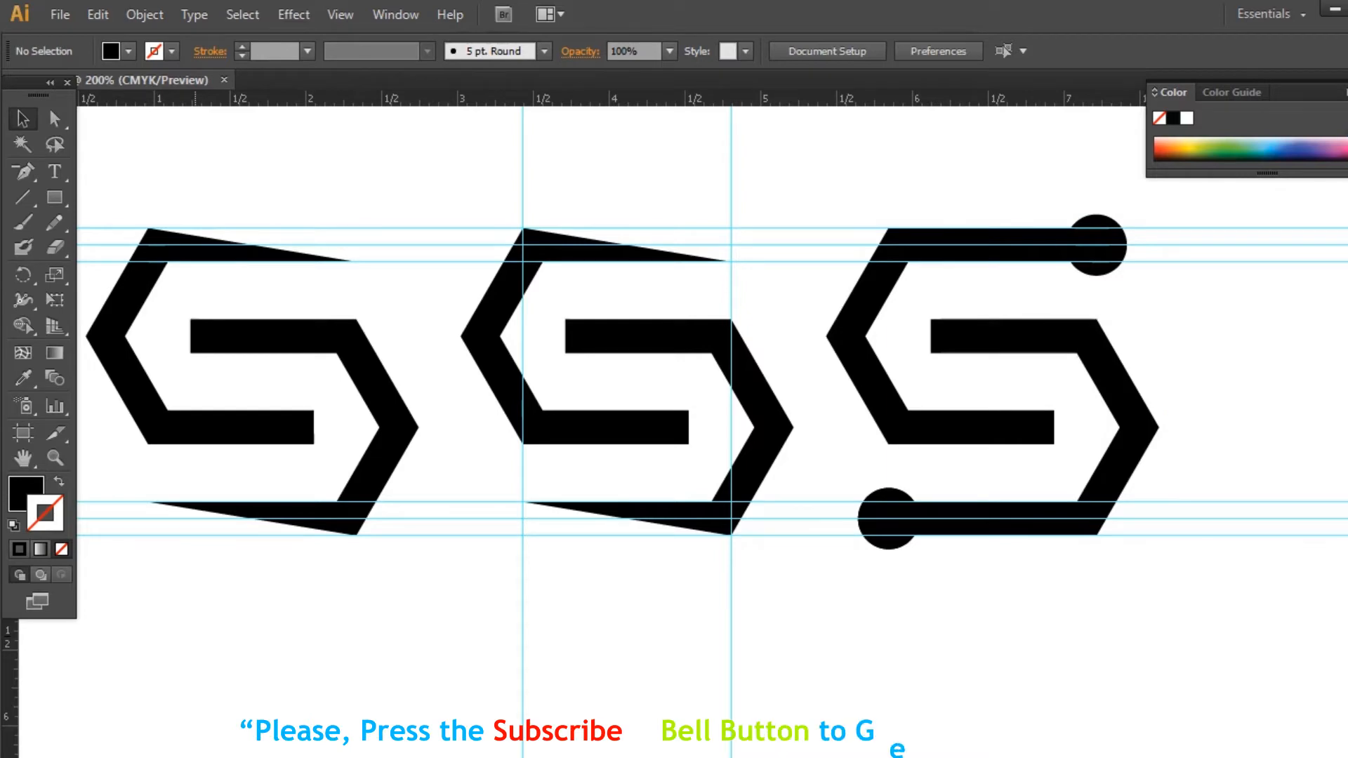
Step: Close the Color panel and delete the leftmost tapered S
click(1347, 84)
click(407, 406)
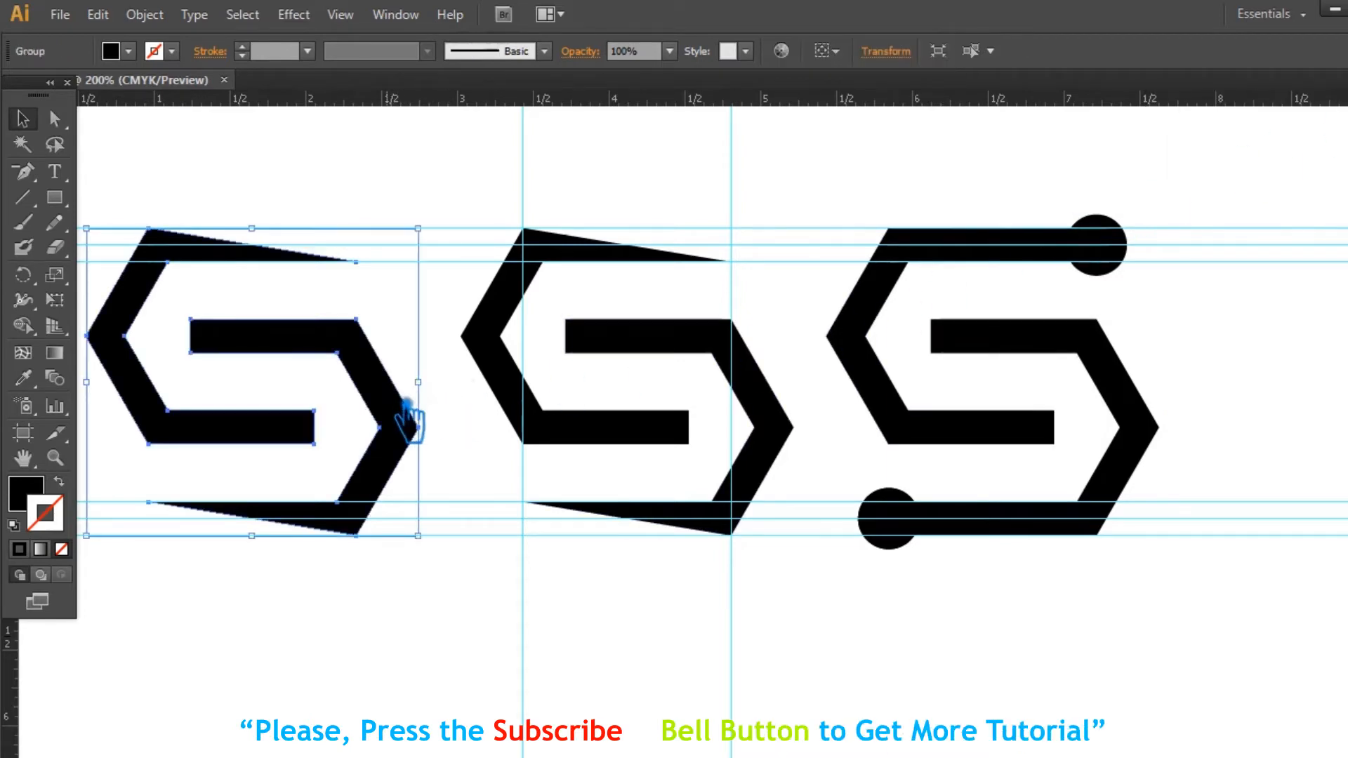
key(Delete)
Step: Group the S with its two end circles and duplicate it directly to the right at the same height
drag(898, 665, 685, 665)
drag(986, 623, 608, 211)
key(ctrl+shift+b)
click(1016, 345)
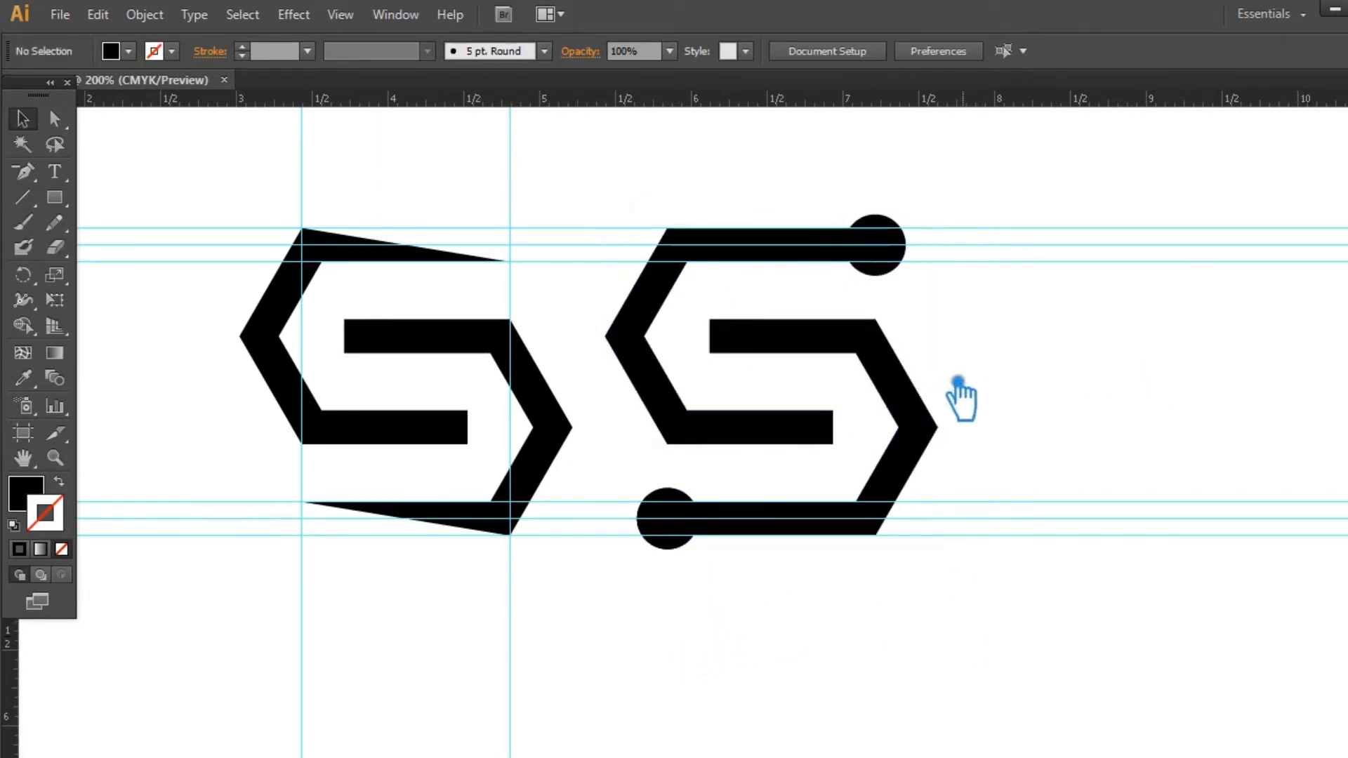
drag(913, 385, 1267, 385)
click(1052, 667)
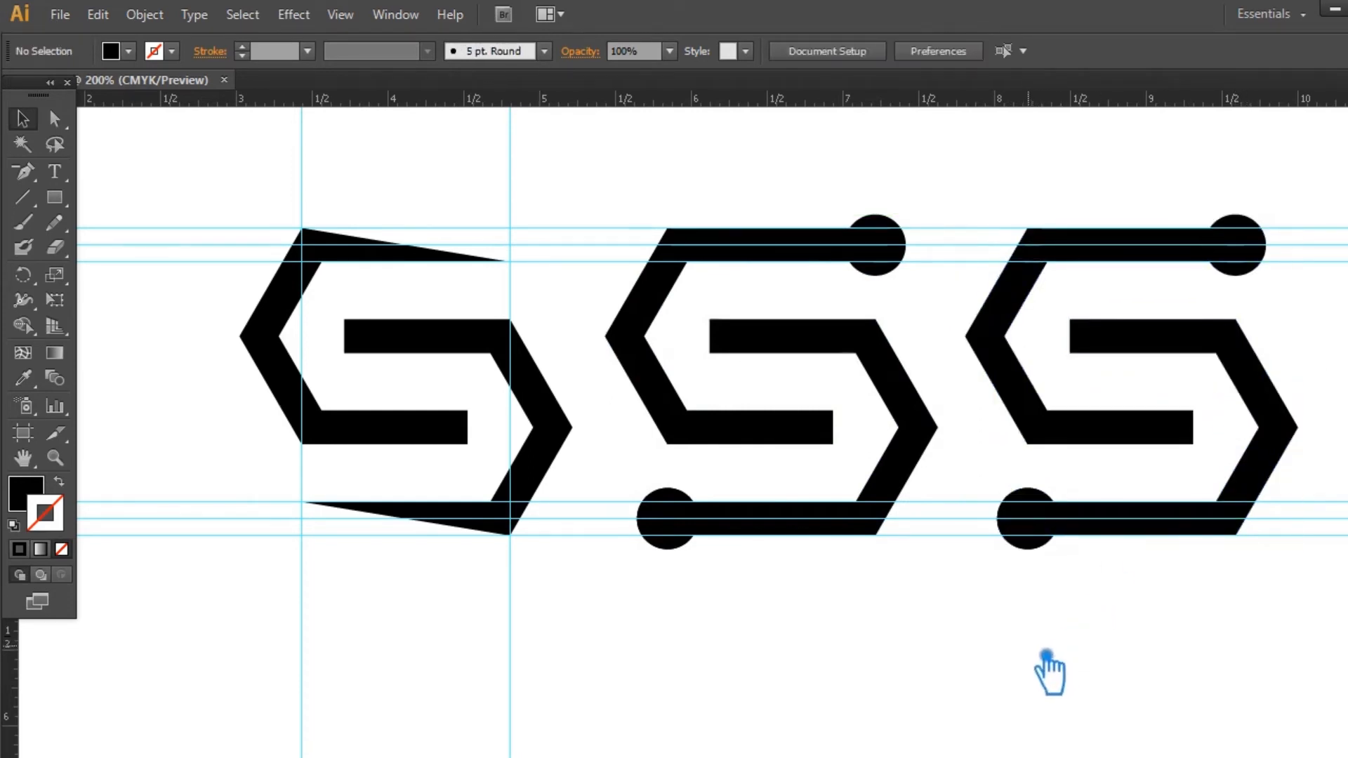
Step: Place two horizontal guides along the upper and lower edges of the S shapes' upper inner arms
right_click(1035, 543)
click(991, 649)
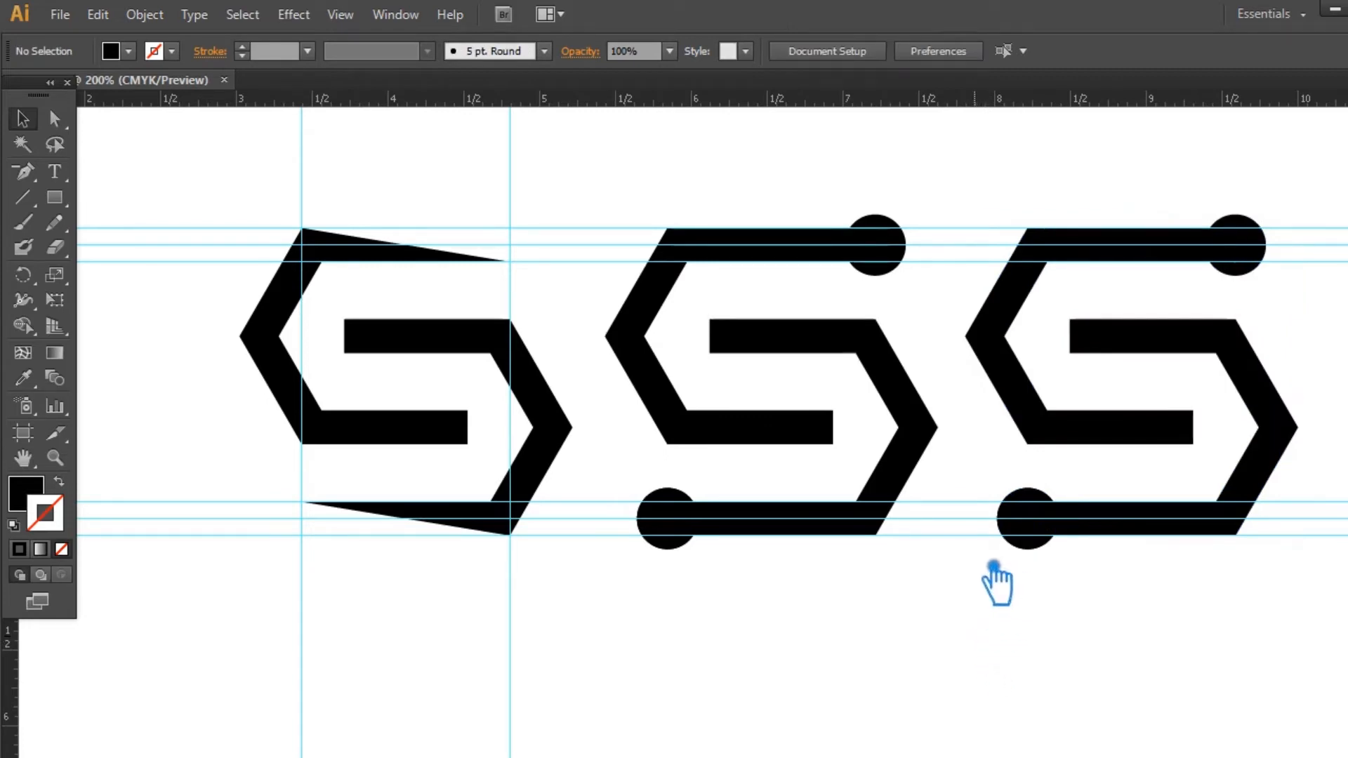
drag(55, 197, 158, 245)
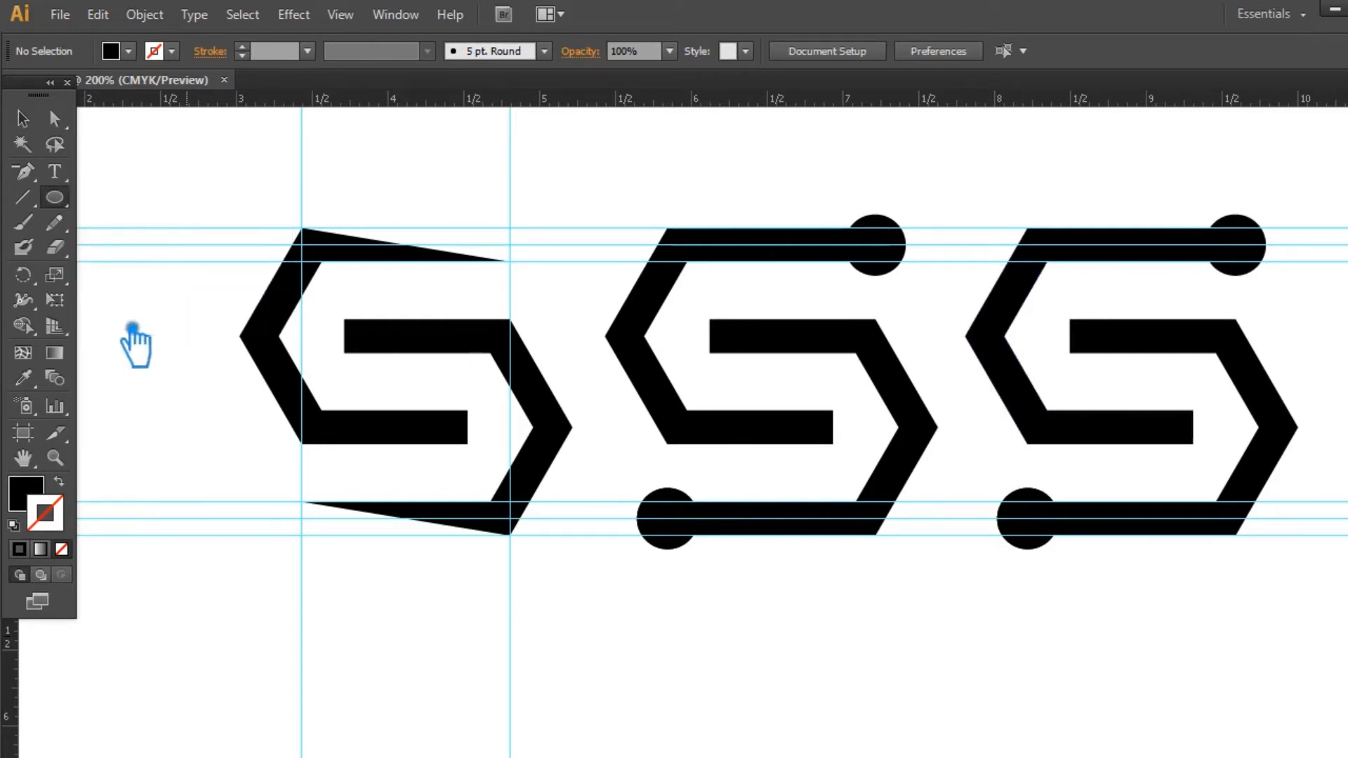
drag(695, 105, 1118, 320)
drag(1029, 133, 1125, 365)
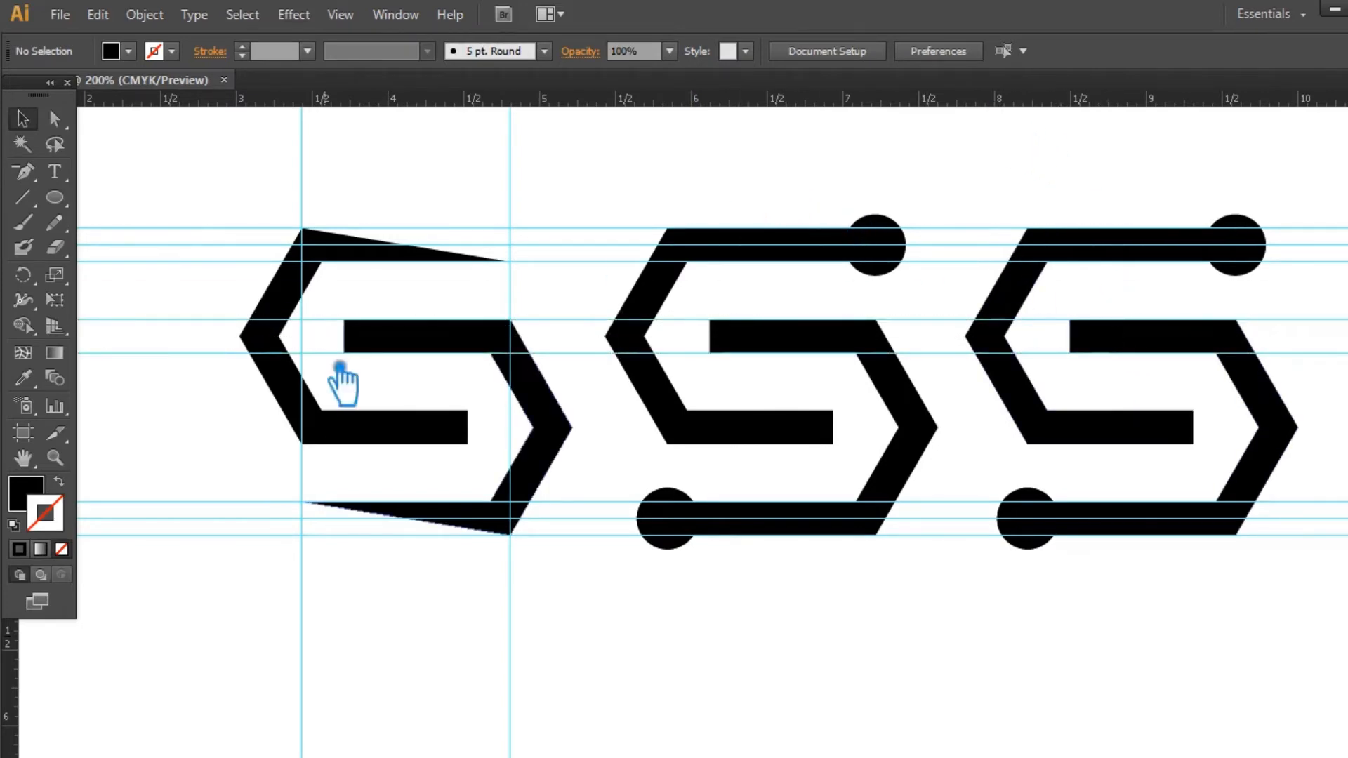
Step: Draw a small rectangle between the two new guides beside the tapered S and place a horizontal guide through its centre
drag(70, 208, 141, 196)
mouse_move(111, 319)
mouse_down()
mouse_move(184, 372)
mouse_move(172, 353)
mouse_up()
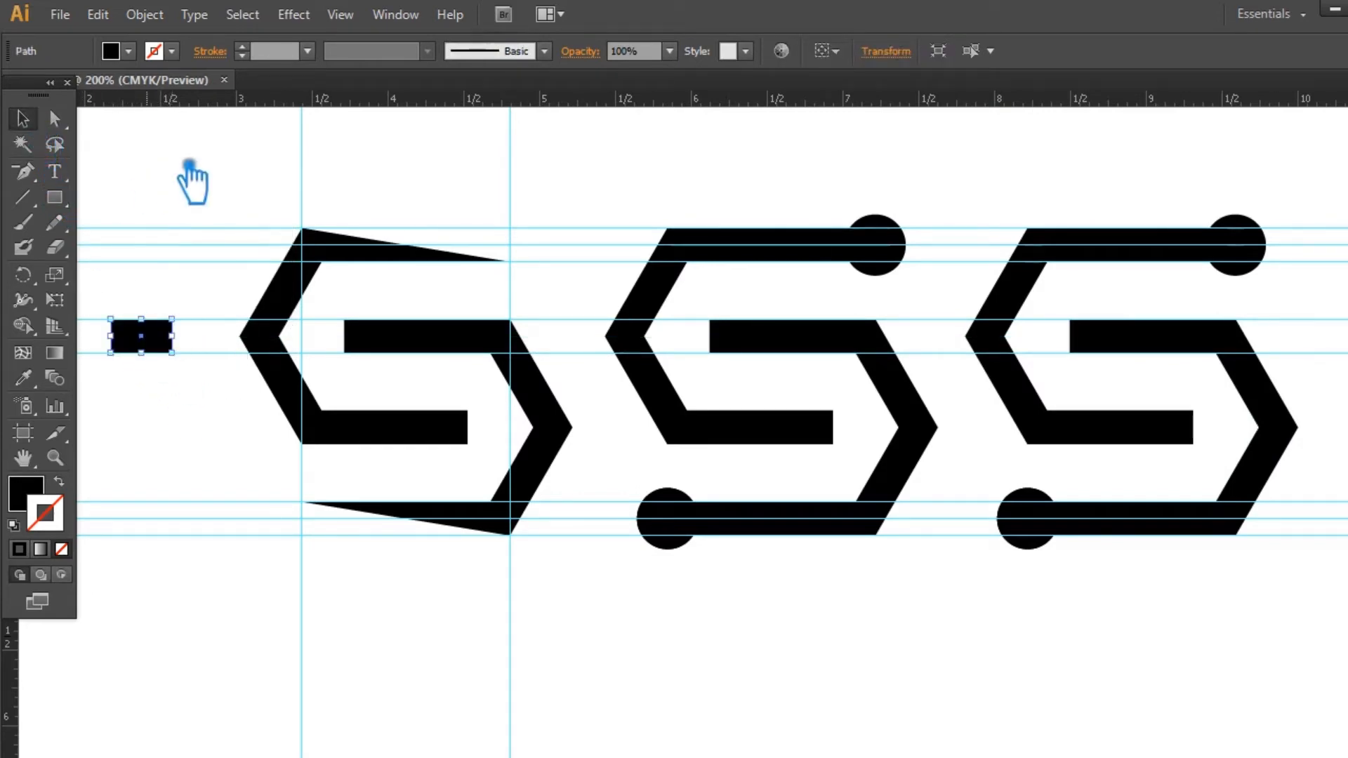
drag(161, 342, 160, 353)
click(144, 387)
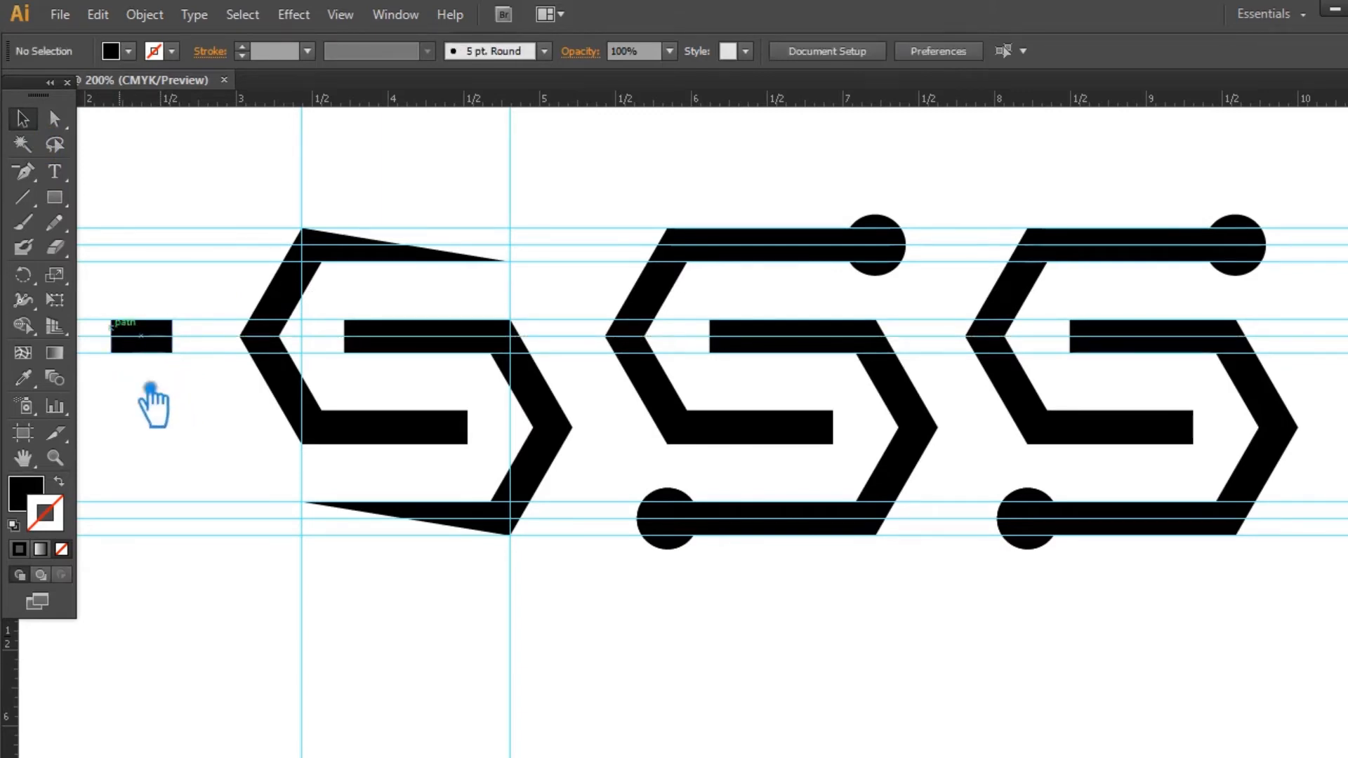
Step: Add guides along the lower inner arms' edges and centreline, using the small rectangle to find the centre, and delete the rectangle
drag(261, 101, 1111, 436)
drag(966, 102, 1119, 467)
drag(161, 351, 178, 442)
drag(224, 102, 175, 439)
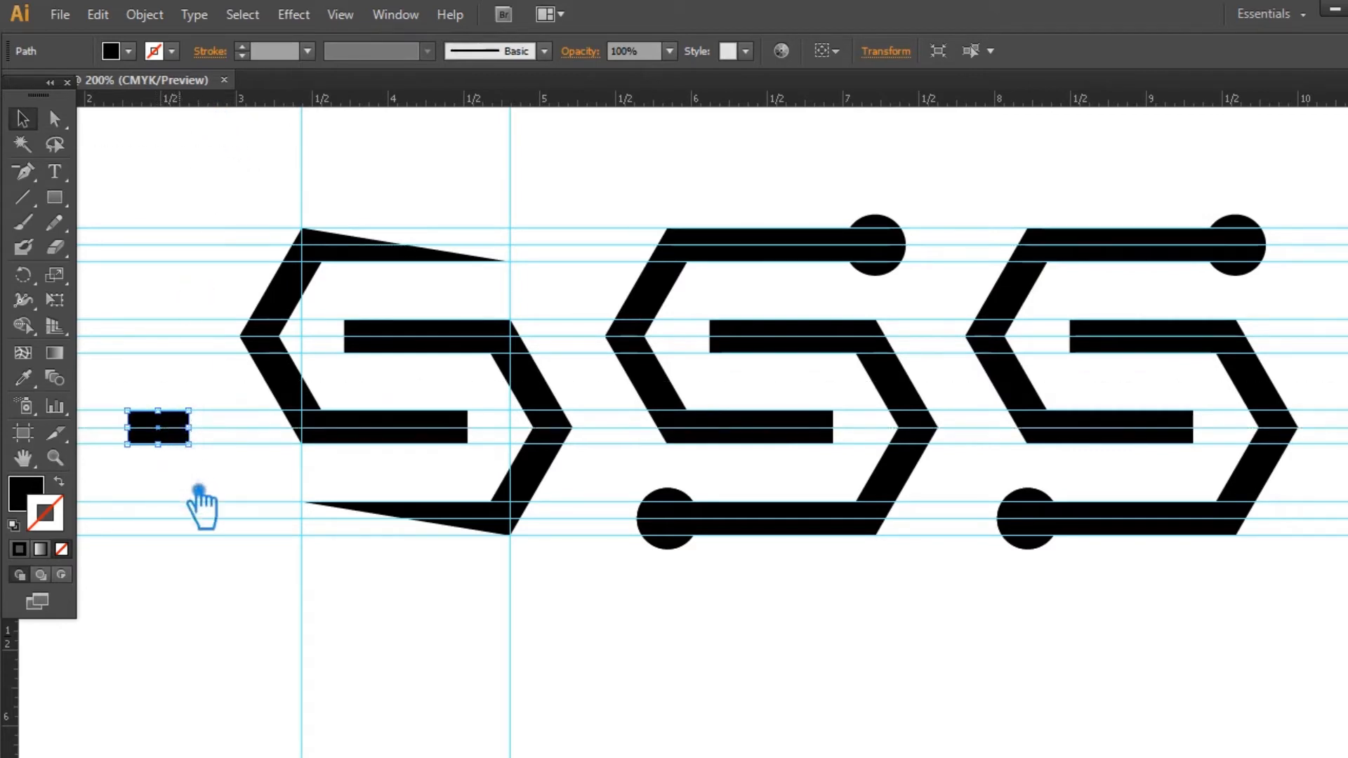
key(Delete)
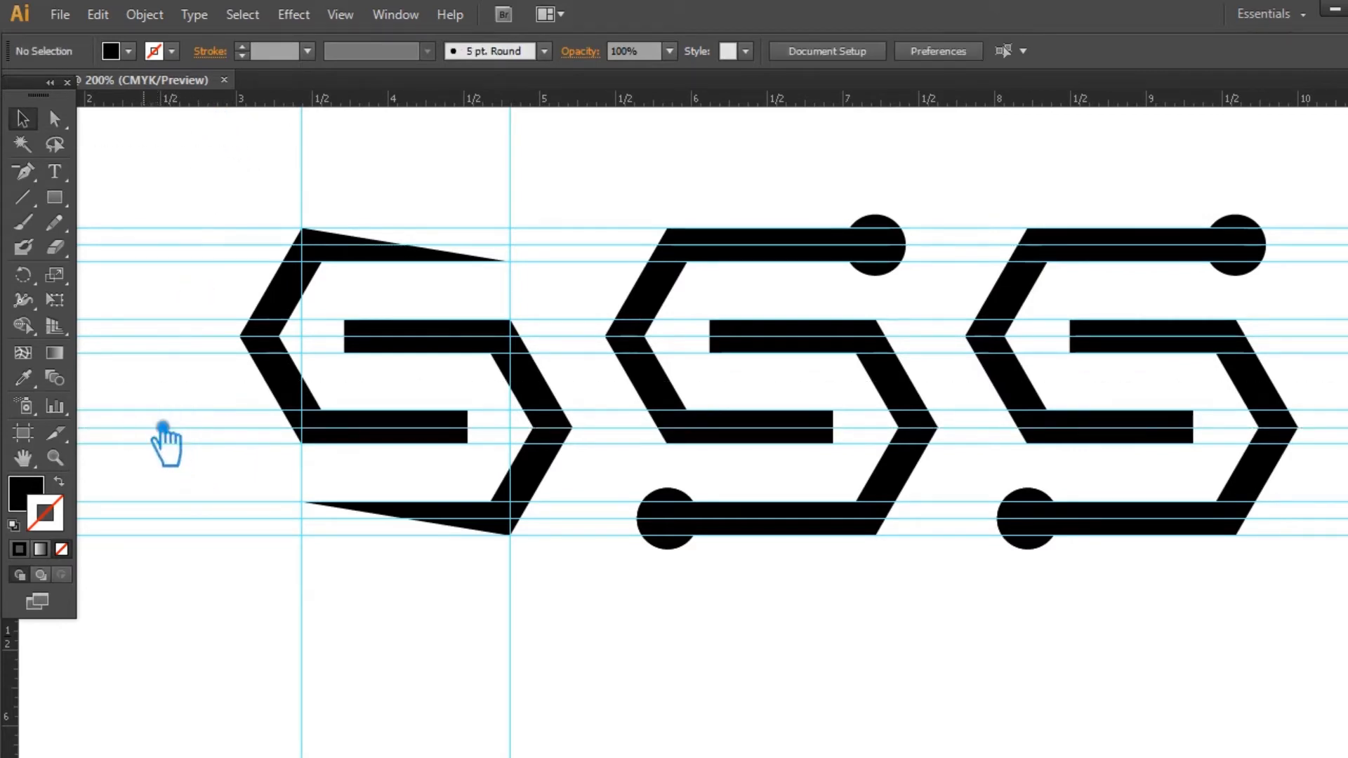
Step: Draw a small black circle centred on the free end of the middle S's upper inner arm
drag(54, 197, 161, 261)
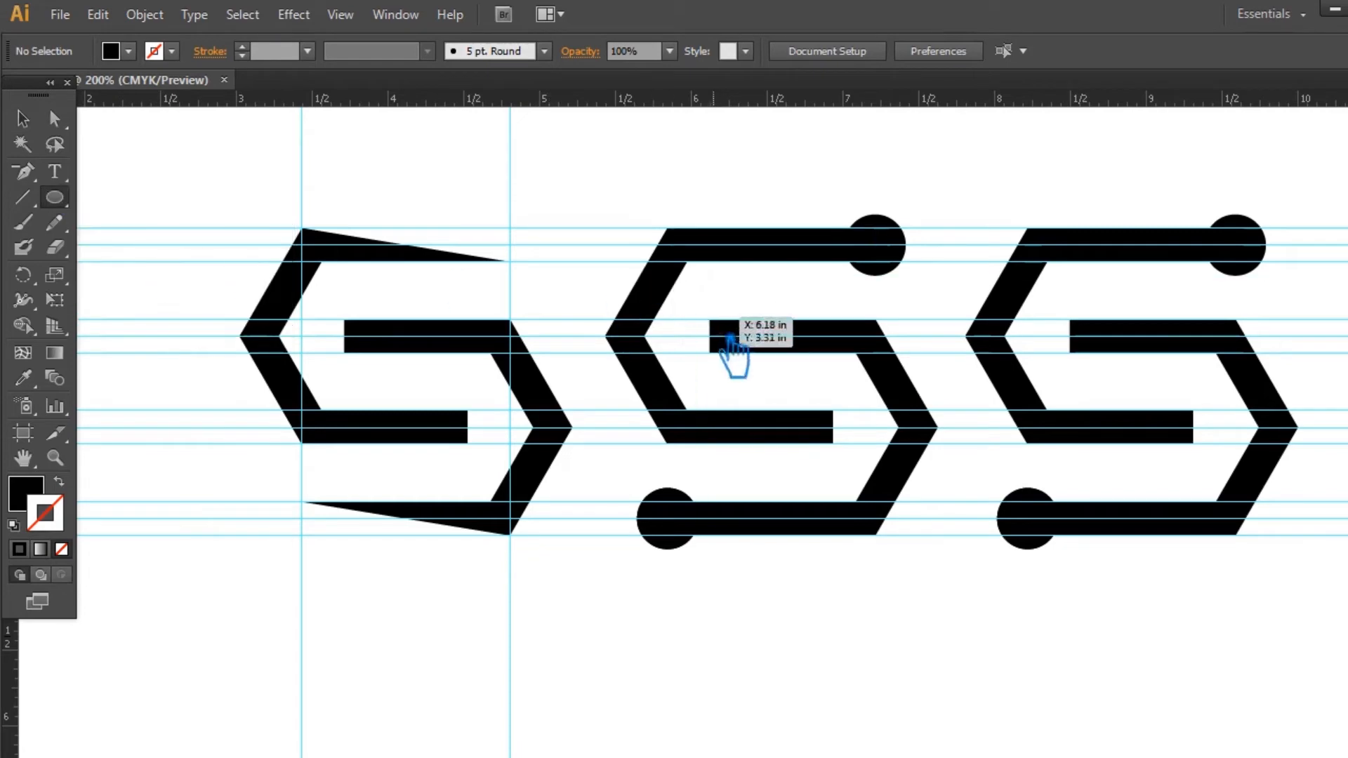
drag(709, 336, 750, 359)
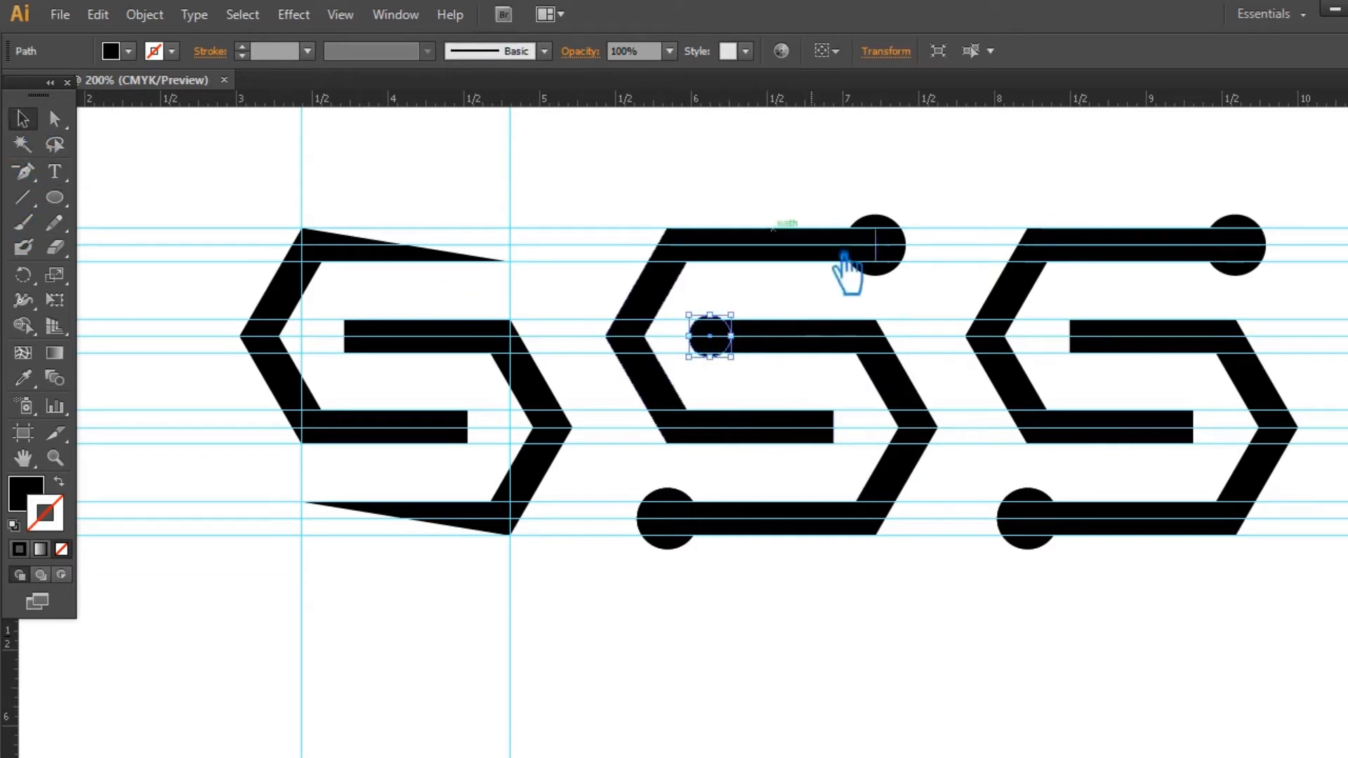
key(ctrl+shift+a)
mouse_move(728, 339)
mouse_down()
mouse_move(699, 344)
mouse_move(722, 344)
mouse_up()
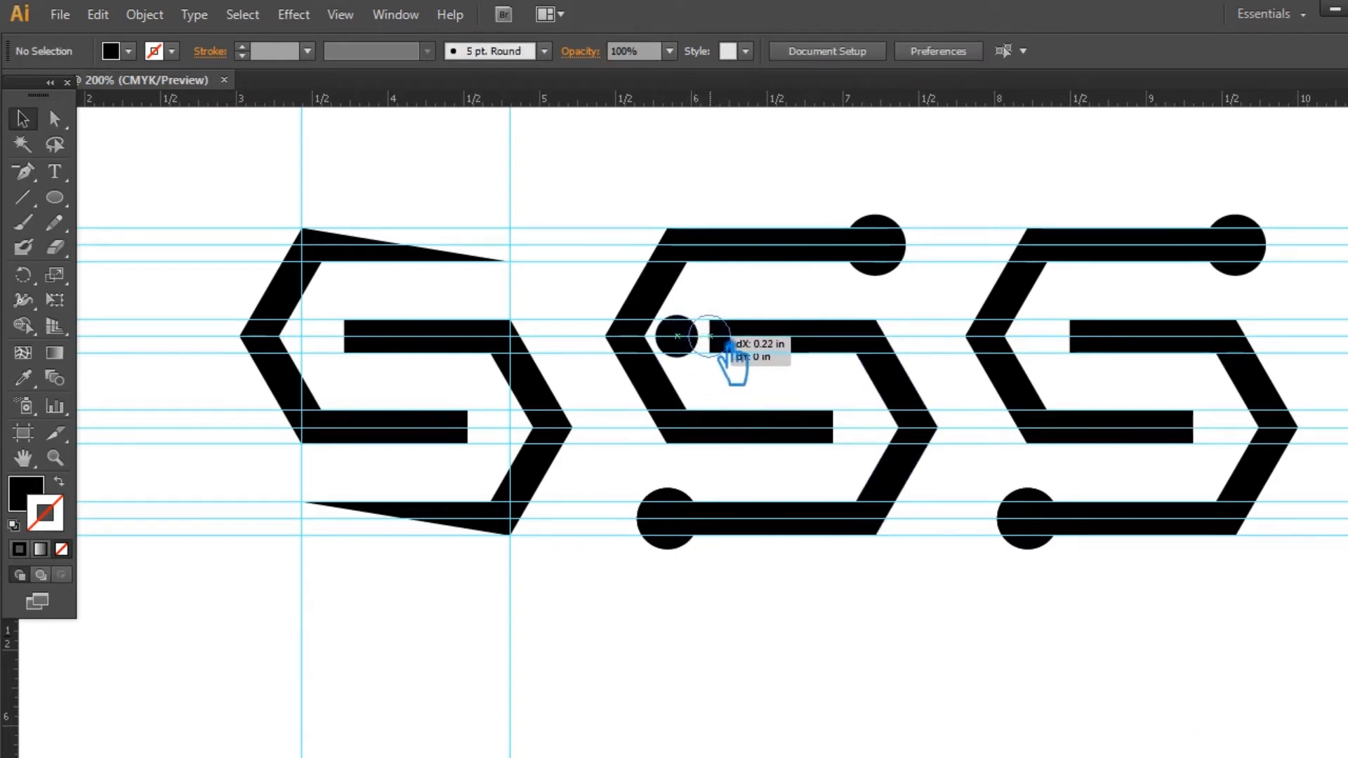
drag(731, 347, 731, 351)
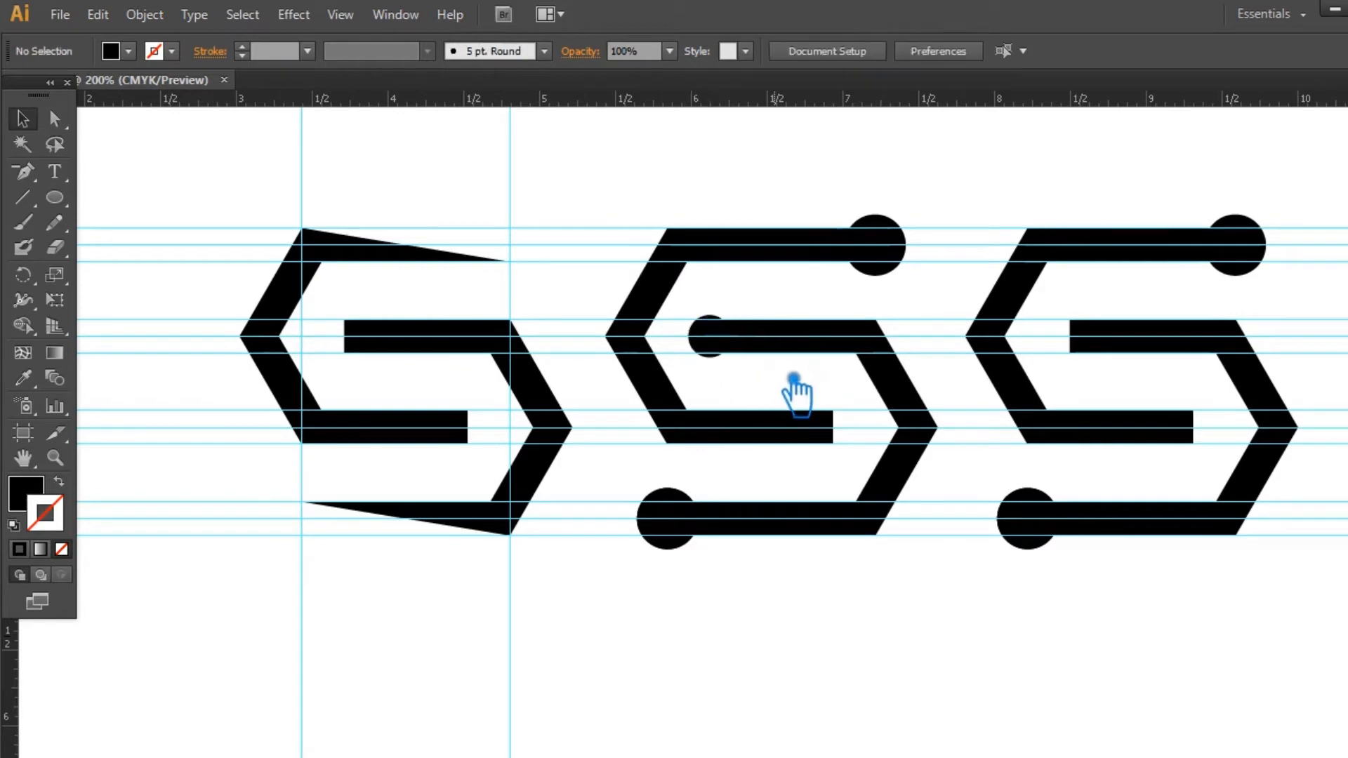
Step: Copy the small circle to the free end of the middle S's lower inner arm
click(724, 348)
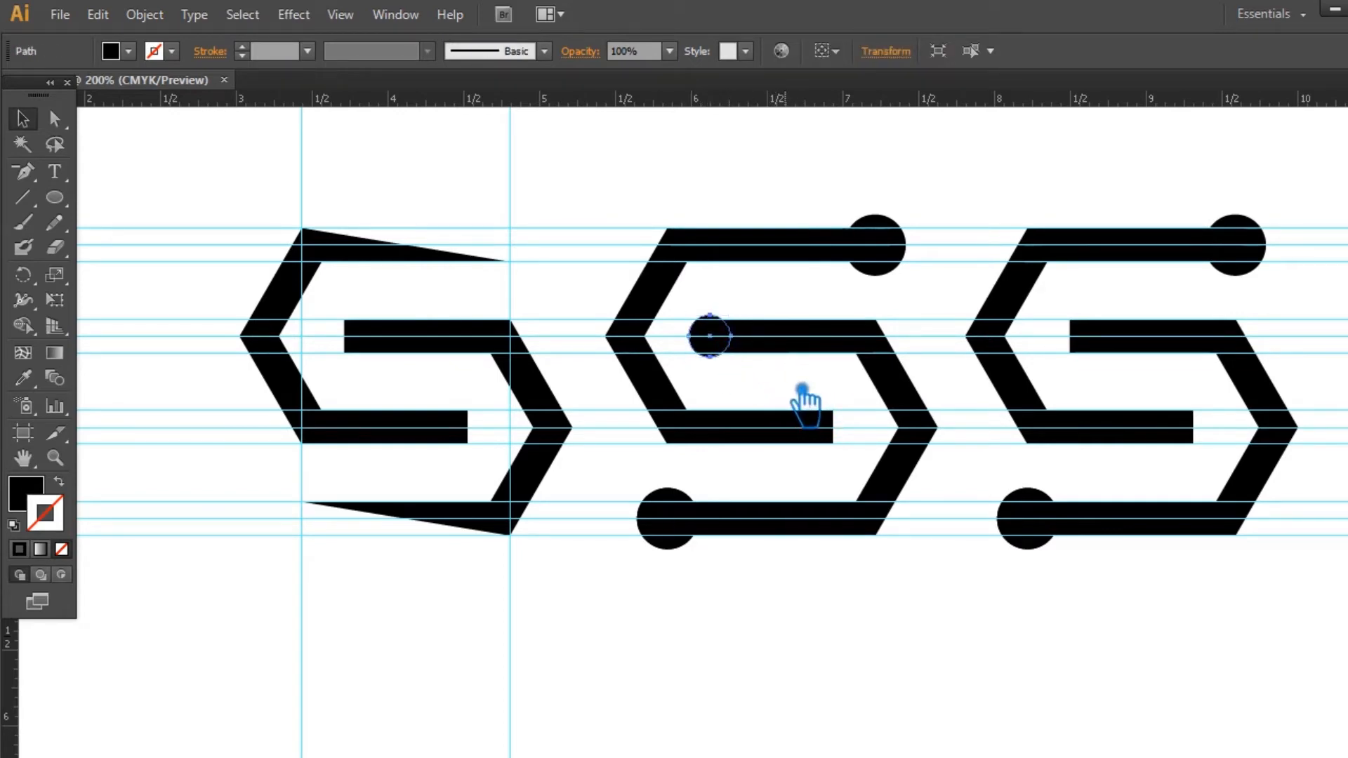
click(799, 395)
drag(720, 349, 844, 442)
click(813, 485)
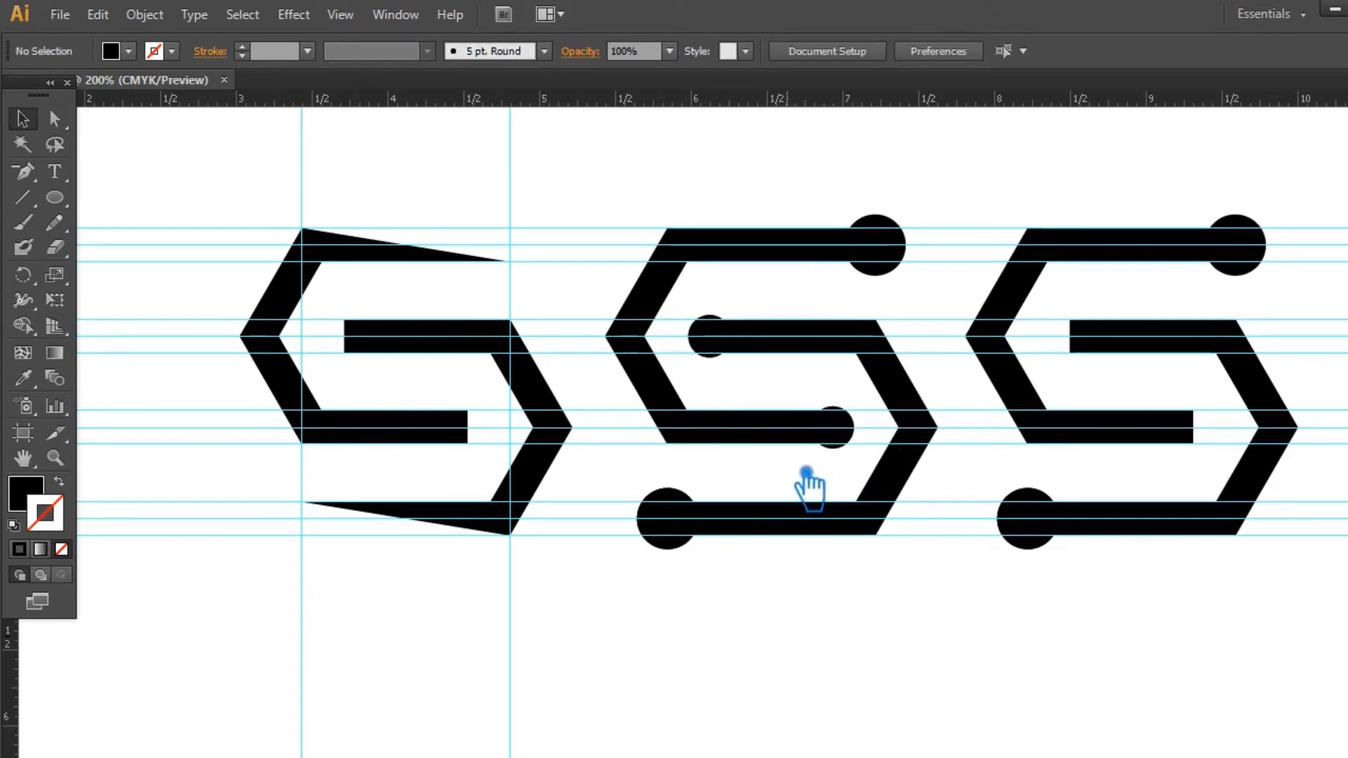
Step: Group the two small inner circles and move them onto the inner arm ends of the rightmost S
click(710, 337)
shift+click(851, 430)
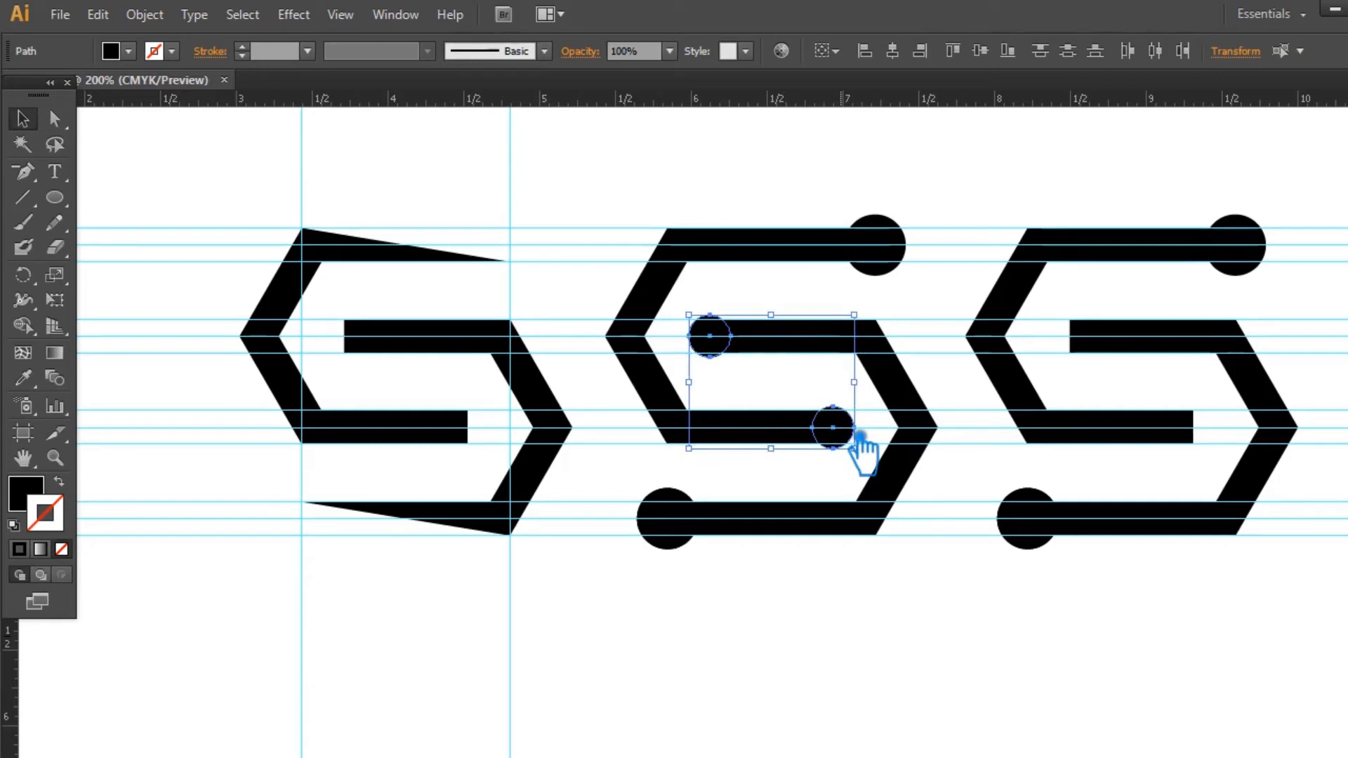
key(ctrl+g)
click(981, 613)
drag(846, 441, 1215, 448)
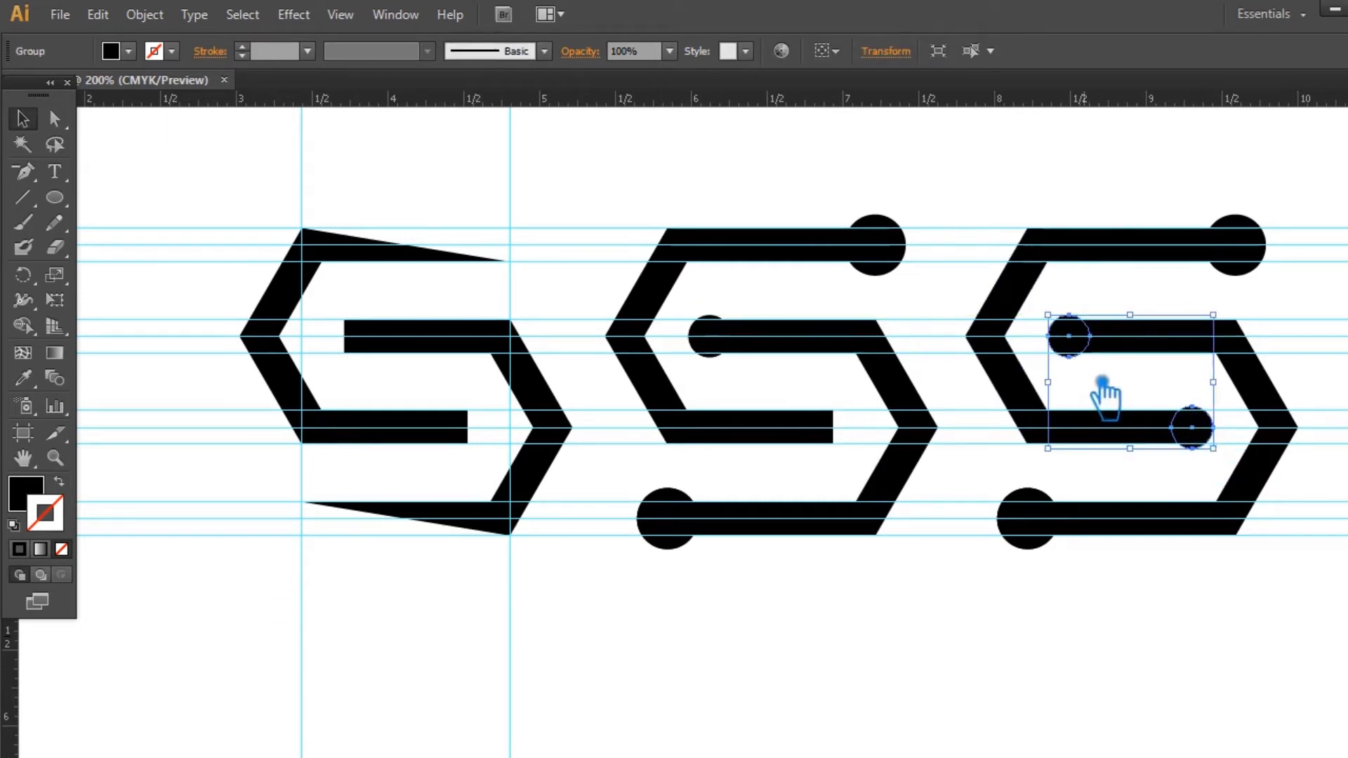
Step: Ungroup the two small circles on the rightmost S
click(1045, 339)
right_click(1060, 329)
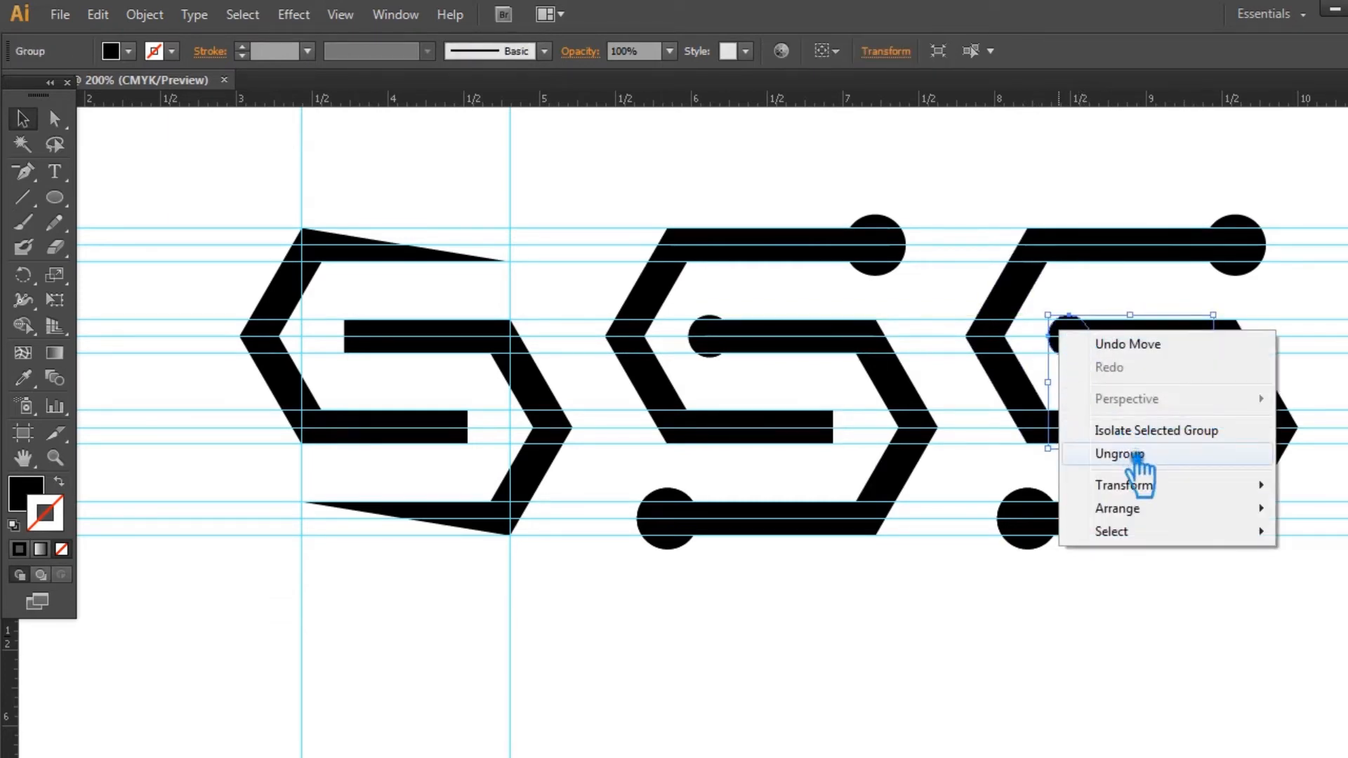
click(1132, 453)
click(1070, 379)
Step: Delete the leftover small circle from the middle S and nudge the rightmost S's upper inner circle slightly
click(710, 352)
key(Delete)
mouse_move(1081, 351)
mouse_down()
mouse_move(1050, 352)
mouse_move(1091, 352)
mouse_up()
click(1123, 385)
click(1090, 380)
click(1155, 393)
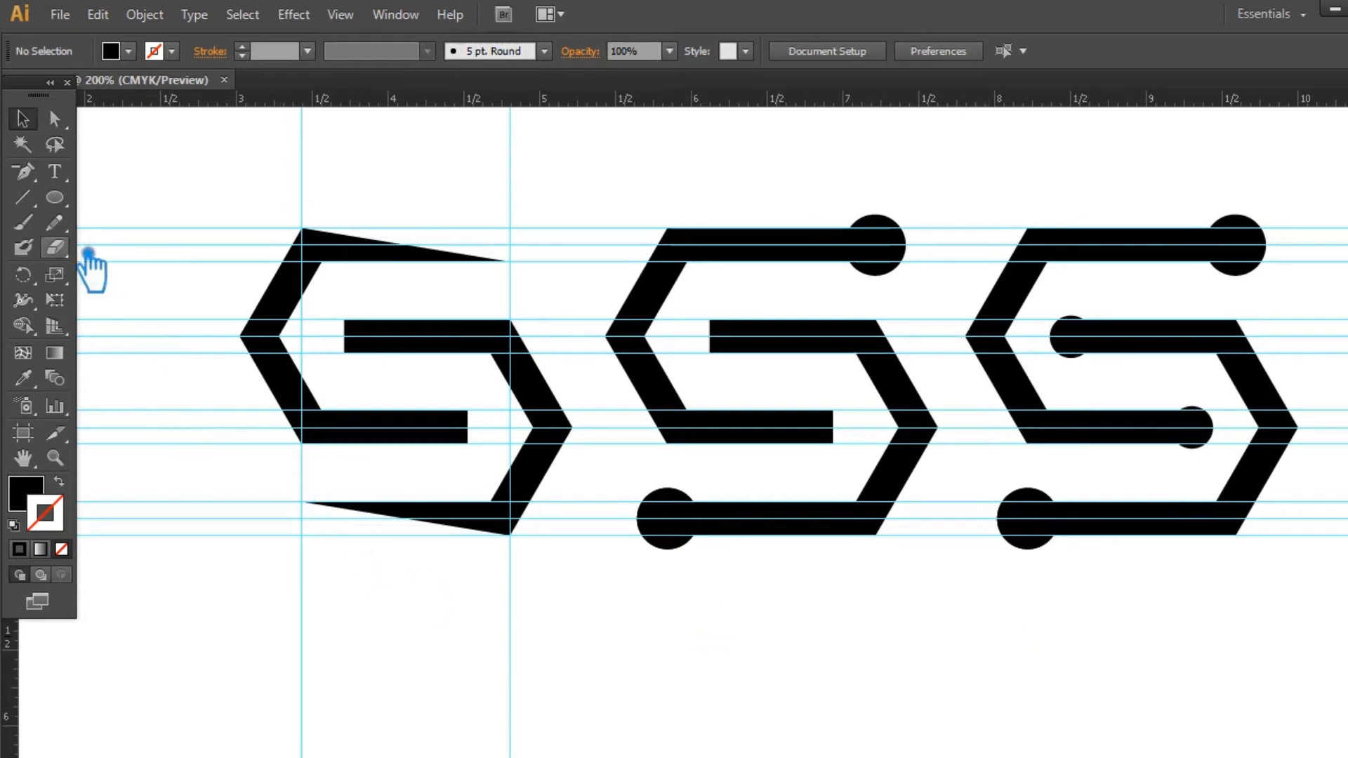
Step: Hide all the guides on the artboard
right_click(171, 245)
click(260, 422)
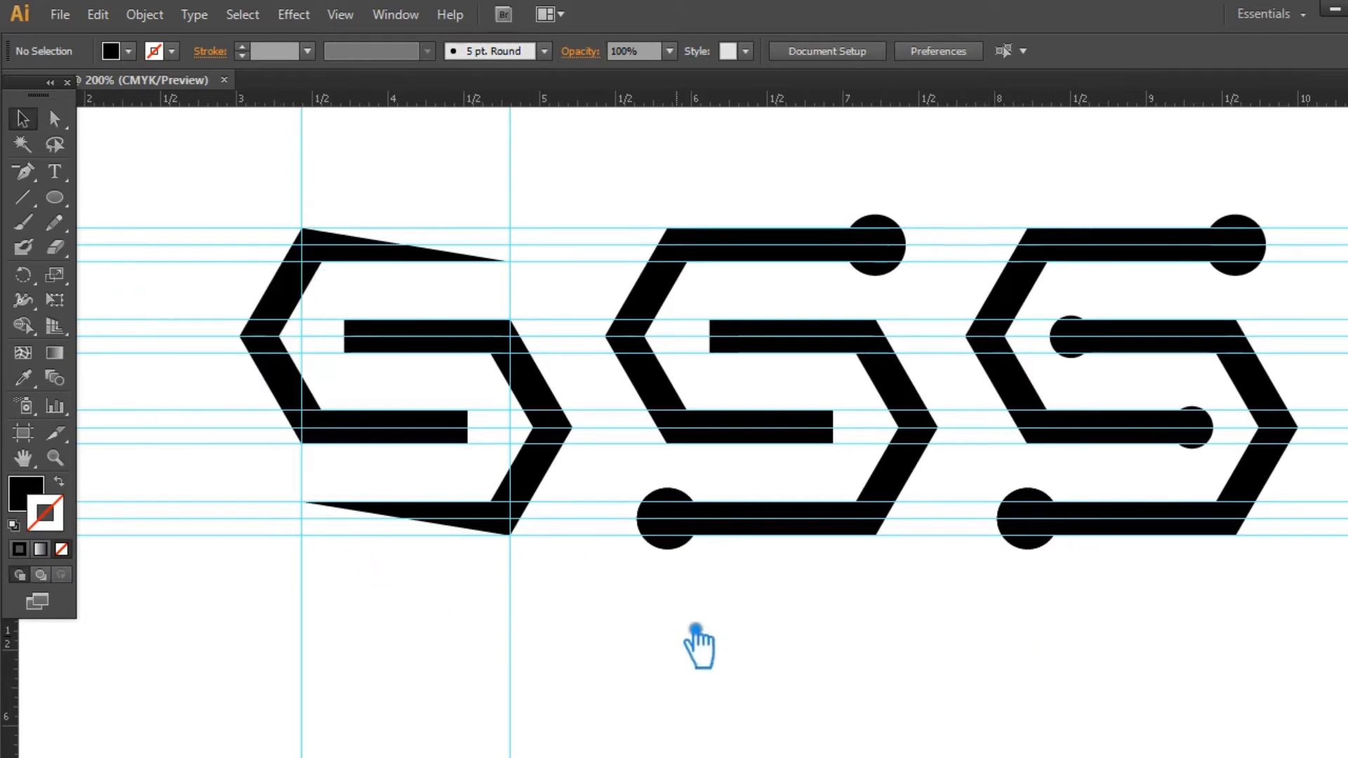
key(ctrl+semicolon)
drag(1008, 667, 936, 701)
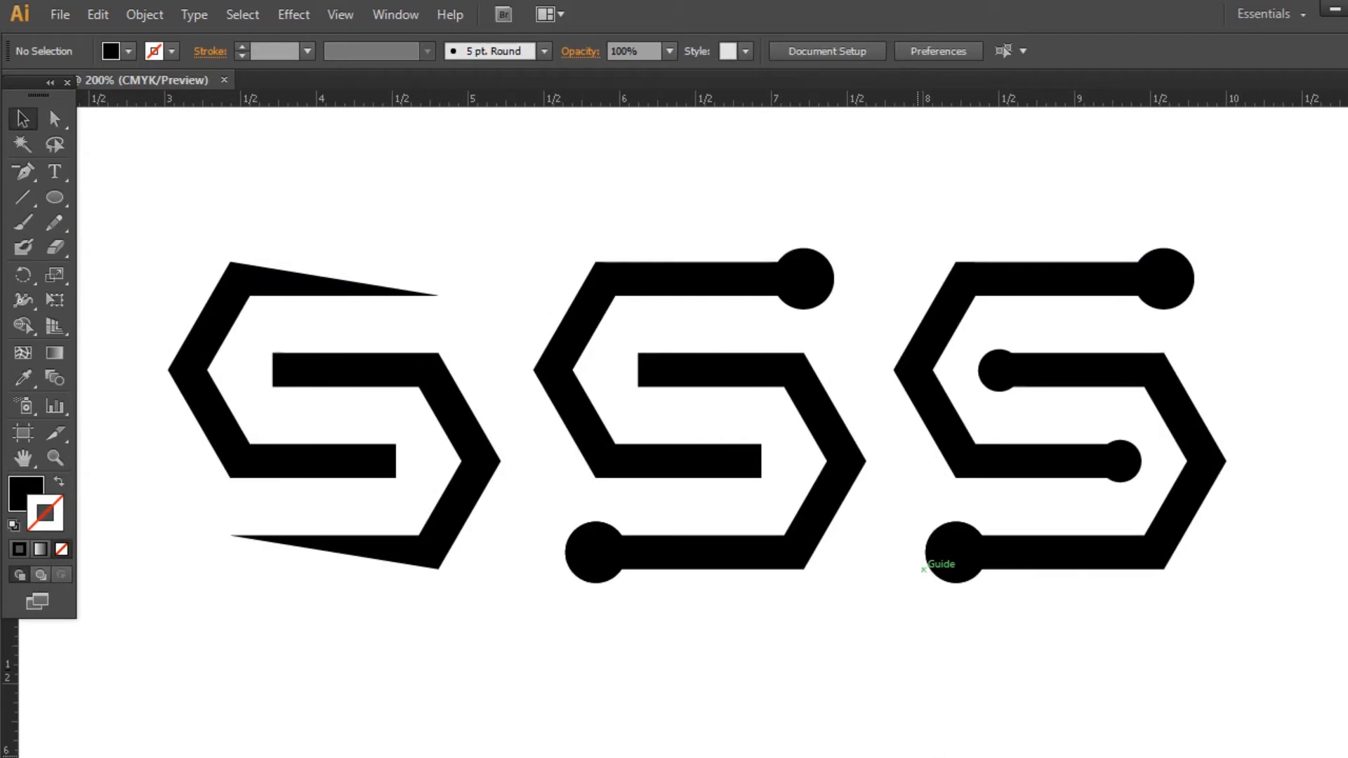
Step: Ungroup the leftmost tapered S so that its two halves can be selected separately
click(31, 147)
click(25, 121)
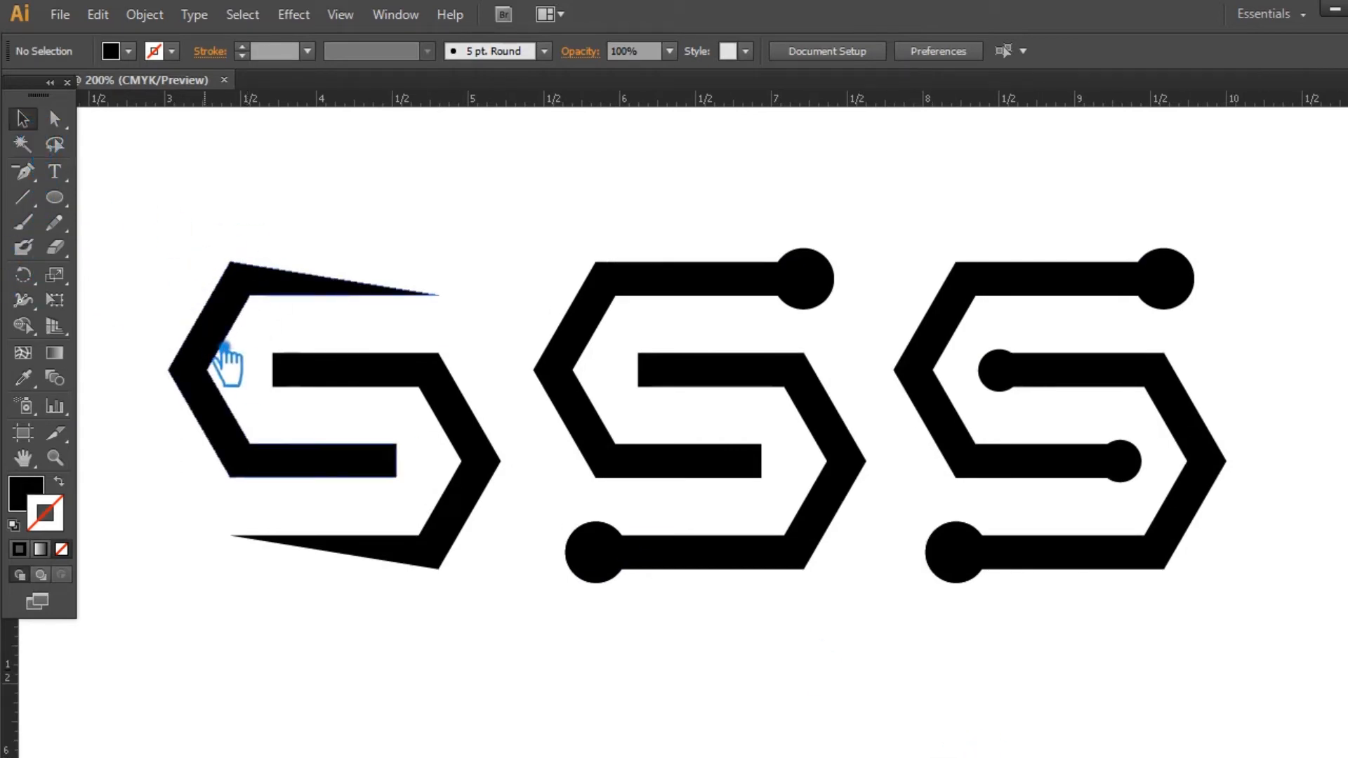
click(195, 366)
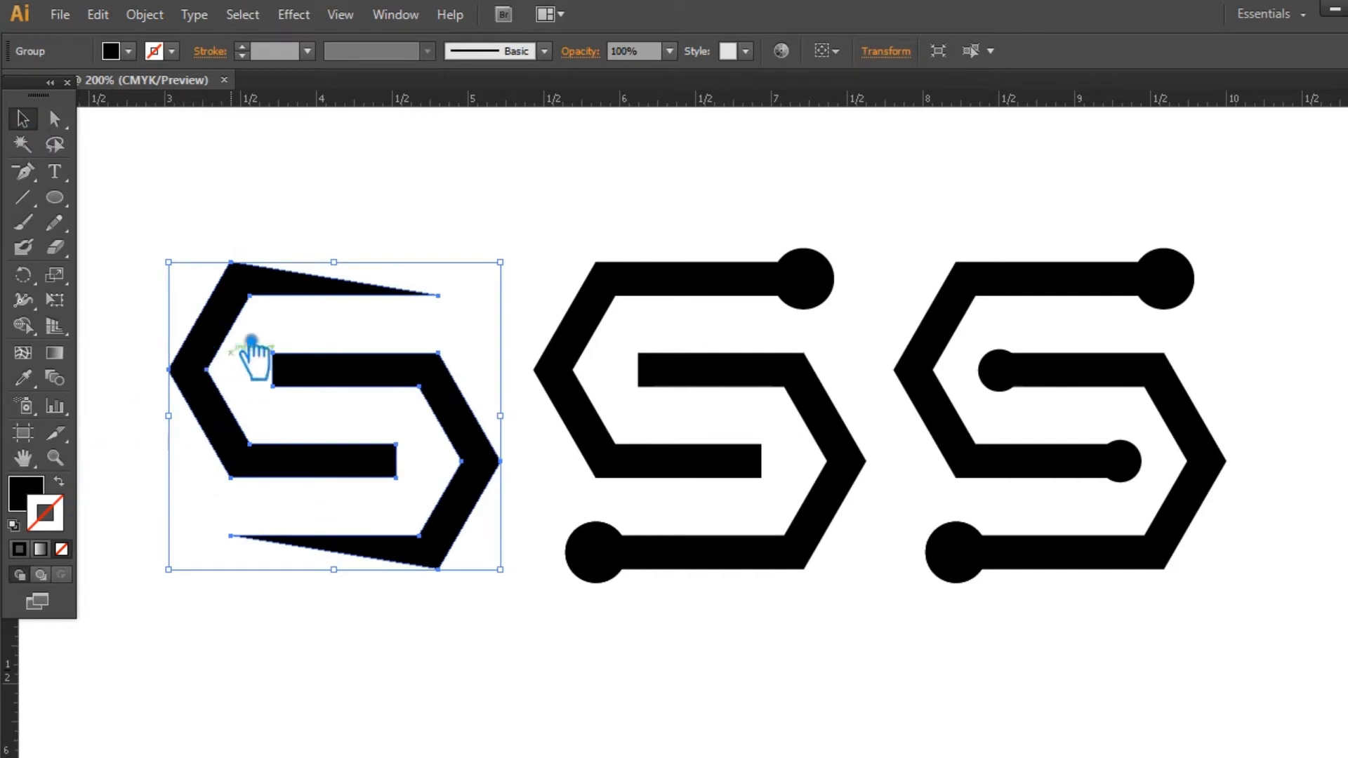
right_click(247, 359)
click(271, 428)
click(255, 326)
Step: Fill the upper-left half of the tapered S with orange FF6700
click(200, 379)
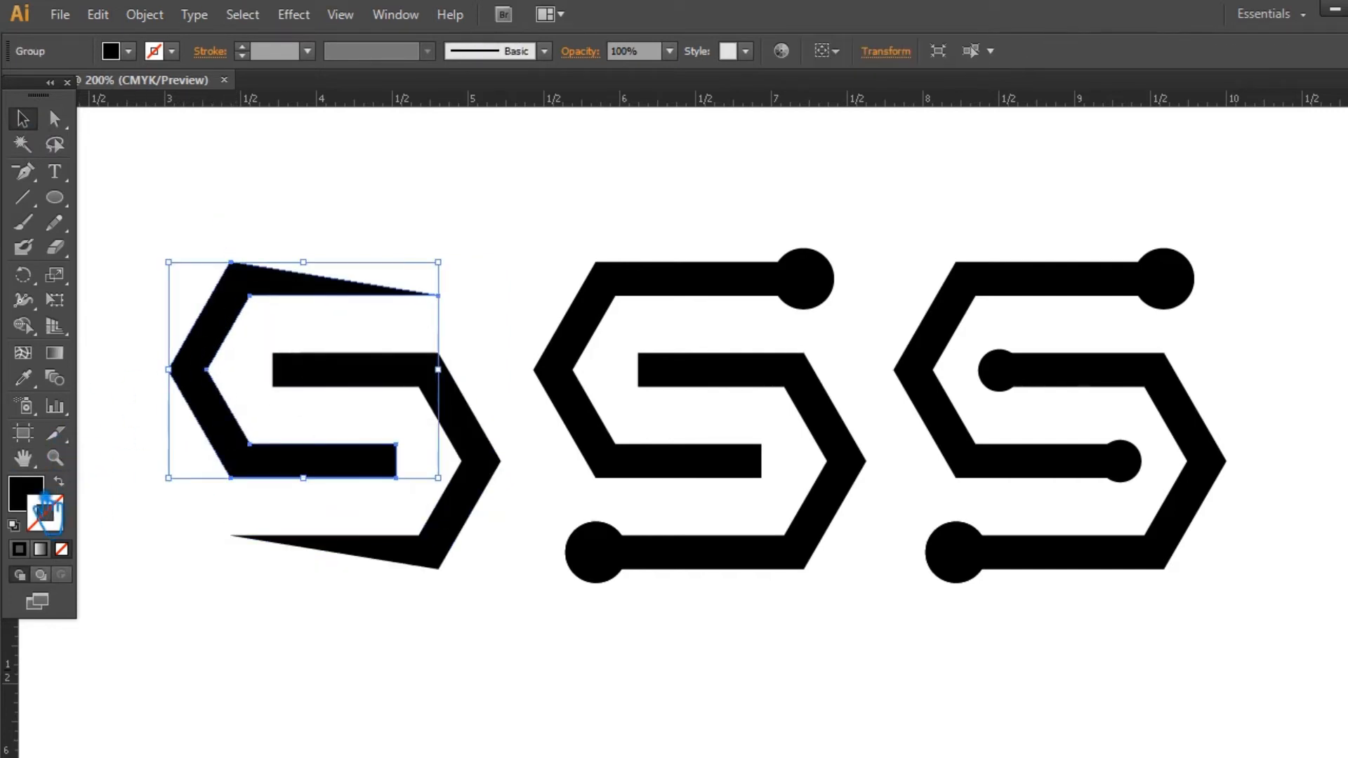
double_click(36, 493)
drag(752, 413, 754, 425)
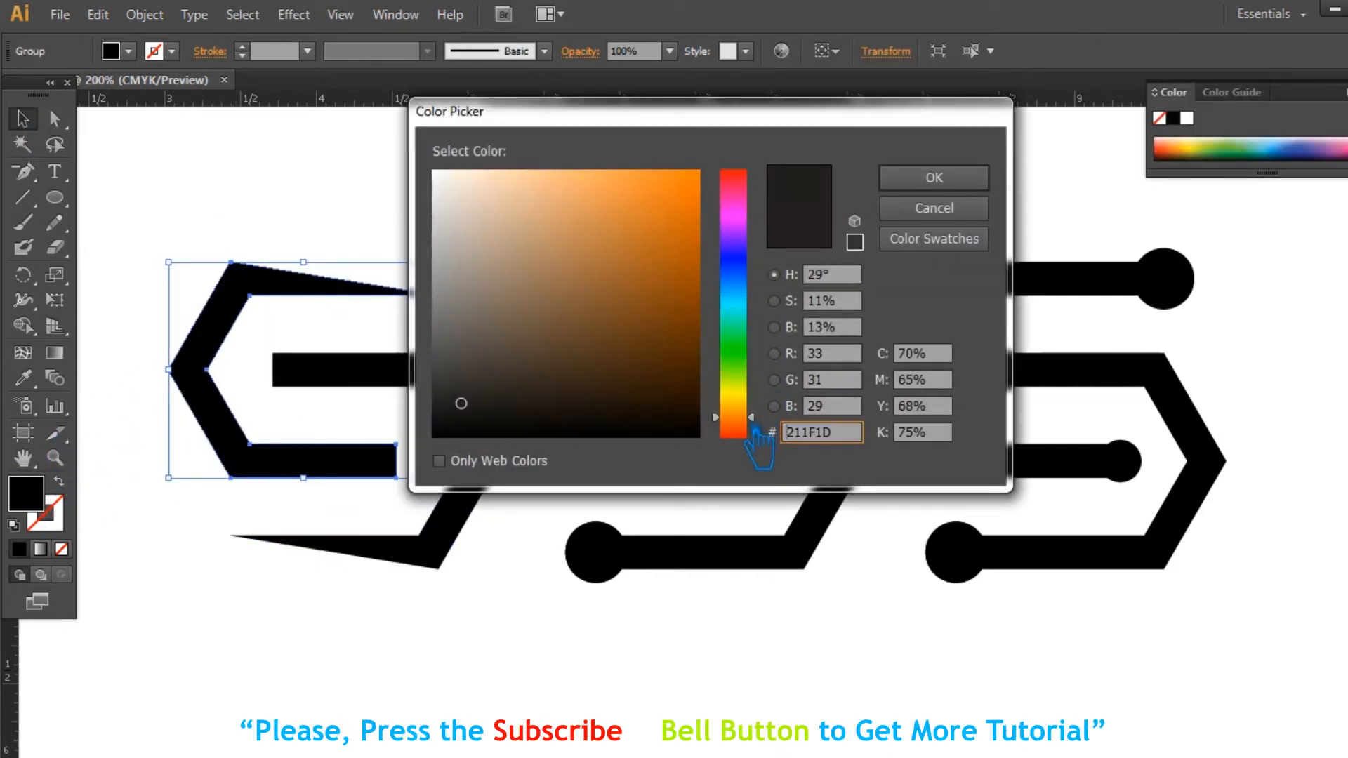
drag(701, 242, 732, 172)
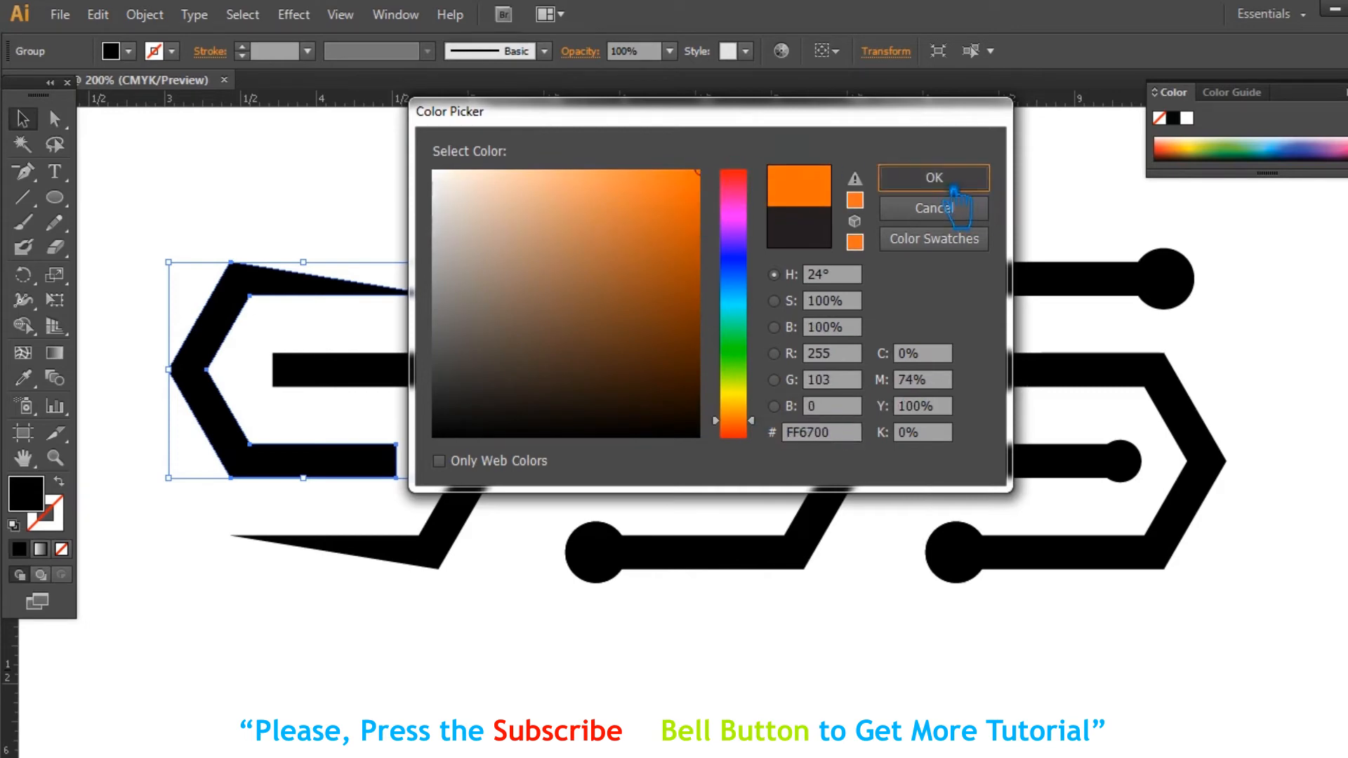
click(934, 177)
click(641, 235)
Step: Draw a small orange square beside the logos and repeat it downward at even spacing into a column of six
drag(518, 337, 736, 325)
drag(55, 197, 158, 270)
key(v)
key(ctrl+d)
key(ctrl+d)
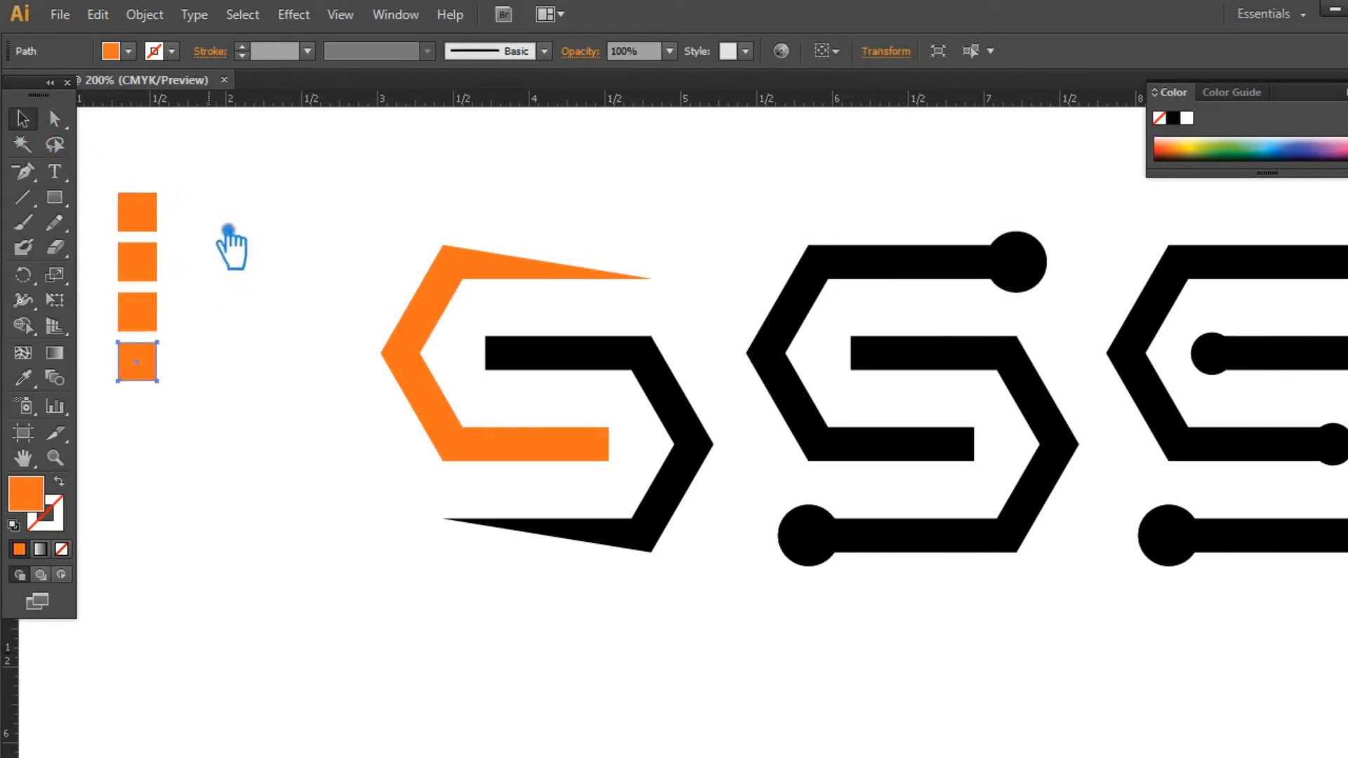
key(ctrl+d)
key(ctrl+d)
Step: Fill the second square from the top with dark brown 773000
click(147, 261)
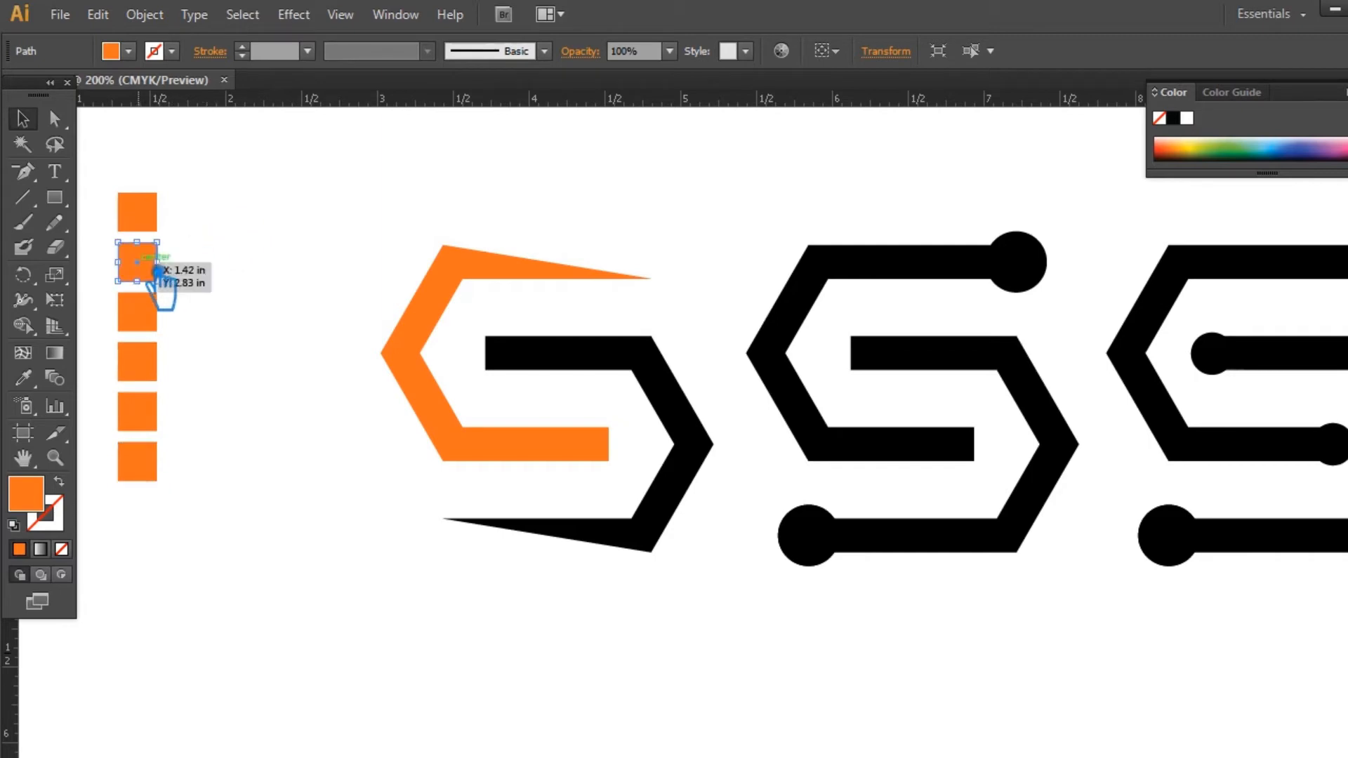
double_click(32, 495)
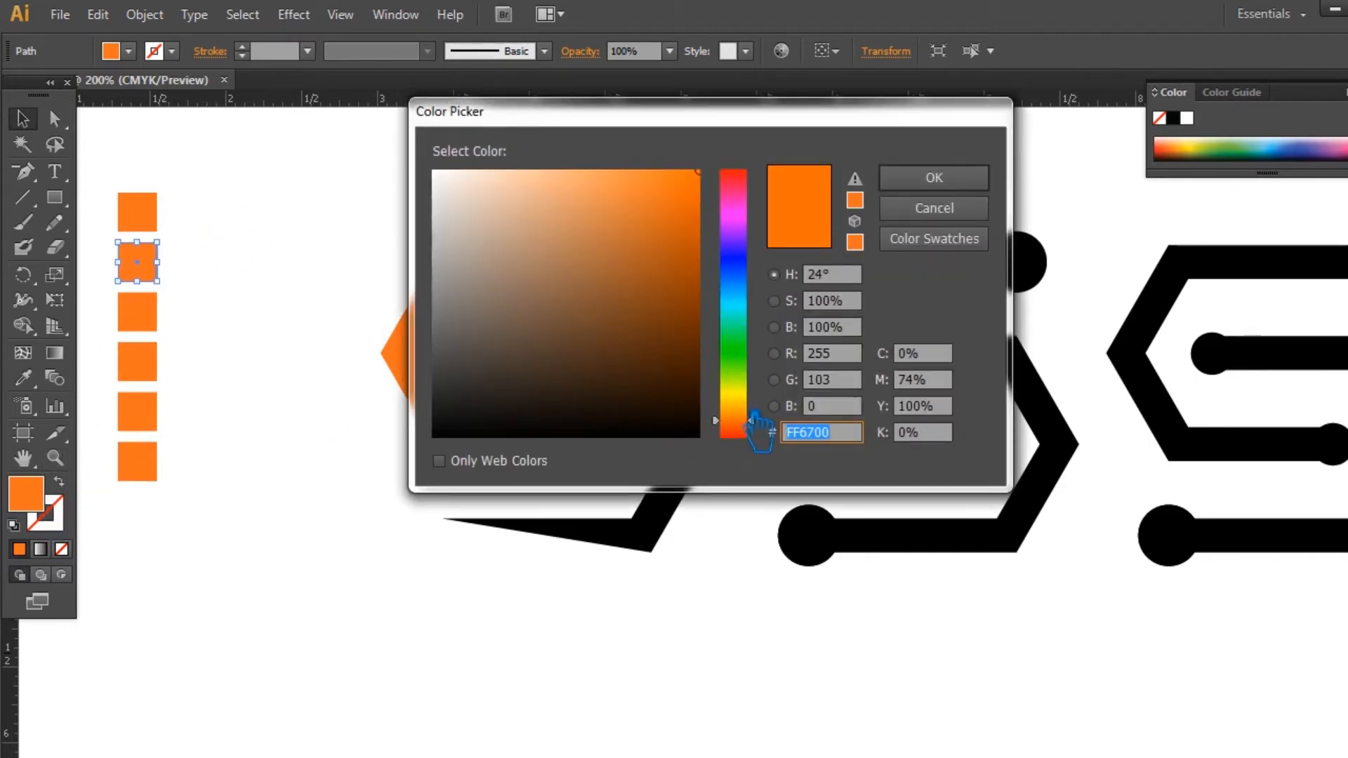
drag(677, 264, 723, 317)
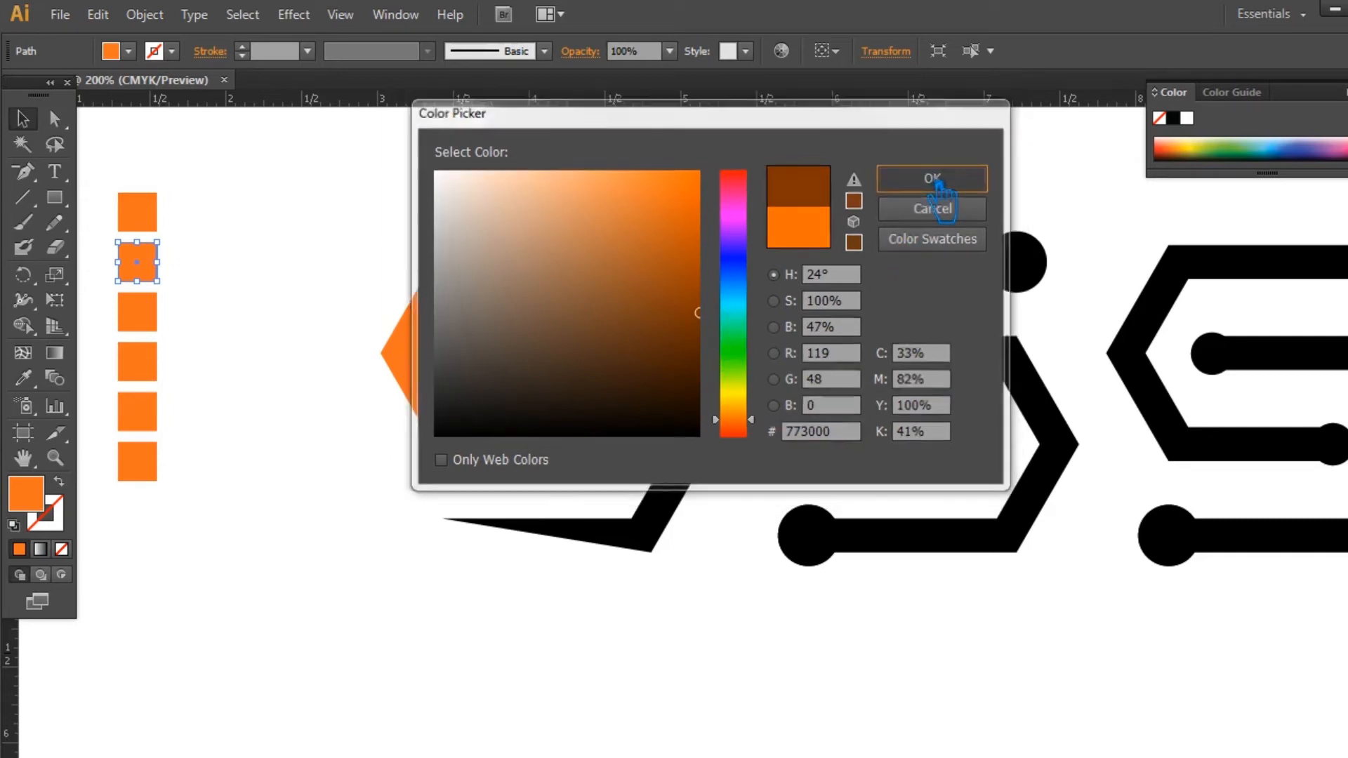
click(934, 178)
click(249, 311)
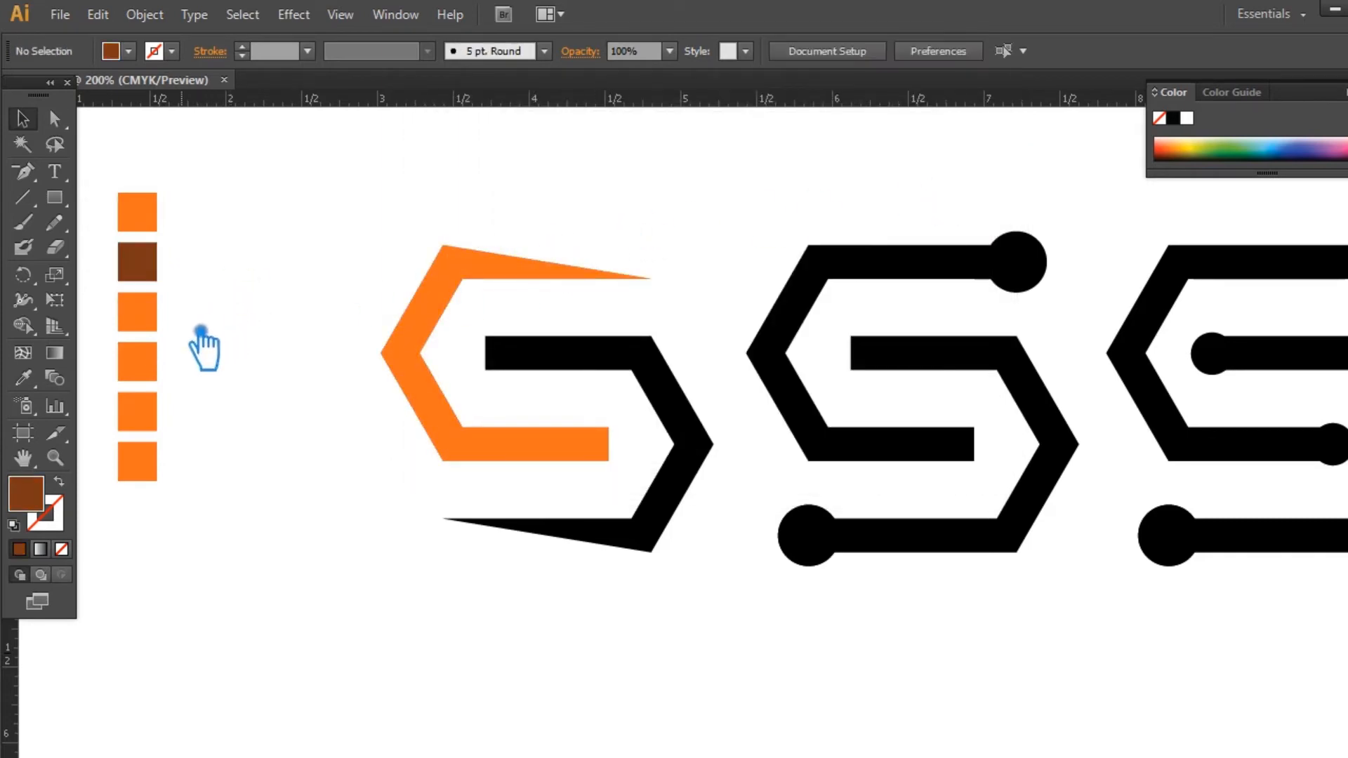
Step: Fill the third square from the top with light blue 45E9FF
click(154, 323)
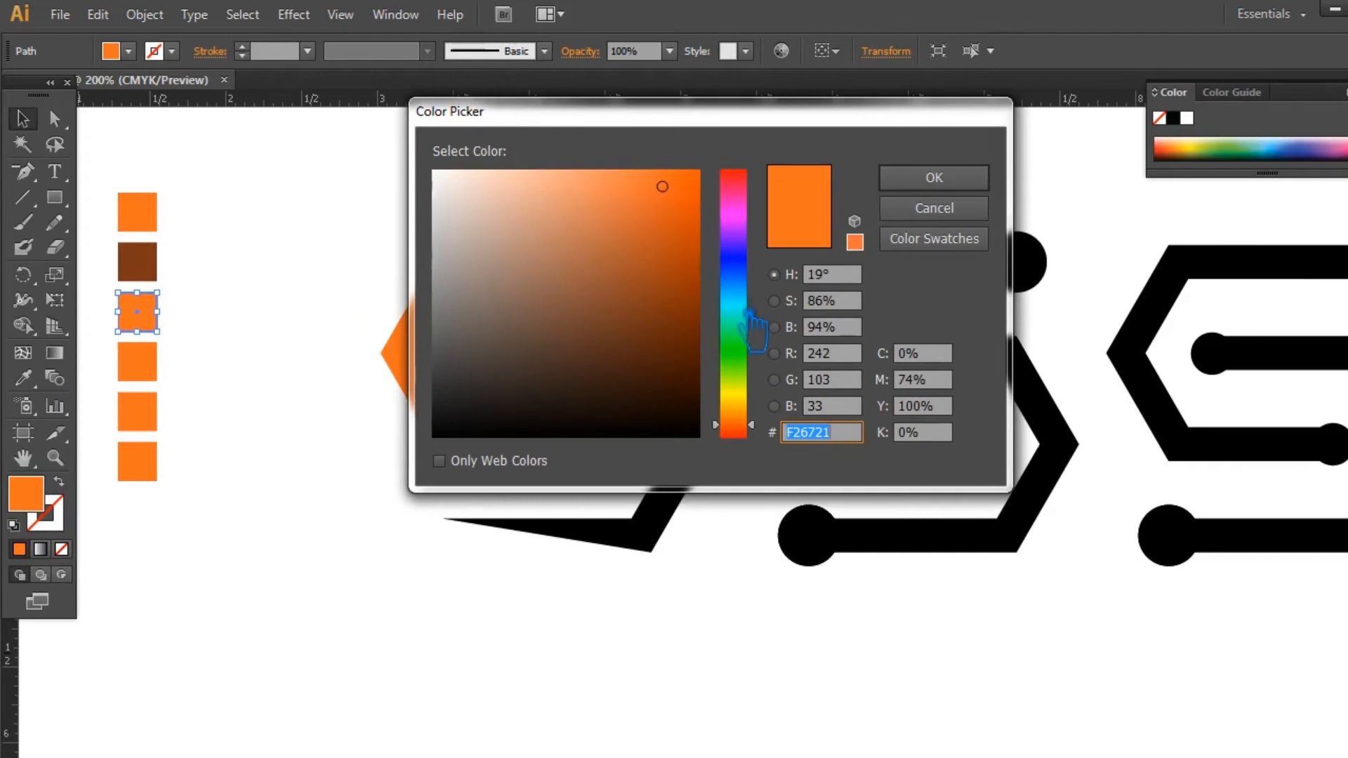
click(754, 293)
click(741, 298)
drag(645, 188, 630, 171)
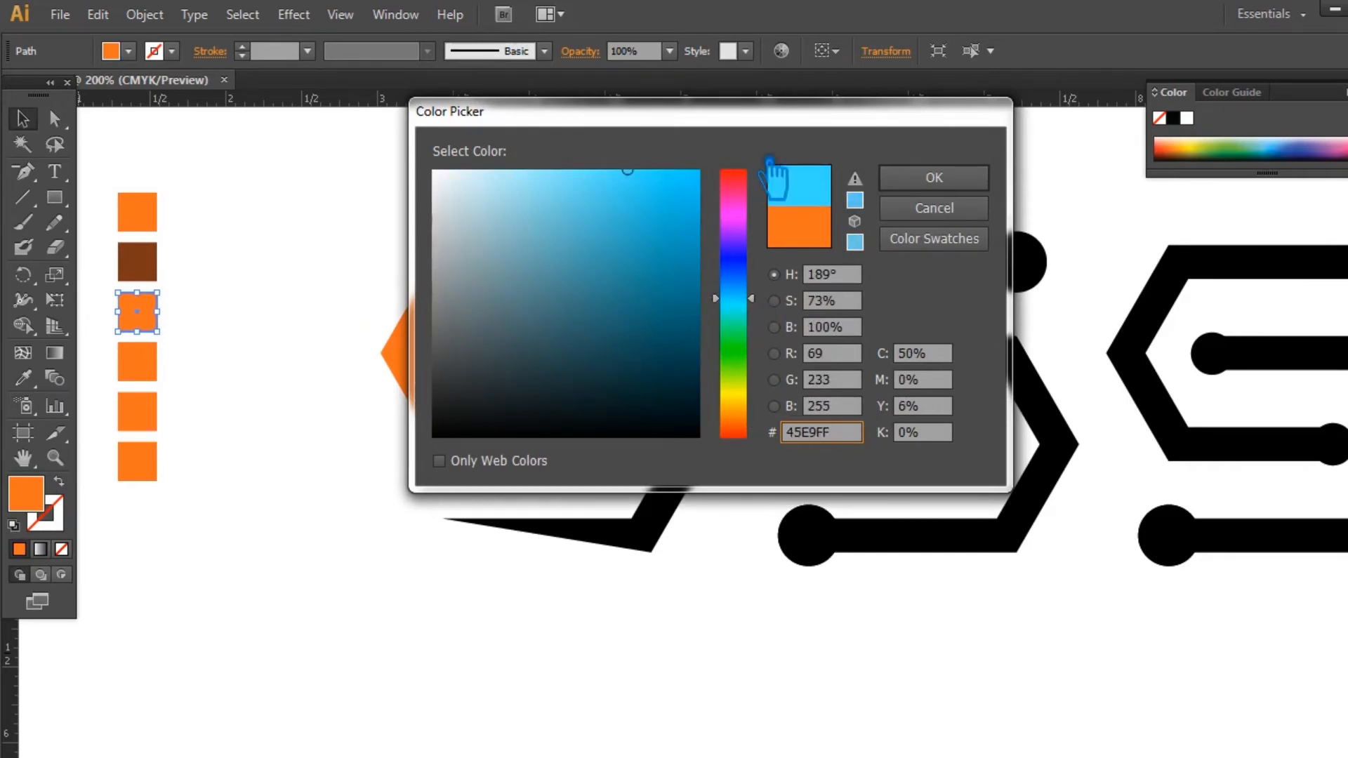
click(934, 178)
Step: Sample the third square's light blue onto the fourth square and darken that fill to a deep navy blue
click(153, 367)
click(23, 378)
click(137, 312)
double_click(26, 494)
drag(657, 299, 746, 349)
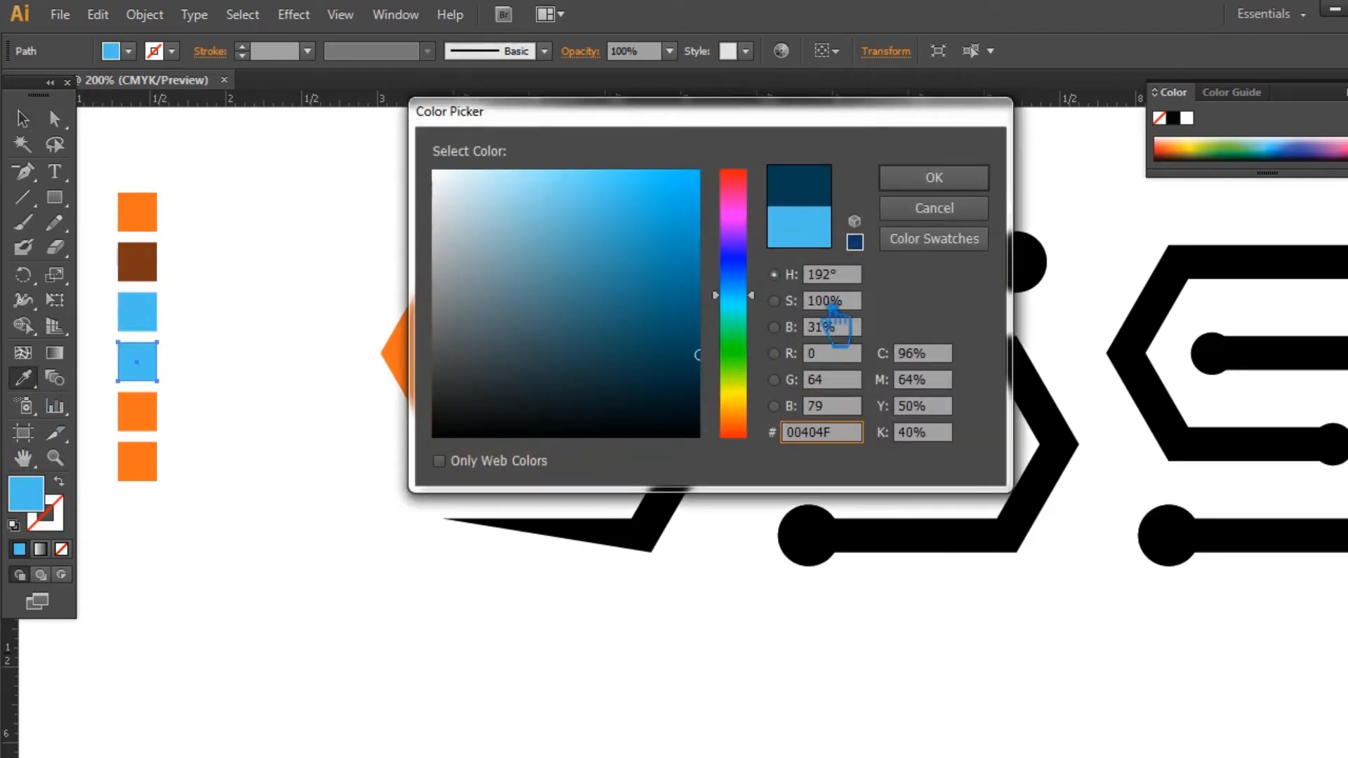
drag(716, 400, 731, 382)
click(934, 179)
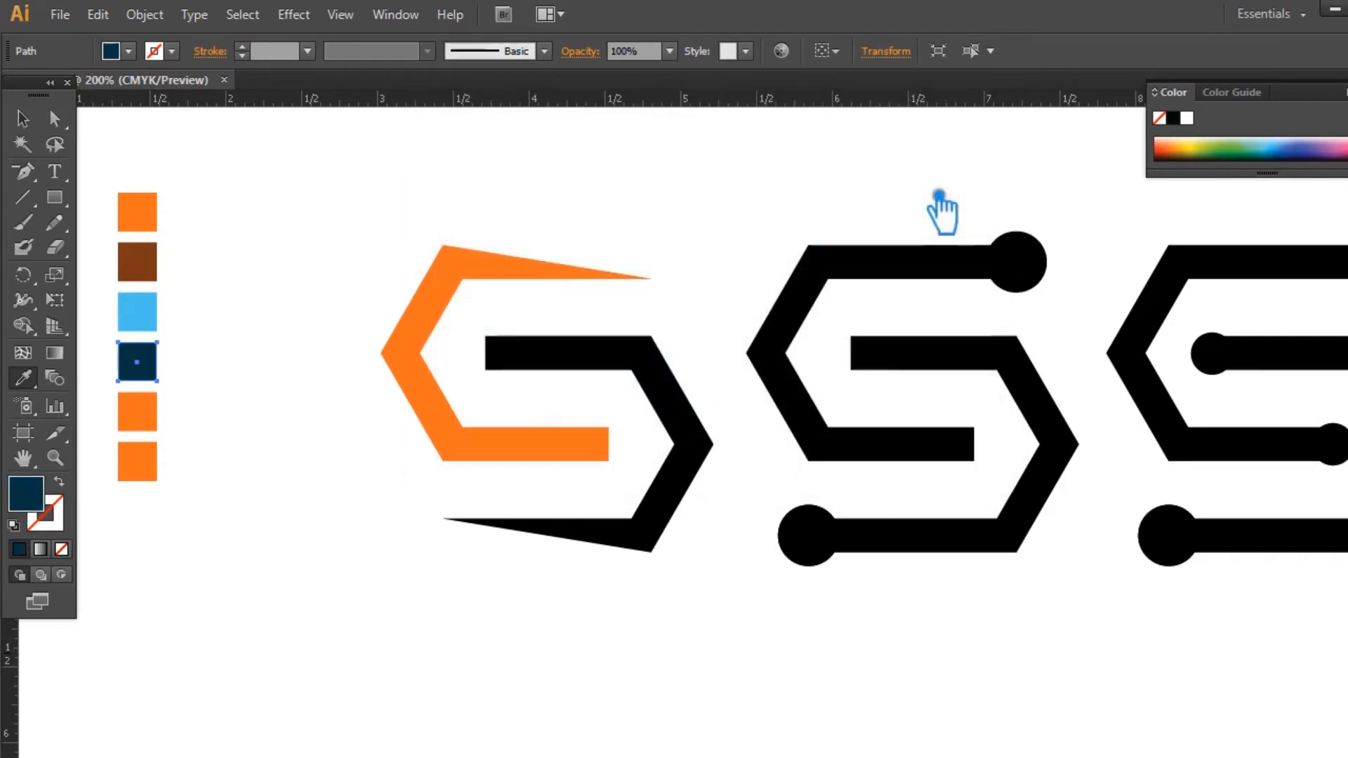
key(v)
click(309, 319)
Step: Fill the fifth square from the top with yellowish green
click(147, 420)
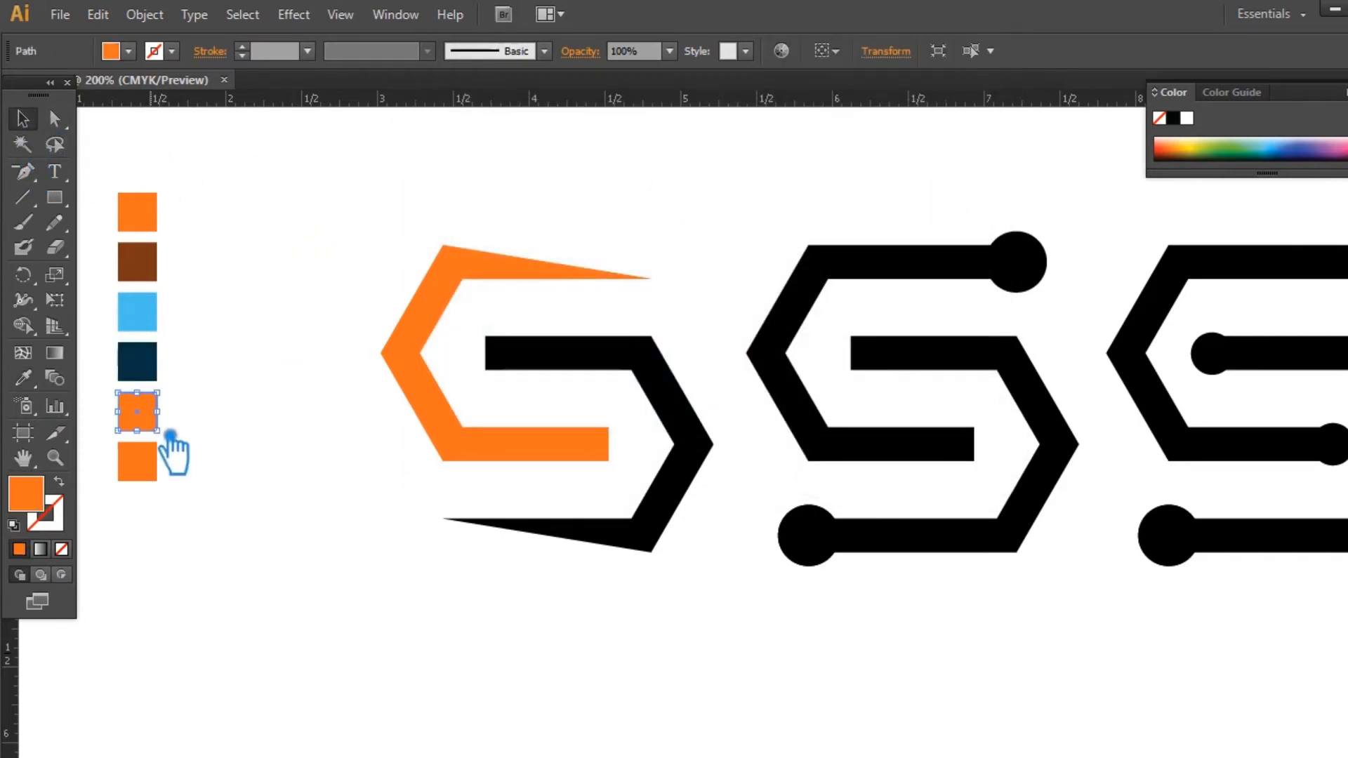
double_click(26, 493)
drag(734, 420, 636, 174)
click(668, 342)
click(934, 177)
Step: Sample the fifth square's green onto the bottom square and darken that fill to olive green 313F00
click(134, 464)
click(23, 378)
click(137, 411)
double_click(41, 512)
drag(692, 359, 723, 377)
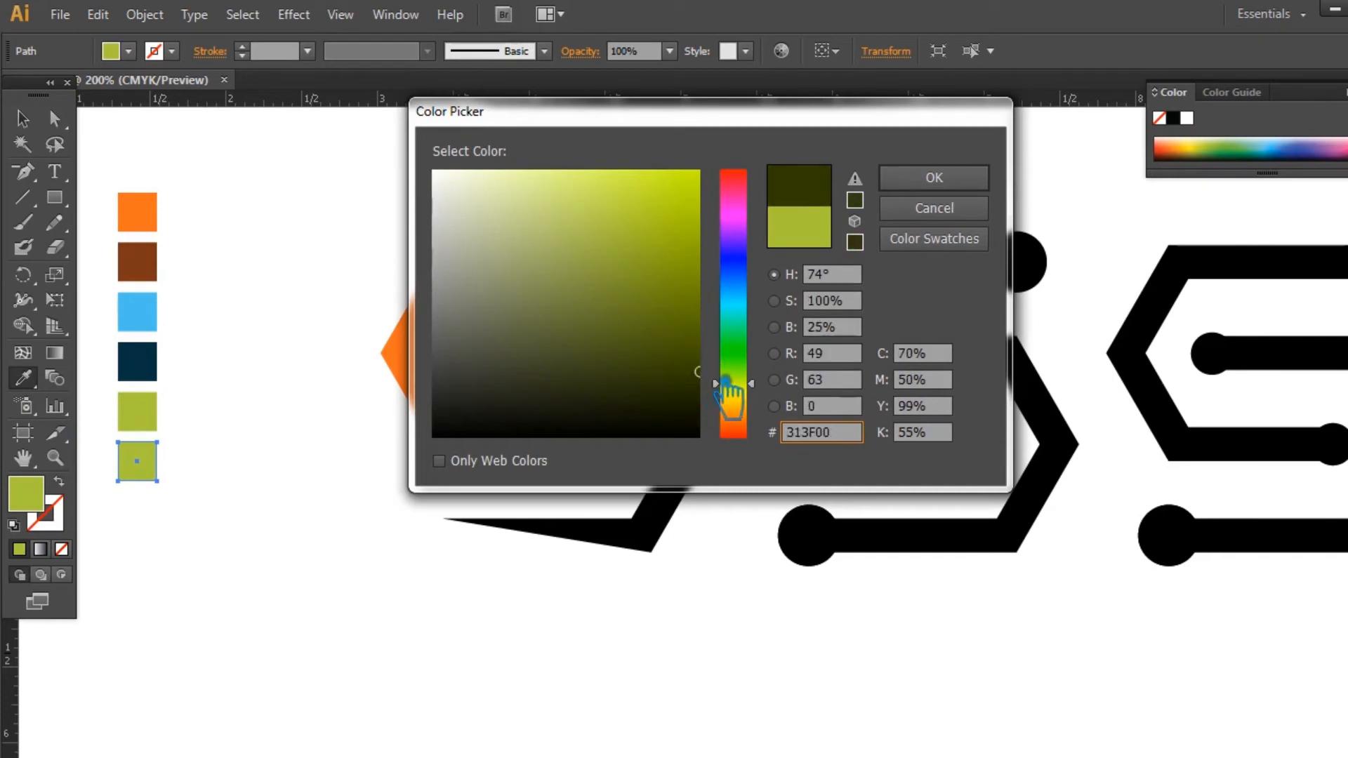
click(934, 177)
click(23, 120)
click(415, 199)
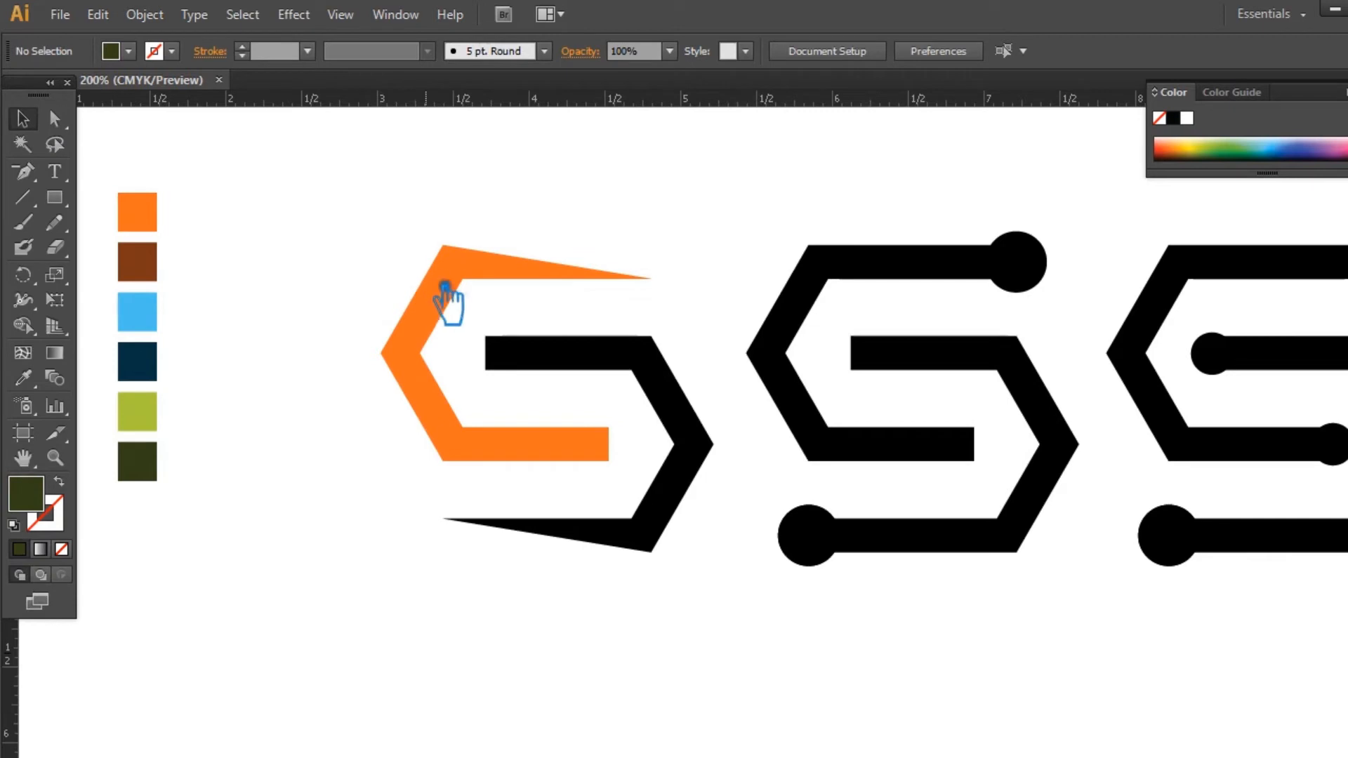
Step: Apply a linear white-to-black gradient fill to the left half of the first S logo
click(447, 294)
click(62, 361)
click(442, 329)
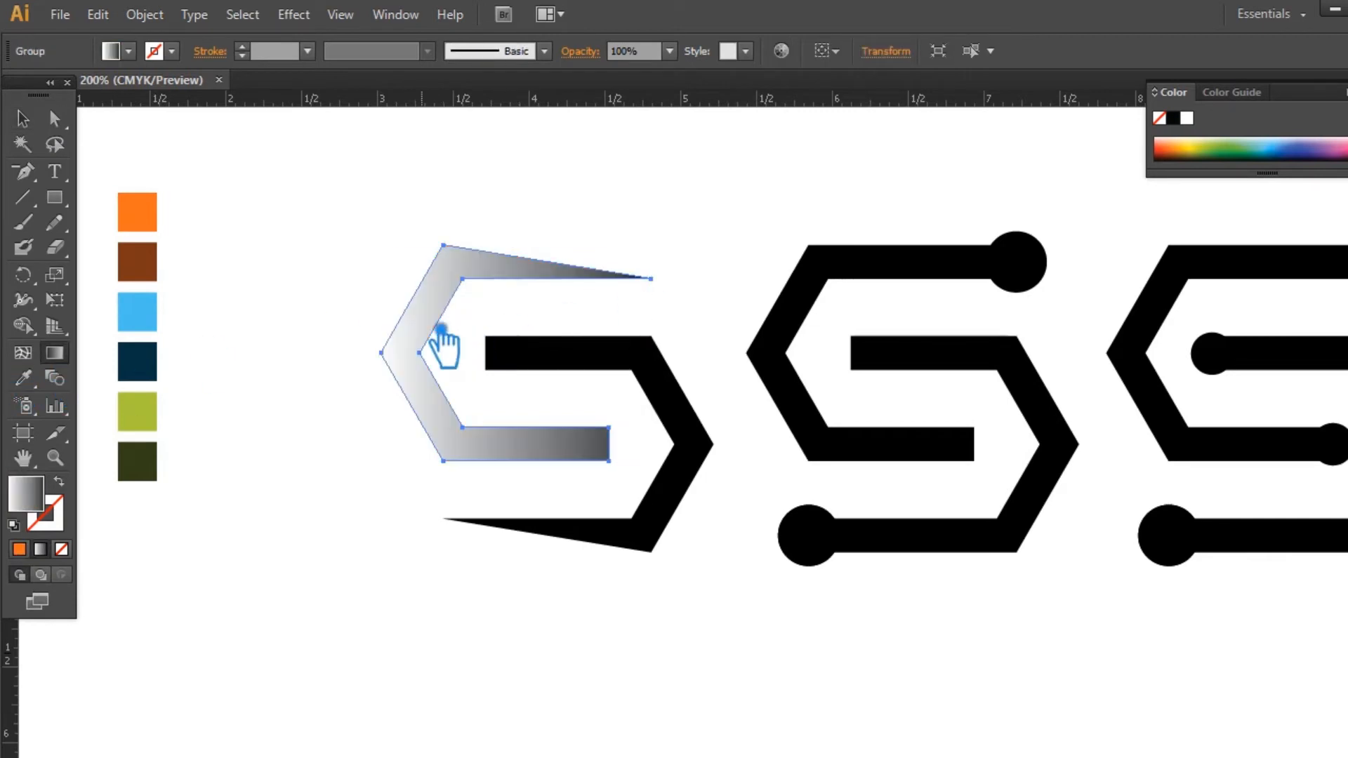
click(1347, 303)
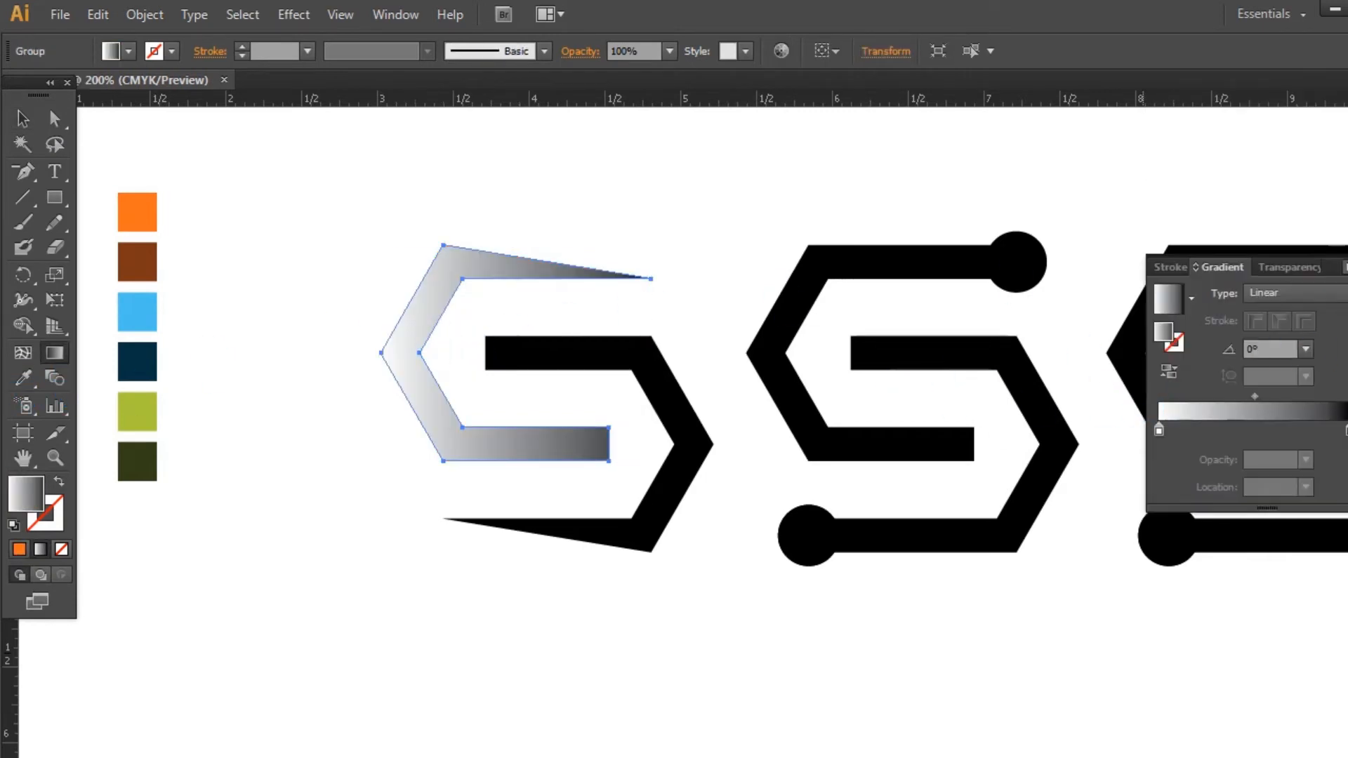
Step: Try vertical and horizontal directions for the gradient on the first S's left half
click(23, 118)
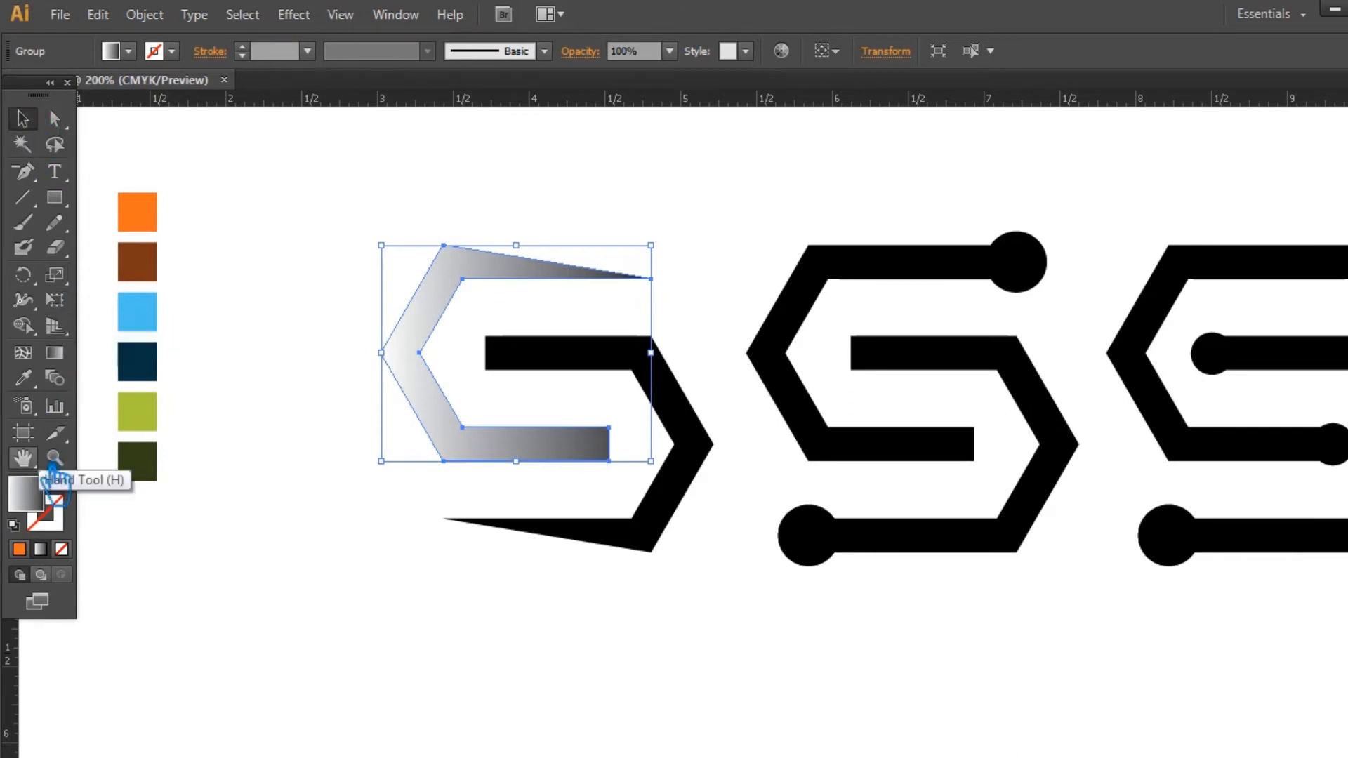
key(g)
drag(443, 460, 467, 267)
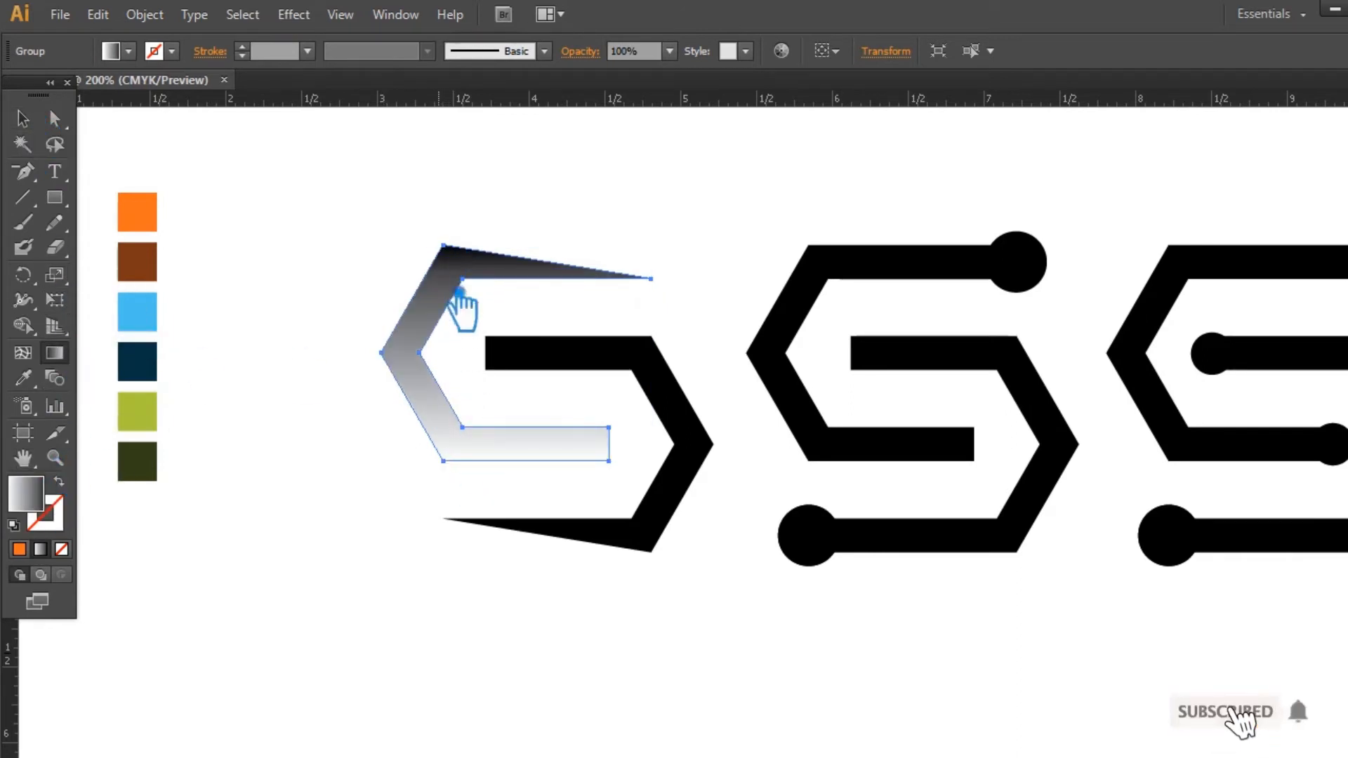
drag(379, 353, 609, 353)
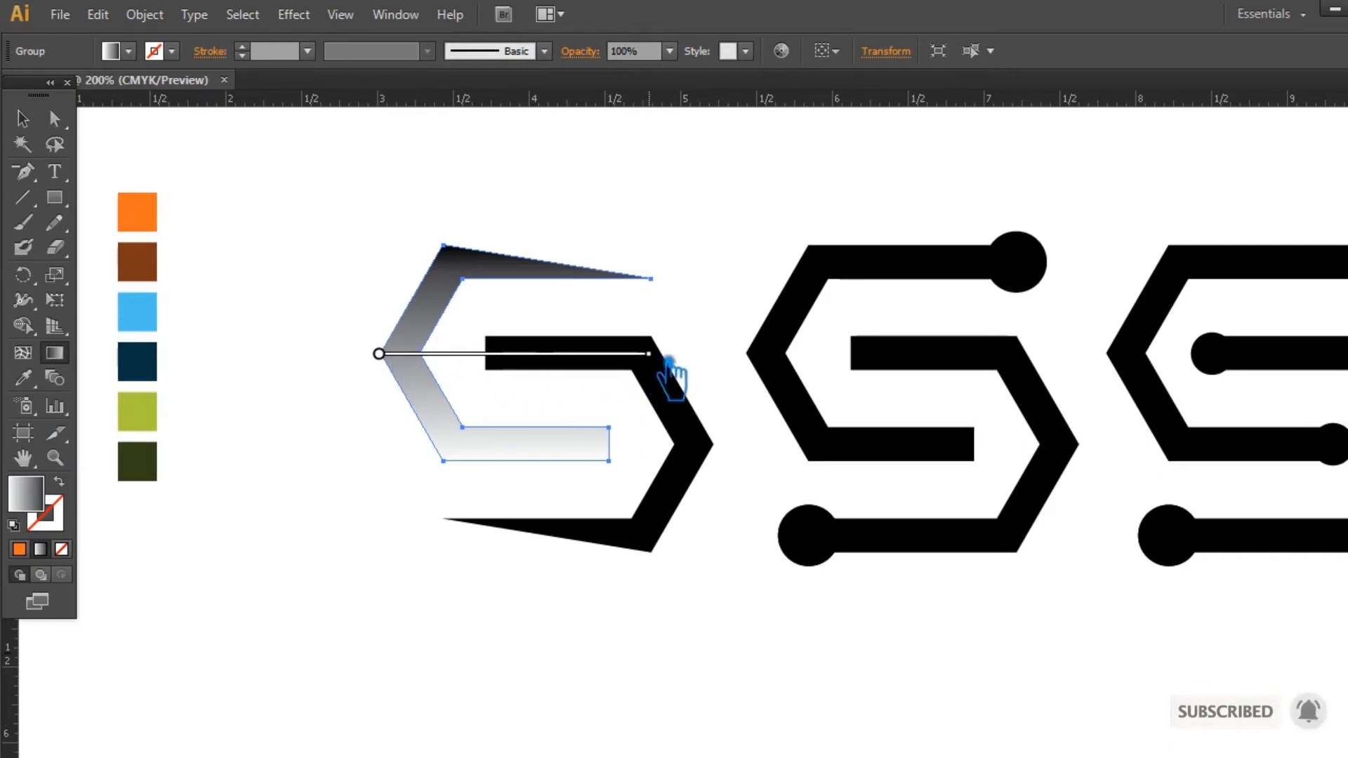
key(v)
click(407, 223)
right_click(572, 453)
click(465, 479)
click(489, 455)
click(55, 353)
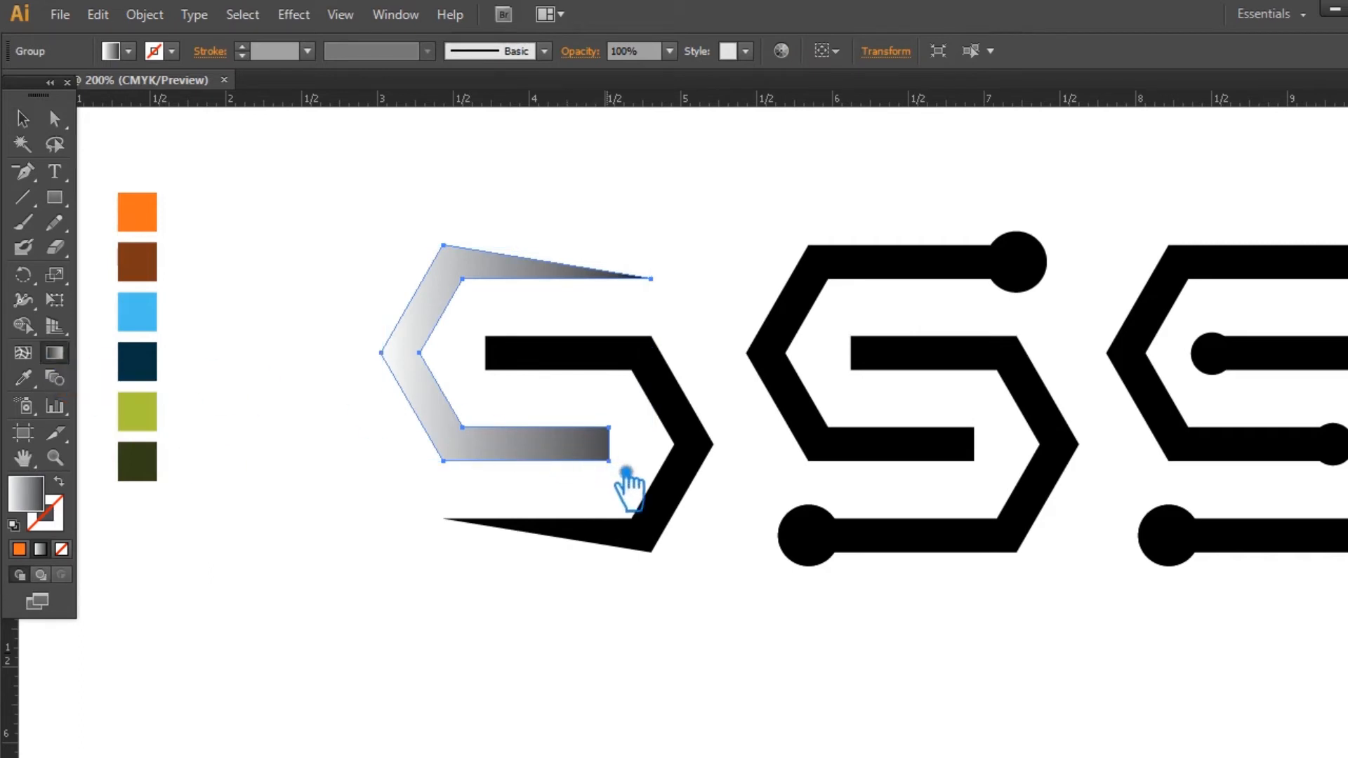
Step: Angle the gradient diagonally from the lower arm's end to the upper corner and set its midpoint to 26.88%
drag(608, 460, 463, 260)
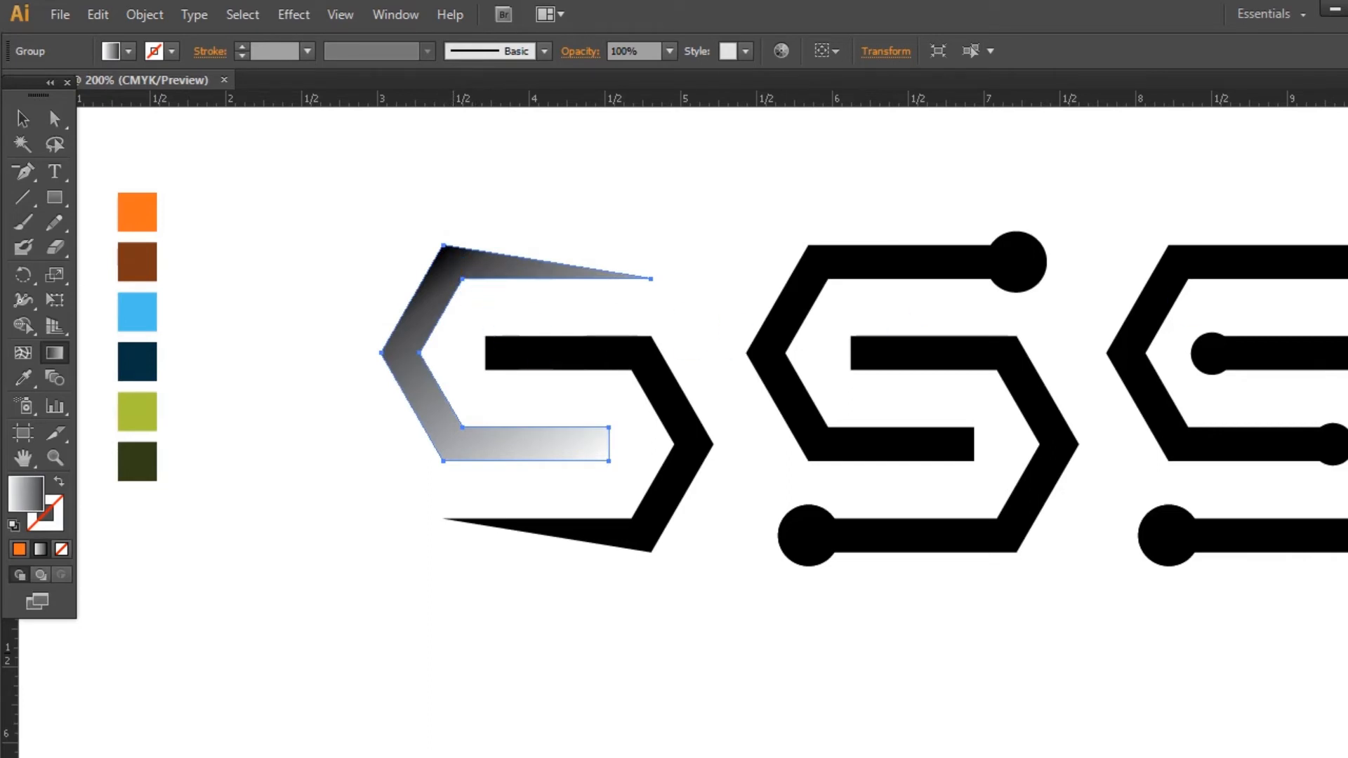
key(ctrl+F9)
drag(1261, 400, 1229, 402)
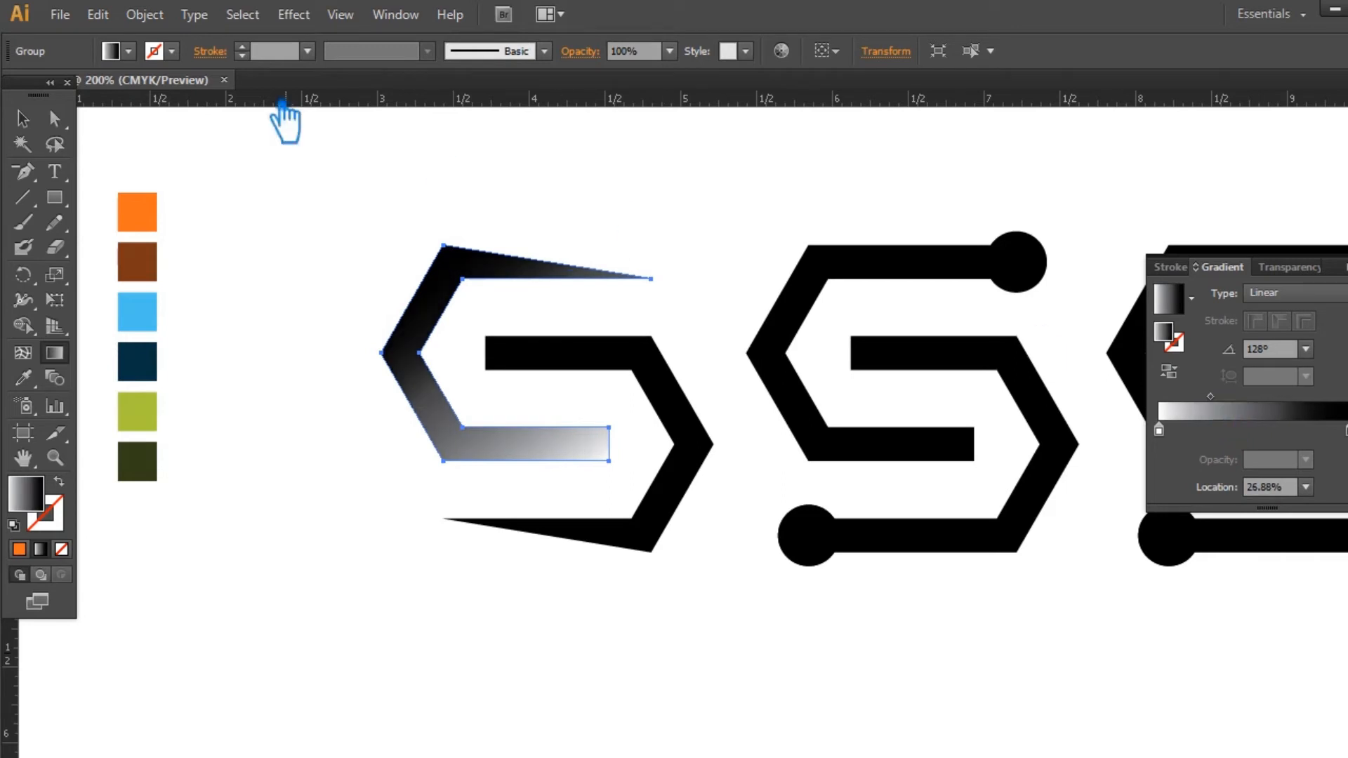
Step: Try reversing the gradient on the first S's left half and switch it back
key(v)
click(1170, 373)
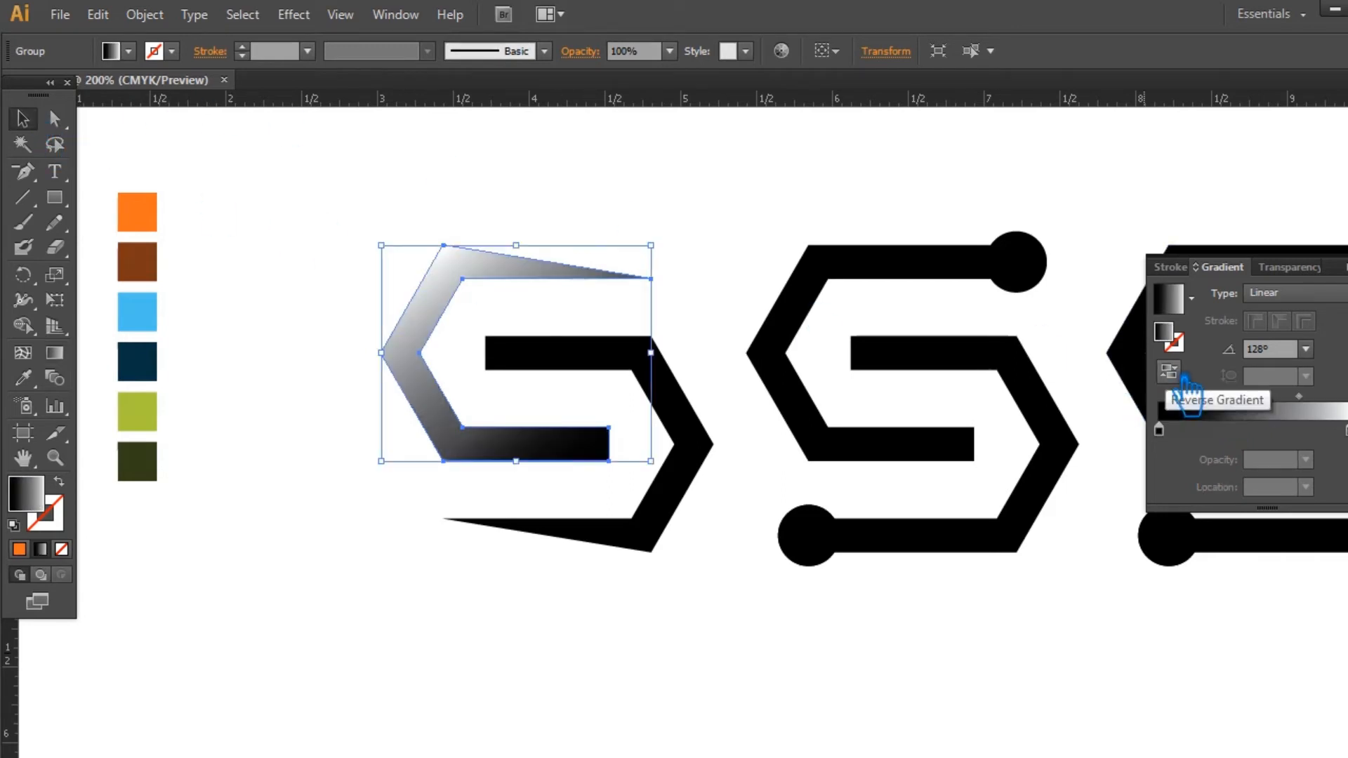
click(1184, 380)
click(698, 225)
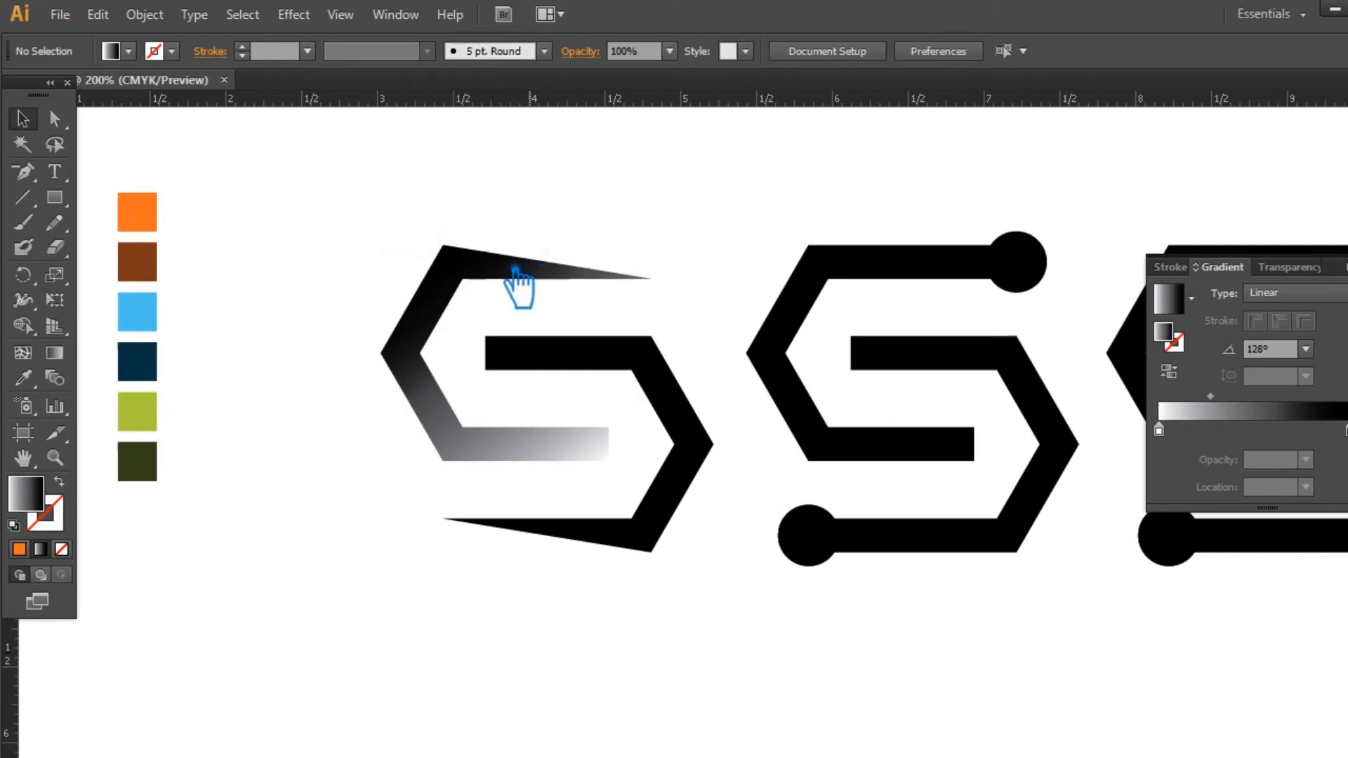
Step: Copy the orange swatch's colour F26721 into the starting stop of the first S's left-half gradient
click(137, 210)
double_click(41, 498)
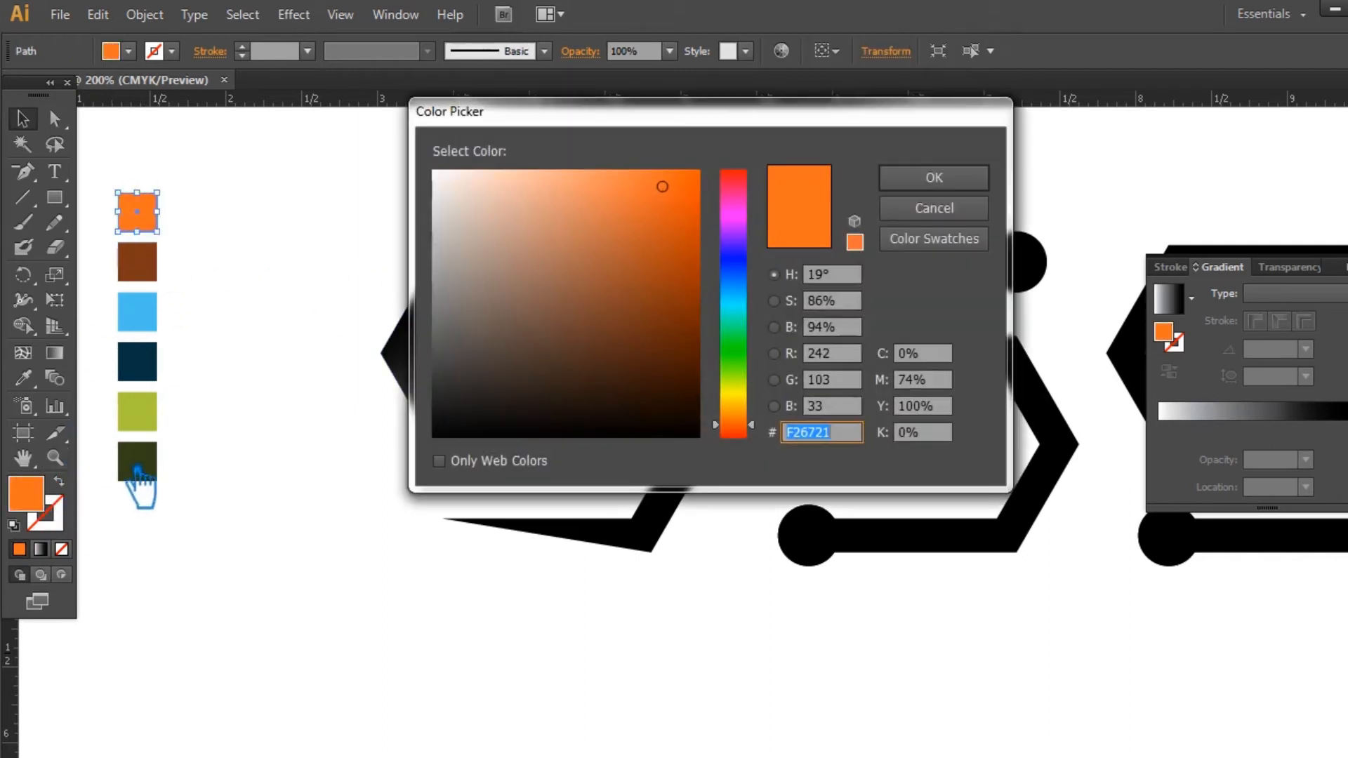
click(938, 184)
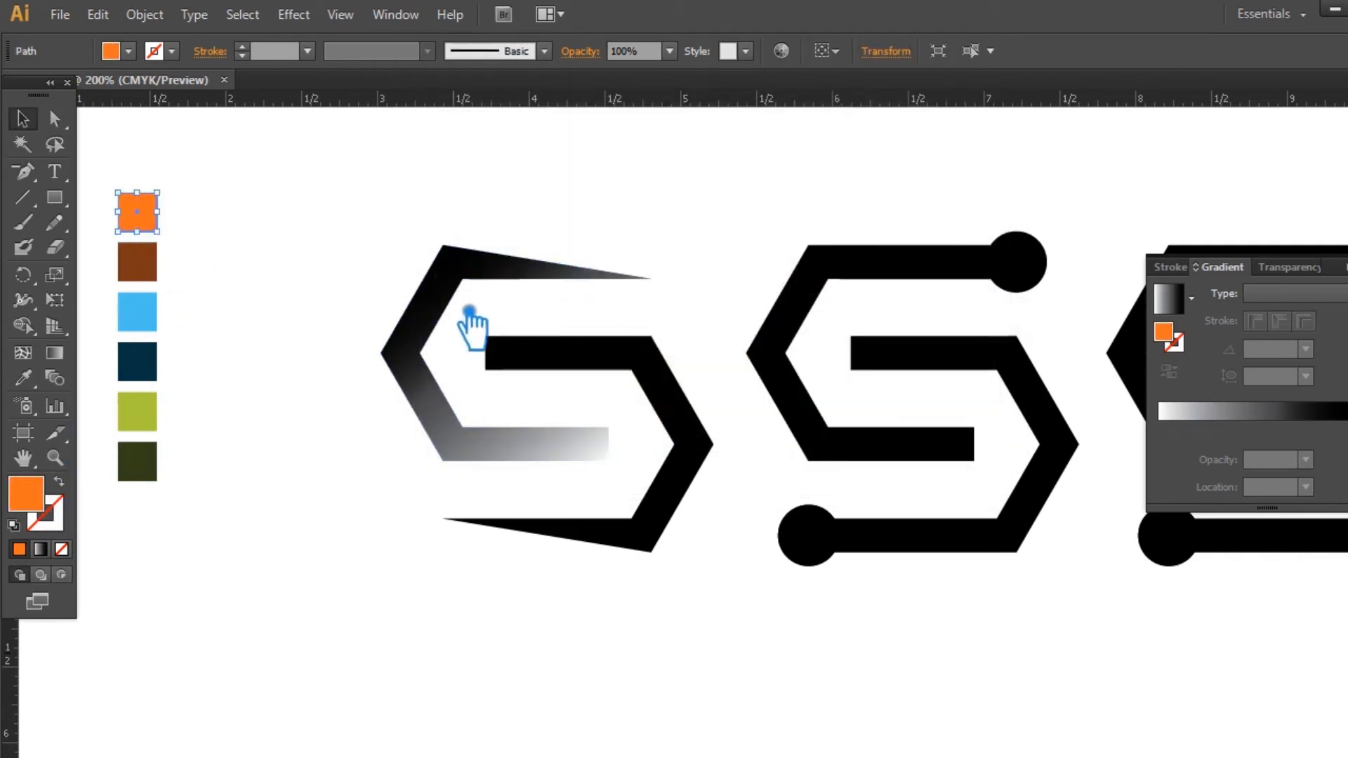
click(464, 309)
click(1160, 430)
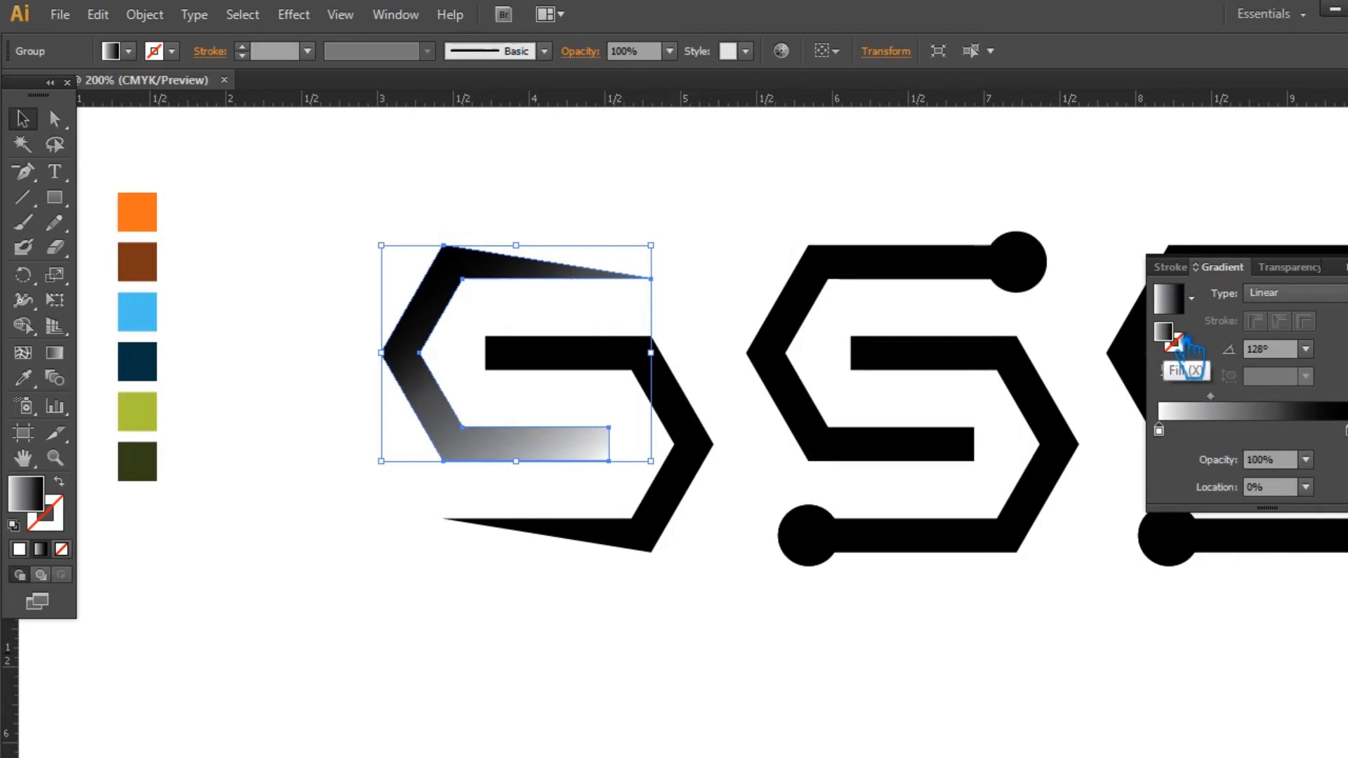
double_click(1165, 335)
text(F26721)
click(952, 187)
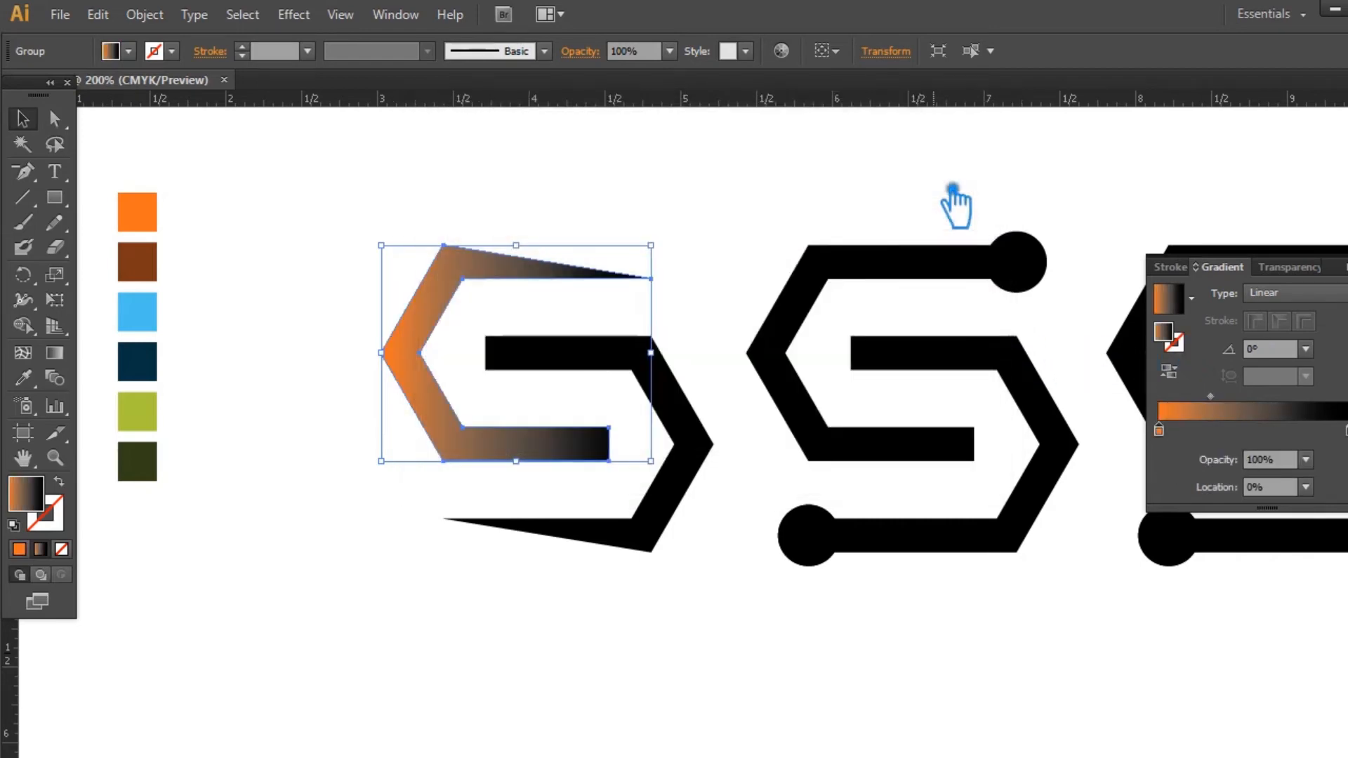
Step: Copy the brown swatch's colour 763317 into the end stop of the first S's left-half gradient
click(137, 262)
double_click(29, 495)
key(ctrl+c)
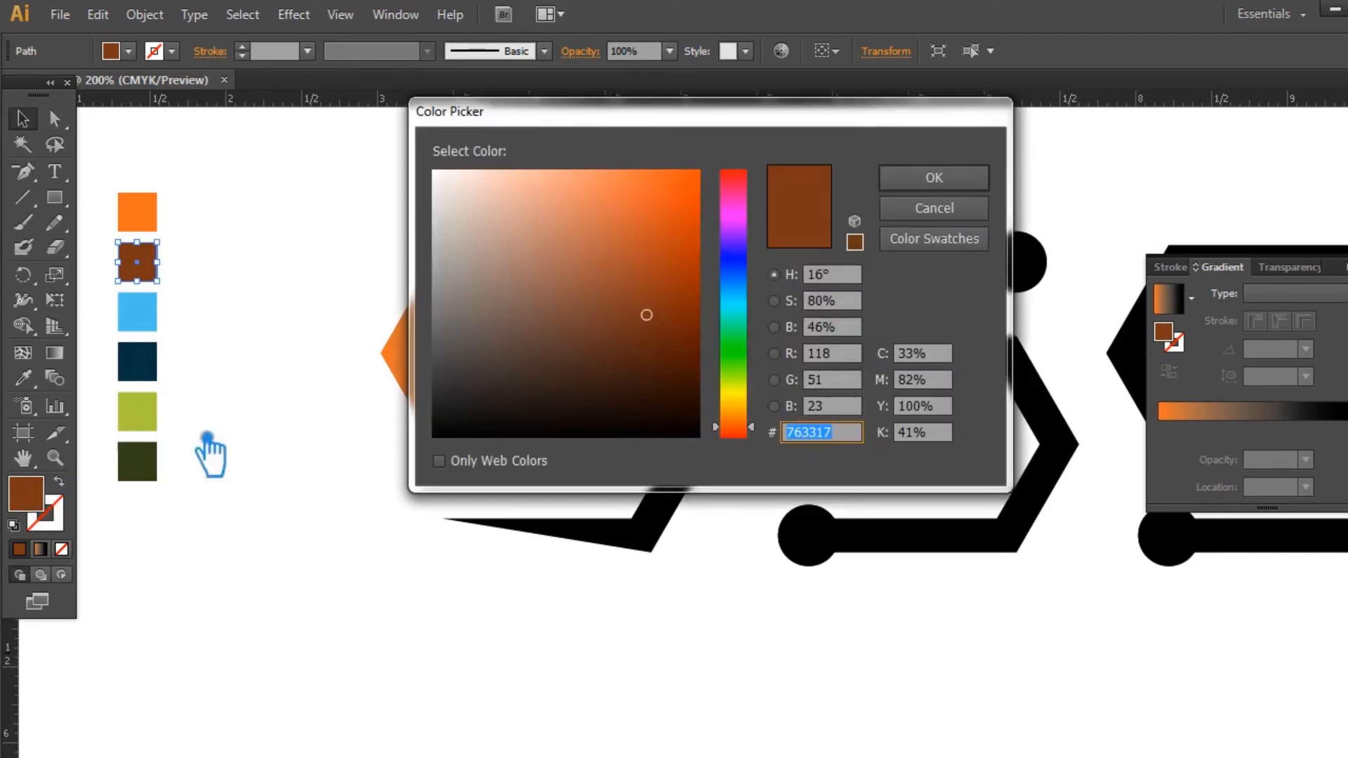
click(941, 179)
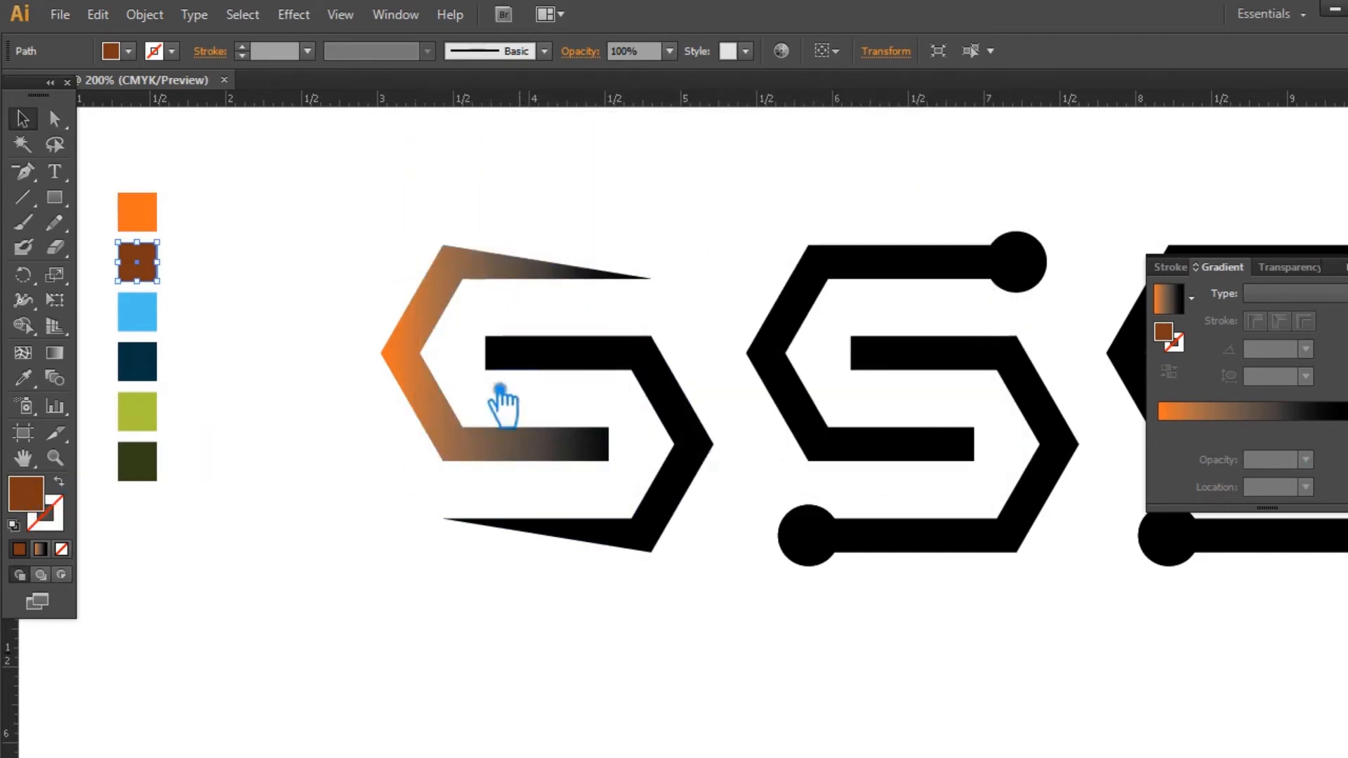
click(439, 390)
click(1346, 430)
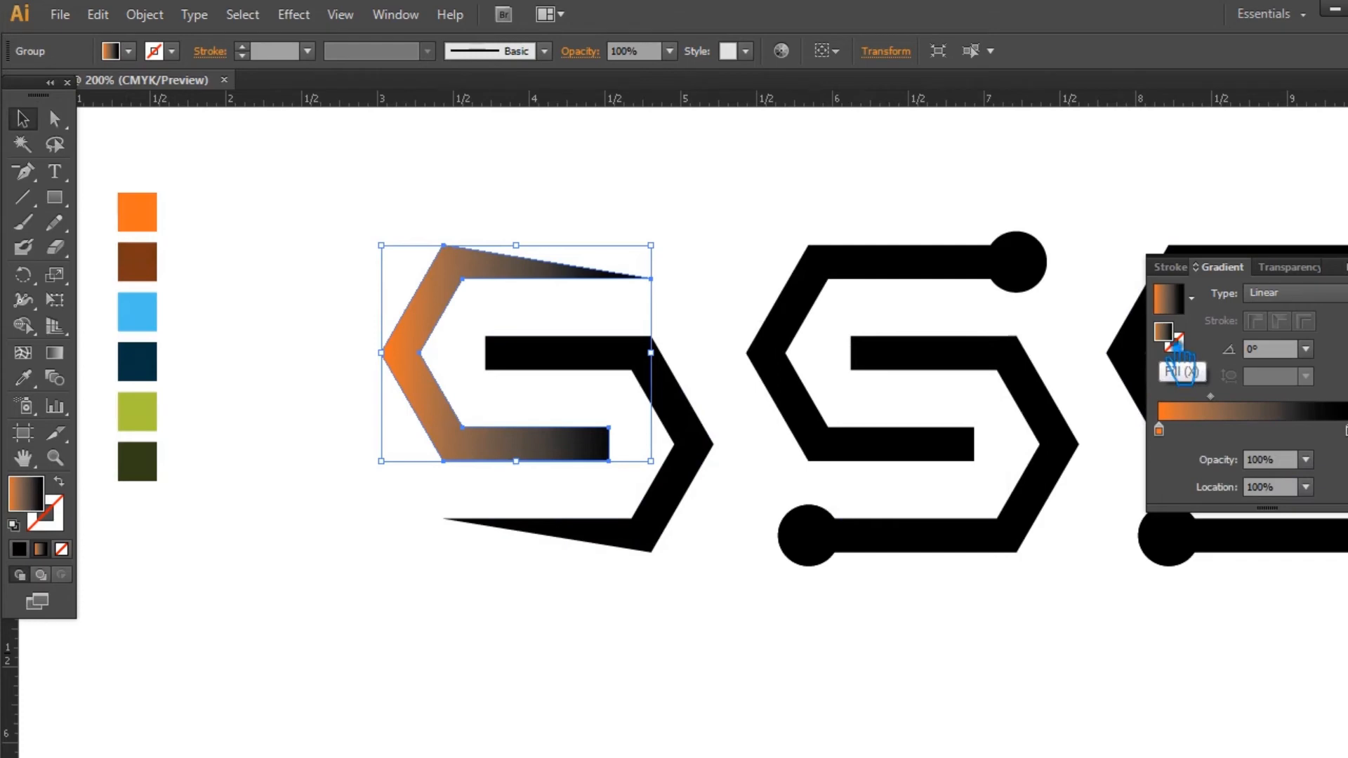
double_click(1175, 337)
key(ctrl+v)
click(962, 179)
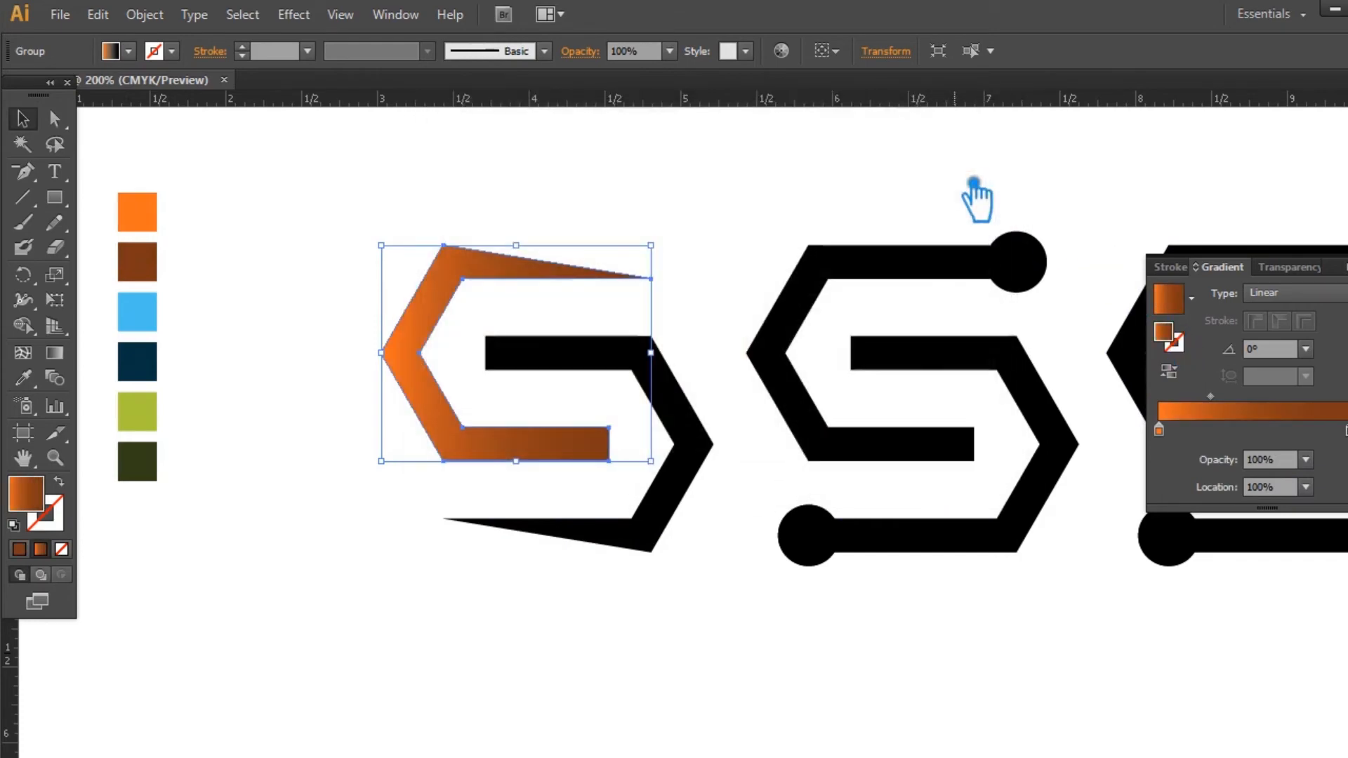
Step: Run the orange-brown gradient diagonally from the lower arm's end to the upper corner and set the brown stop's location to 66.67%
click(55, 353)
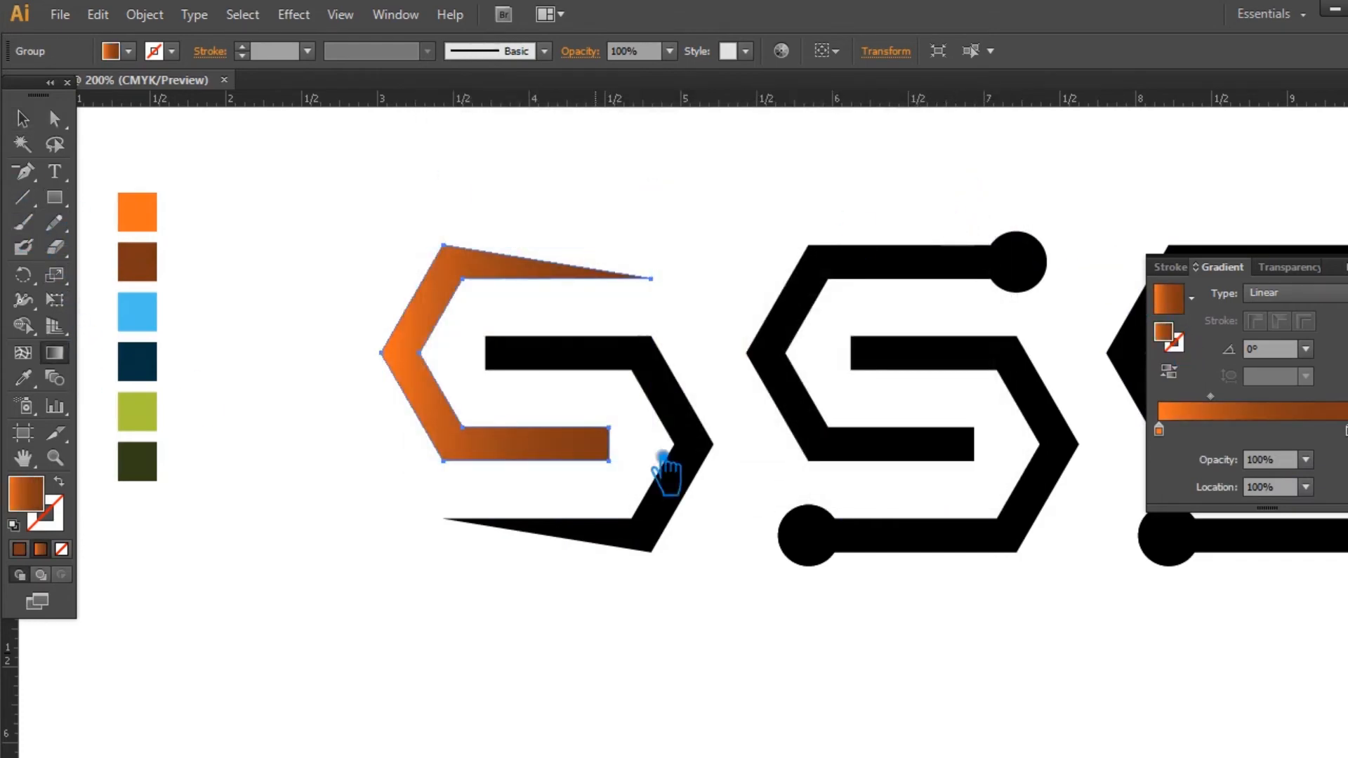
drag(612, 459, 461, 258)
drag(1210, 397, 1263, 406)
drag(1345, 430, 1310, 430)
drag(1242, 406, 1287, 430)
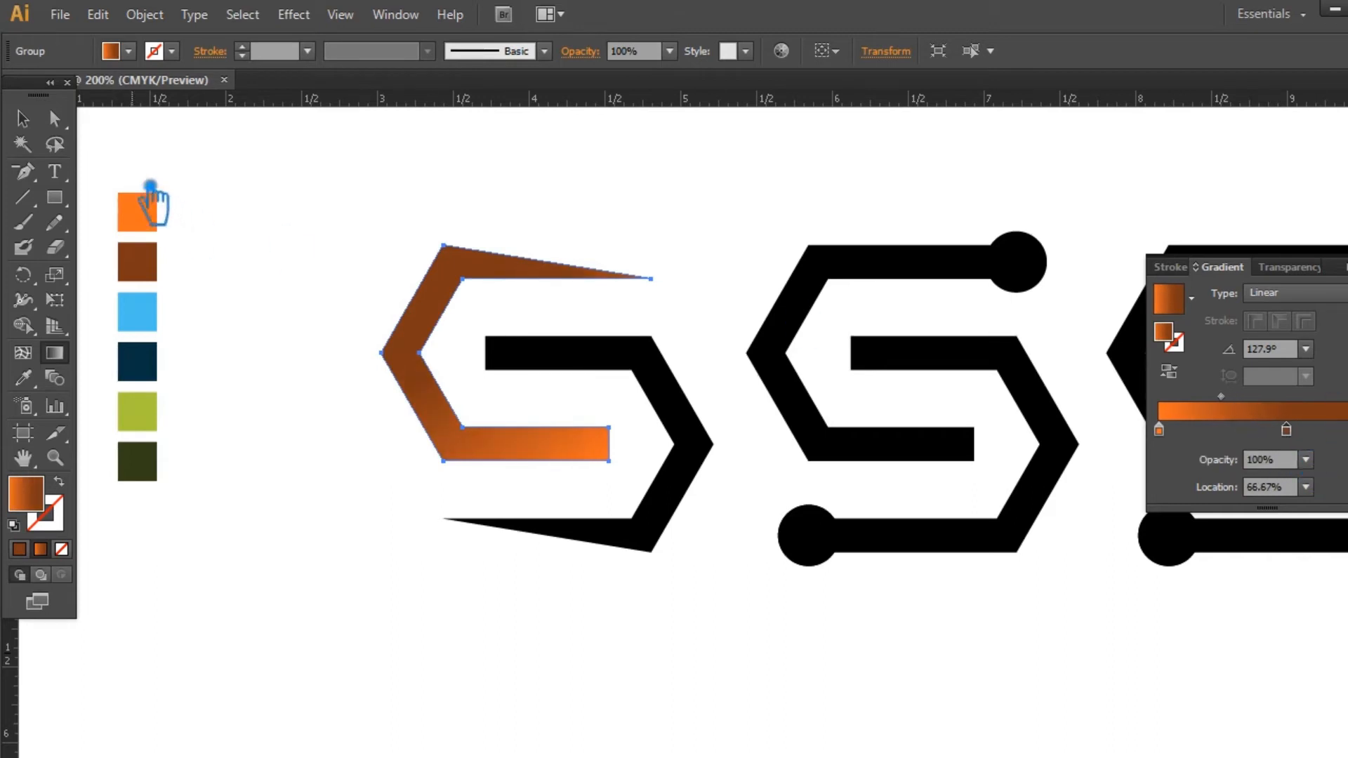
key(v)
Step: Sample the orange-brown gradient onto the first S's right half and run it diagonally from the inner arm's end to the lower corner
click(636, 545)
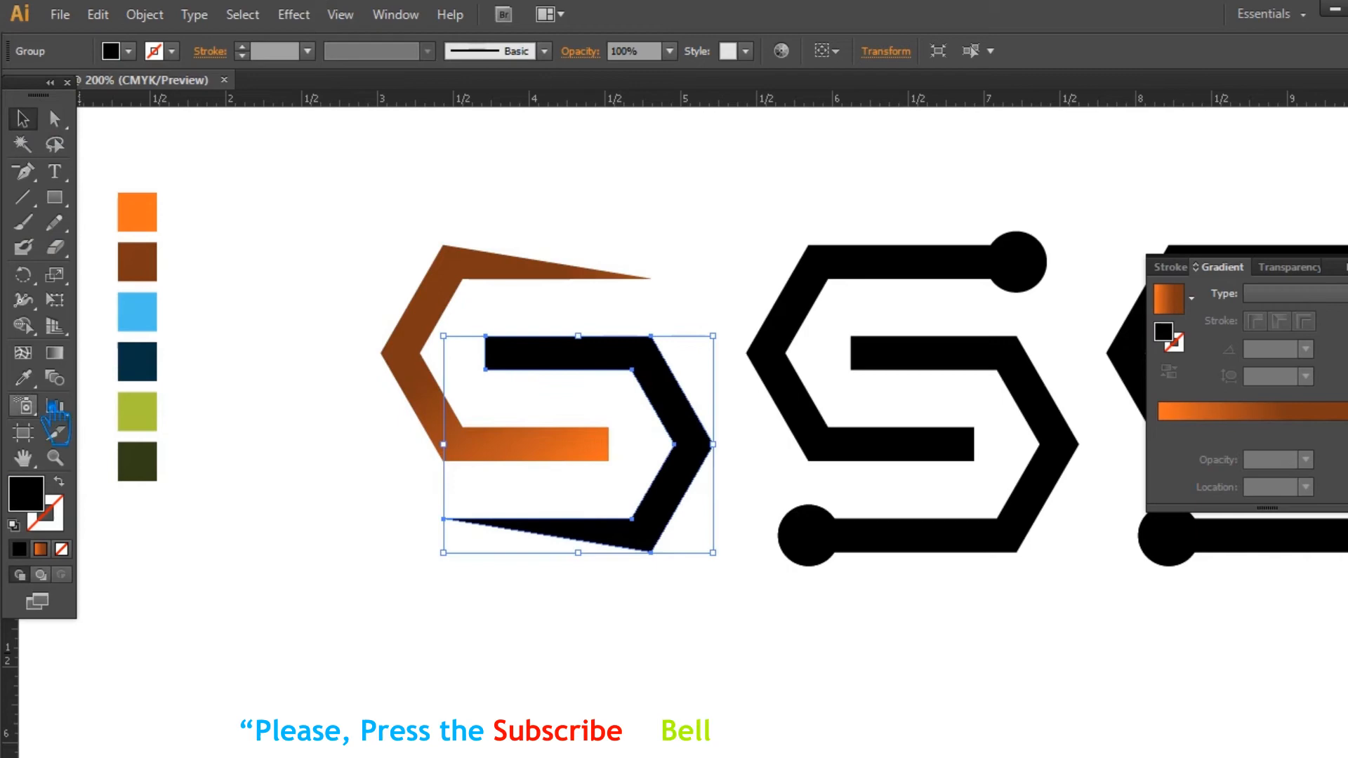
key(i)
click(557, 457)
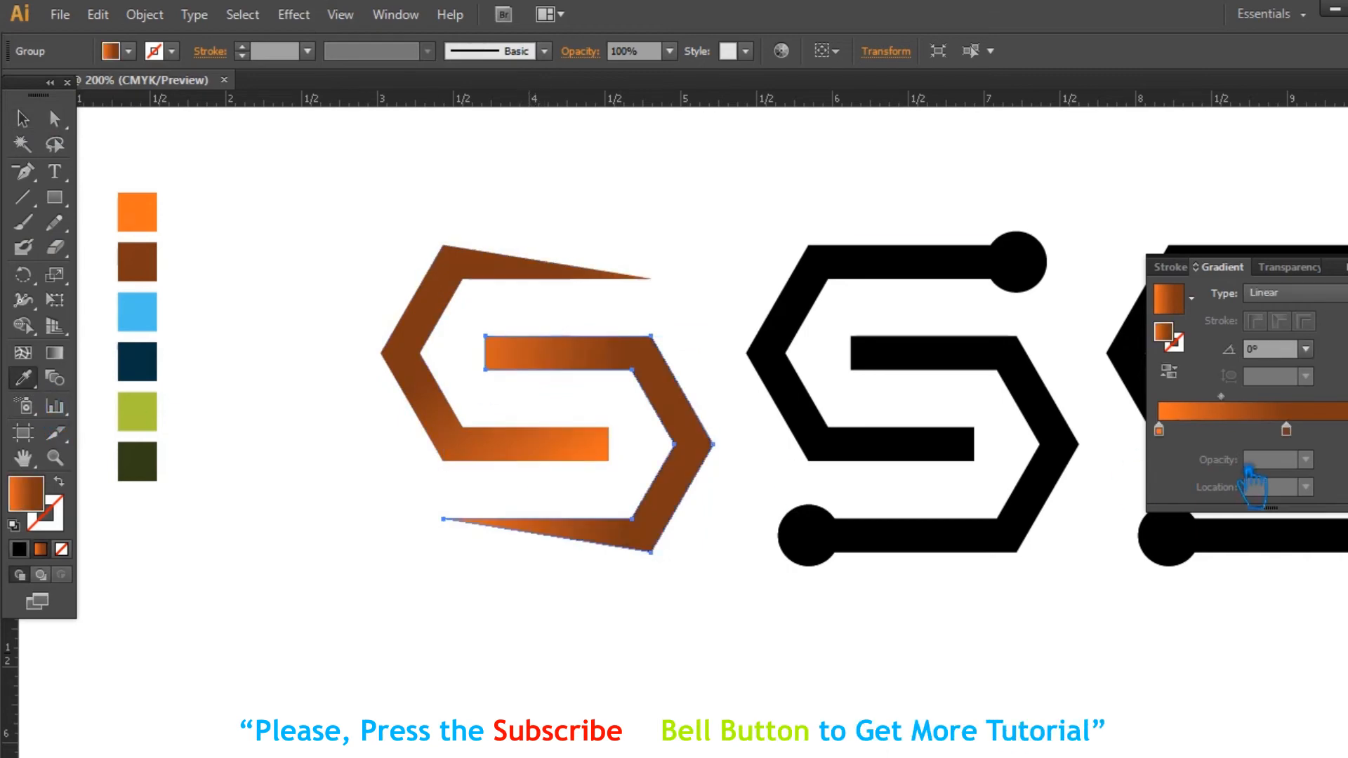
click(56, 352)
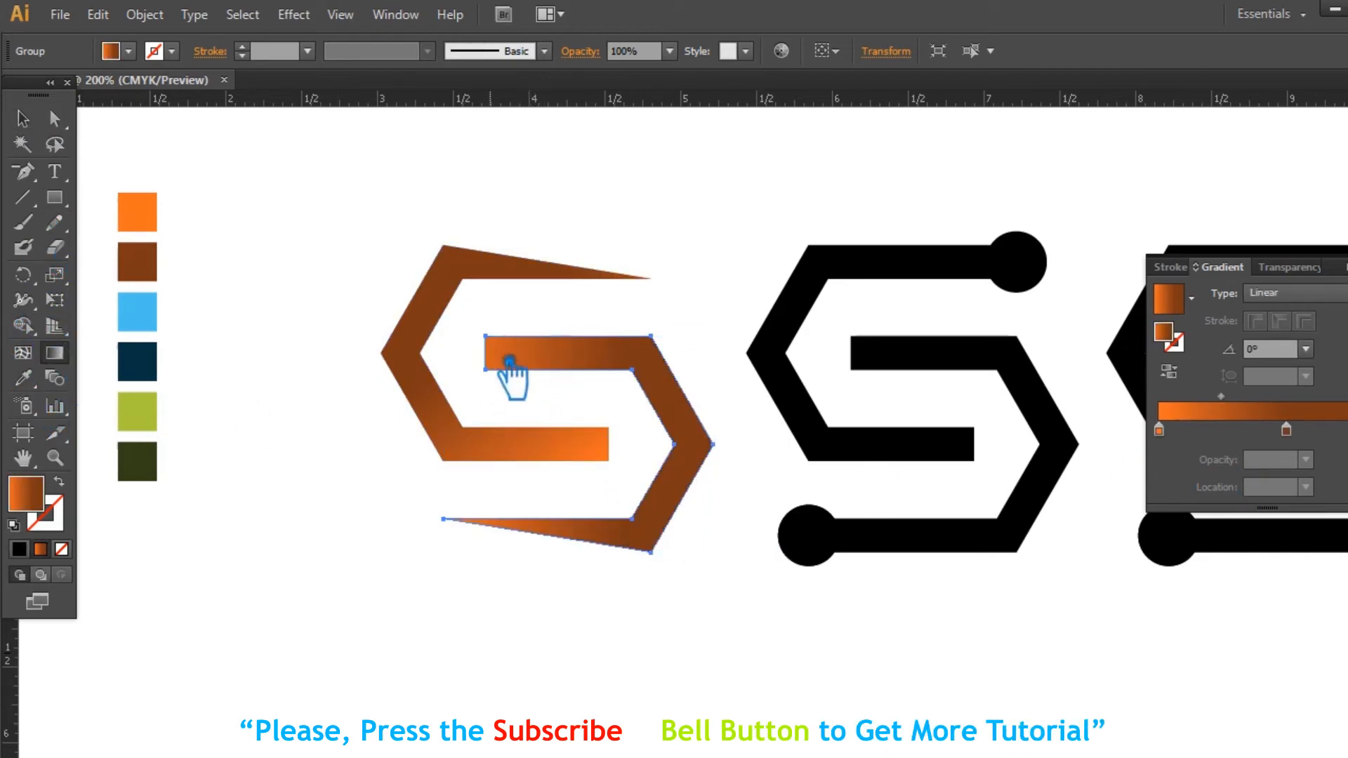
drag(508, 349, 672, 561)
click(22, 118)
click(647, 150)
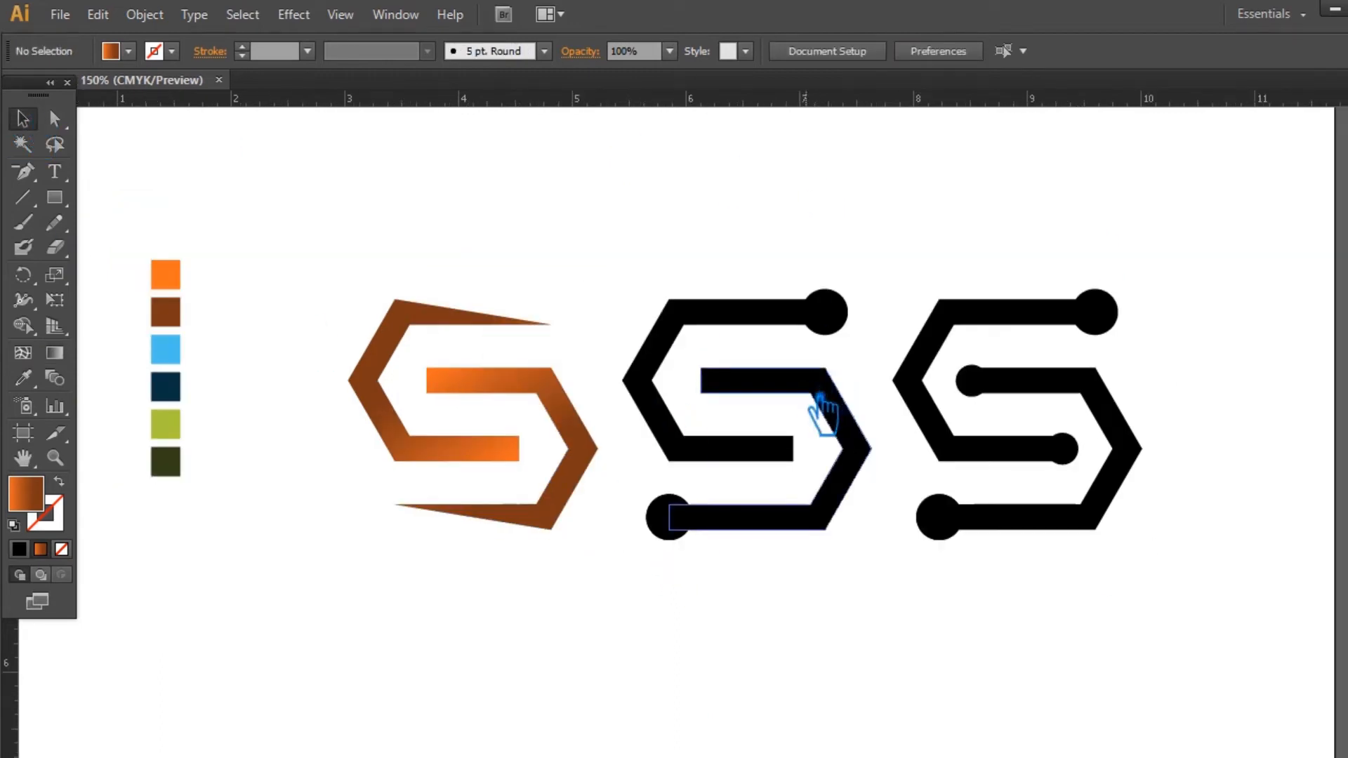
Step: Frame the second S logo and show the guides
drag(864, 435, 819, 468)
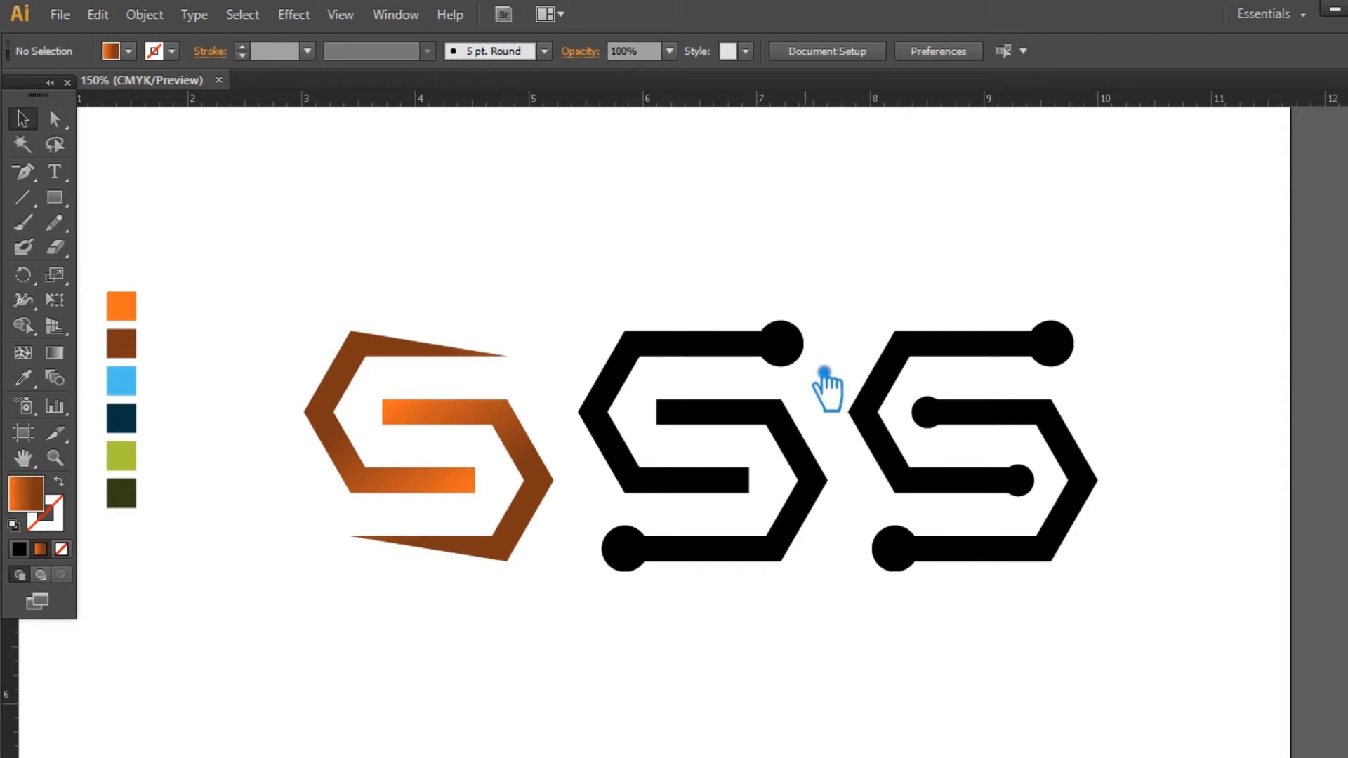
key(ctrl+equal)
drag(750, 403, 972, 351)
drag(963, 232, 1040, 260)
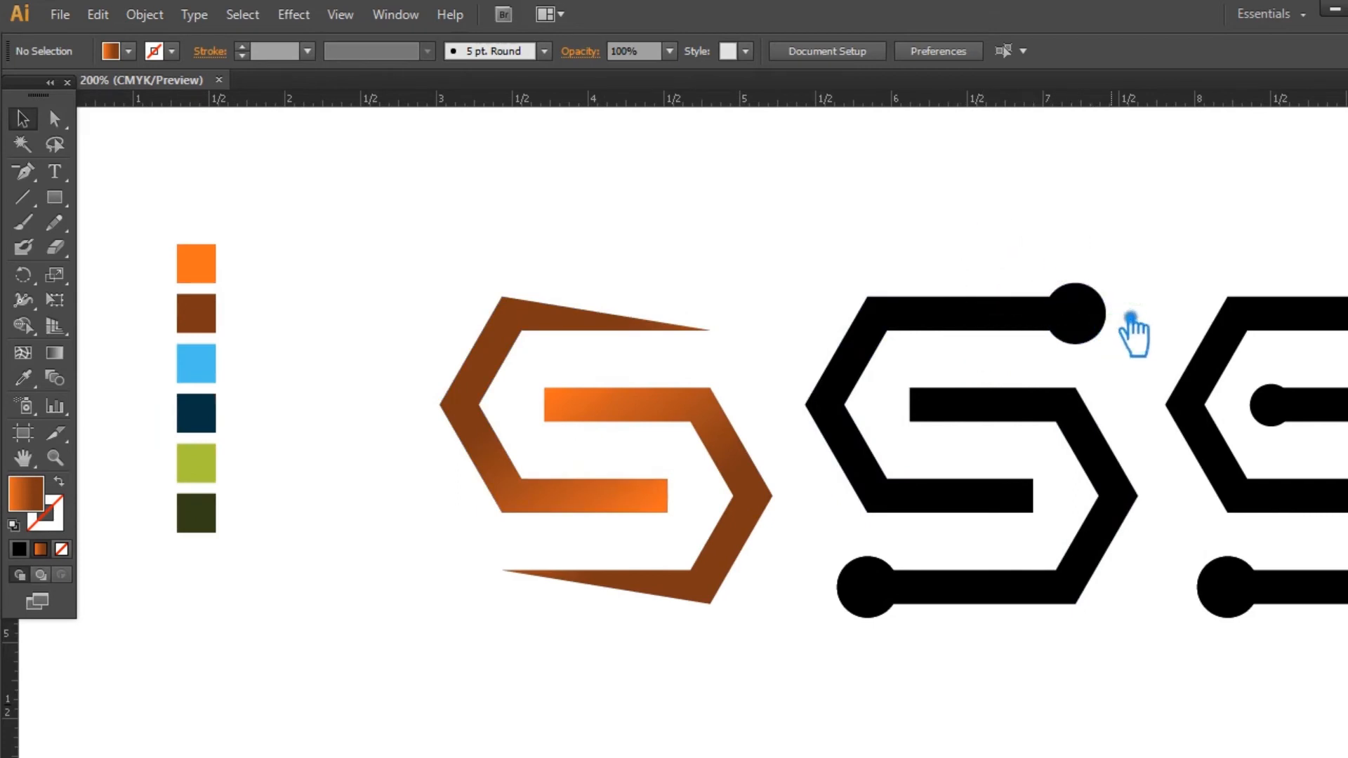
key(ctrl+semicolon)
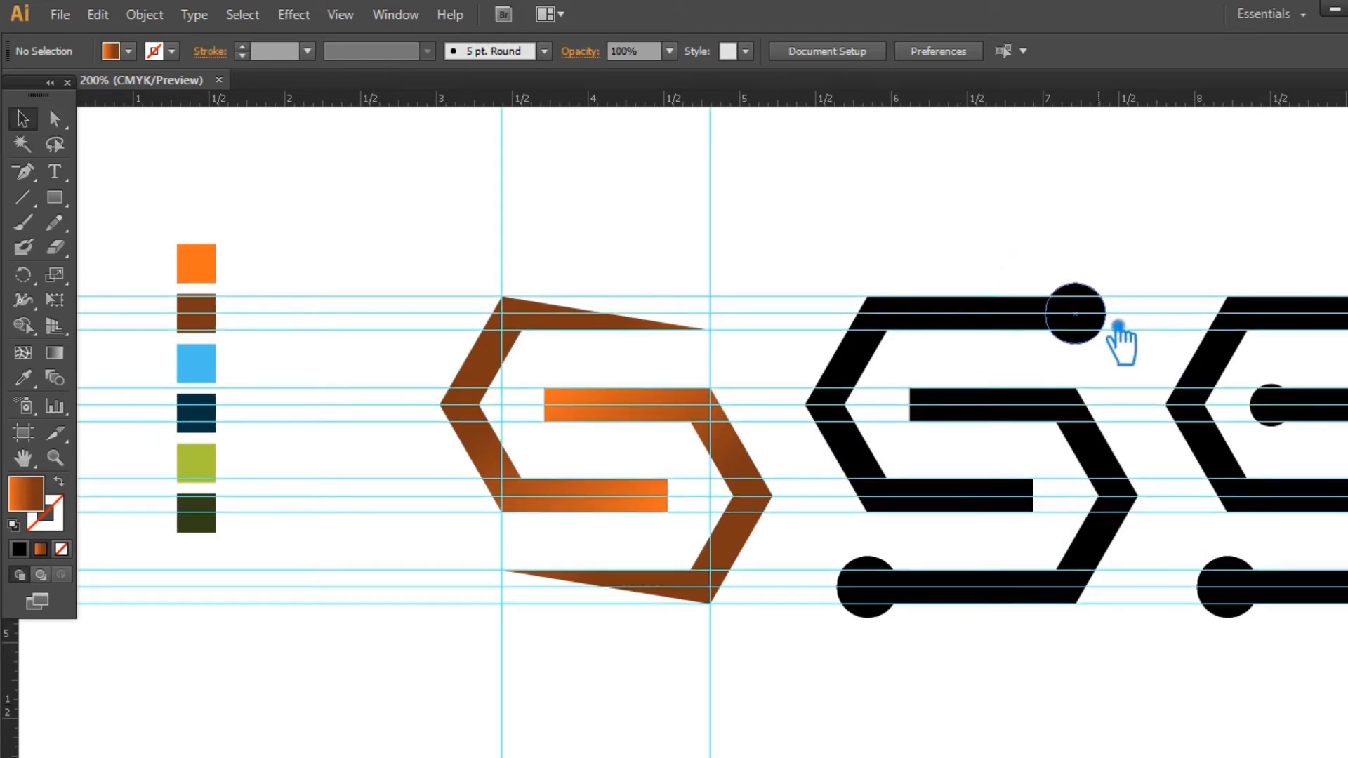
Step: Move the second S's upper circle inward along its arm so its outer edge sits near the arm's end
click(1111, 328)
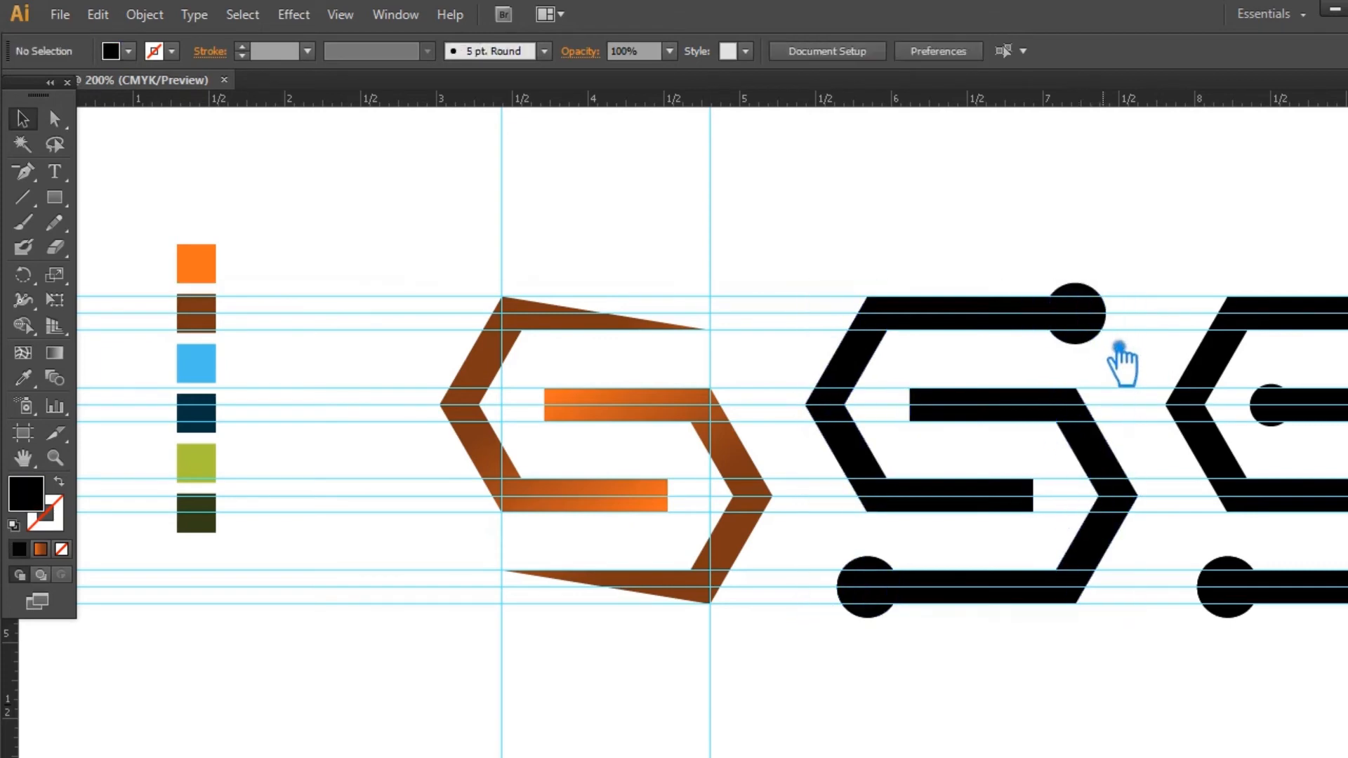
right_click(1113, 330)
click(1169, 445)
click(1118, 344)
drag(1114, 332, 1081, 327)
click(1125, 340)
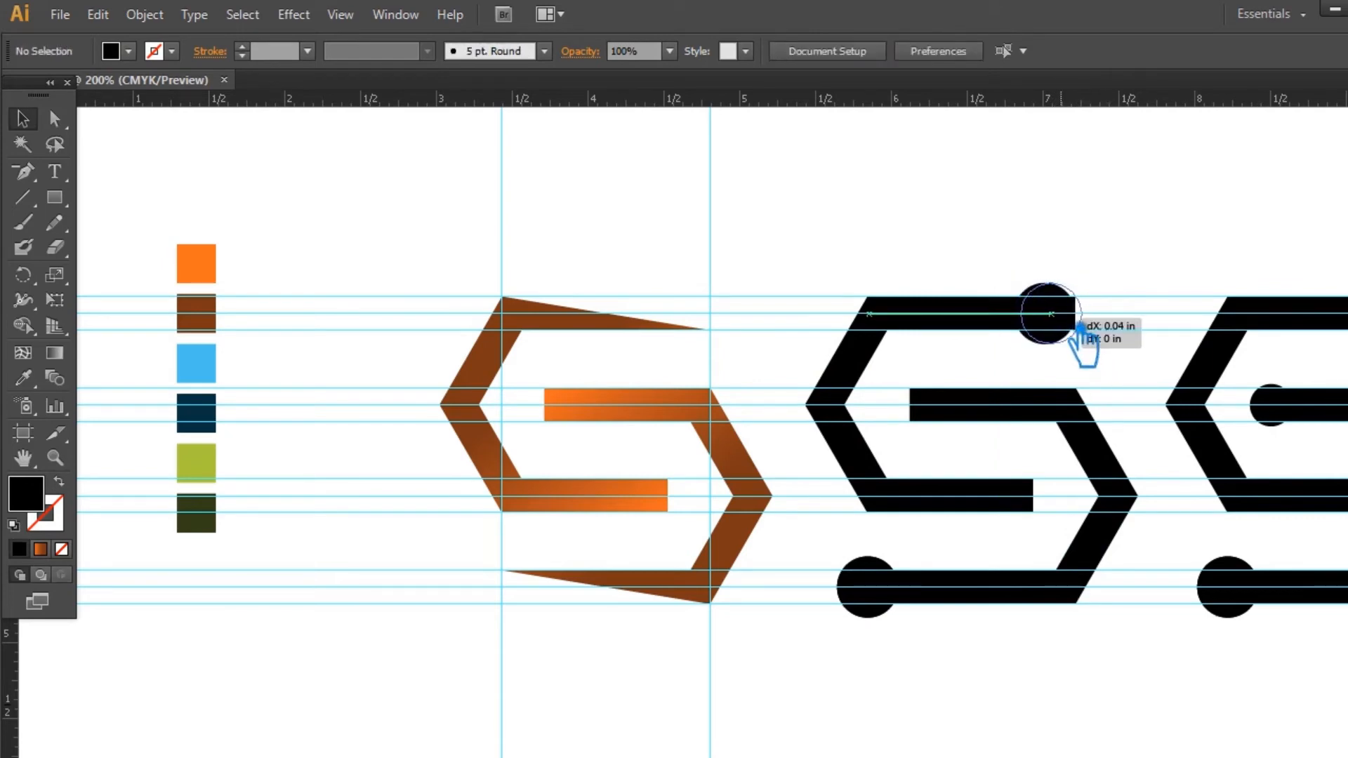
drag(1081, 327, 1083, 327)
click(1138, 320)
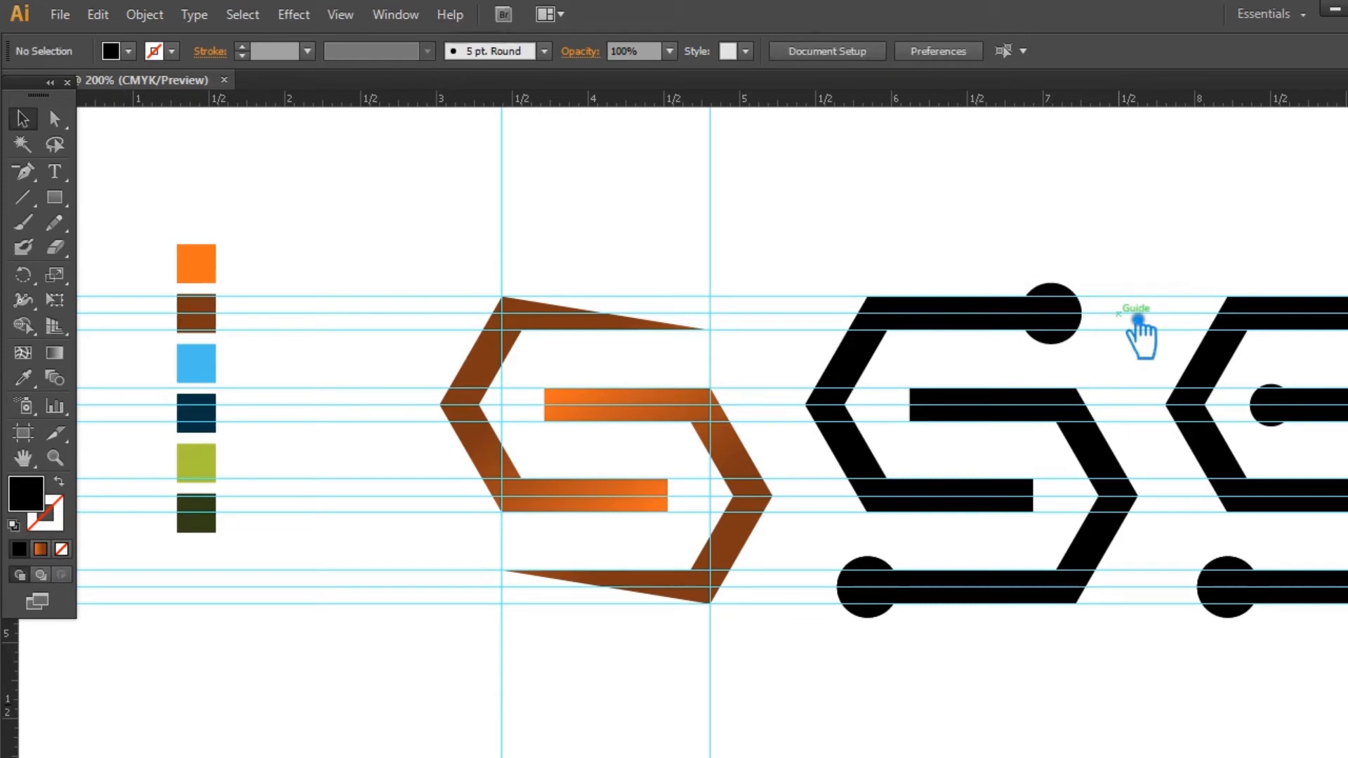
Step: Move the second S's lower circle inward until its outer edge meets the arm's end, and delete the duplicate circle
drag(871, 617, 902, 617)
click(924, 663)
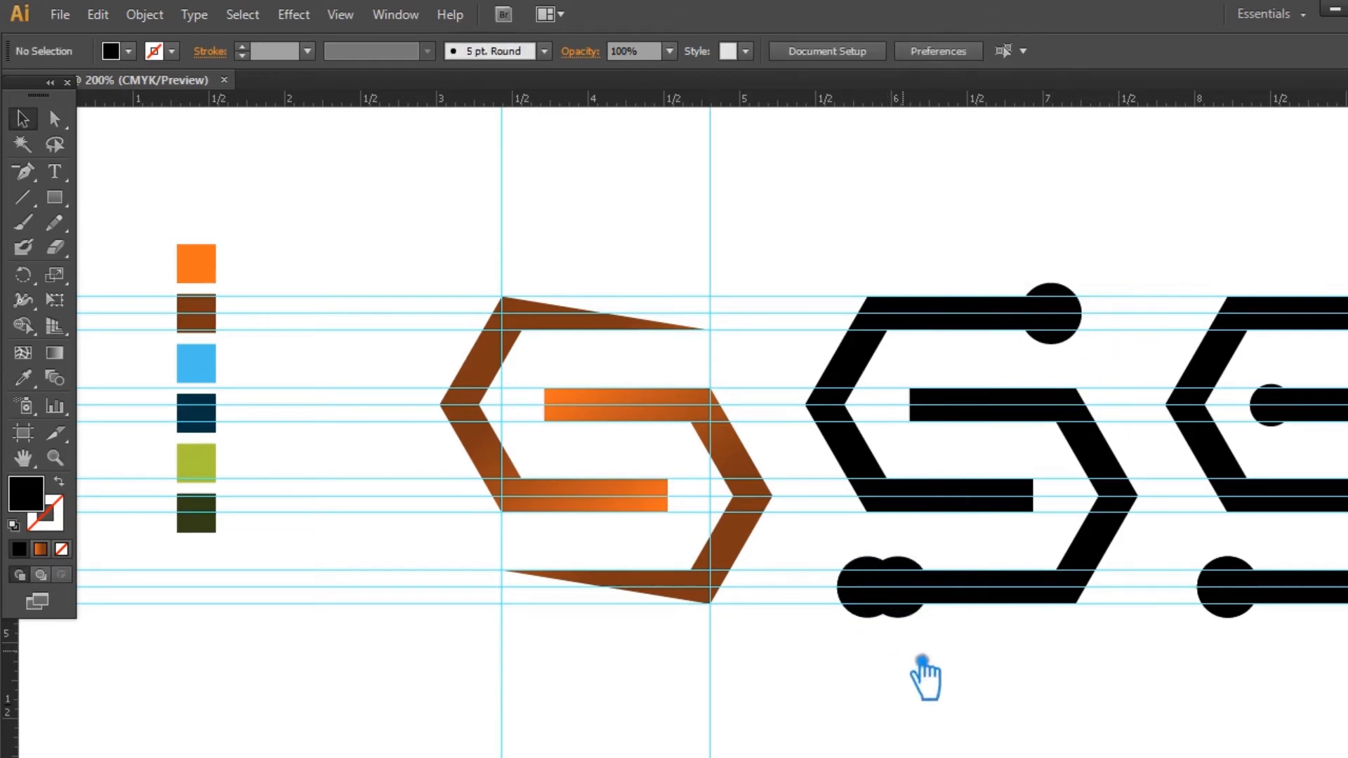
click(915, 603)
key(Delete)
drag(894, 630, 925, 630)
click(951, 678)
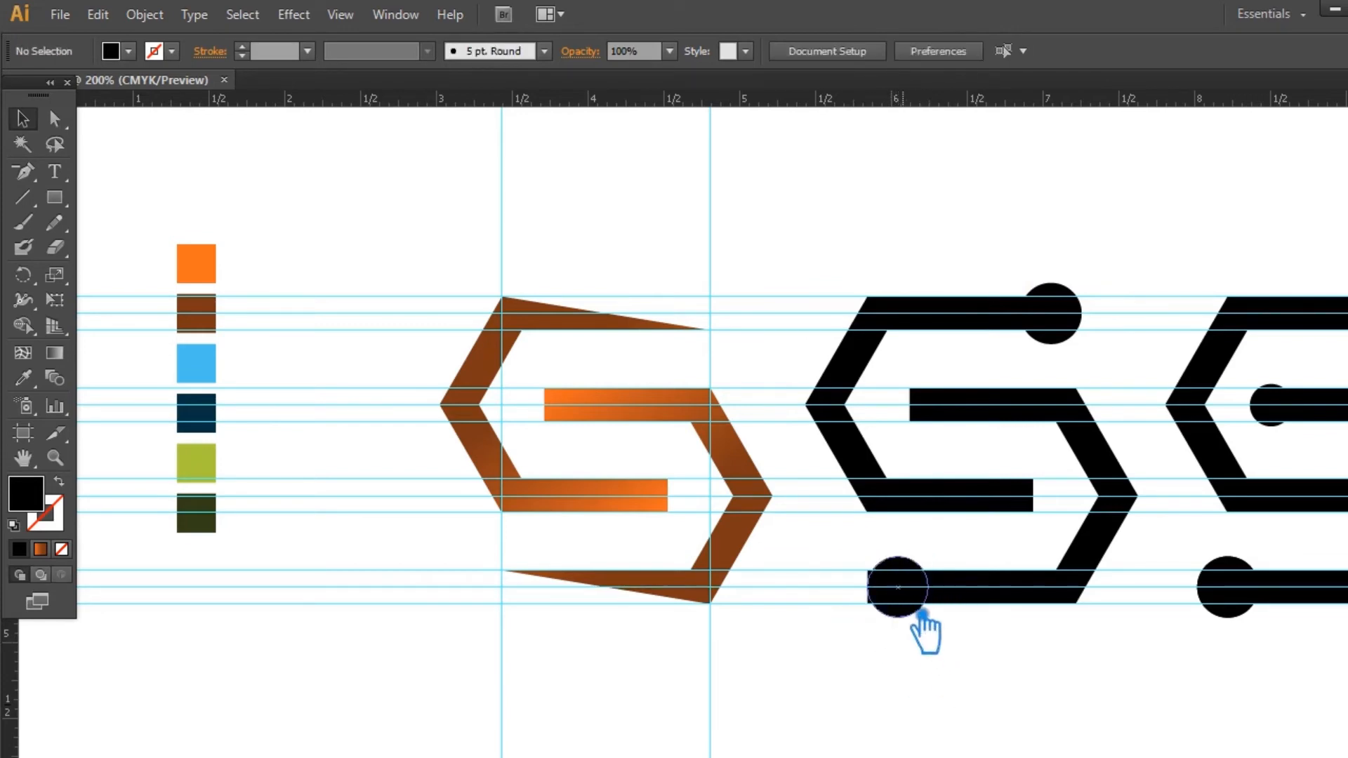
key(ctrl+plus)
drag(911, 639, 737, 611)
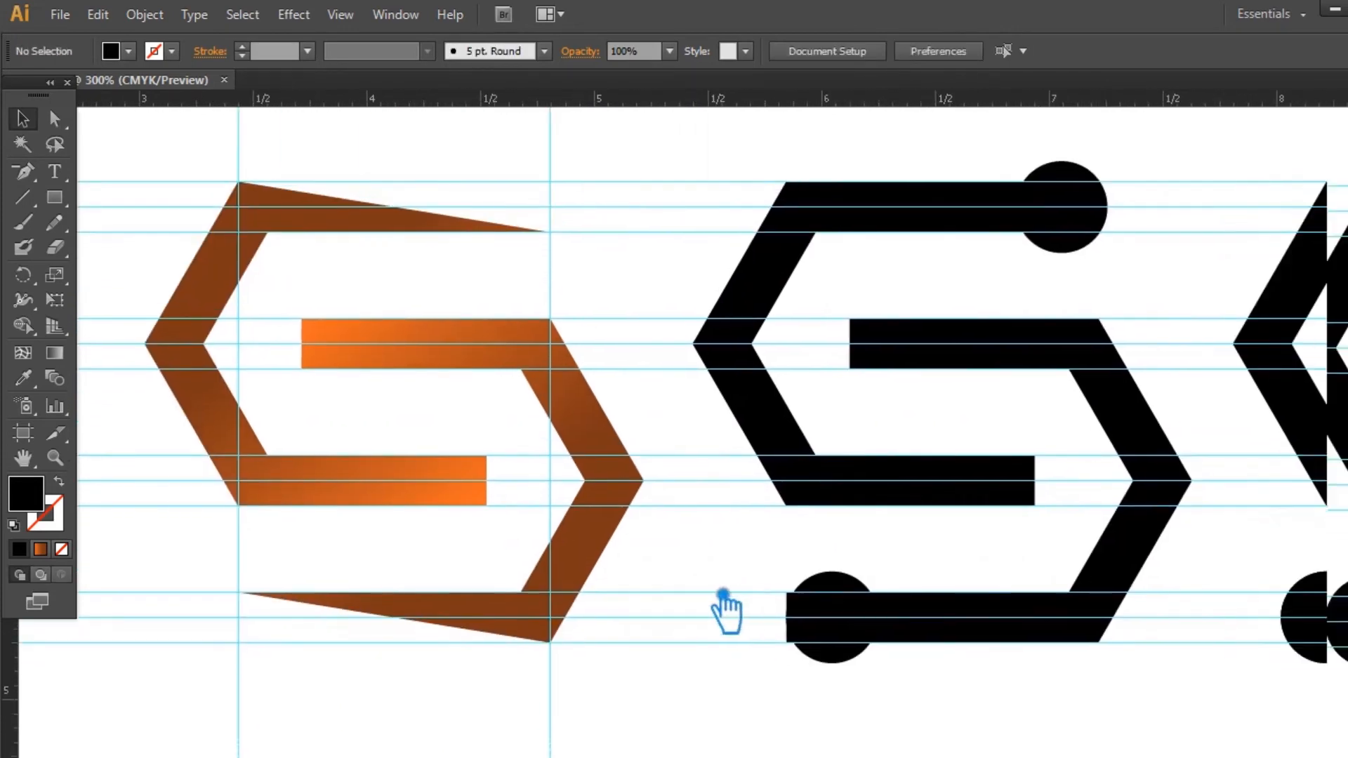
Step: Try to divide the second S's arms and circles where they overlap and ungroup the pieces
drag(802, 664, 791, 664)
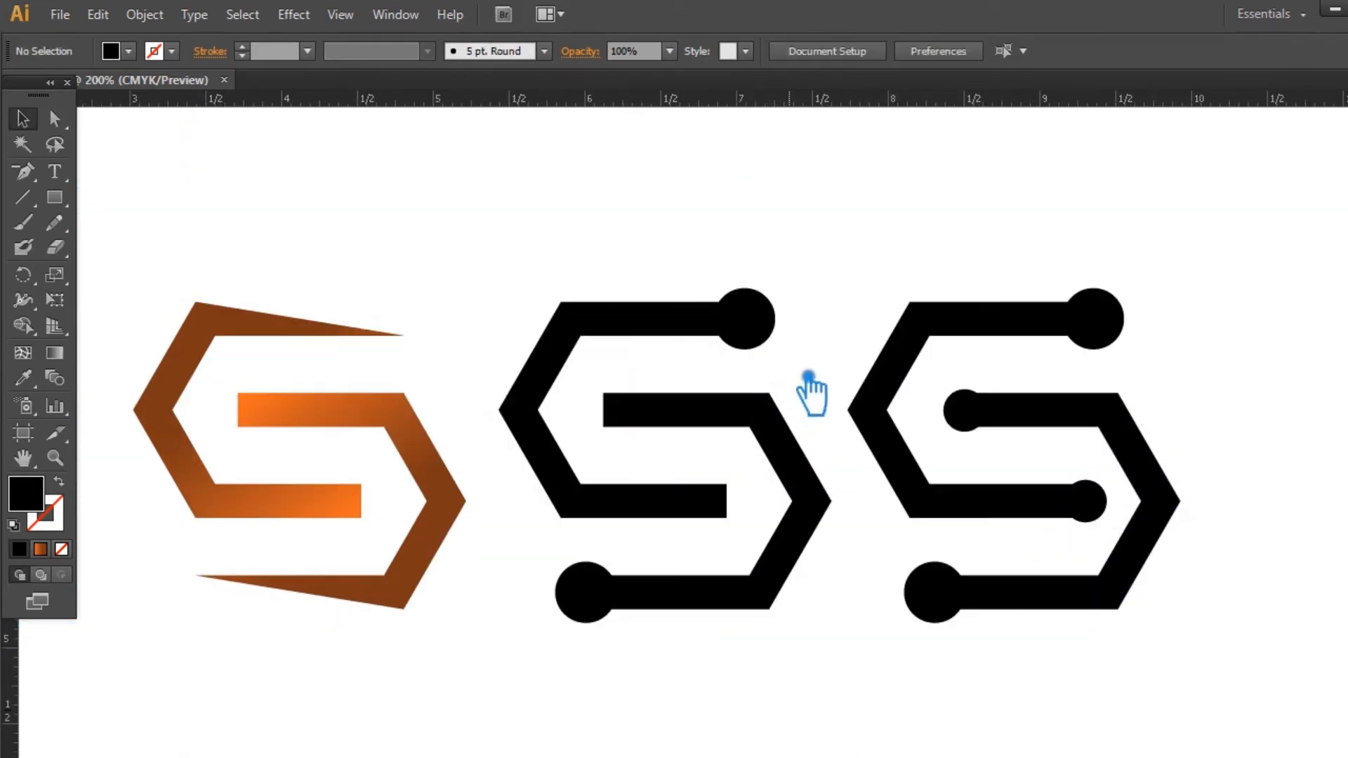
click(717, 283)
drag(779, 675, 574, 212)
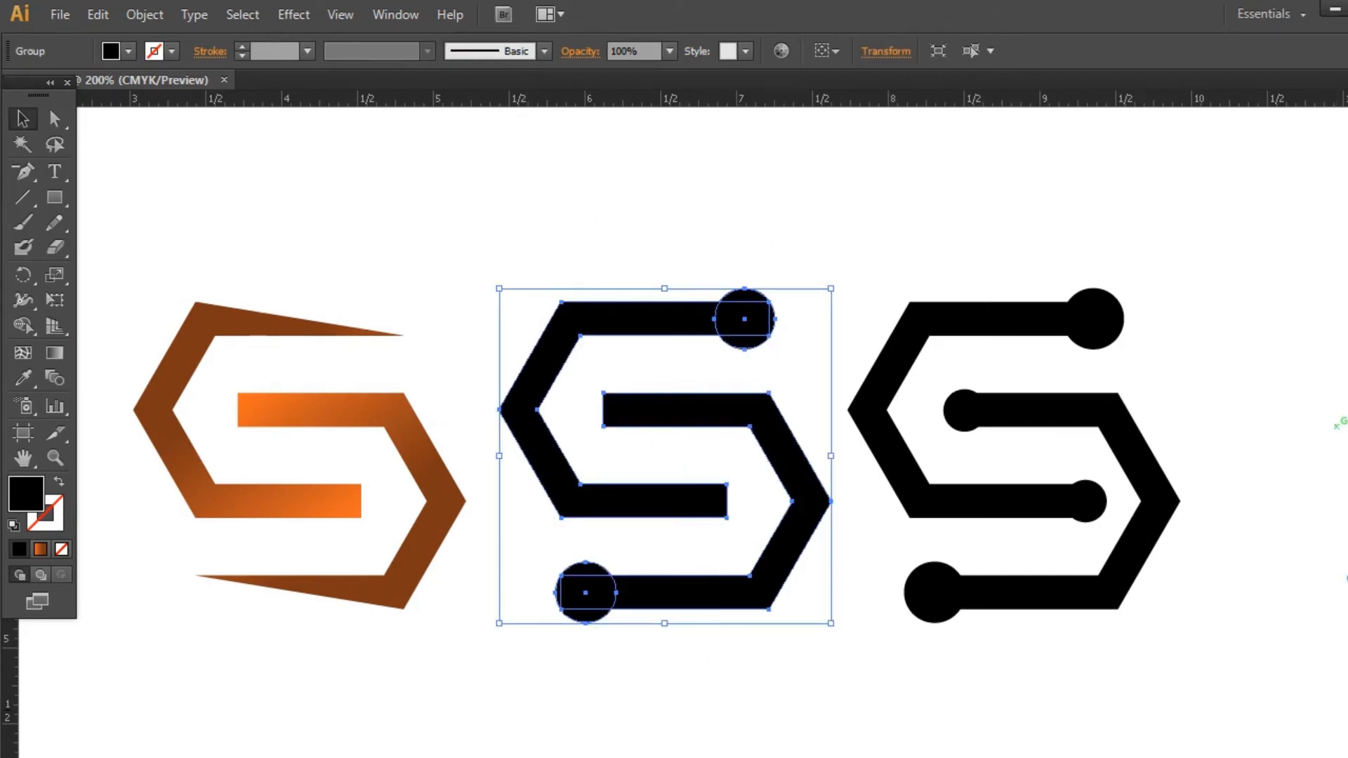
click(870, 263)
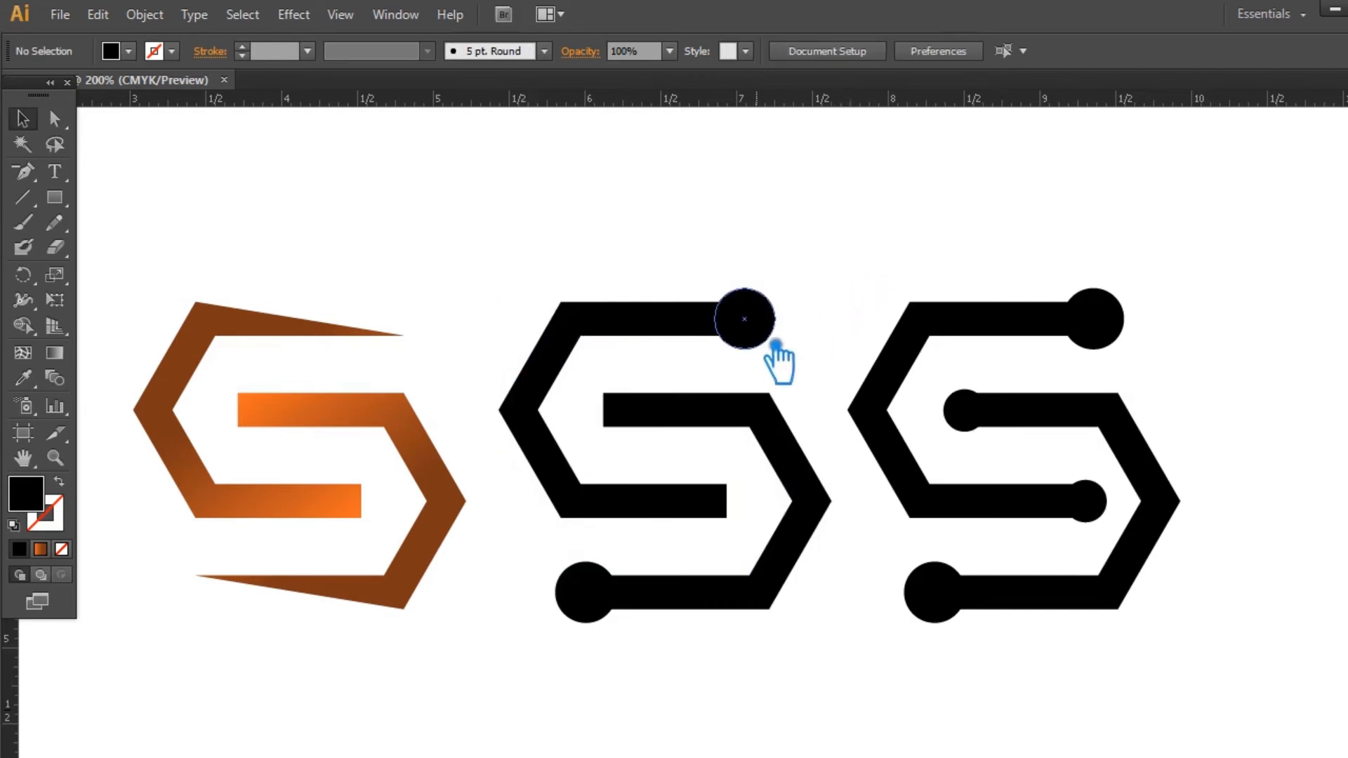
right_click(759, 336)
click(847, 460)
click(825, 267)
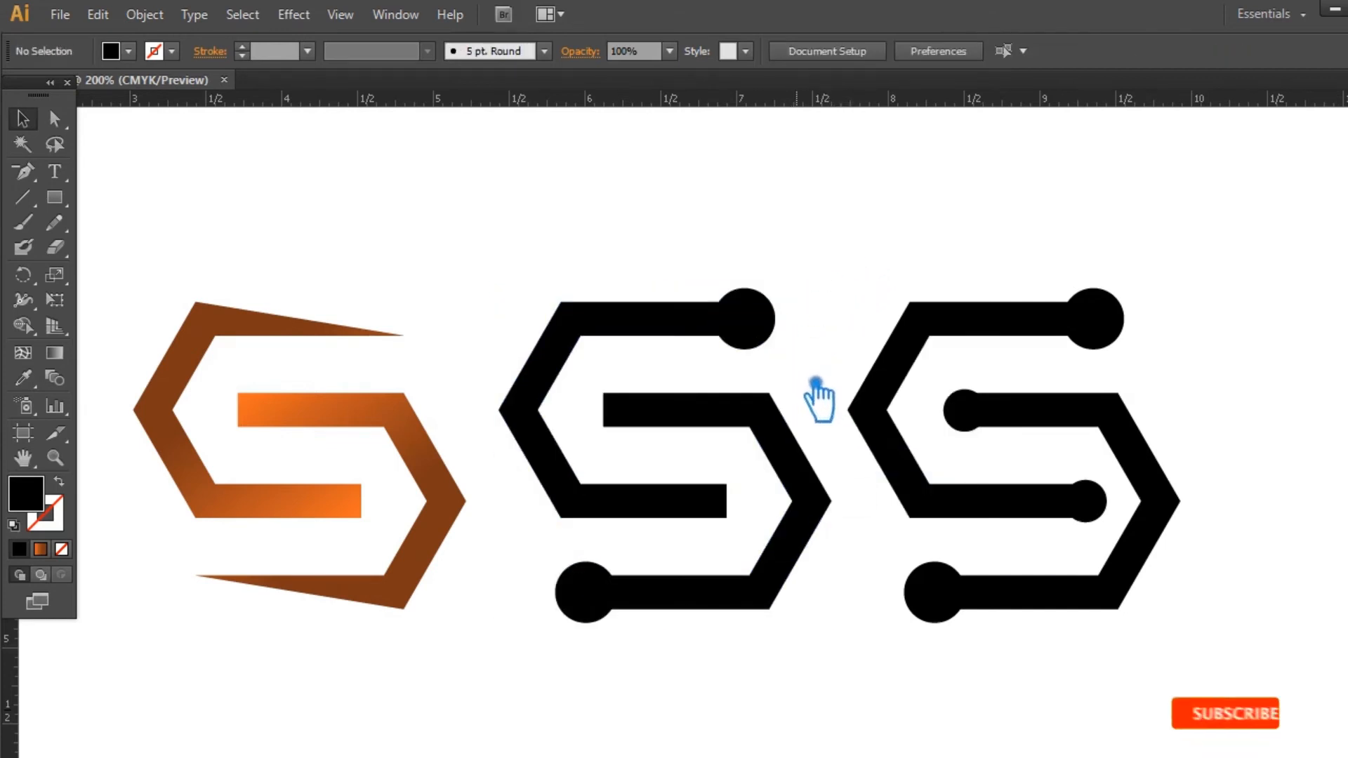
Step: Divide the whole second S into separate pieces where arms and circles overlap, and ungroup the result
drag(700, 438, 588, 182)
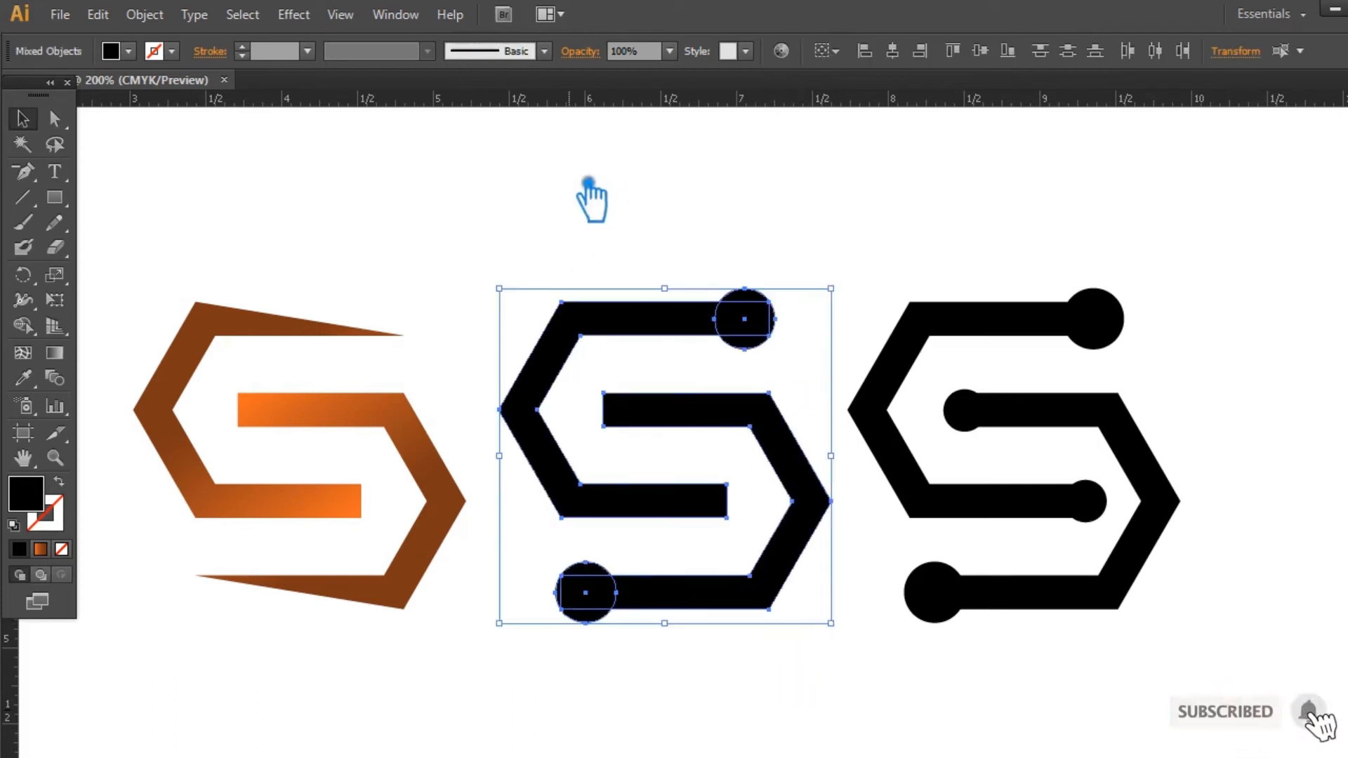
key(ctrl+shift+F9)
click(1170, 614)
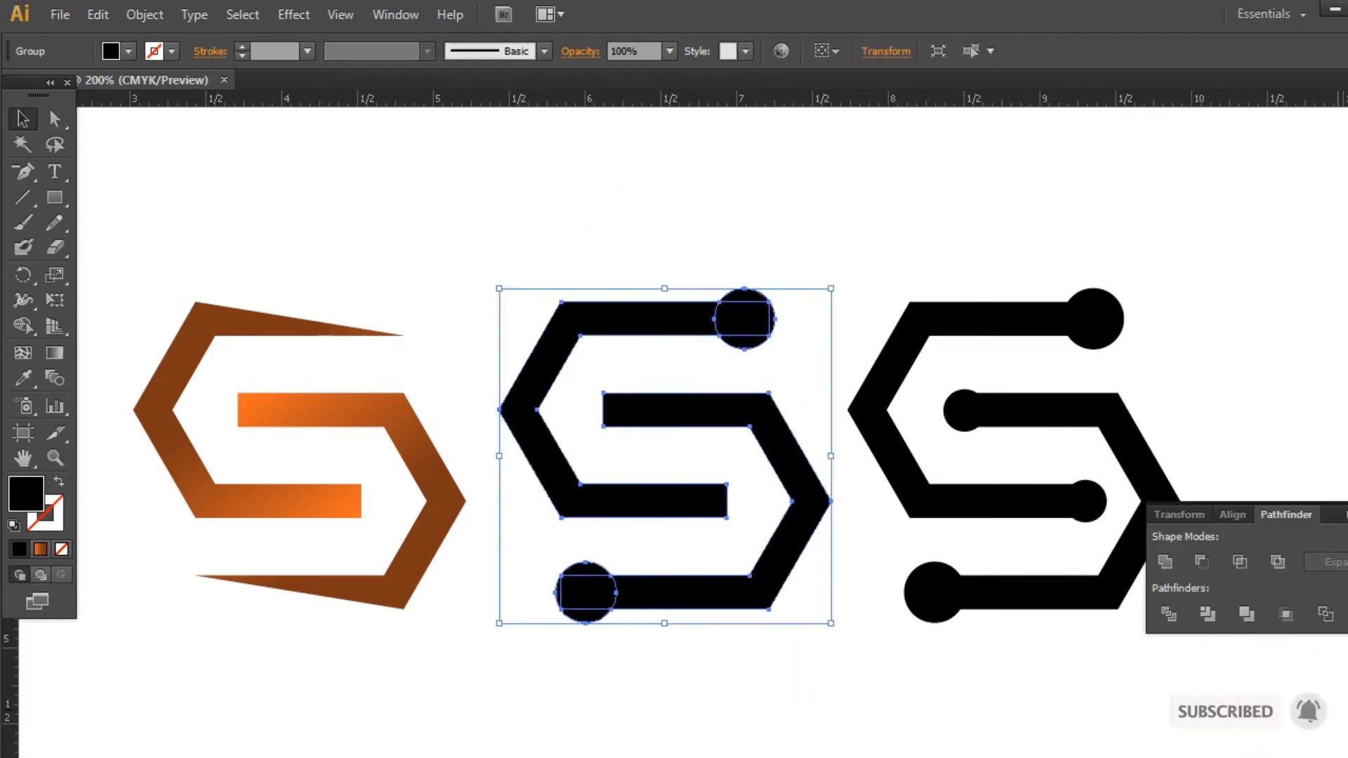
click(834, 228)
right_click(739, 319)
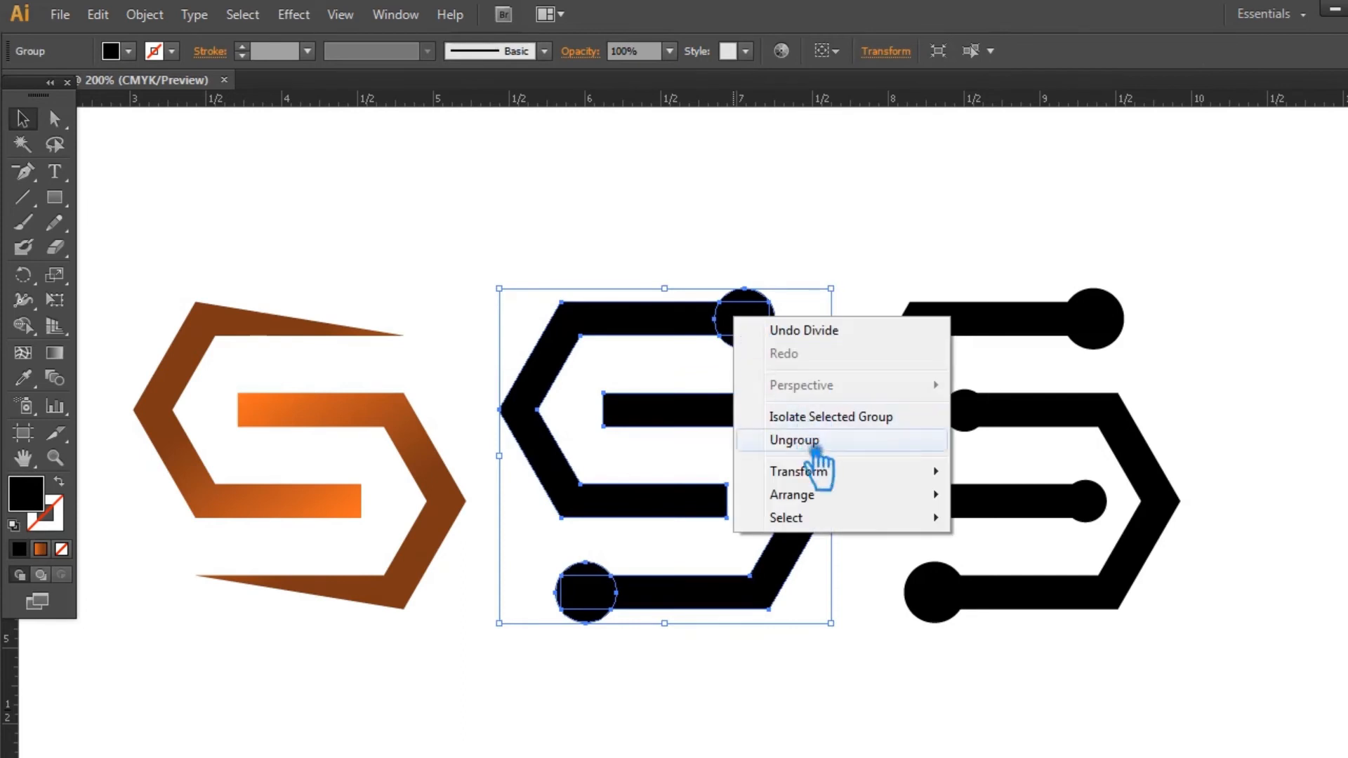
click(808, 439)
click(860, 274)
Step: Unite the divided pieces of the second S's upper and lower circles into whole circles
click(767, 329)
drag(572, 635, 583, 580)
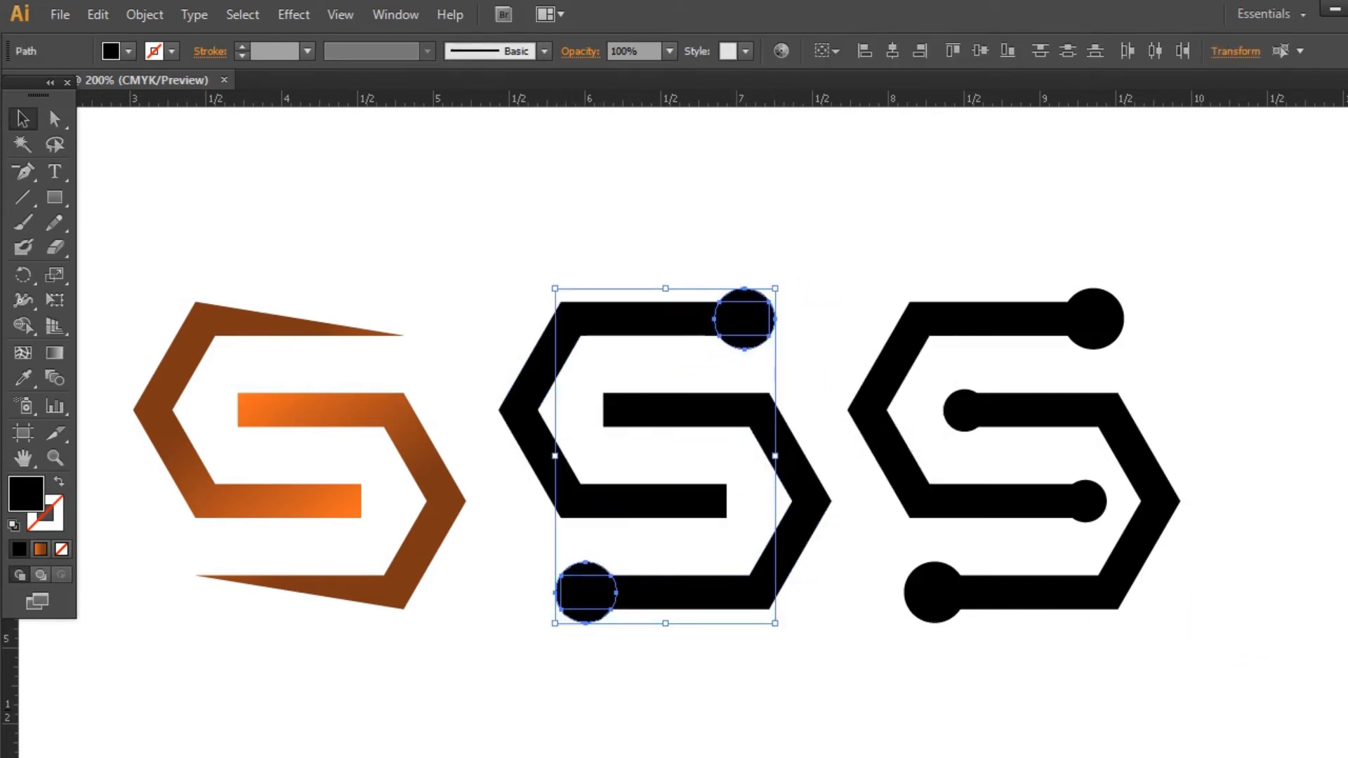
click(1347, 515)
click(1172, 566)
click(1346, 514)
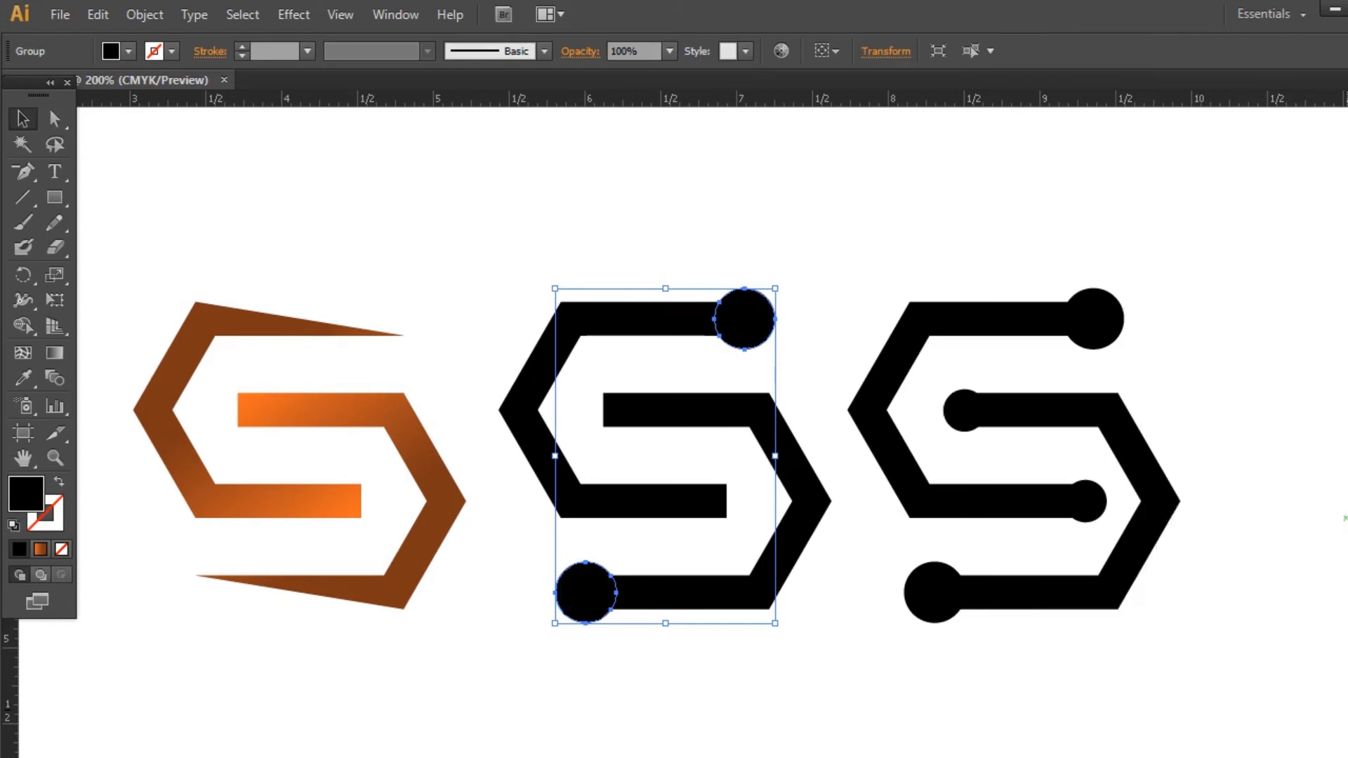
Step: Offset the paths of the second S's two circles by 0.07 in with miter joins
click(145, 14)
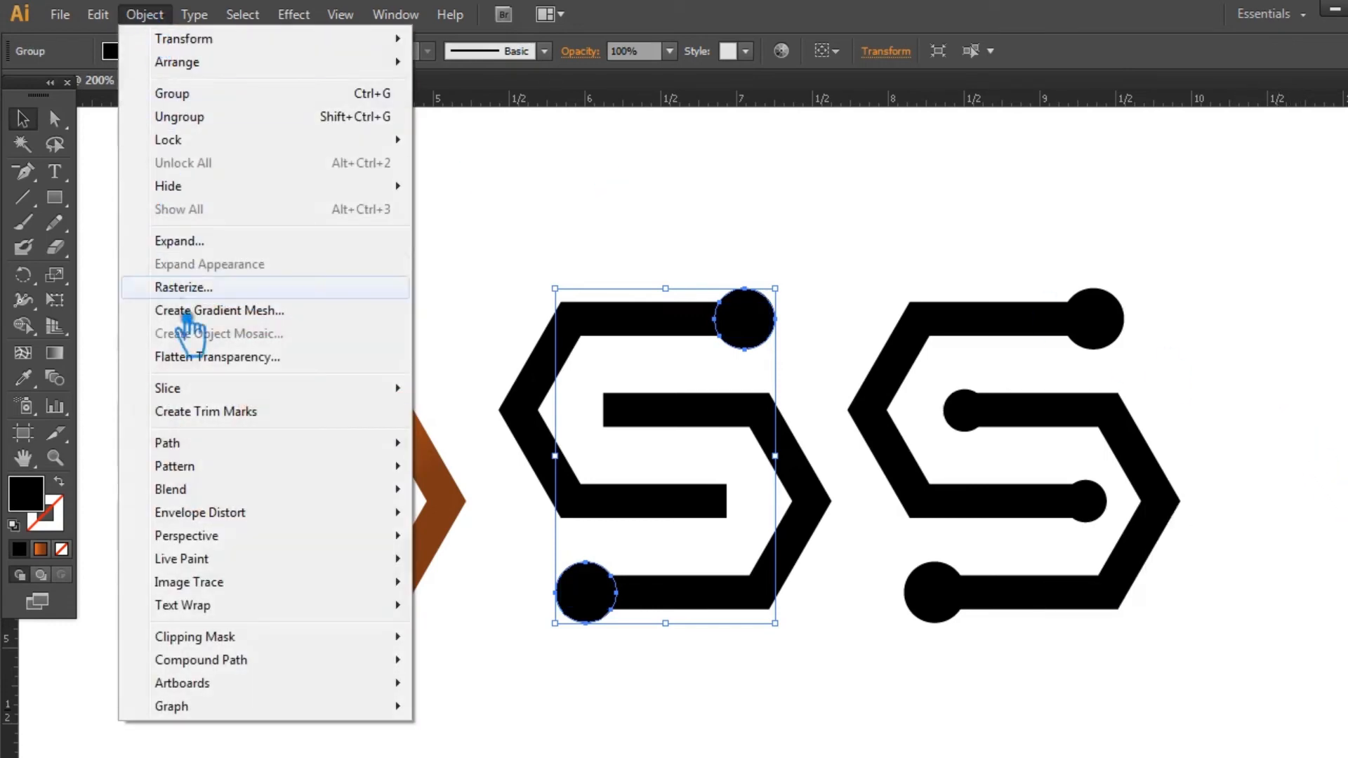
click(531, 534)
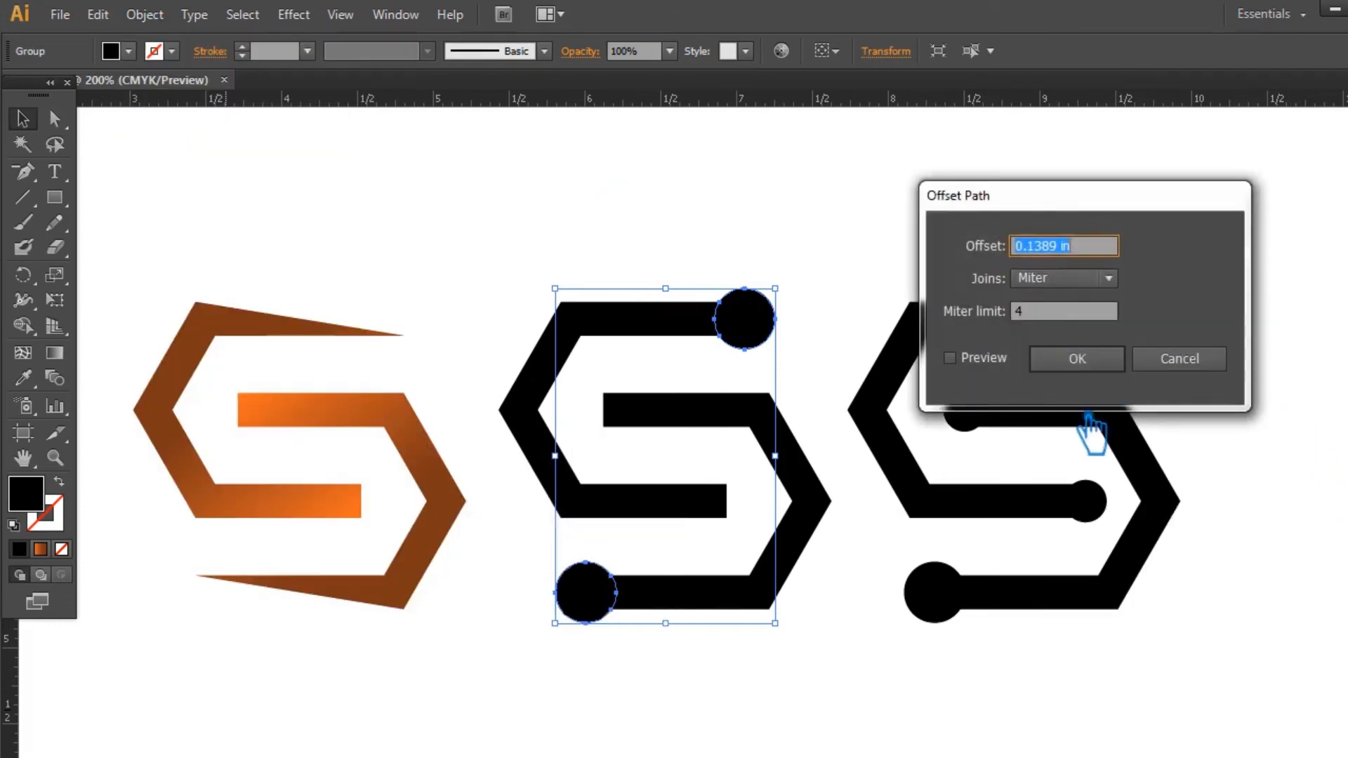
click(950, 359)
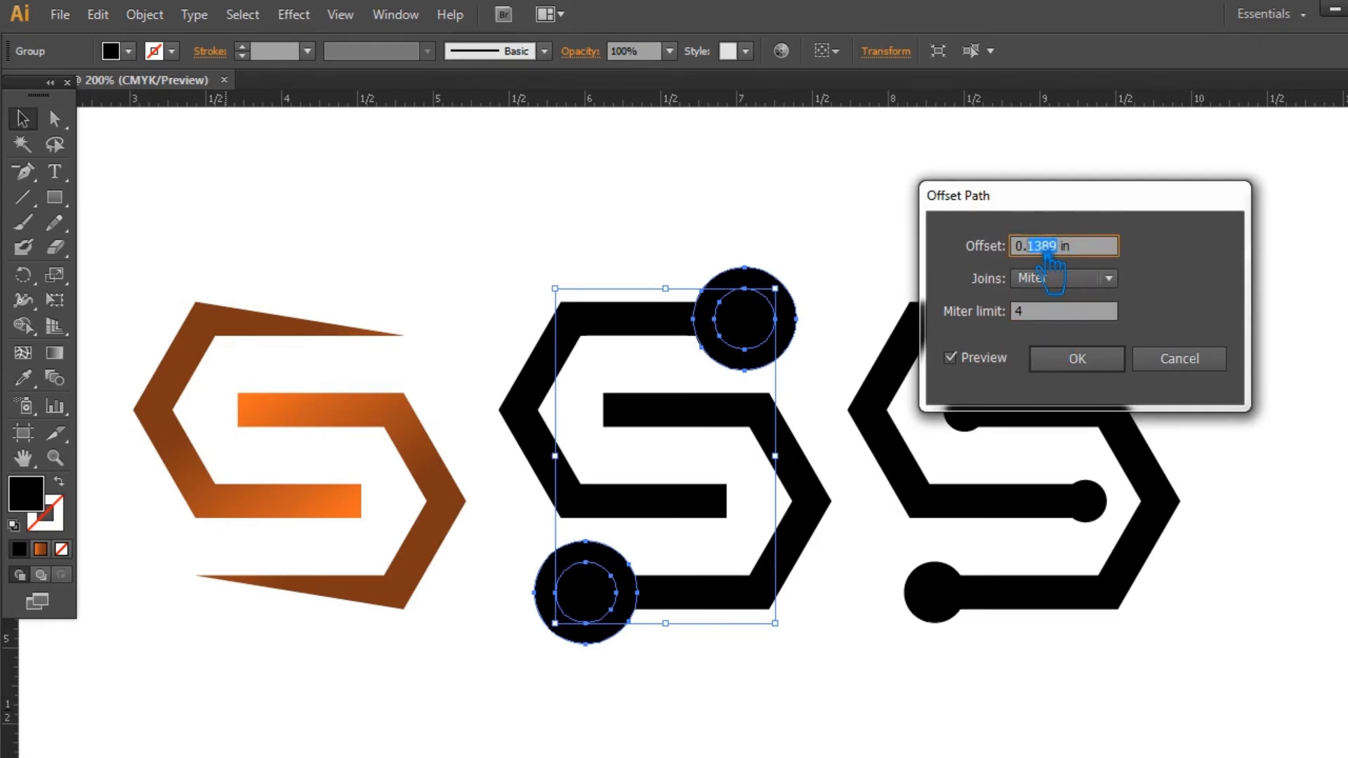
text(0.0)
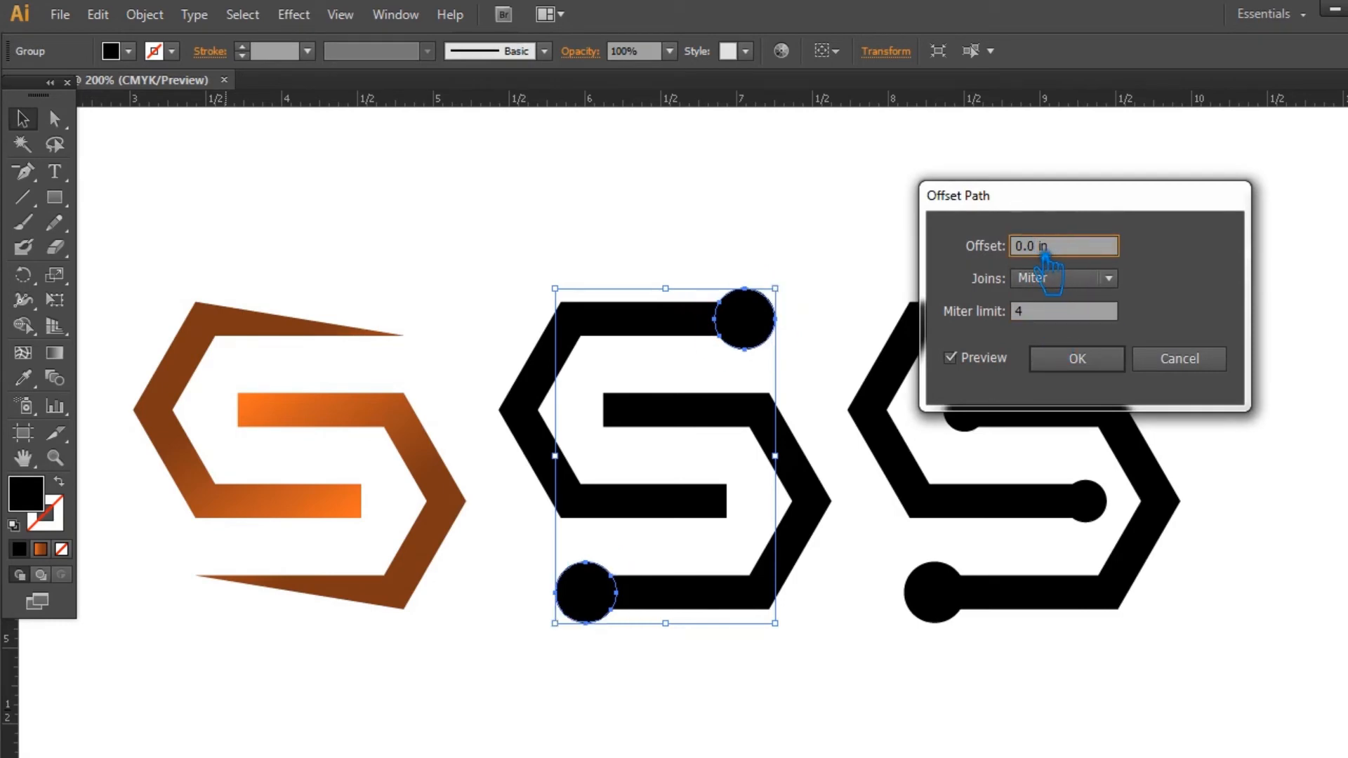
text(7)
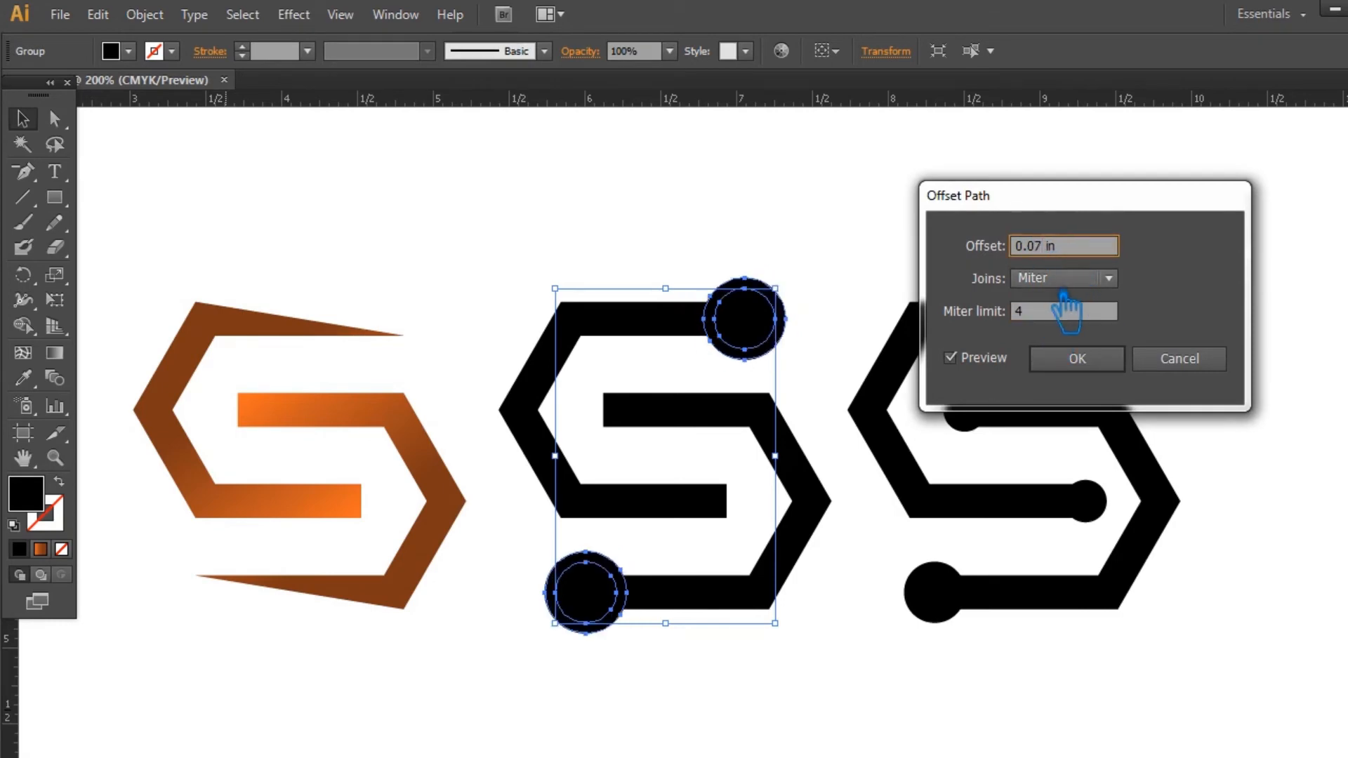
click(1068, 356)
click(472, 211)
Step: Divide the second S's arms along the outlines of the enlarged circles and ungroup the pieces
drag(738, 439, 777, 661)
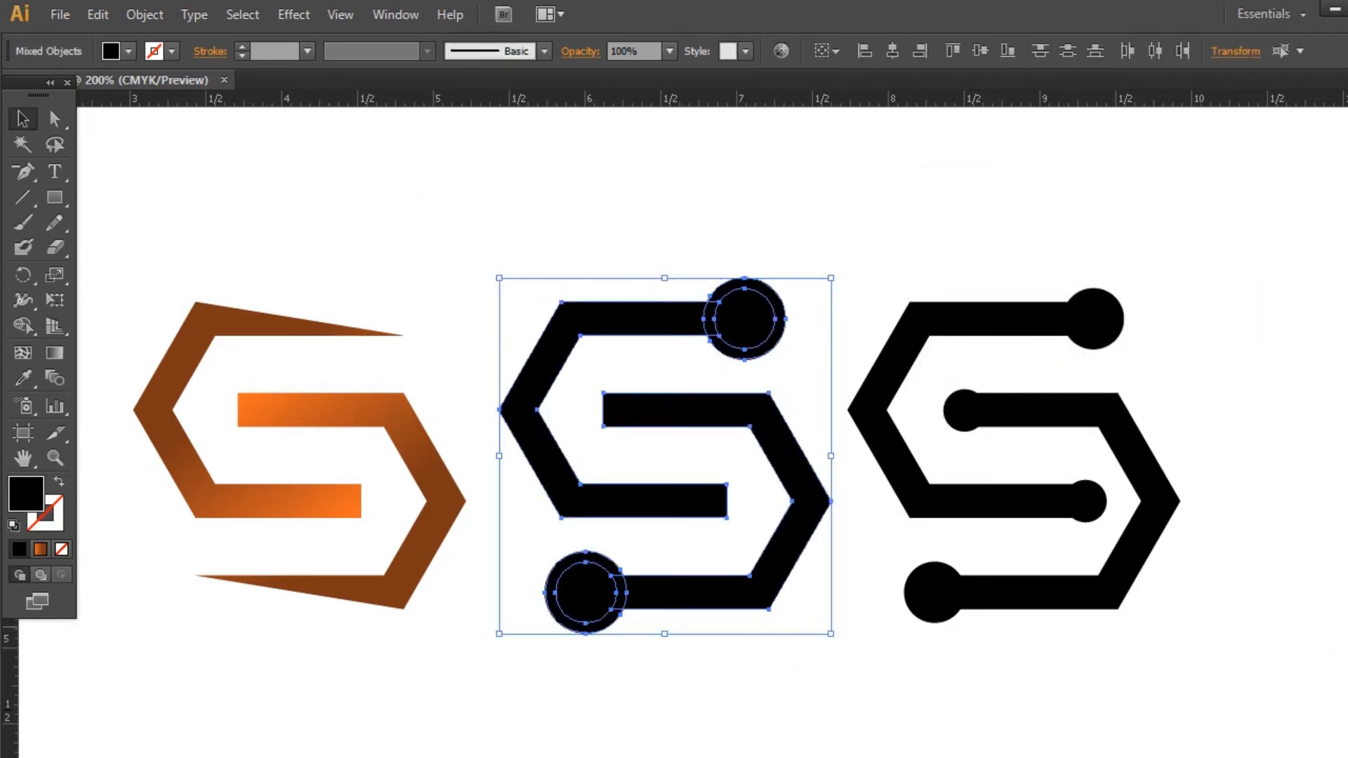
key(shift+ctrl+F9)
click(1205, 615)
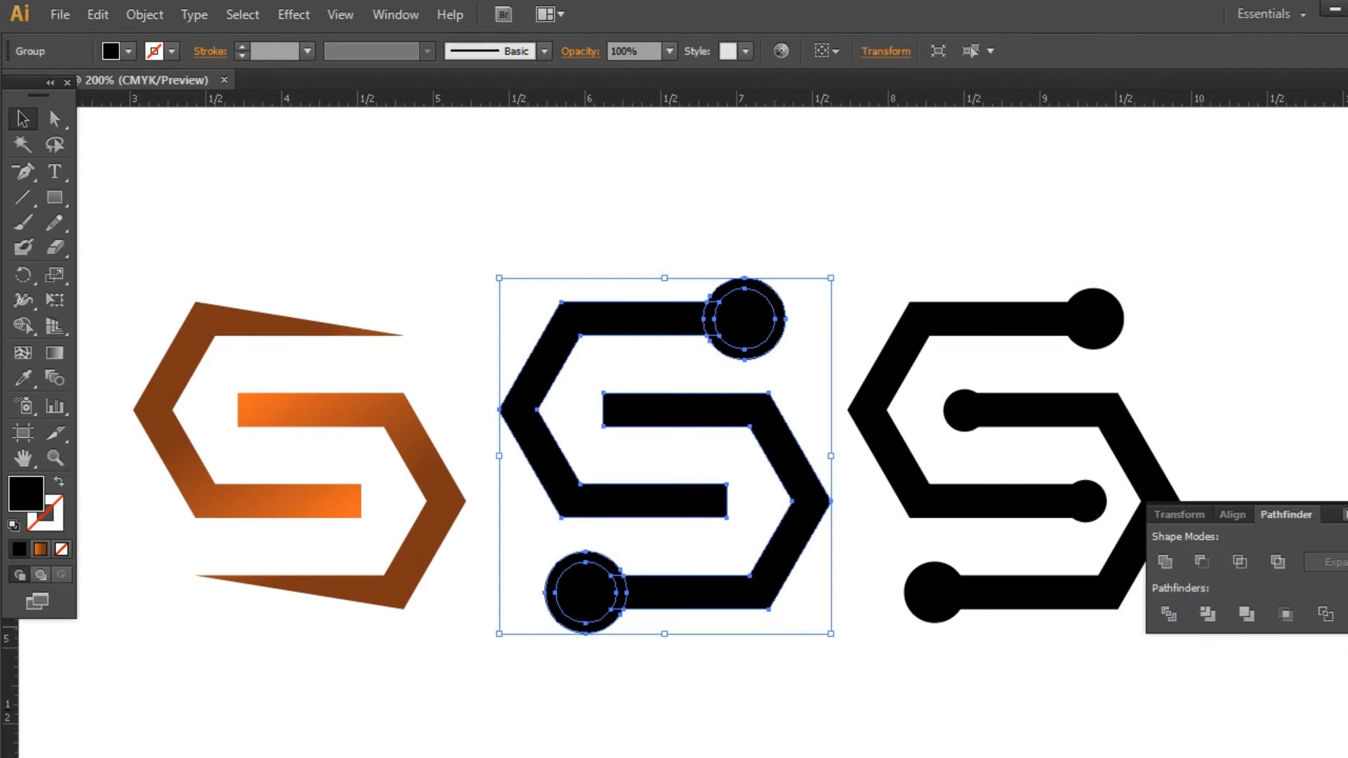
key(ctrl+shift+F9)
click(920, 316)
key(ctrl+z)
click(884, 270)
click(775, 297)
click(848, 281)
key(ctrl+shift+z)
click(855, 274)
right_click(776, 337)
click(853, 453)
Step: Delete the outer ring pieces around the second S's upper and lower circles
click(831, 292)
click(785, 303)
click(790, 302)
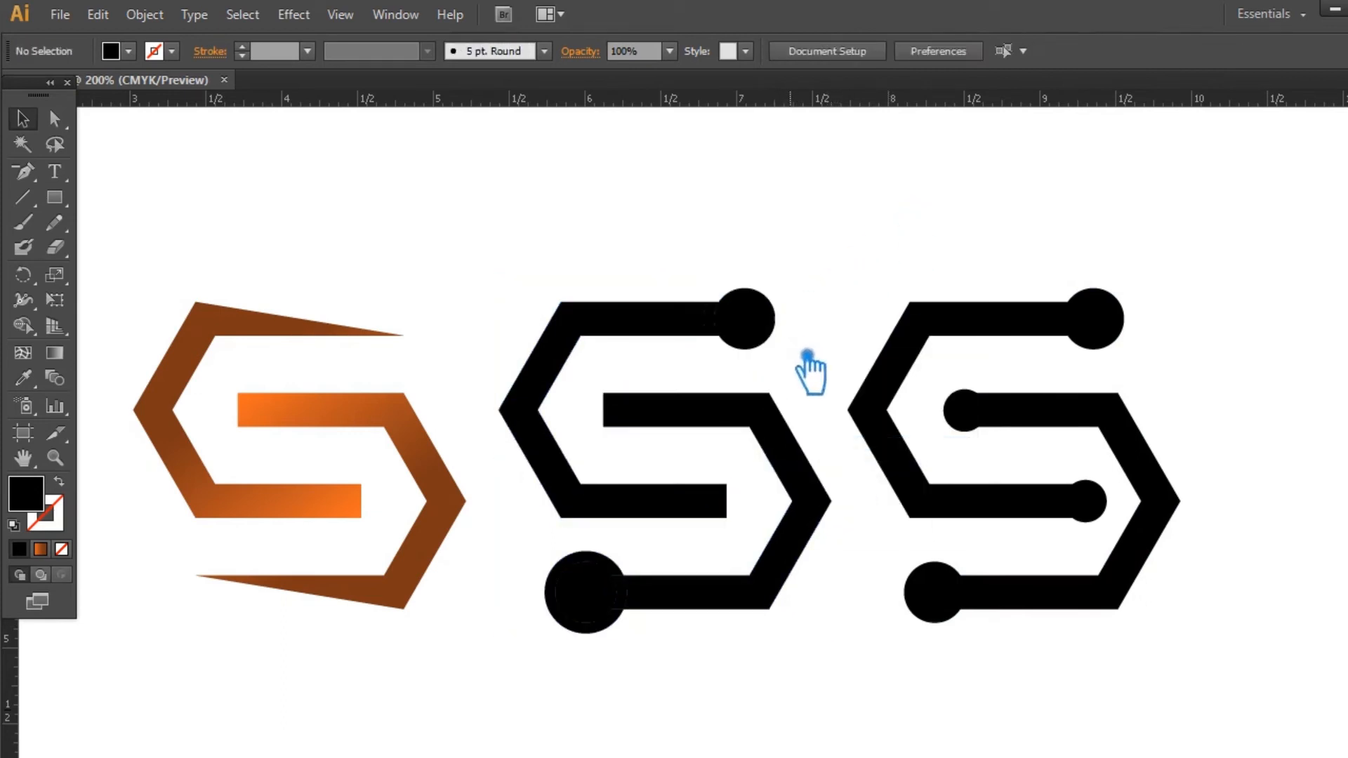
click(615, 574)
click(632, 566)
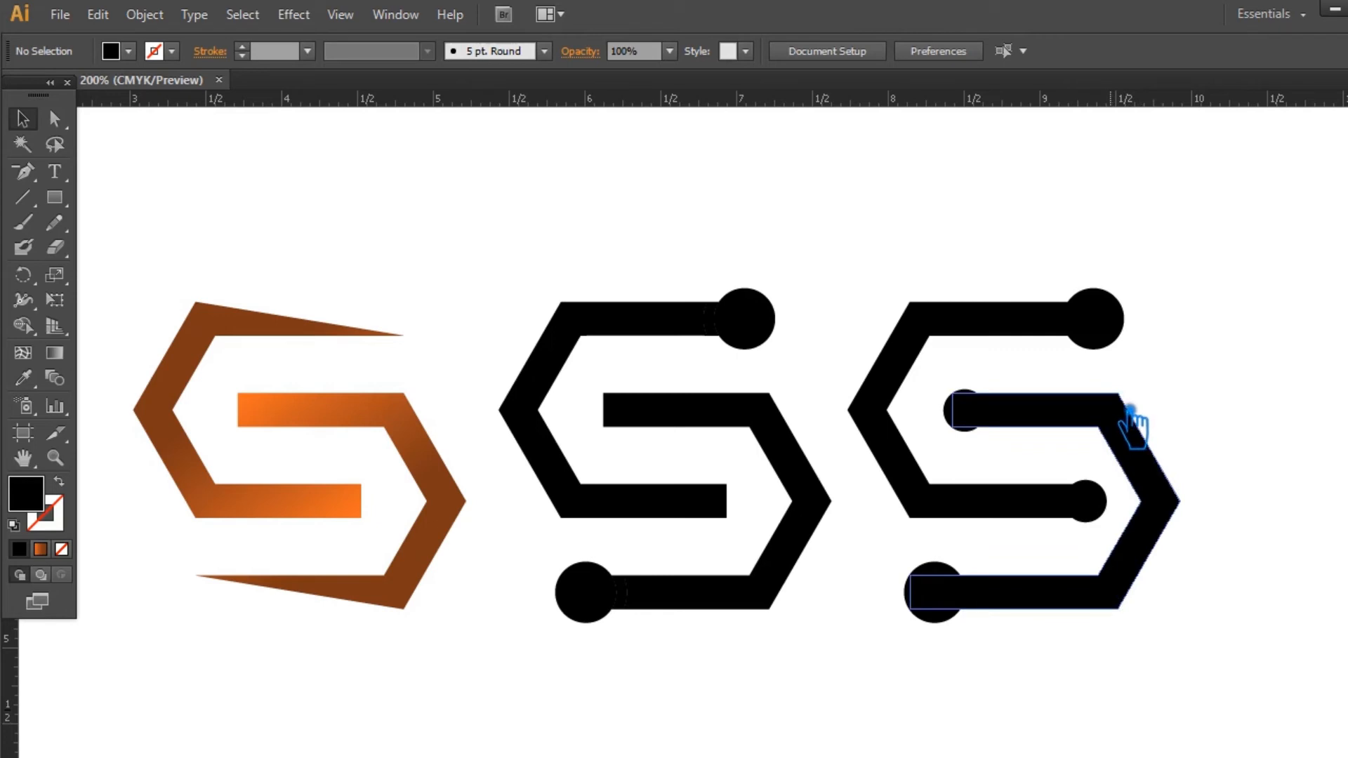
Step: Sample the first S's orange-brown gradient onto the left half of the second S with the Eyedropper
drag(488, 572, 783, 547)
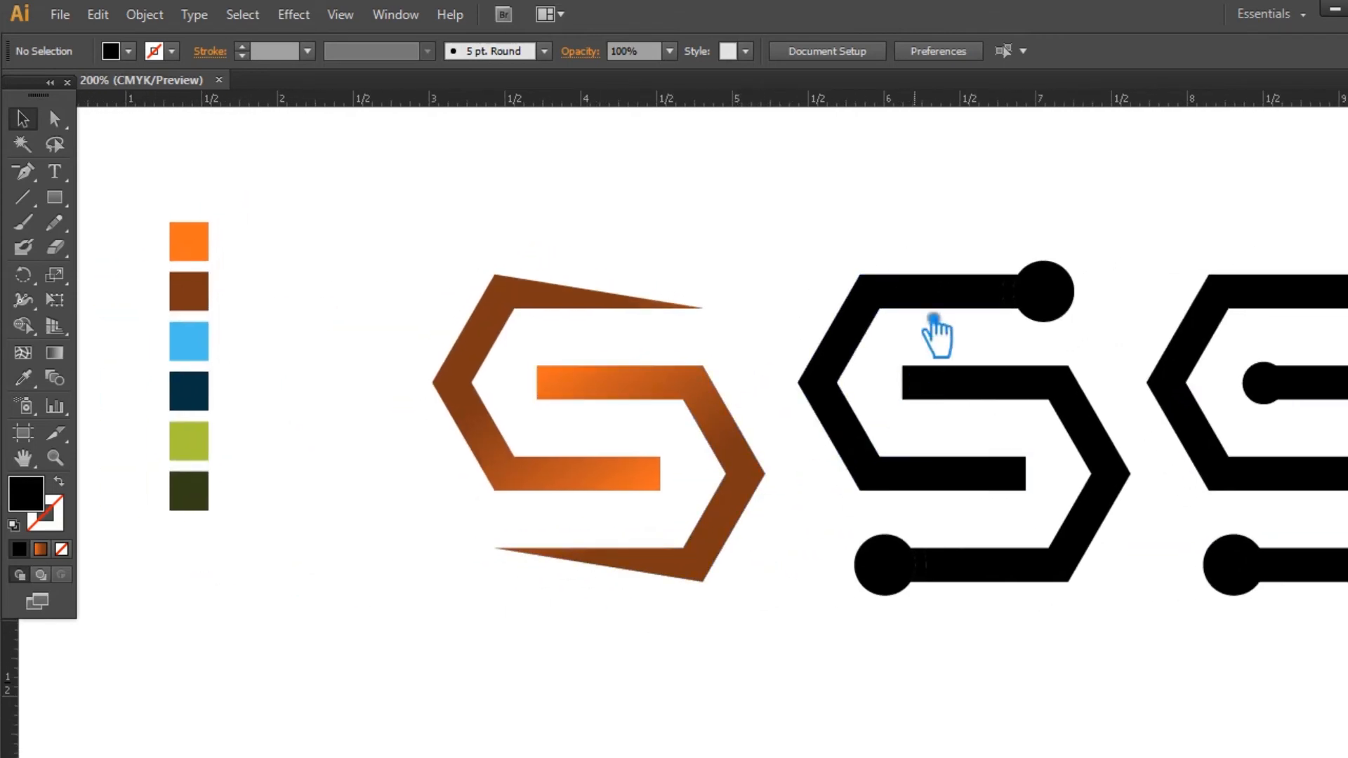
click(941, 302)
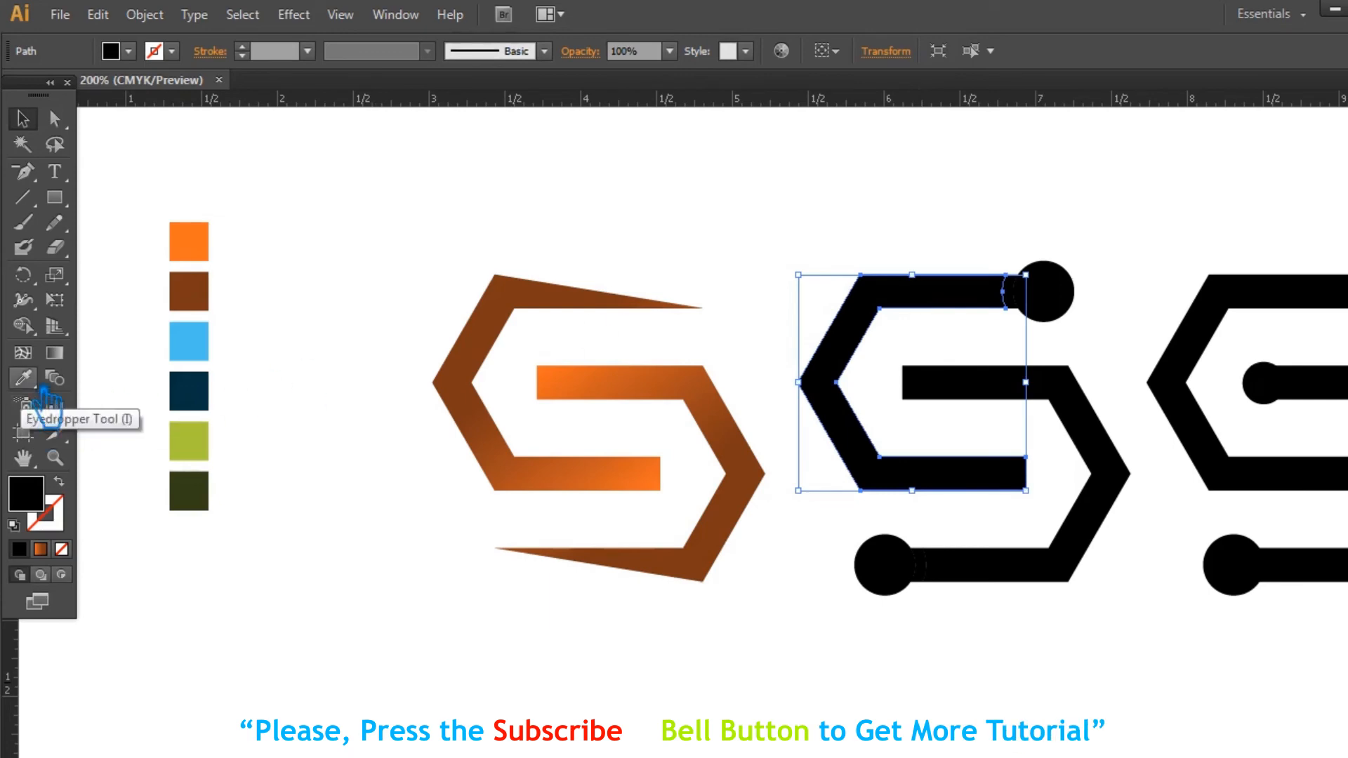
click(23, 377)
click(23, 118)
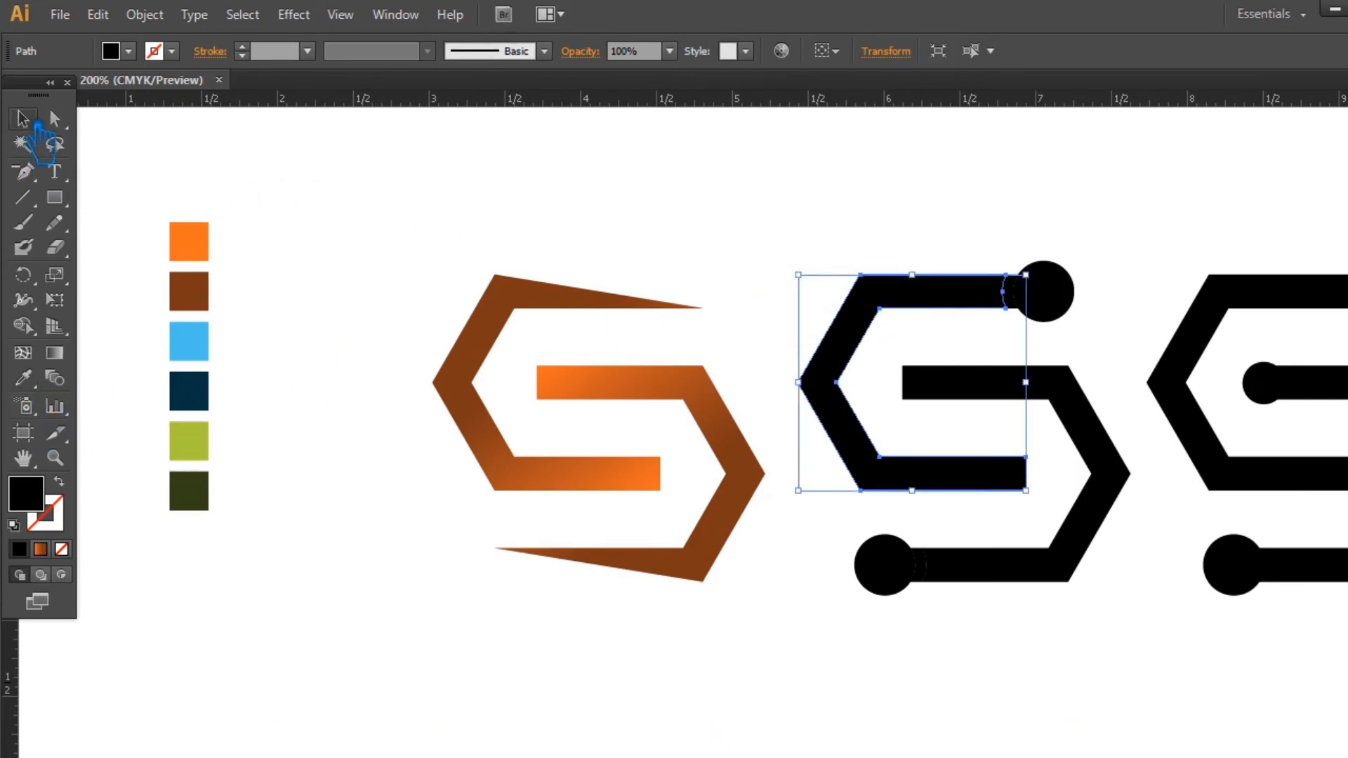
click(321, 174)
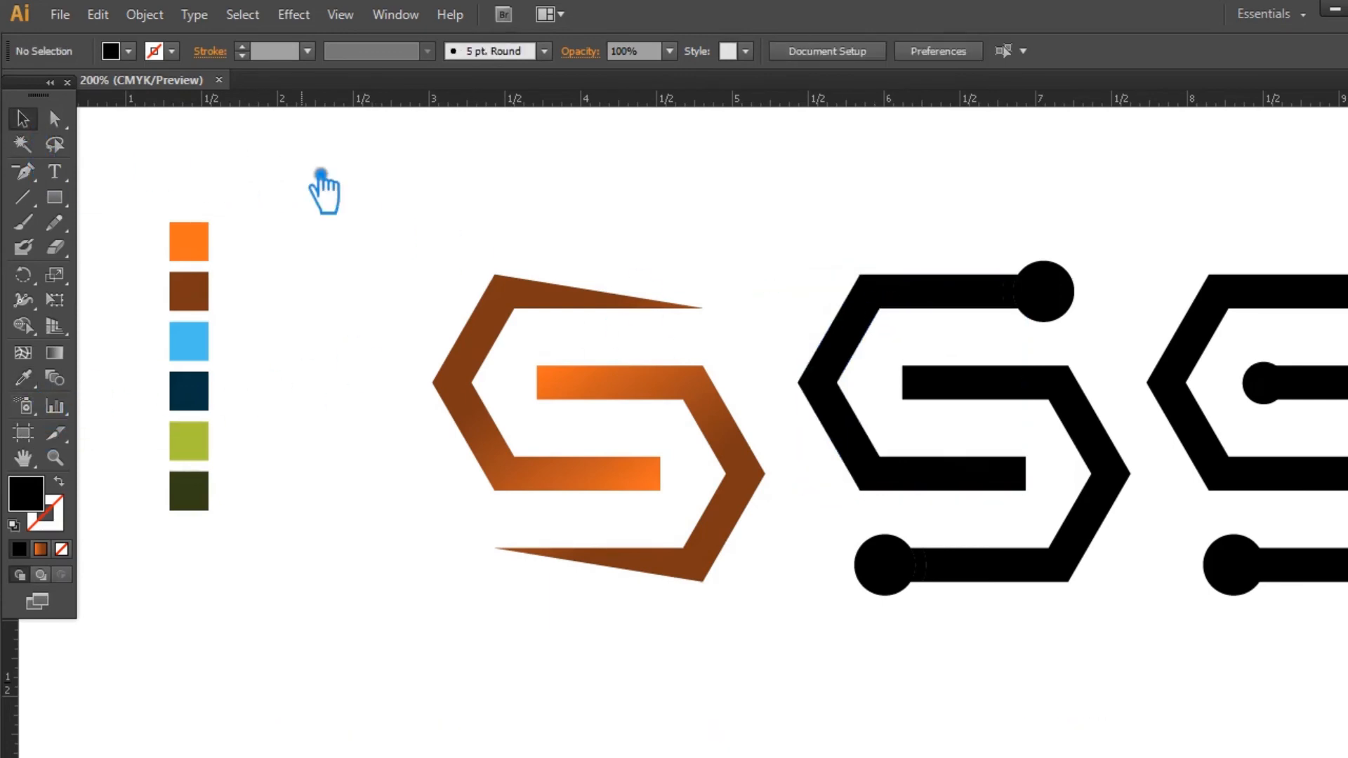
click(928, 305)
click(24, 378)
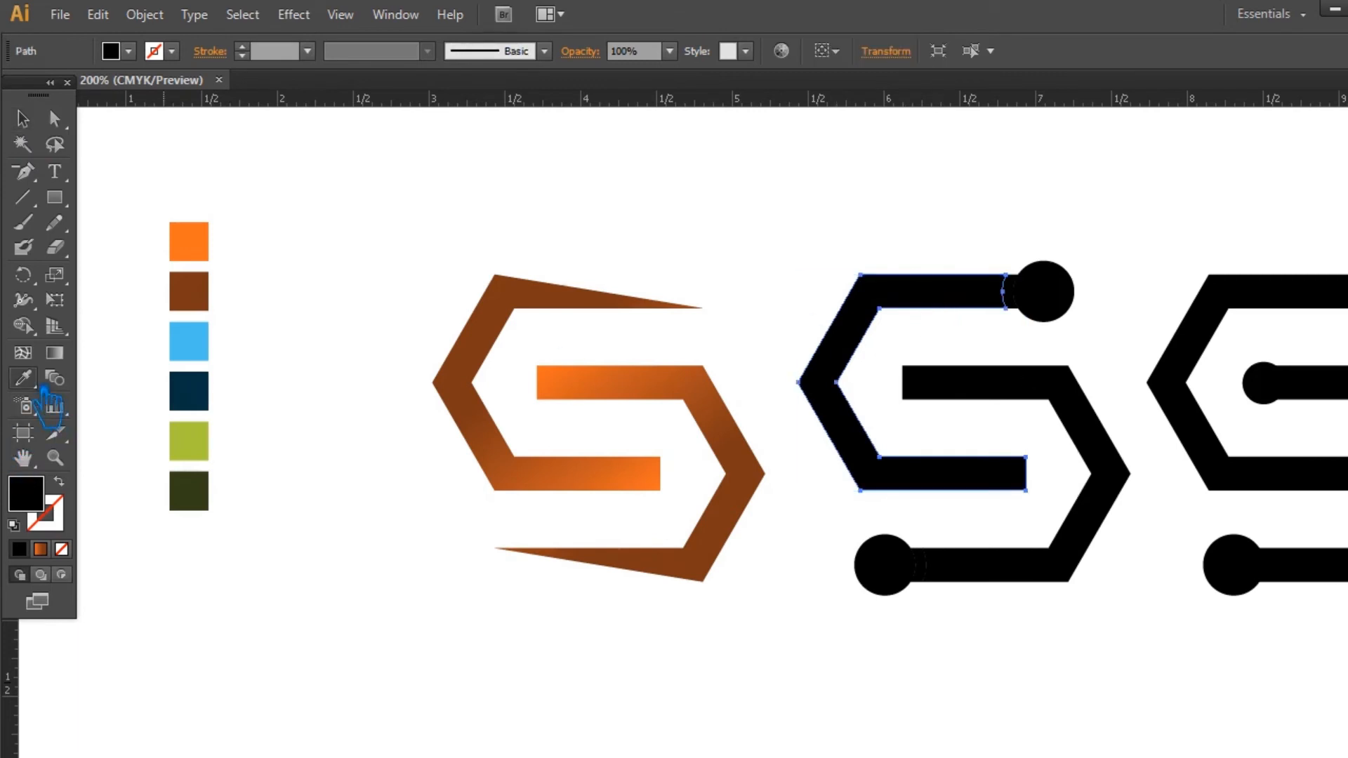
click(502, 350)
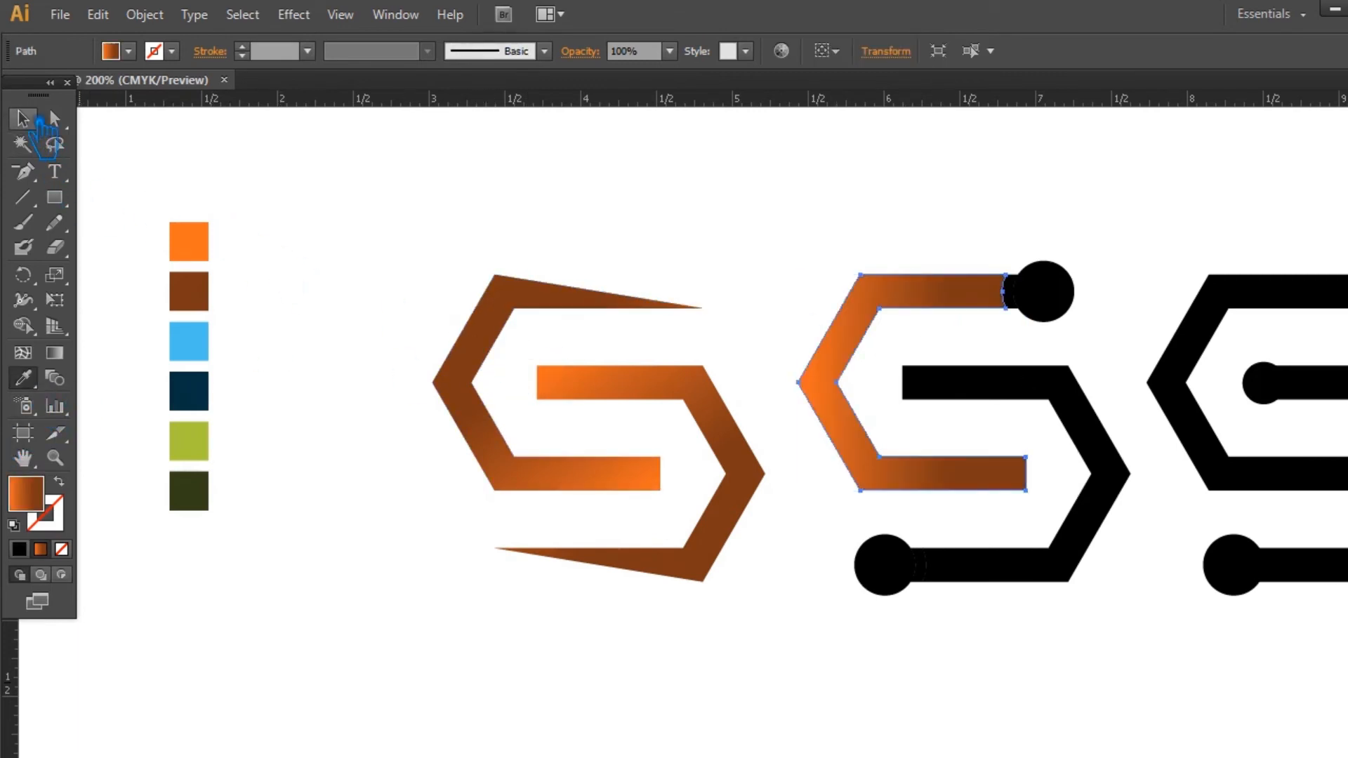
click(322, 340)
Step: Copy the light blue swatch's colour 57C8E8 and apply it to the first gradient stop of the second S's left half
click(200, 343)
double_click(28, 495)
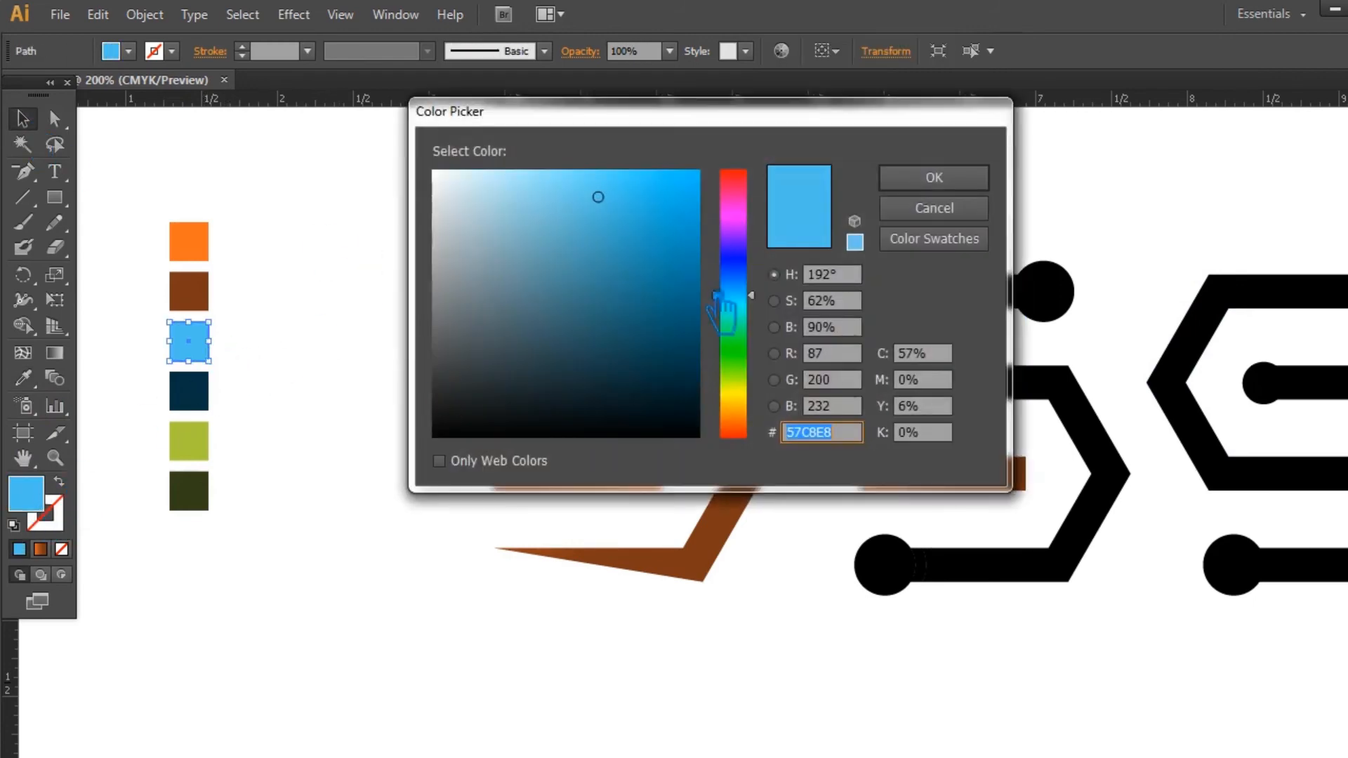
click(938, 180)
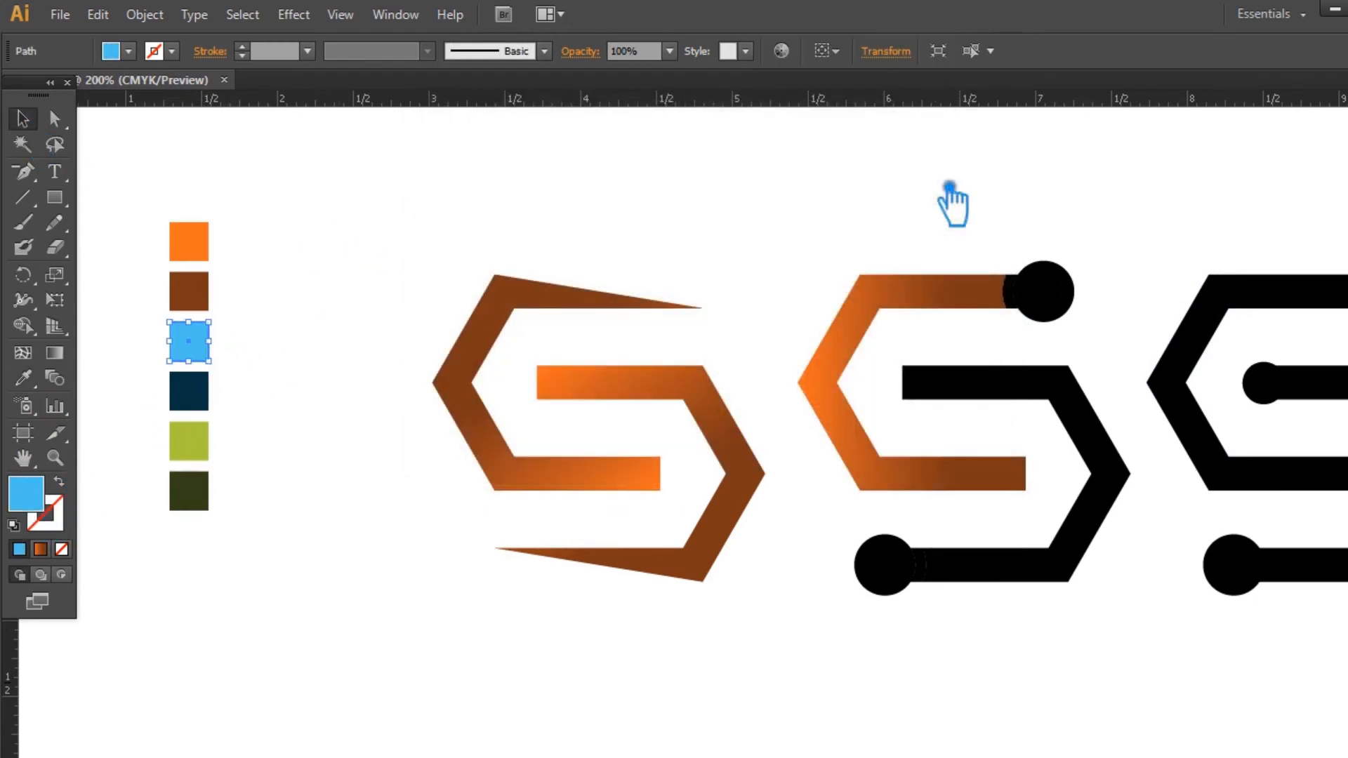
click(936, 320)
click(1343, 441)
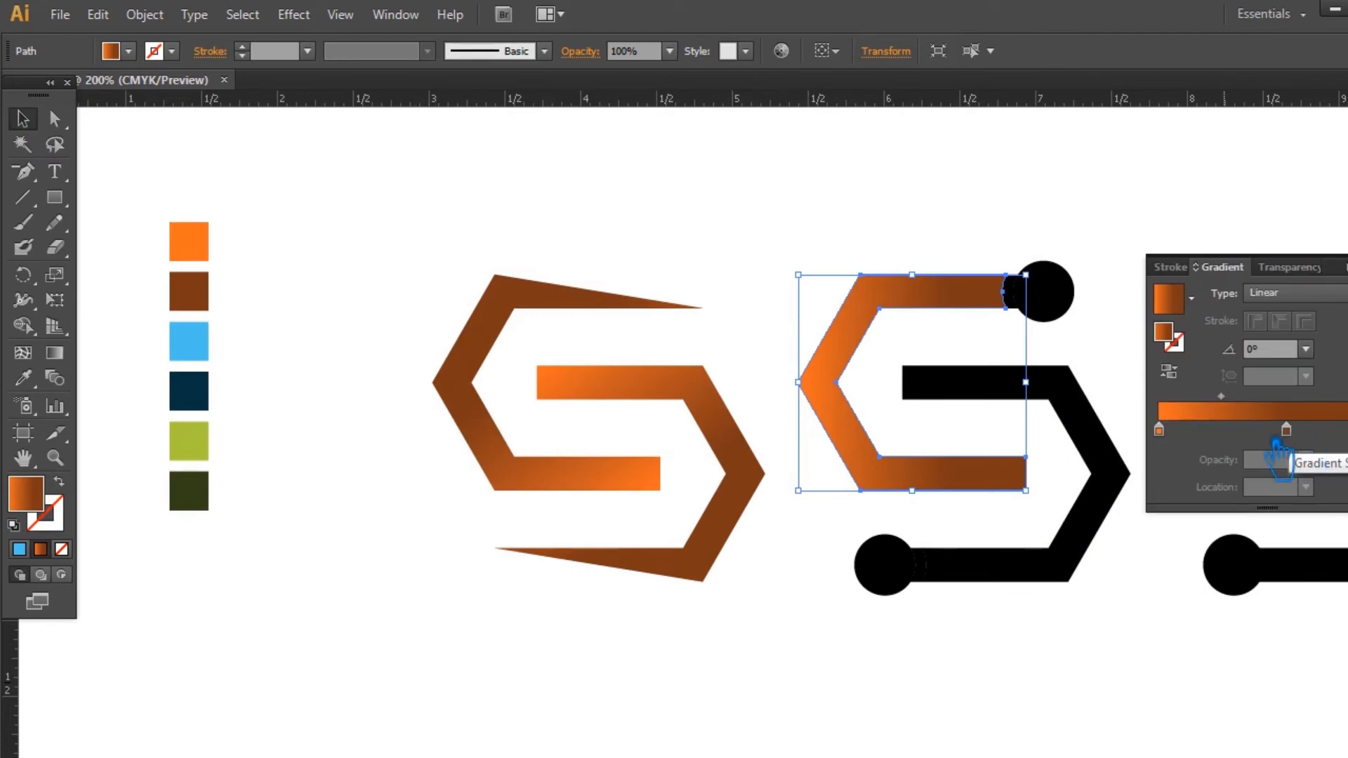
click(1159, 430)
double_click(1182, 342)
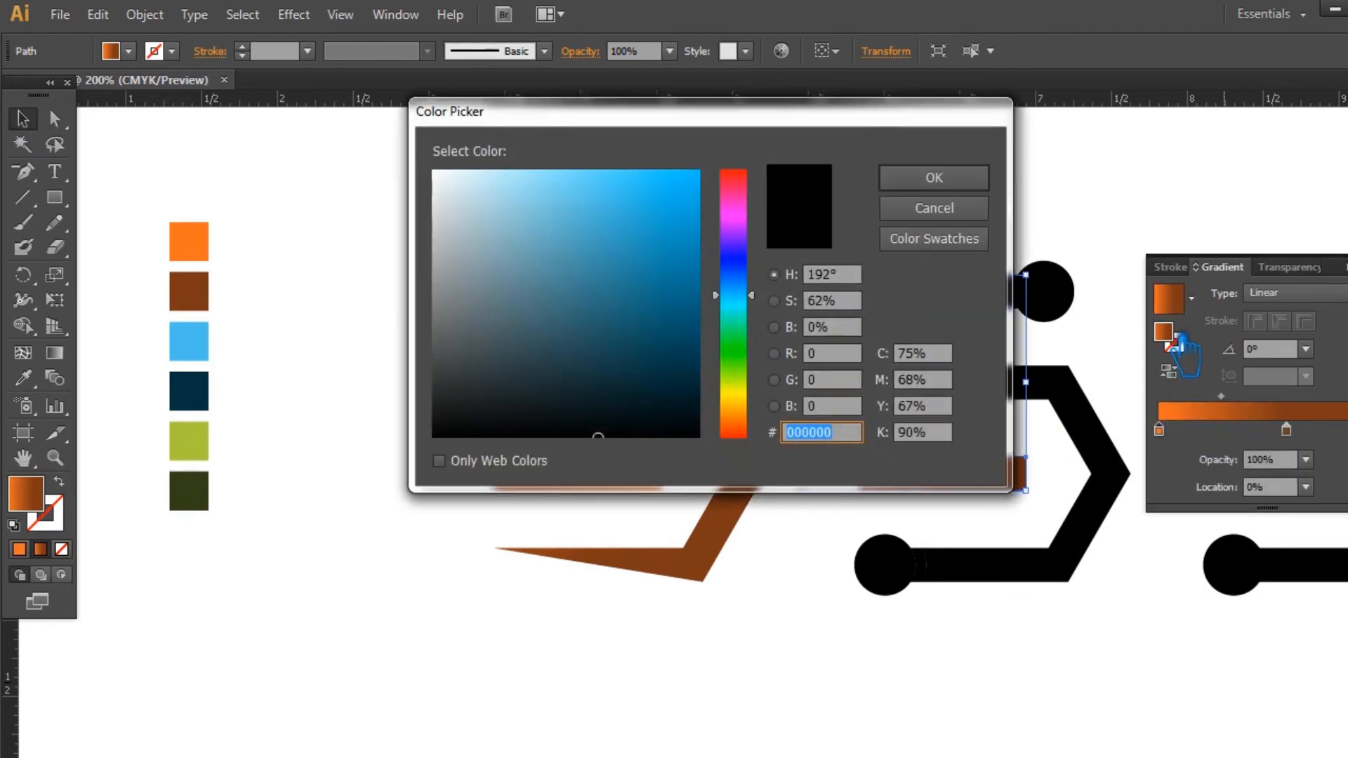
click(973, 187)
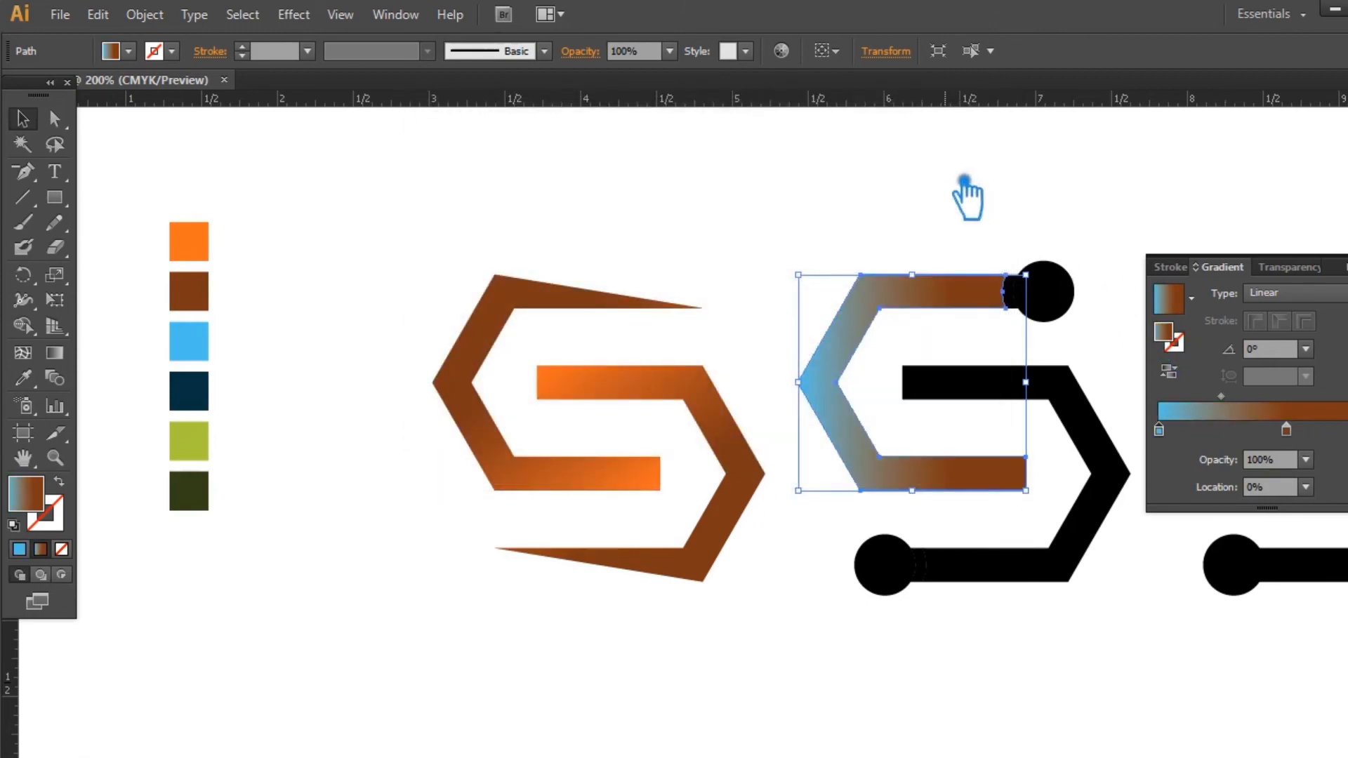
Step: Copy the dark blue swatch's colour 00323E and apply it to the brown gradient stop of the second S's left half
click(189, 393)
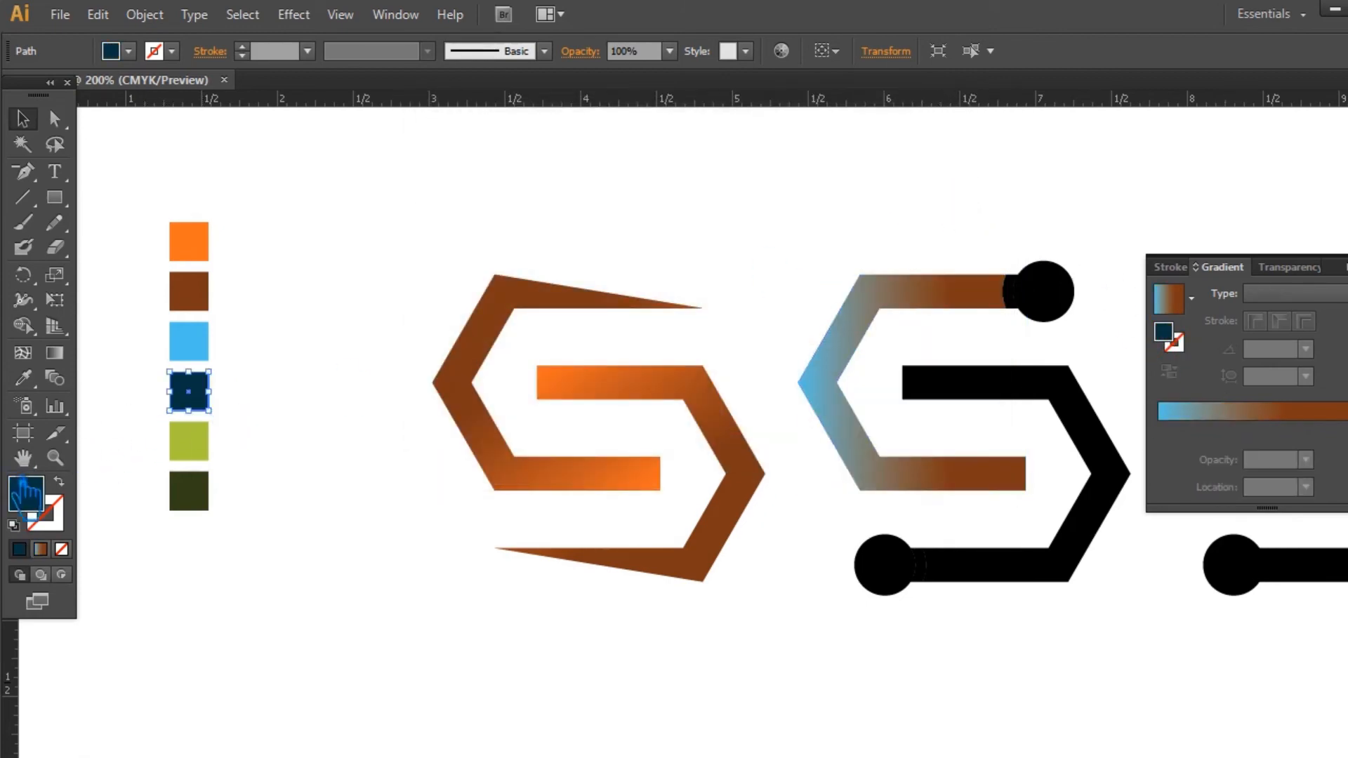
double_click(42, 520)
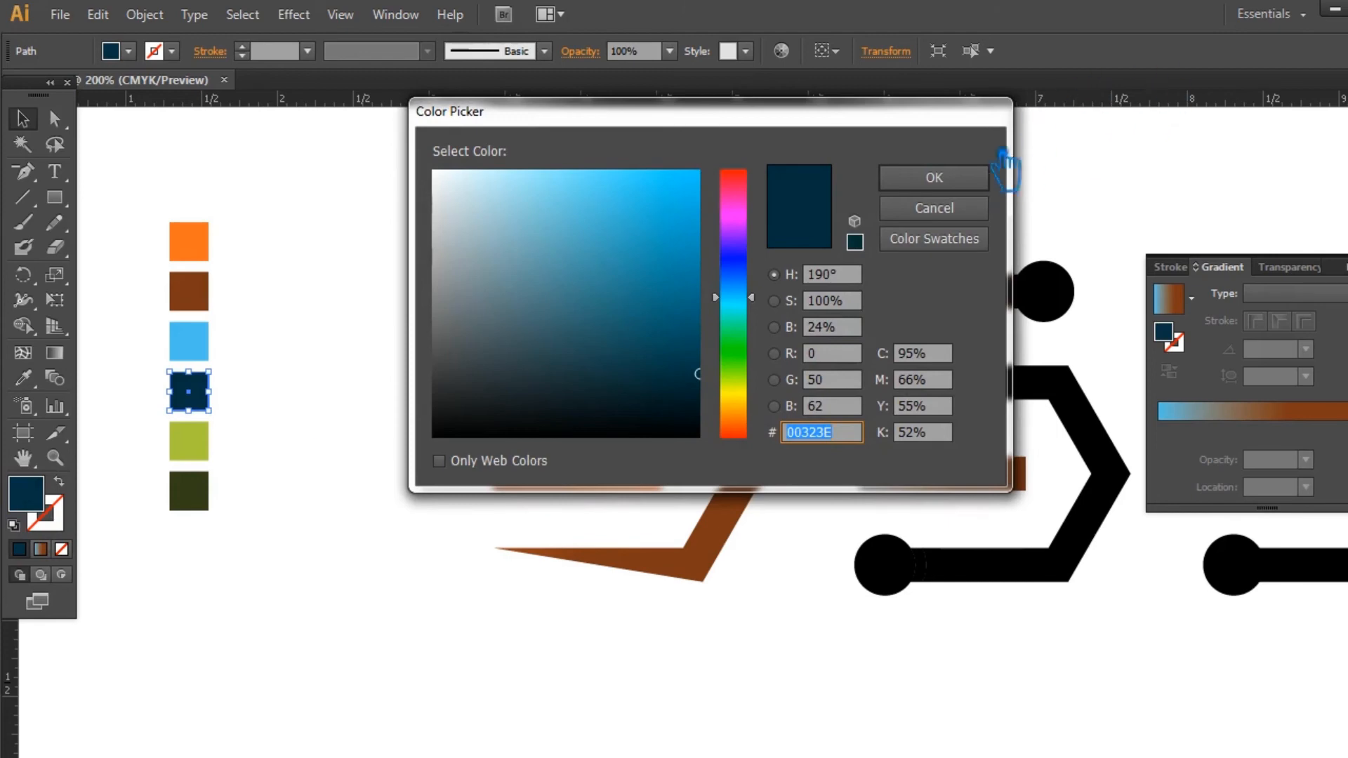
click(972, 179)
click(941, 296)
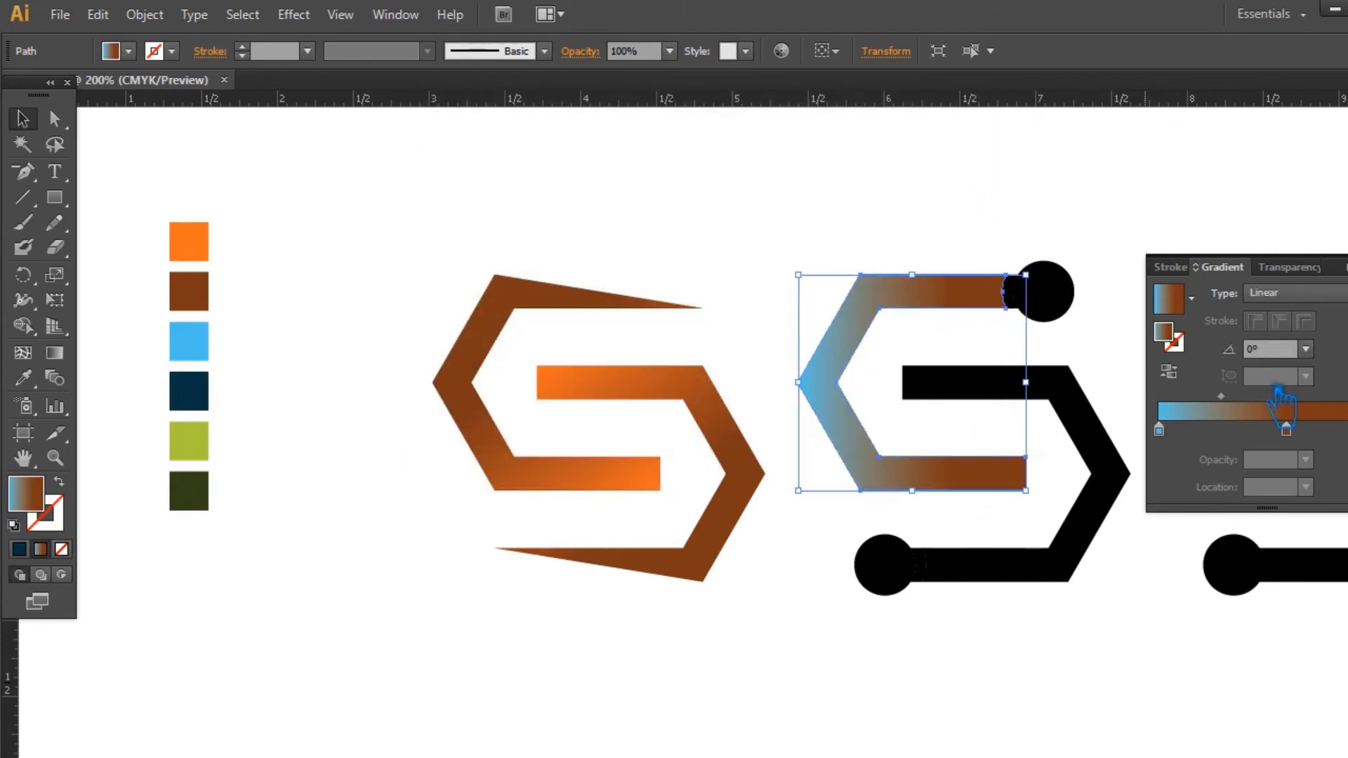
click(1287, 430)
double_click(1187, 339)
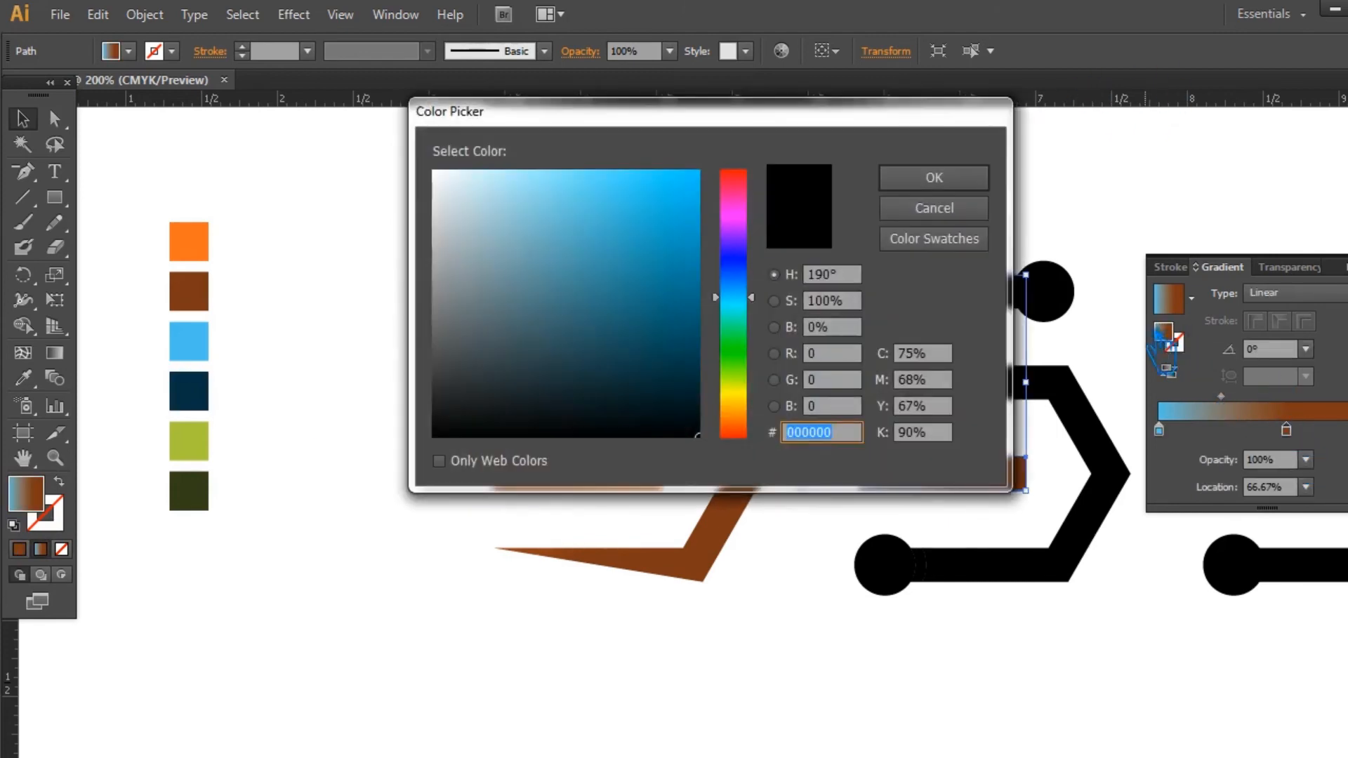
click(966, 188)
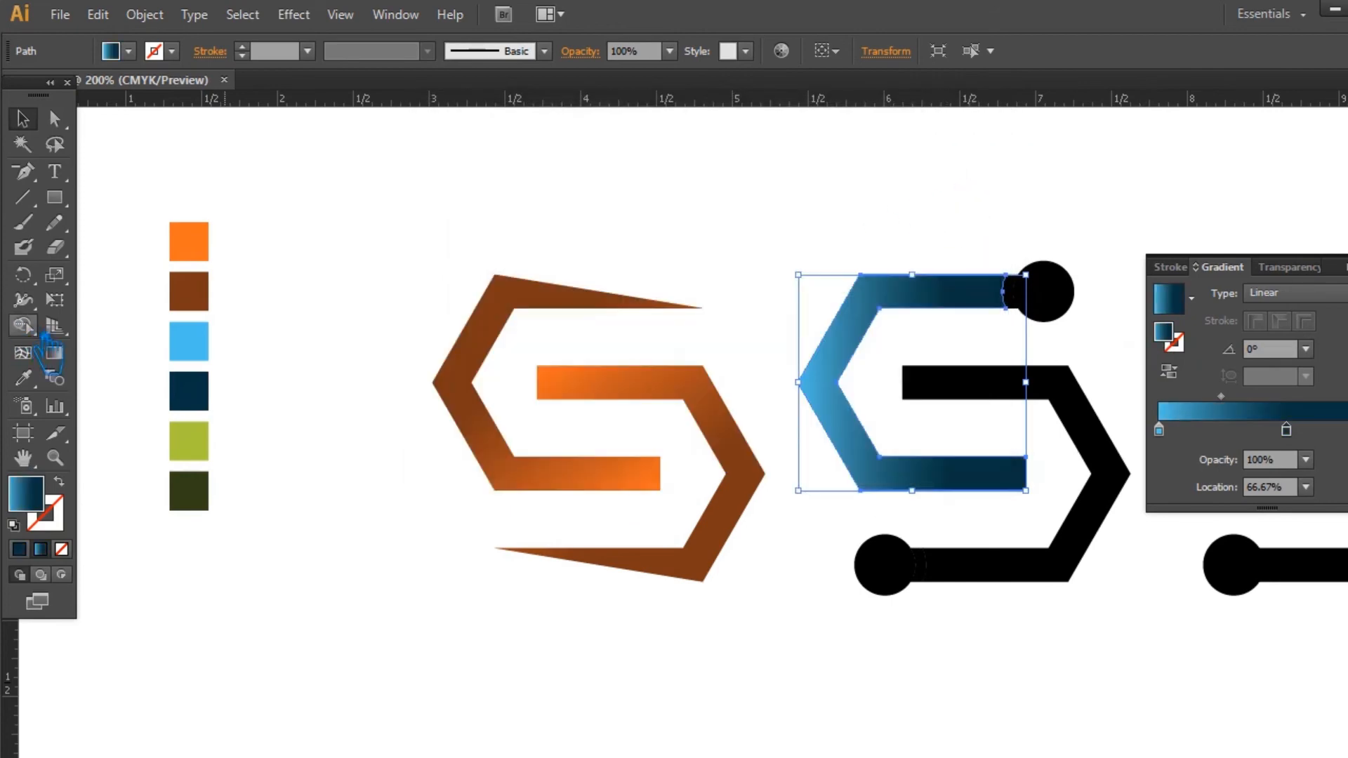
Step: Redirect the gradient of the second S's left half diagonally, from its lower arm's end to its upper corner
click(54, 350)
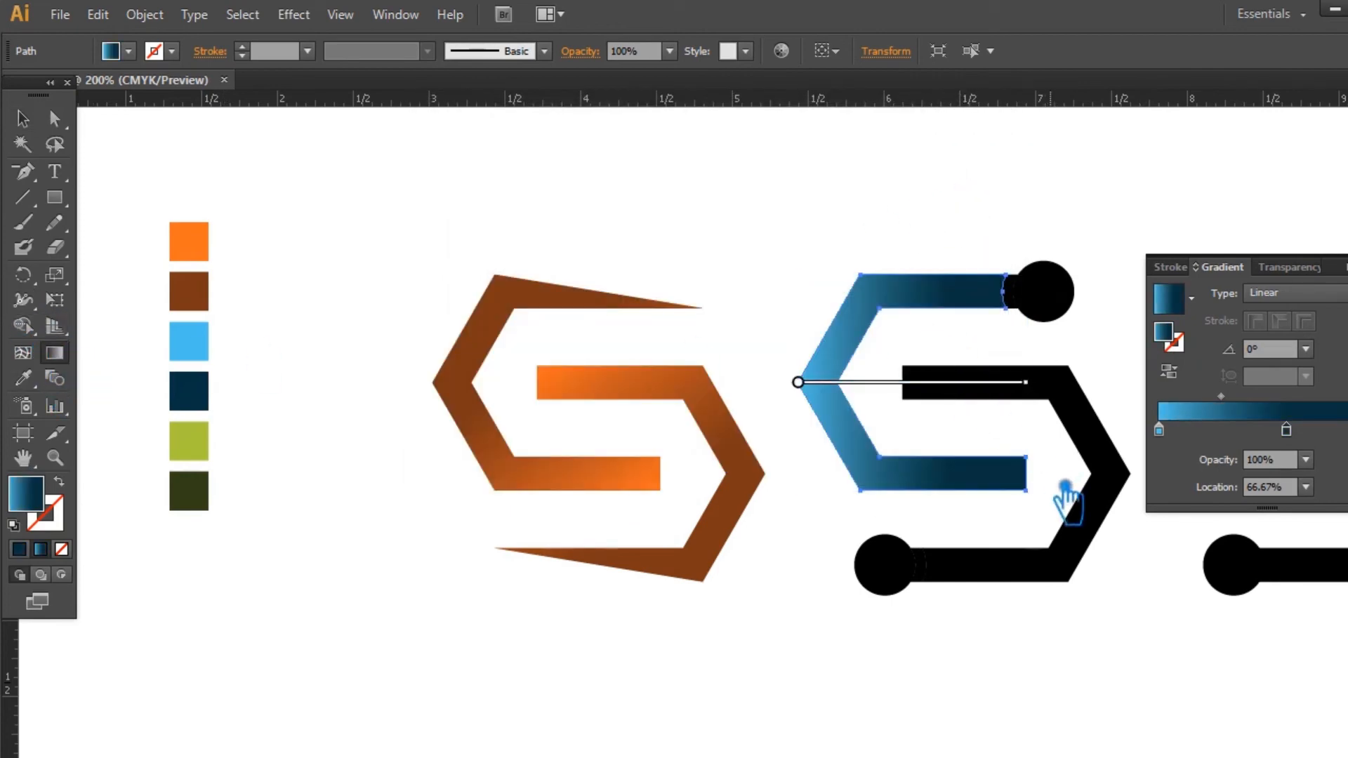
drag(1044, 502, 881, 289)
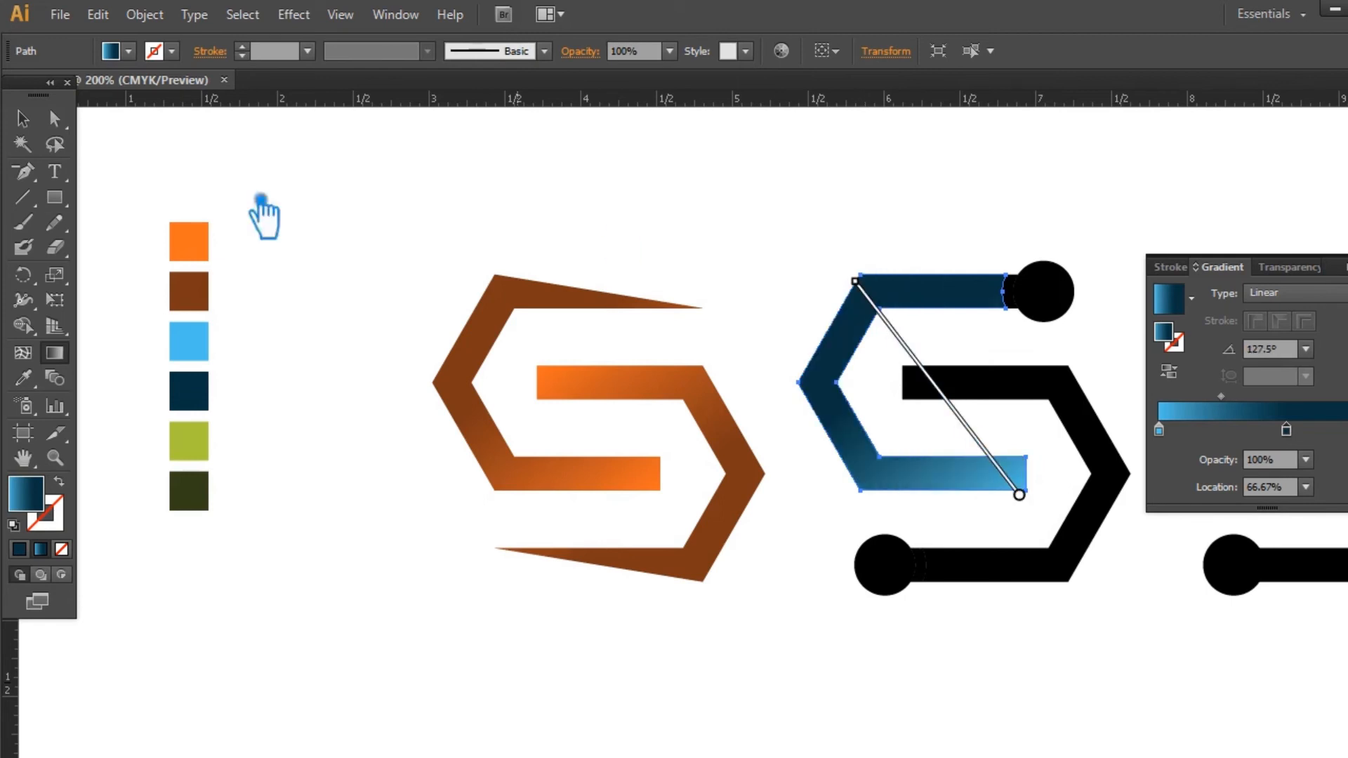
click(23, 118)
click(1056, 617)
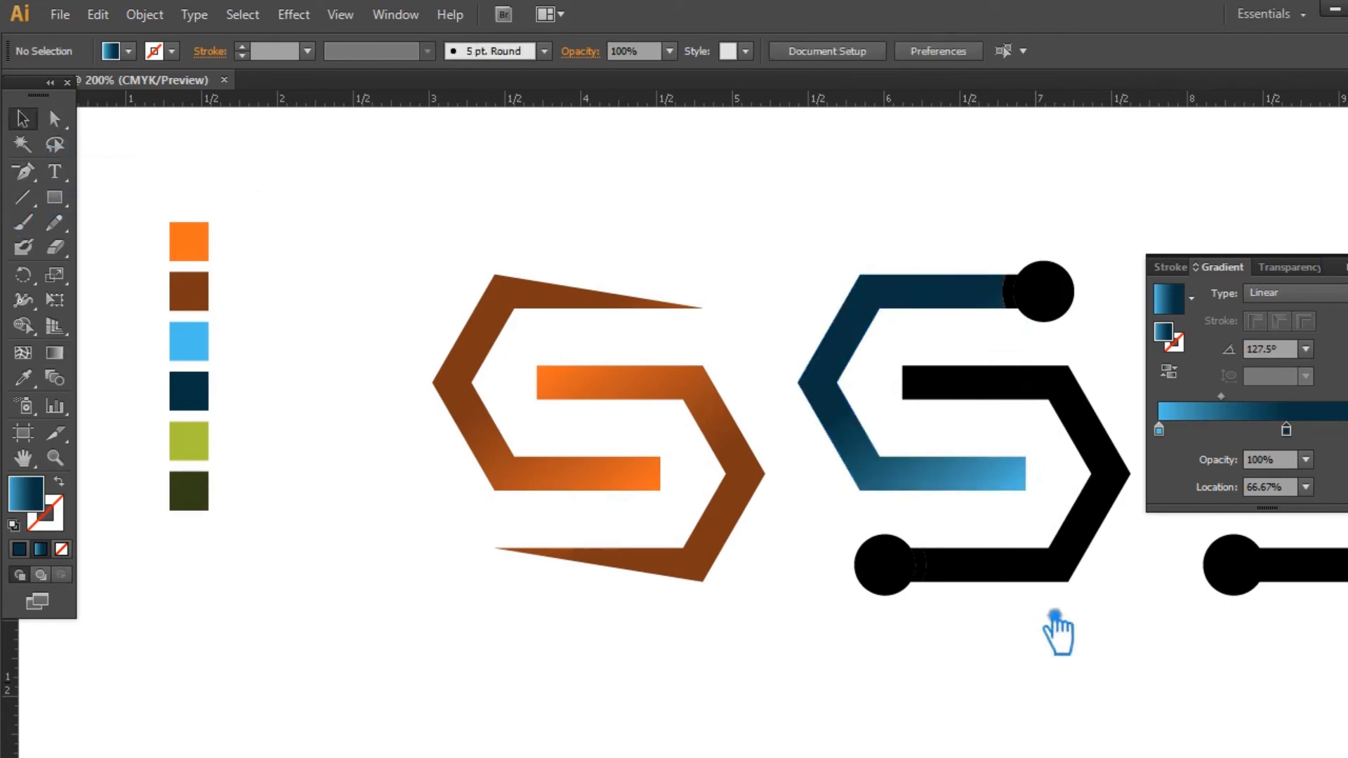
Step: Fill the second S's upper circle with the light blue swatch's colour using the Eyedropper
click(1017, 300)
click(1066, 341)
click(1011, 302)
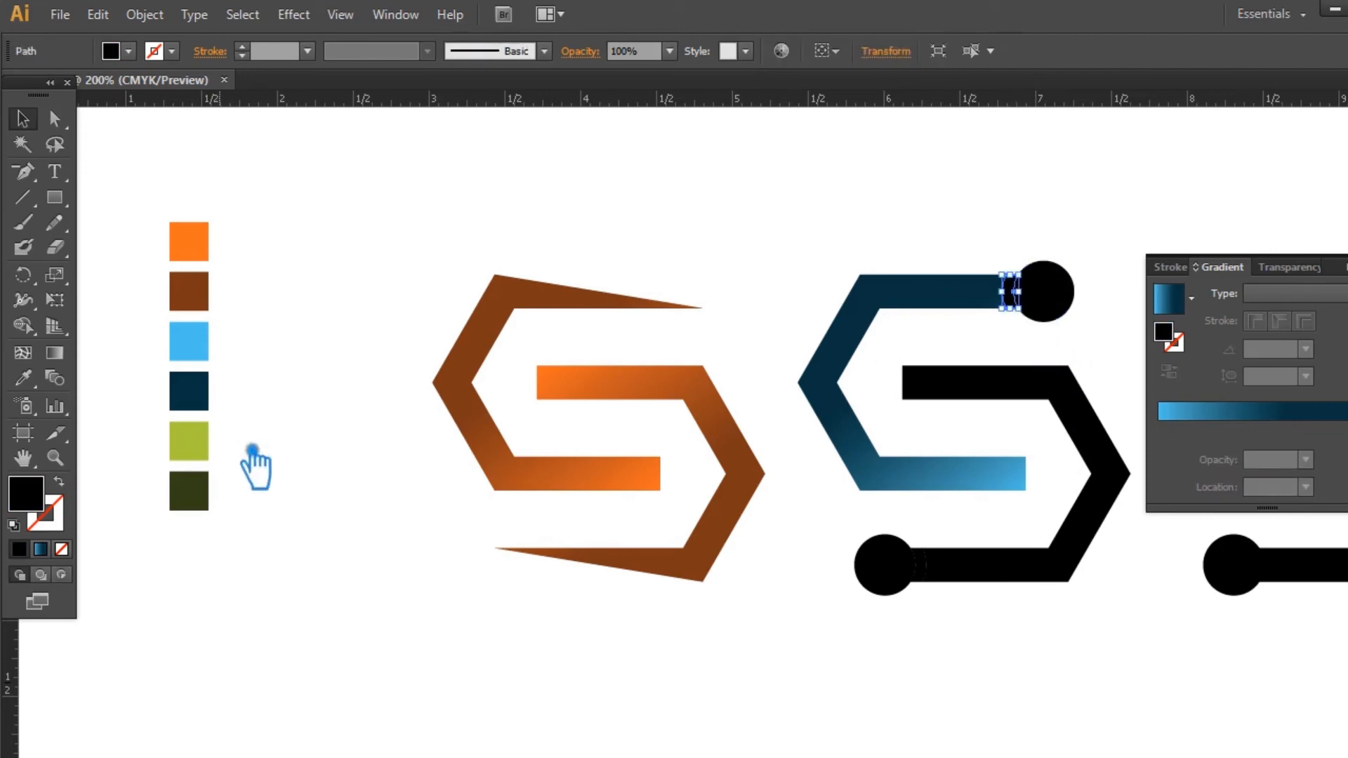
click(1058, 309)
click(23, 378)
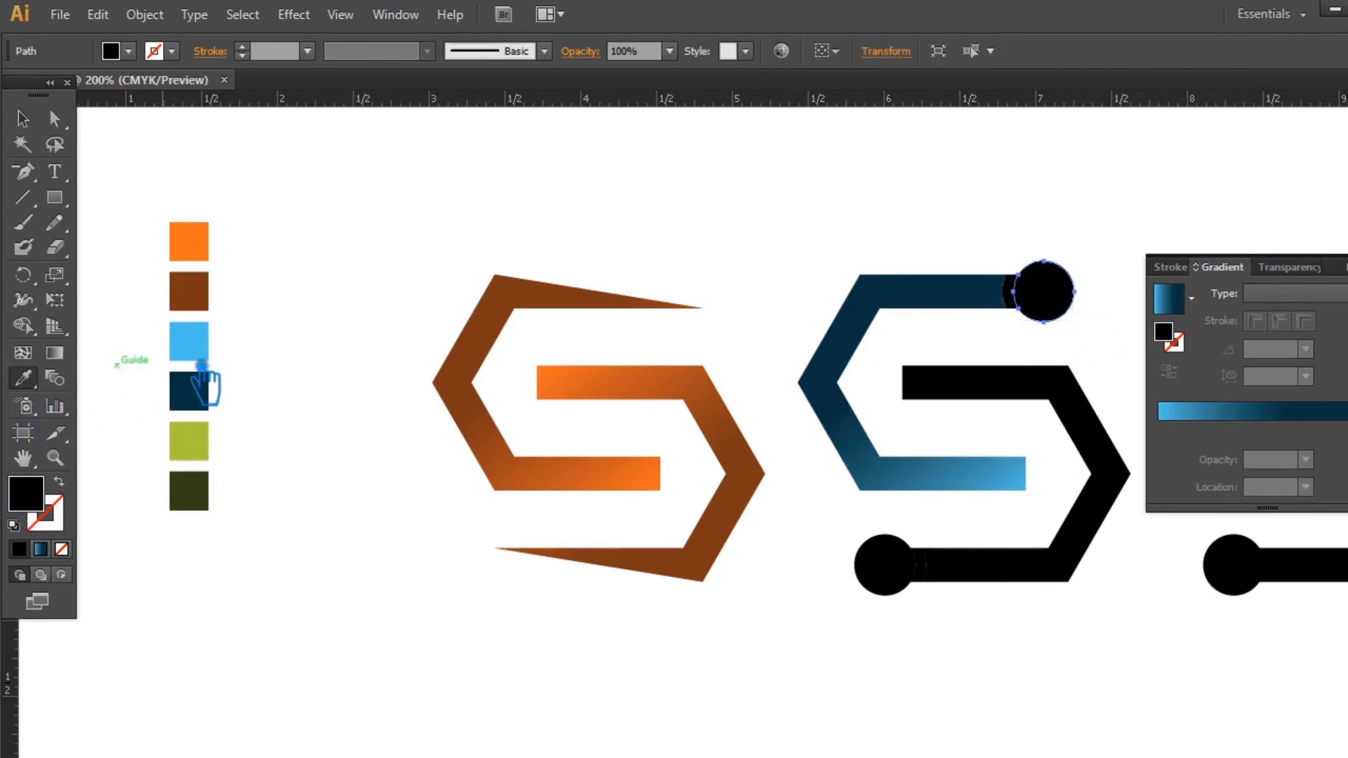
click(205, 358)
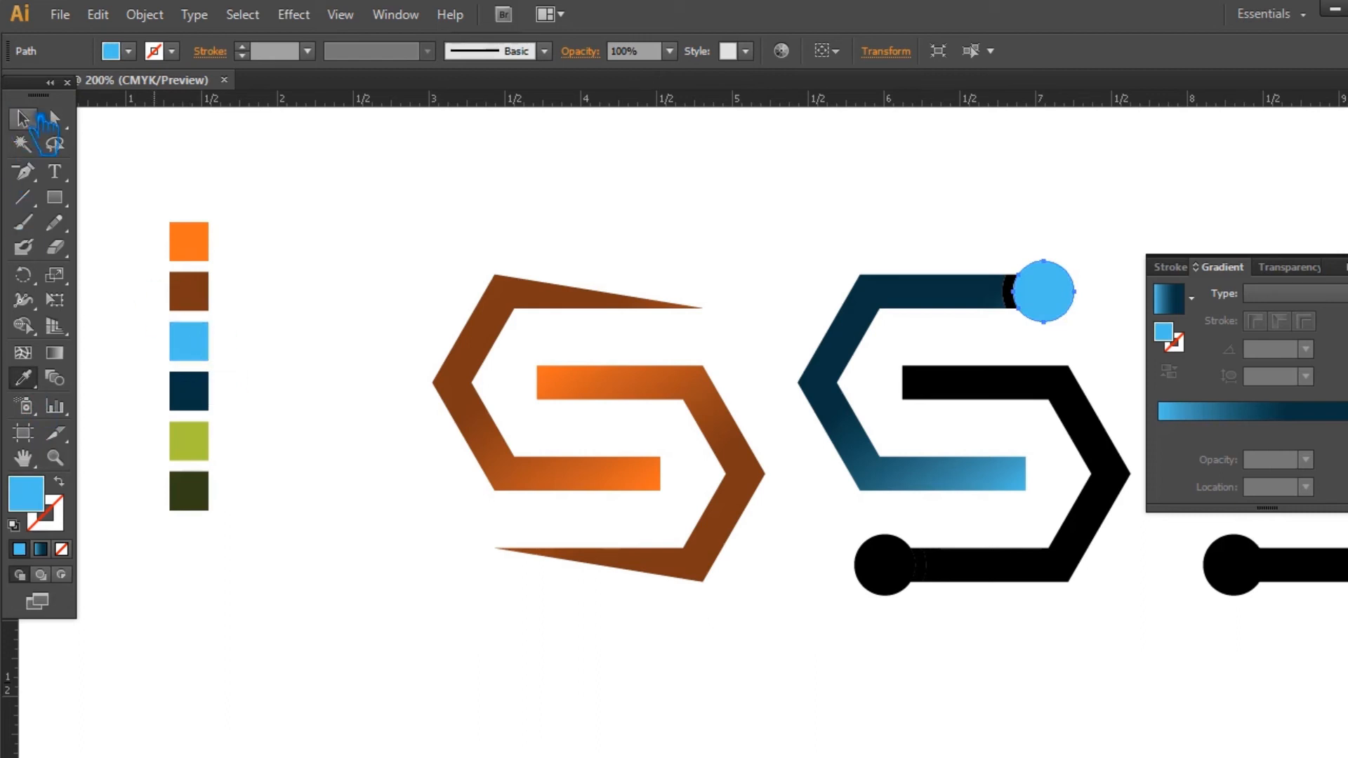
click(39, 119)
click(445, 195)
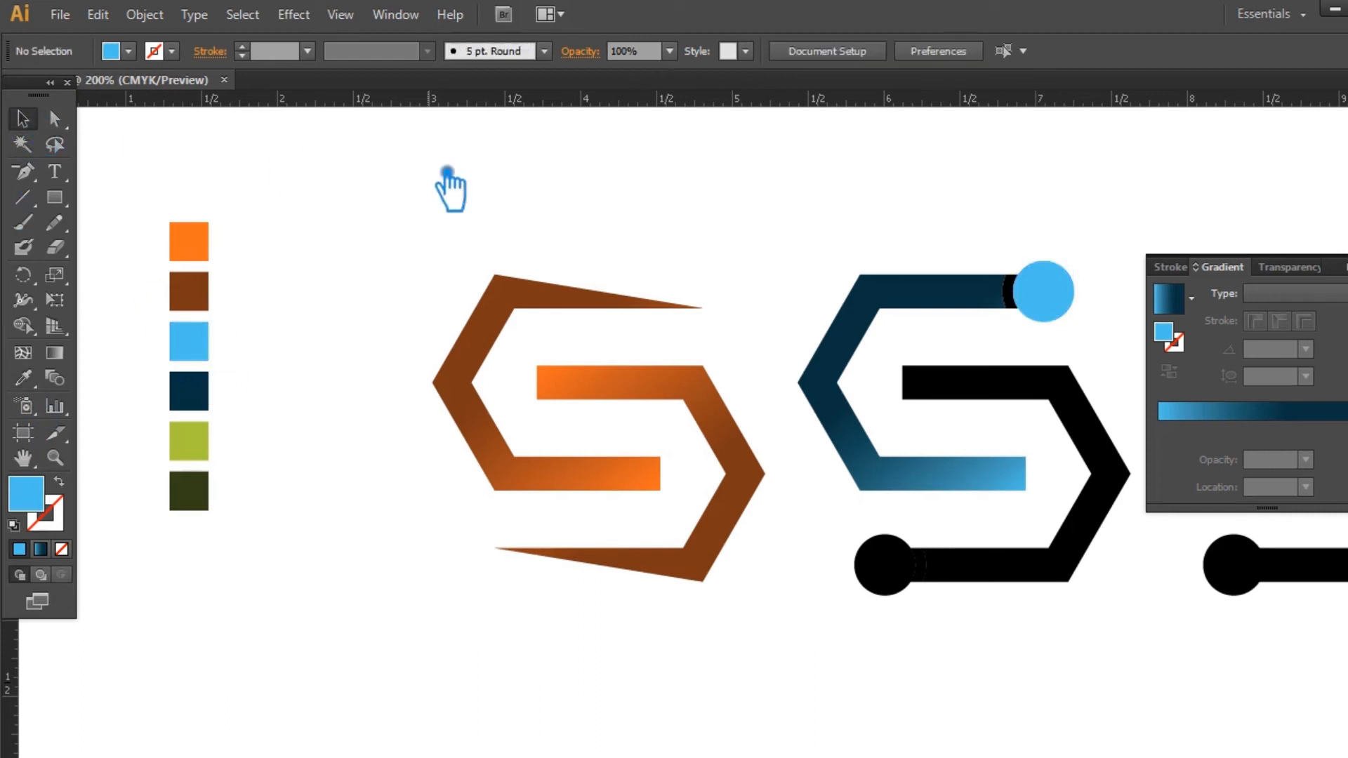
Step: Fill the small piece beside the second S's upper circle with the dark blue swatch's colour and darken it to about 001B1E
click(1011, 309)
click(200, 390)
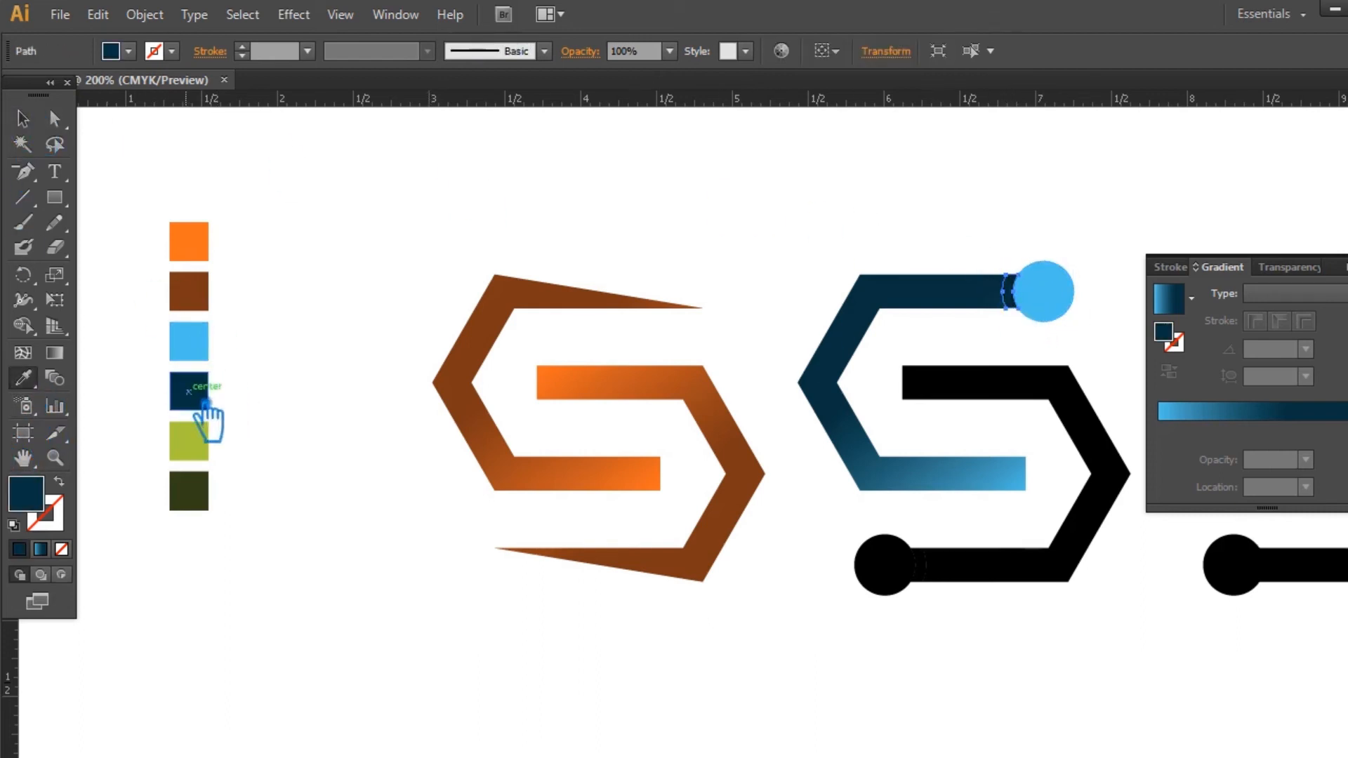
double_click(28, 496)
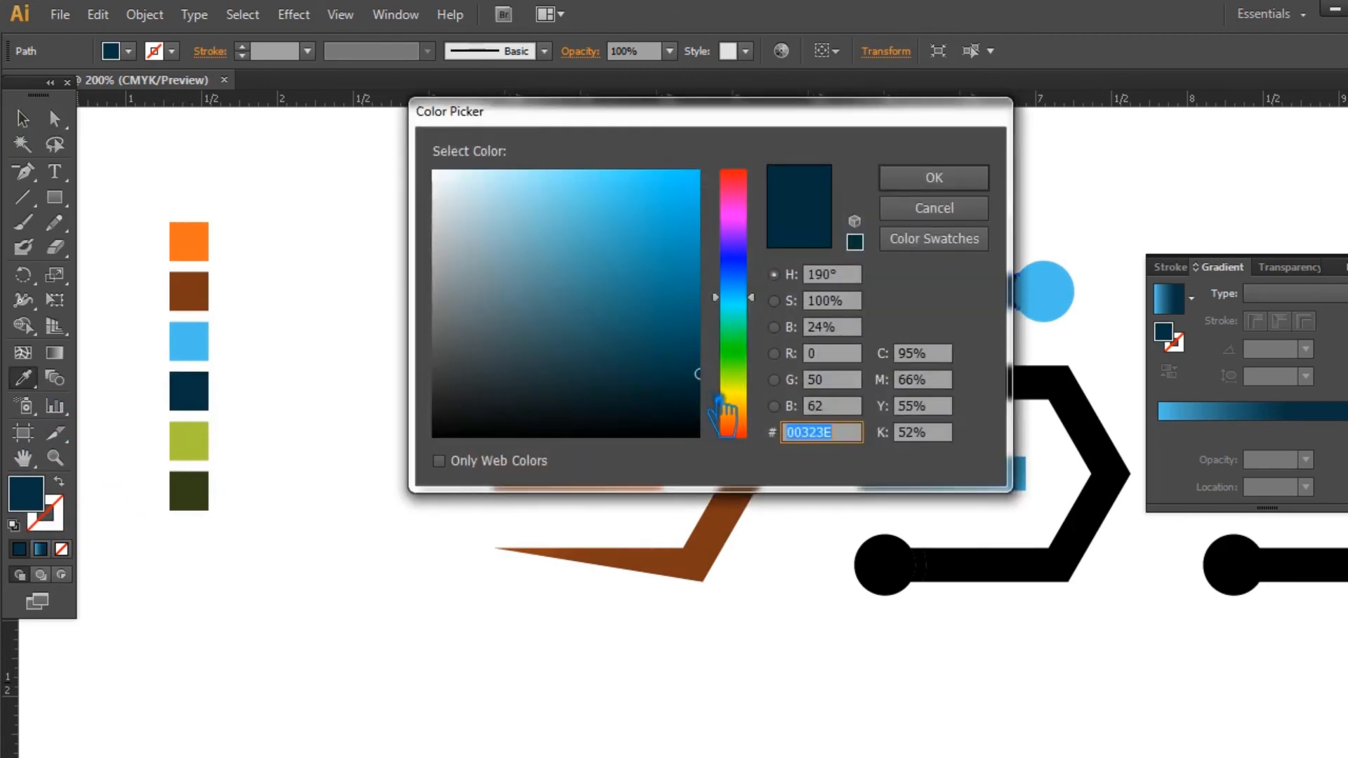
click(963, 184)
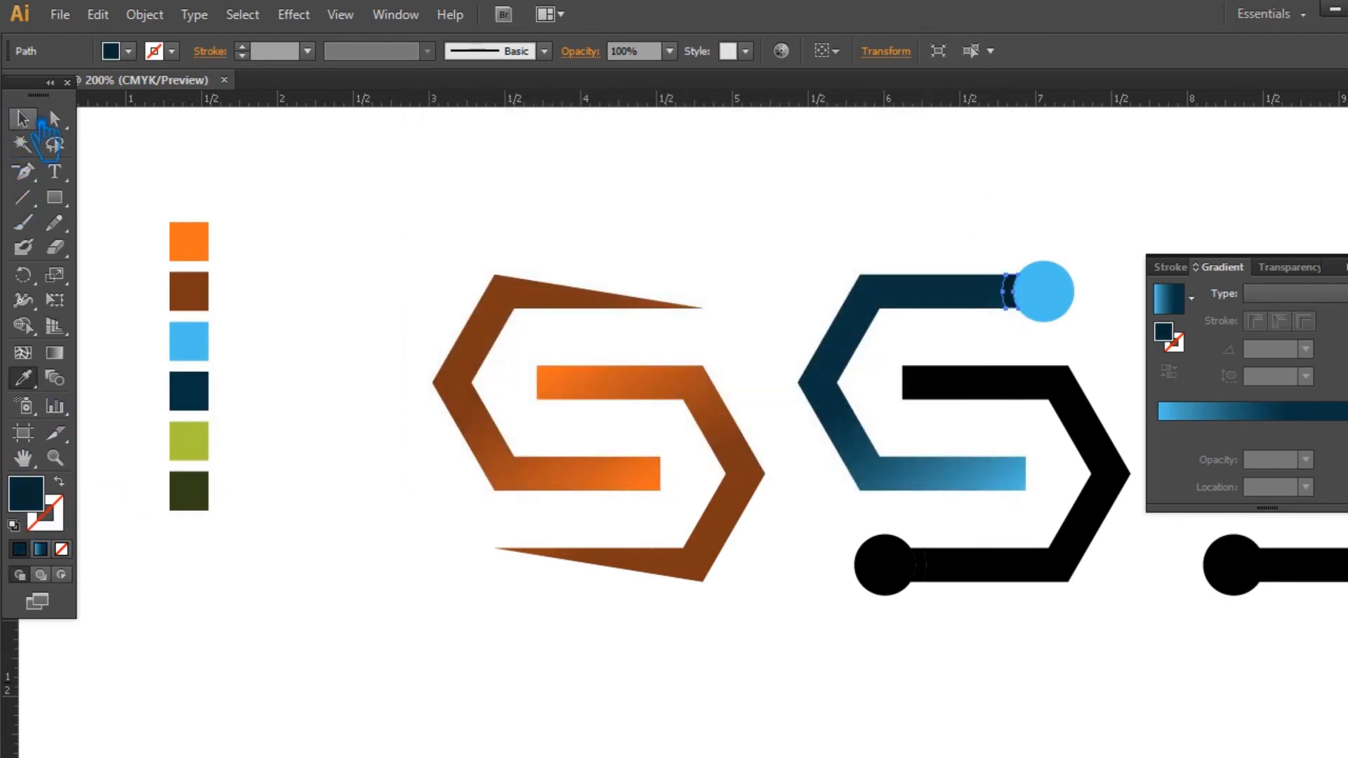
double_click(40, 507)
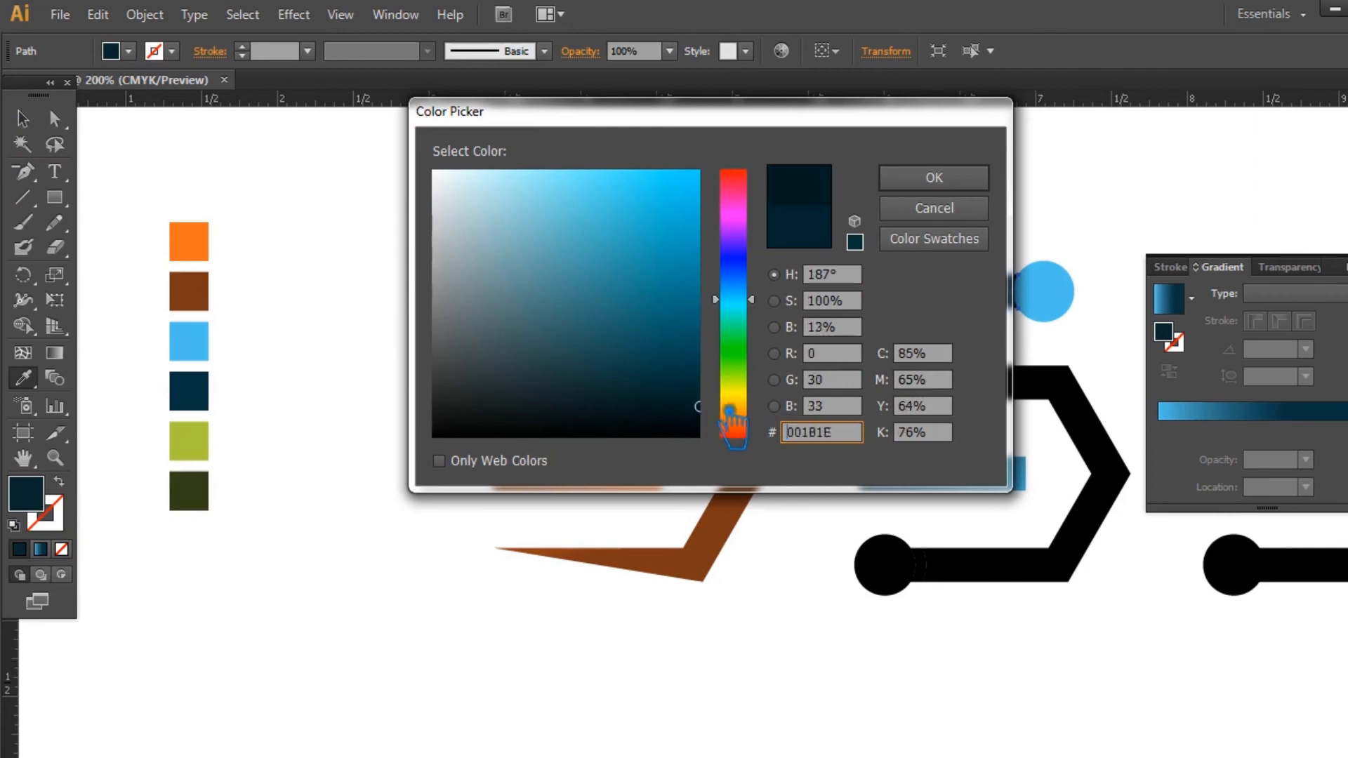
click(935, 179)
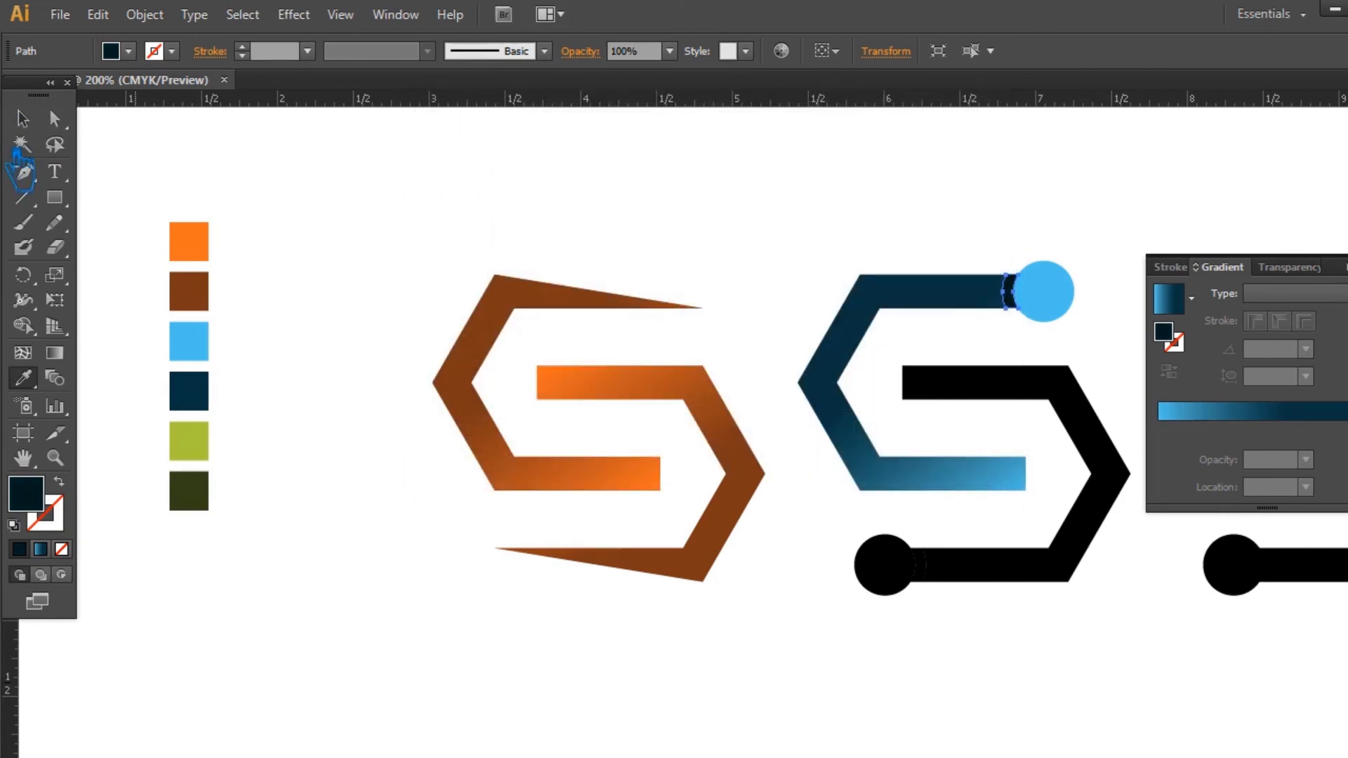
click(535, 197)
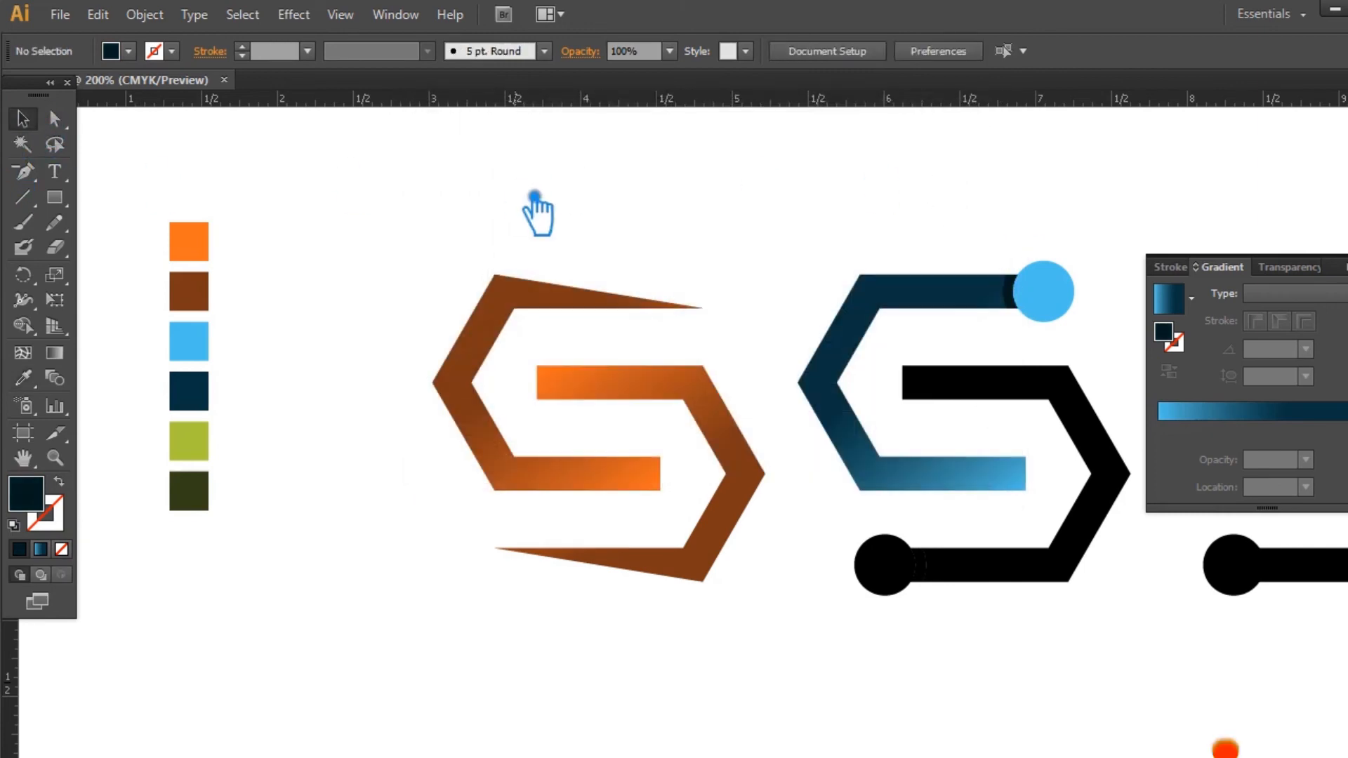
Step: Sample the left half's blue gradient onto the second S's right half and redirect it diagonally from the inner arm's end to the lower corner
click(1063, 449)
click(23, 378)
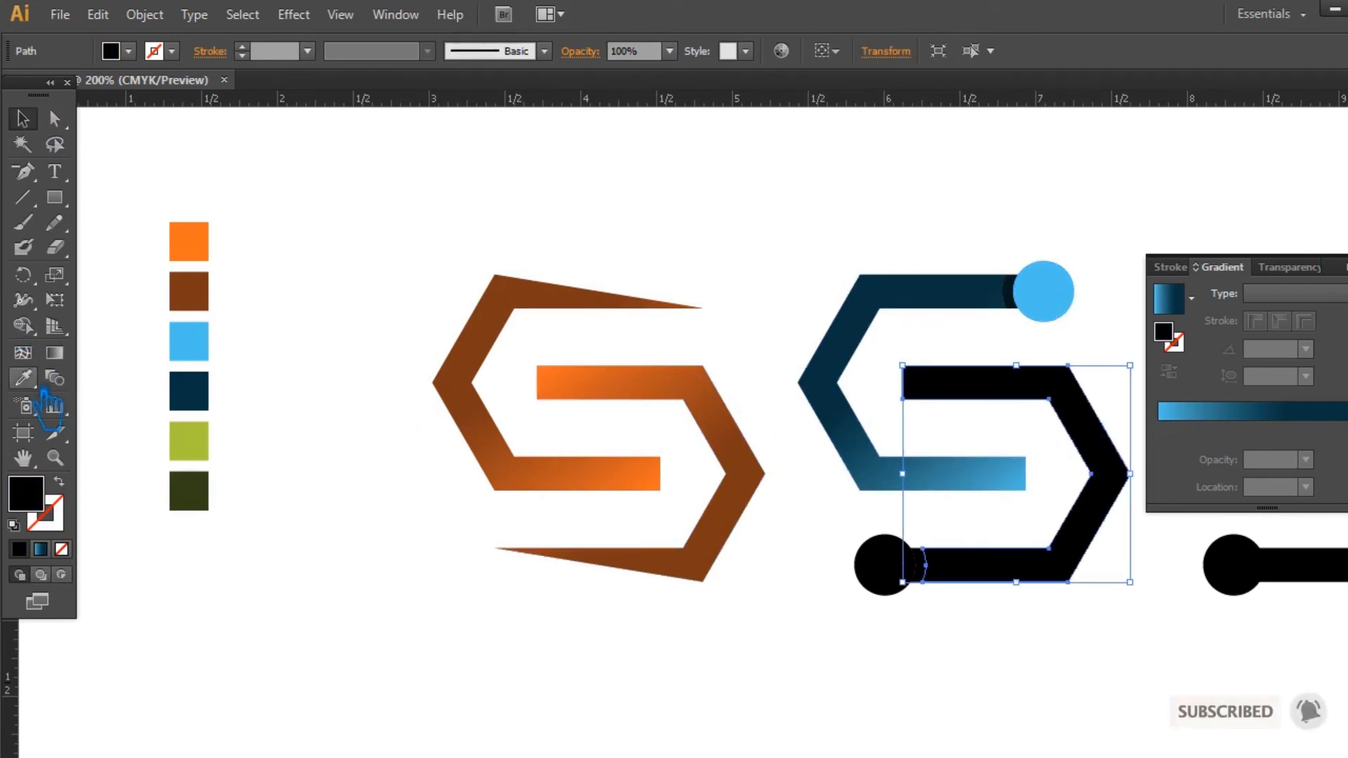
click(869, 323)
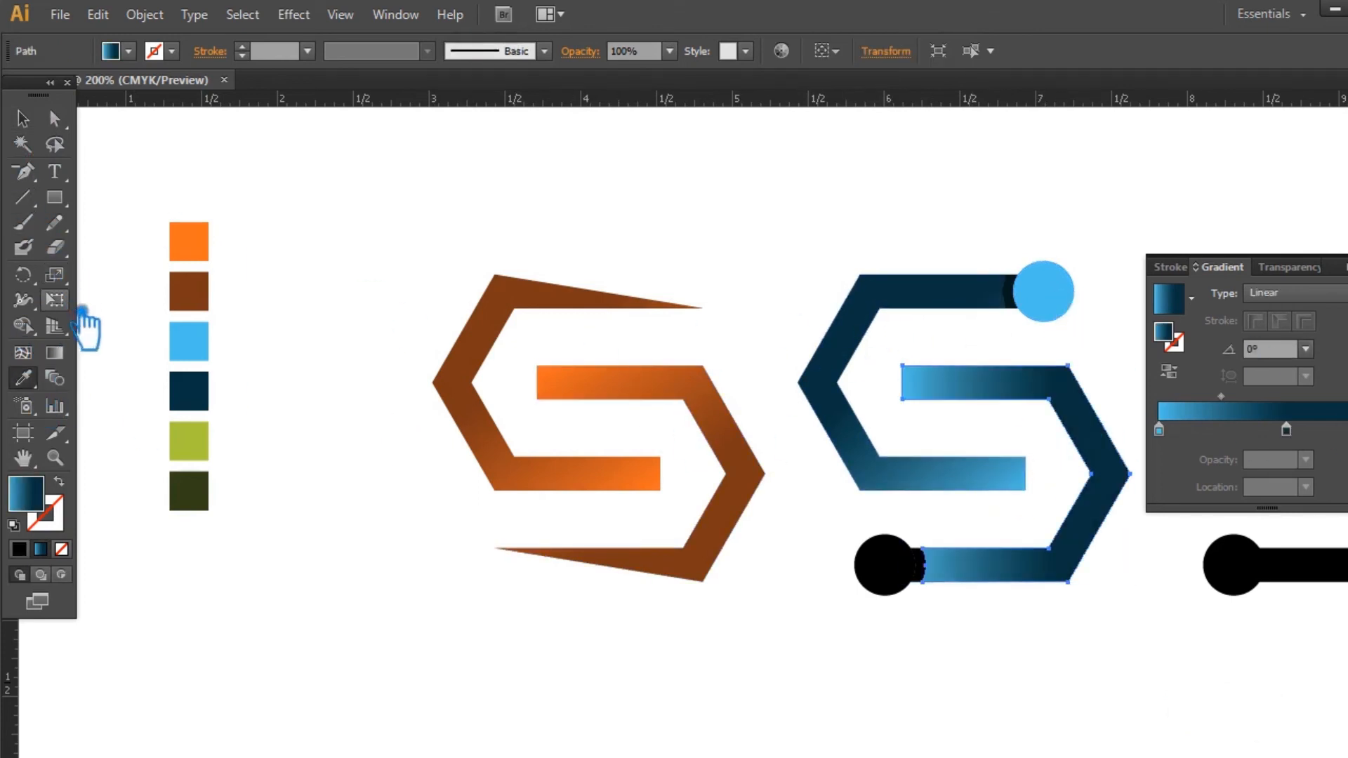
click(55, 352)
drag(904, 367, 1075, 577)
click(22, 118)
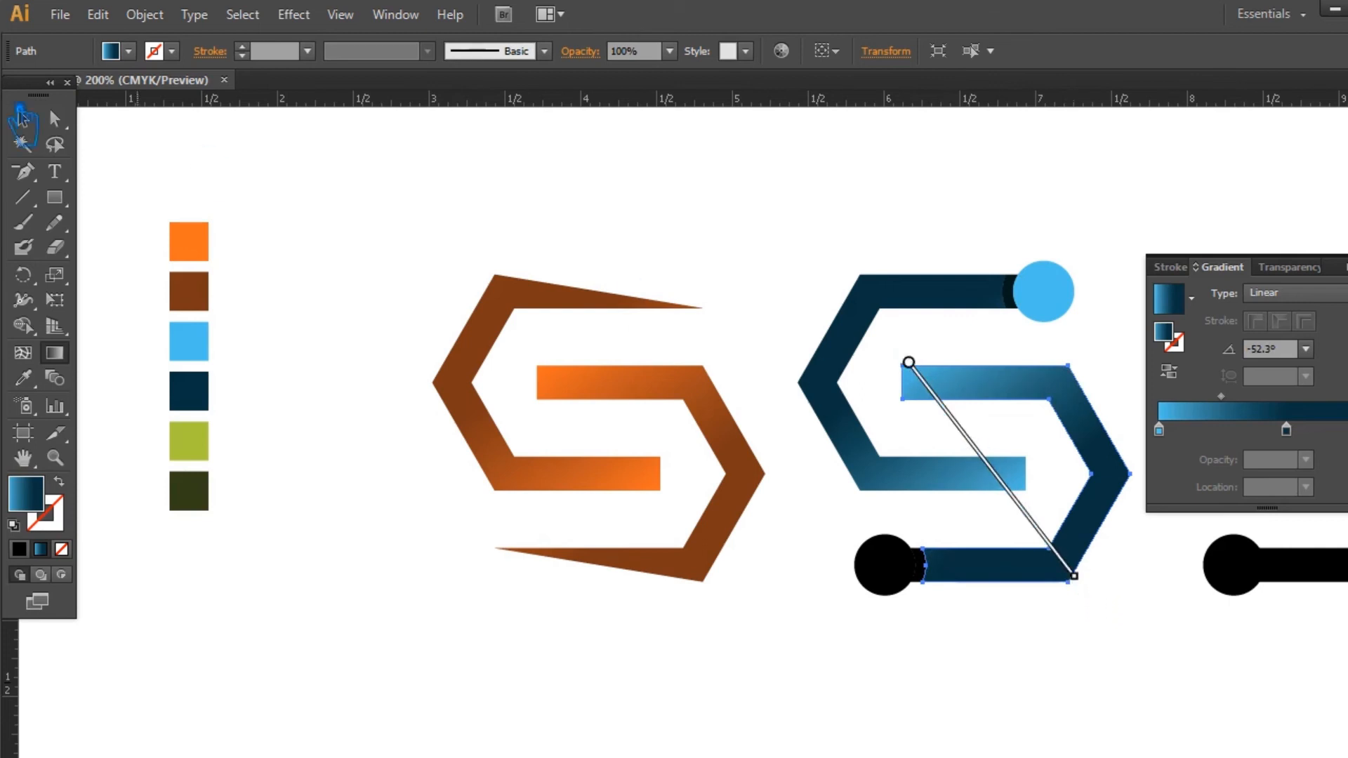
click(828, 524)
Step: Sample the upper circle's light blue fill onto the second S's lower circle
click(906, 562)
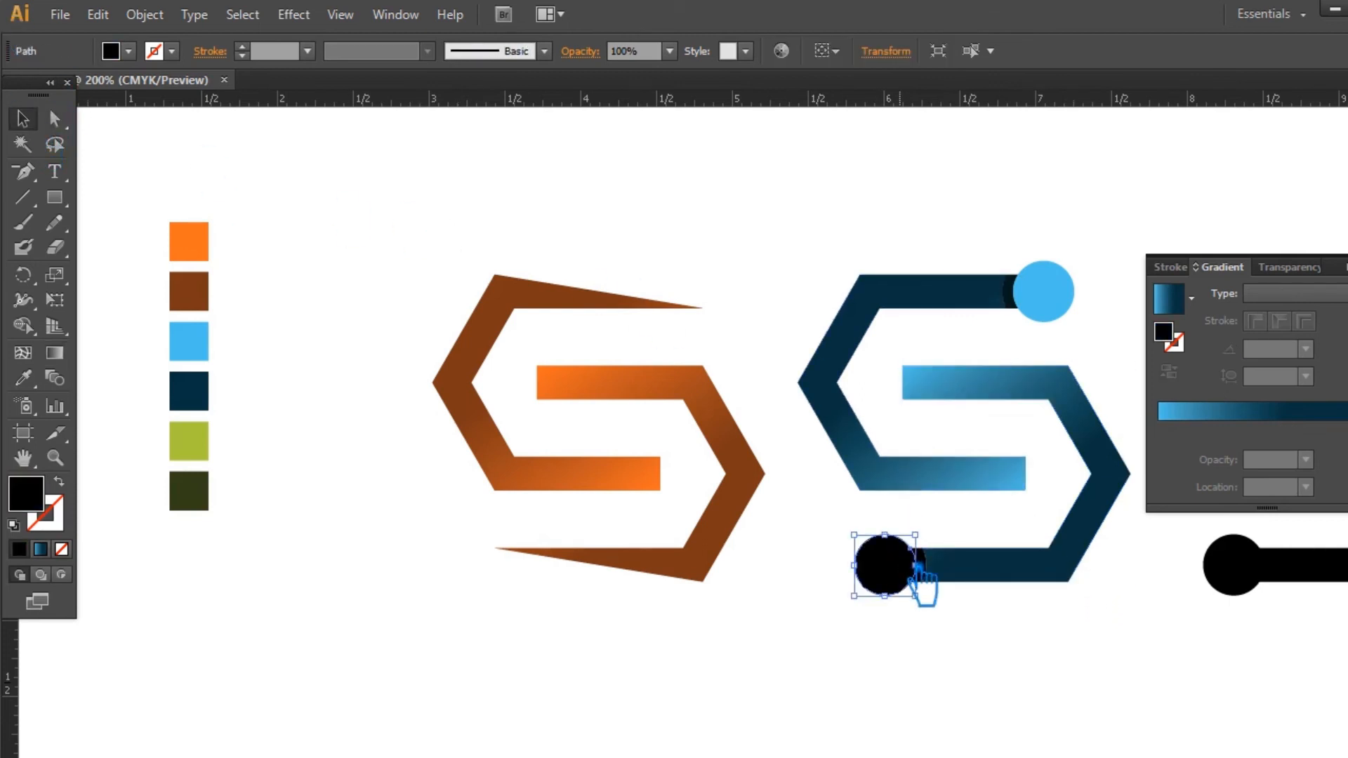
click(23, 378)
click(1057, 301)
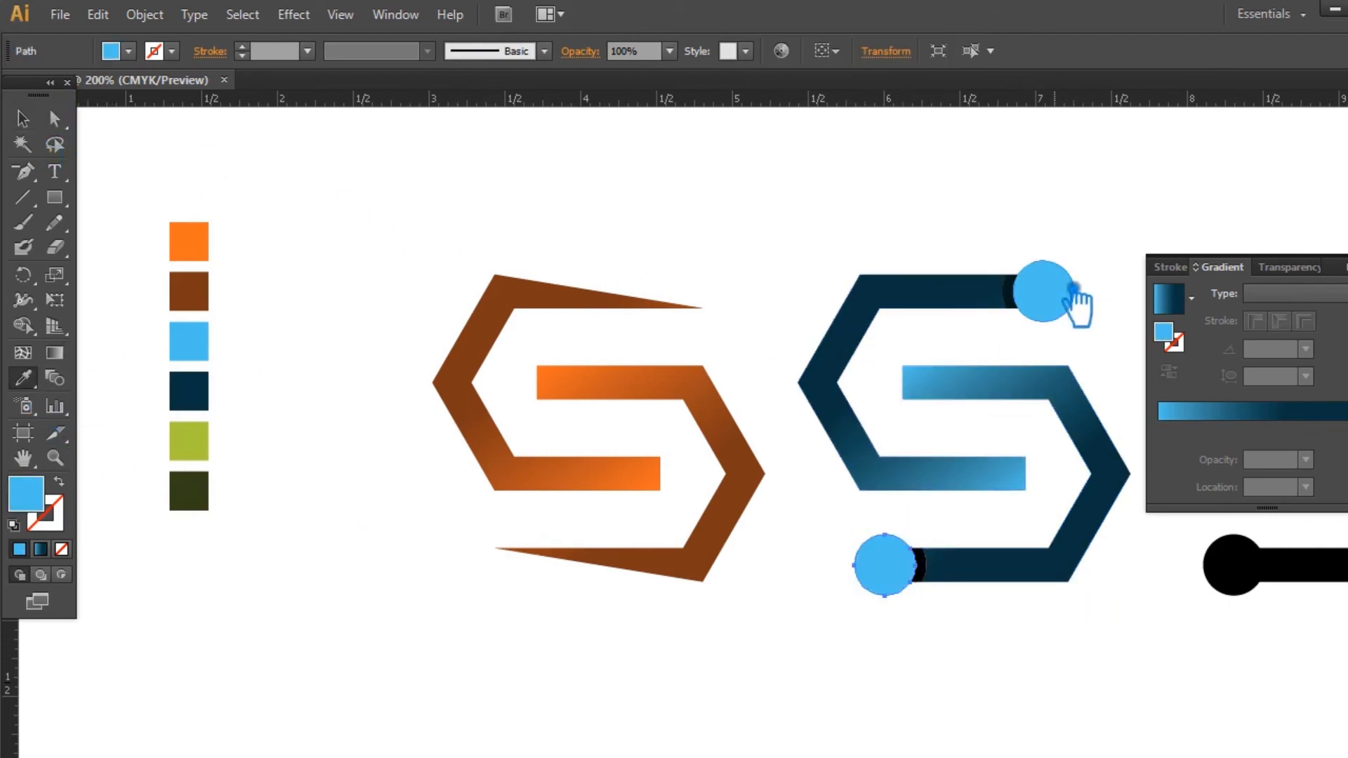
key(v)
click(593, 217)
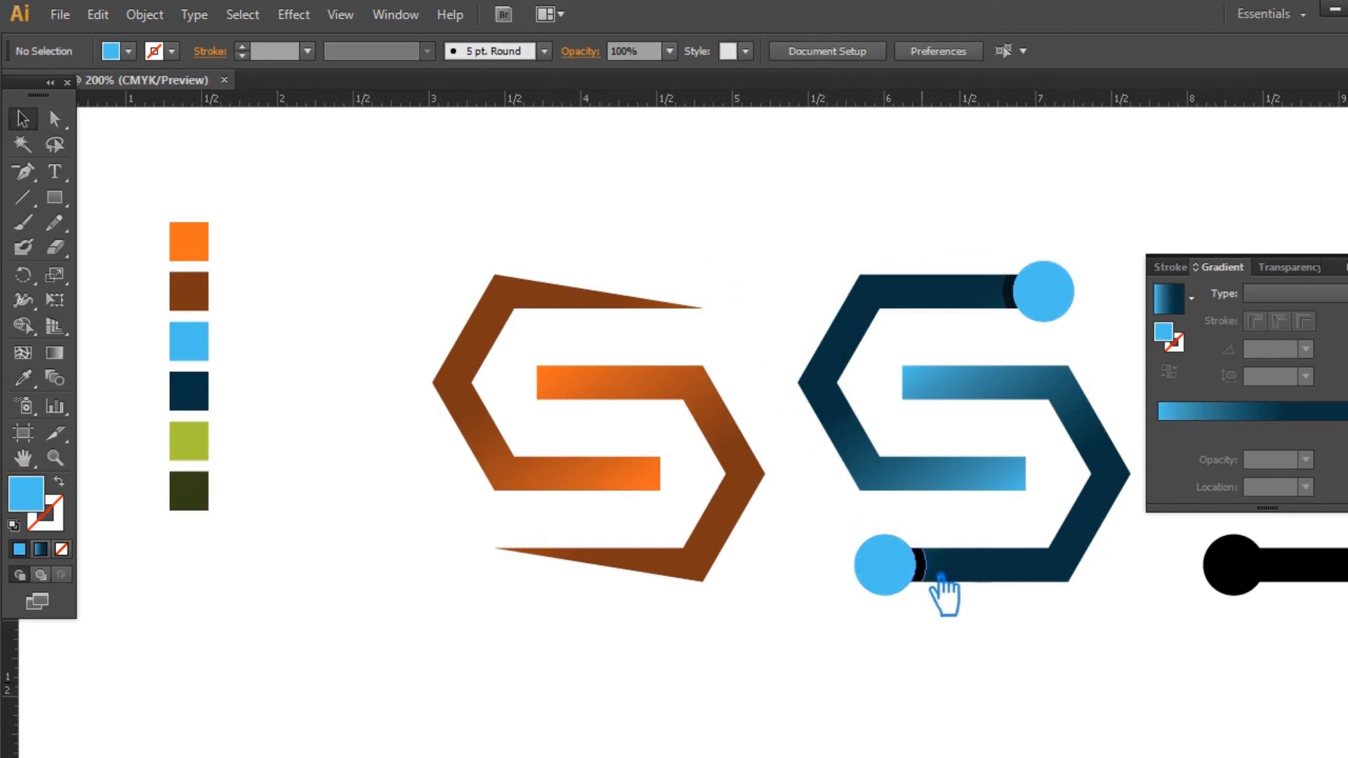
Step: Sample the near-black piece beside the upper circle onto the matching piece beside the second S's lower circle
click(920, 566)
click(1027, 302)
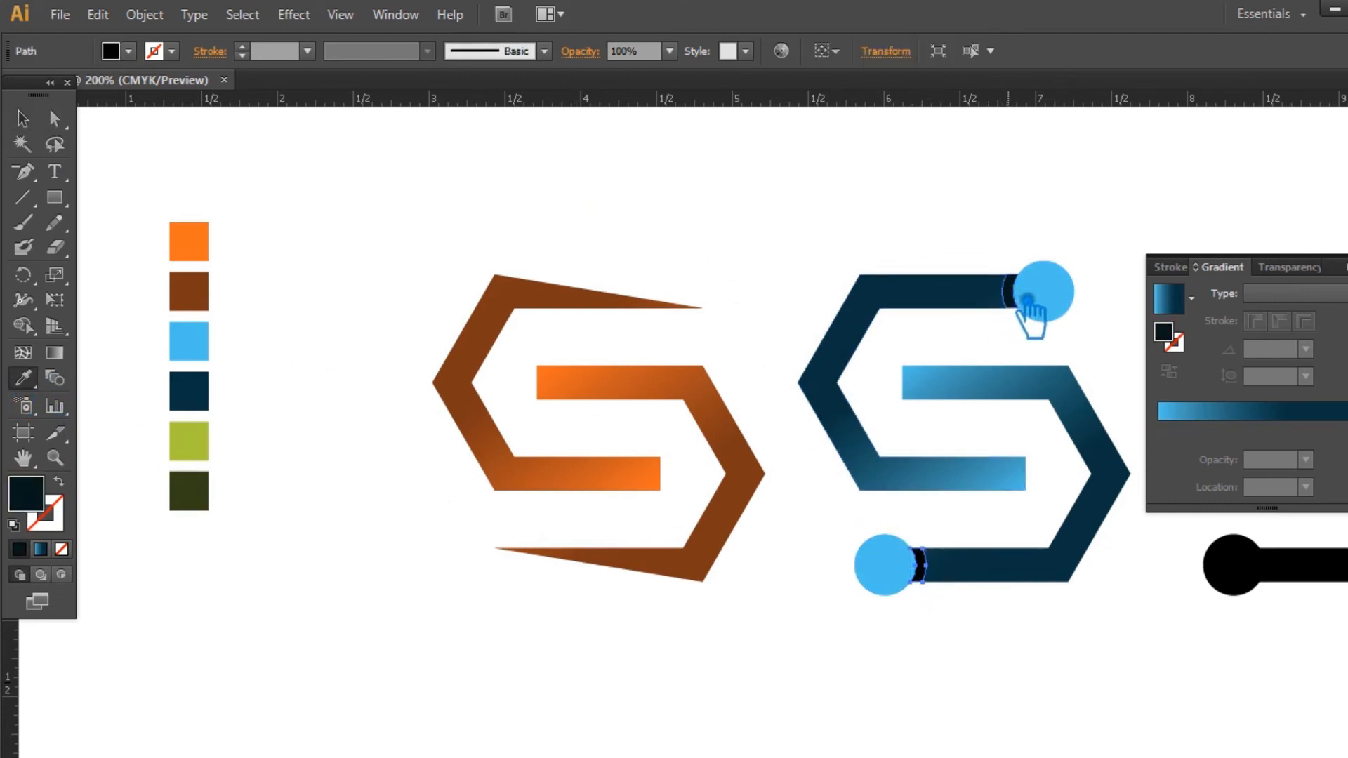
click(23, 118)
click(316, 179)
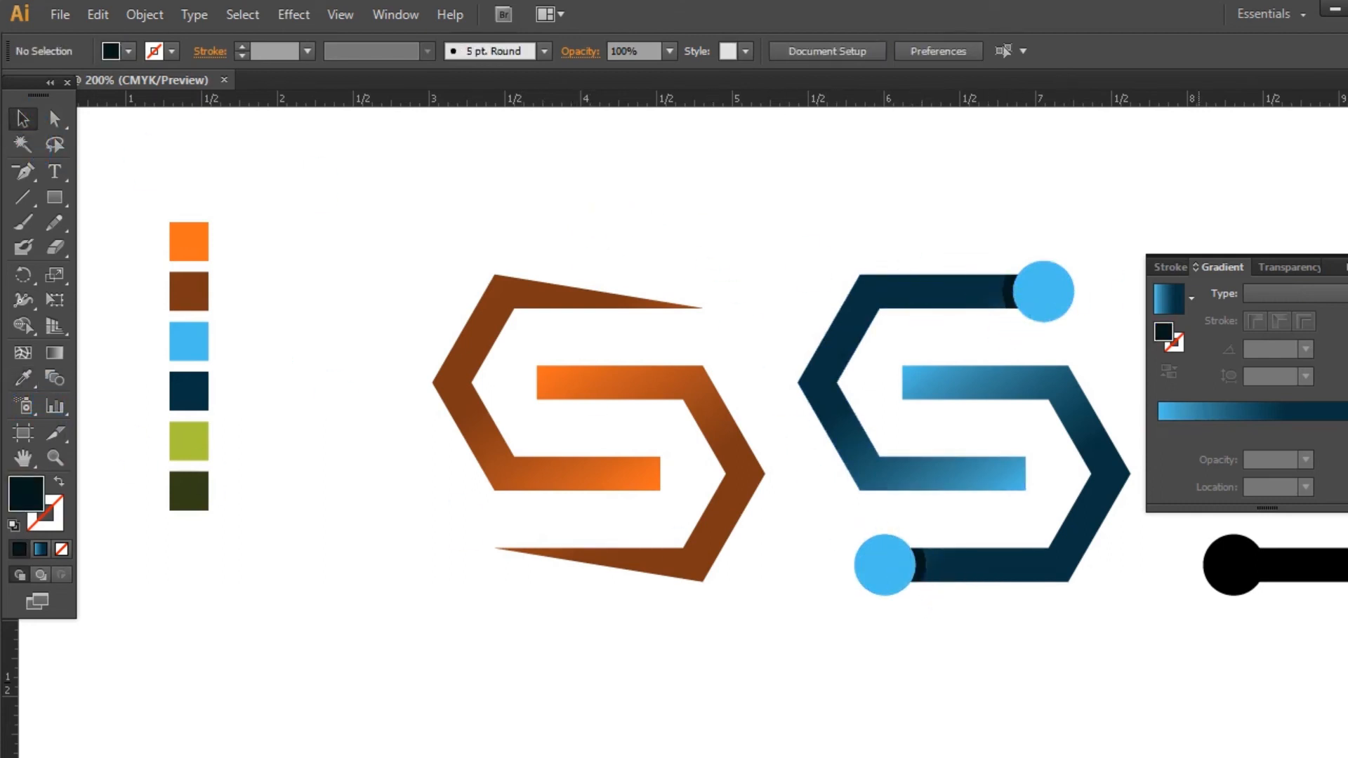
Step: Unite all arms and circles of the black third S with Pathfinder
drag(1213, 286, 1121, 298)
drag(1157, 233, 1327, 323)
click(1143, 232)
drag(1106, 211, 1338, 643)
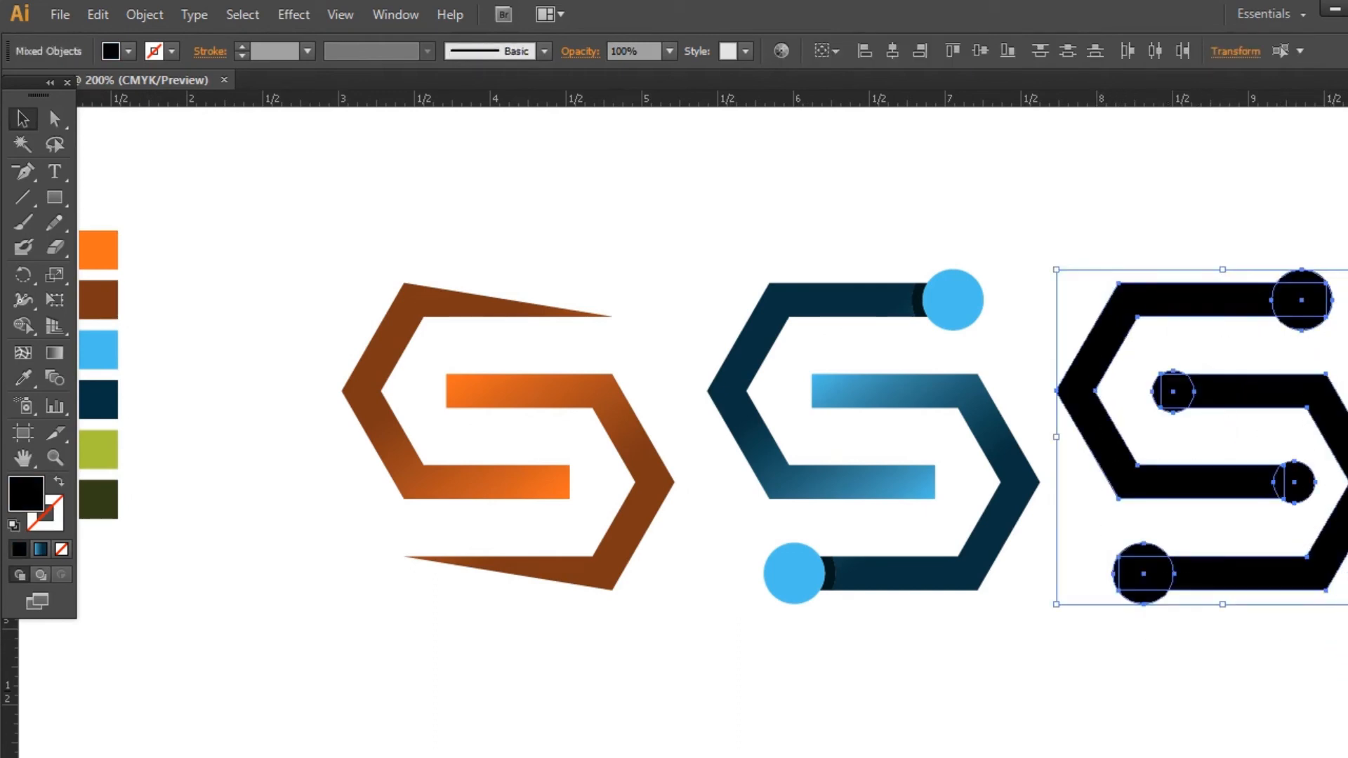
key(ctrl+shift+F9)
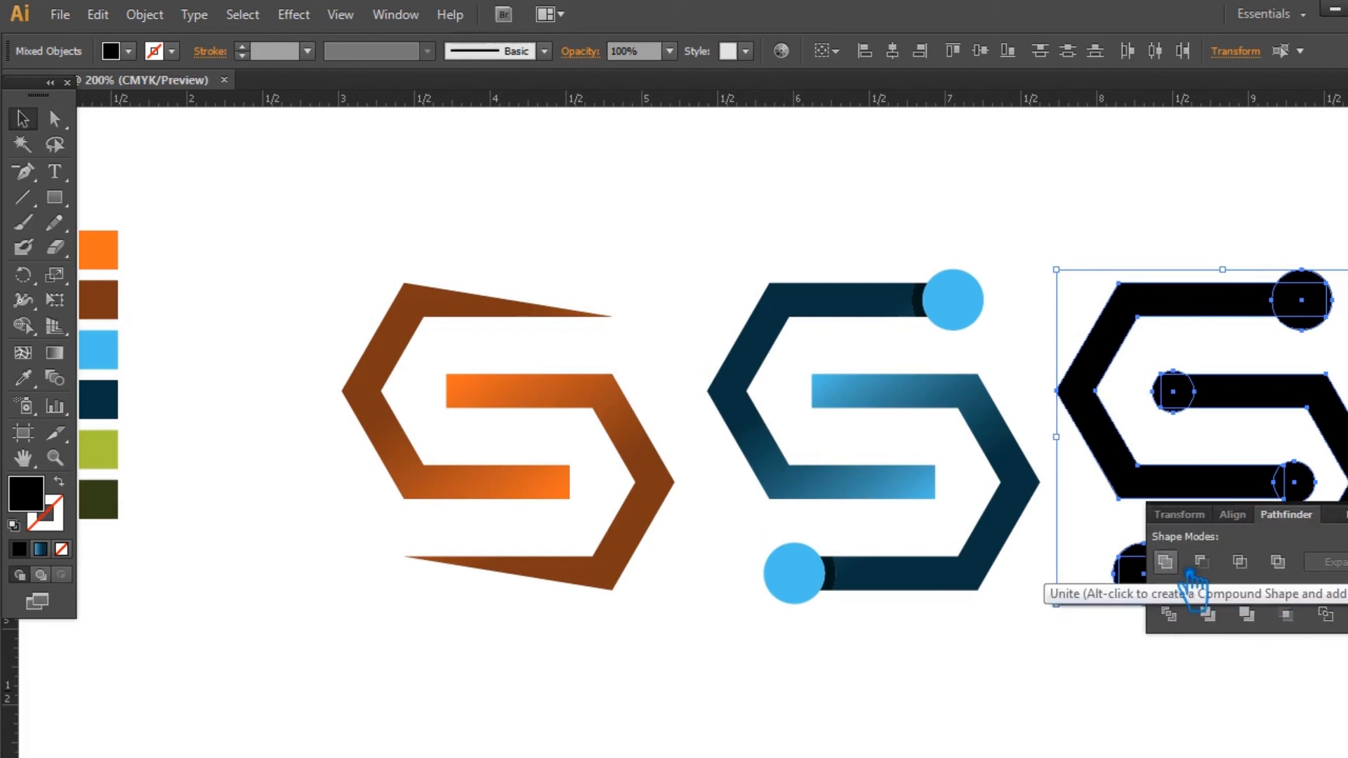
click(1168, 564)
key(ctrl+shift+F9)
click(1068, 190)
Step: Ungroup the united third S into its separate halves
click(1195, 316)
right_click(1173, 295)
click(1250, 414)
click(1122, 242)
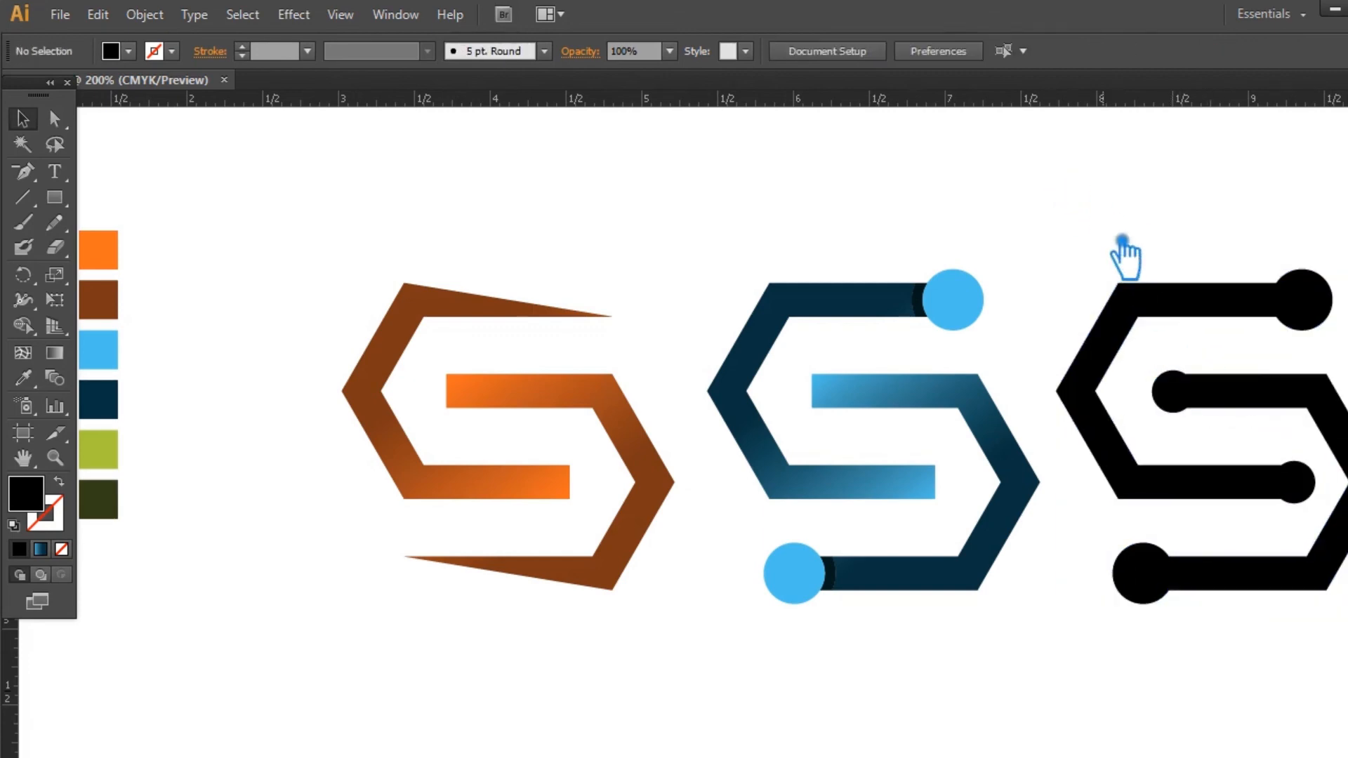
Step: Sample the second S's blue gradient onto the left half of the third S with the Eyedropper
drag(1122, 241, 957, 301)
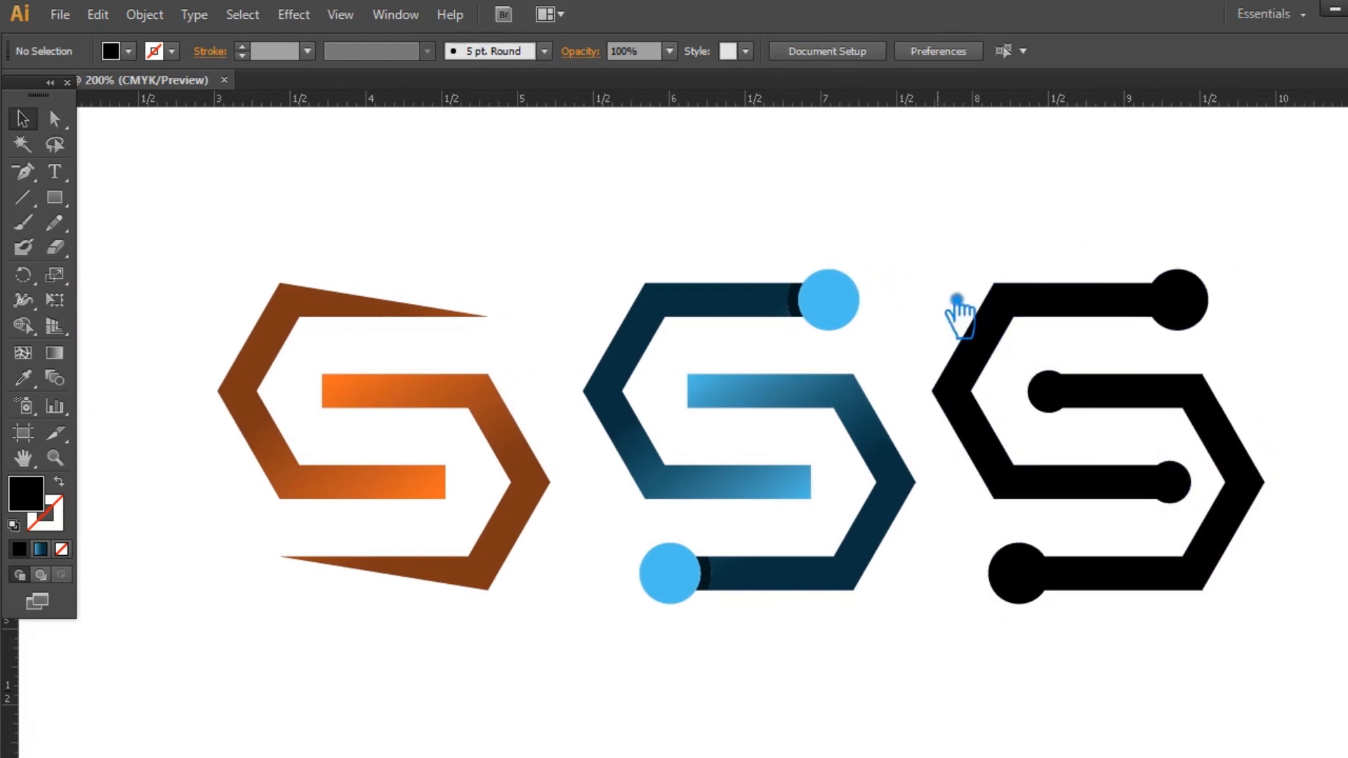
key(ctrl+minus)
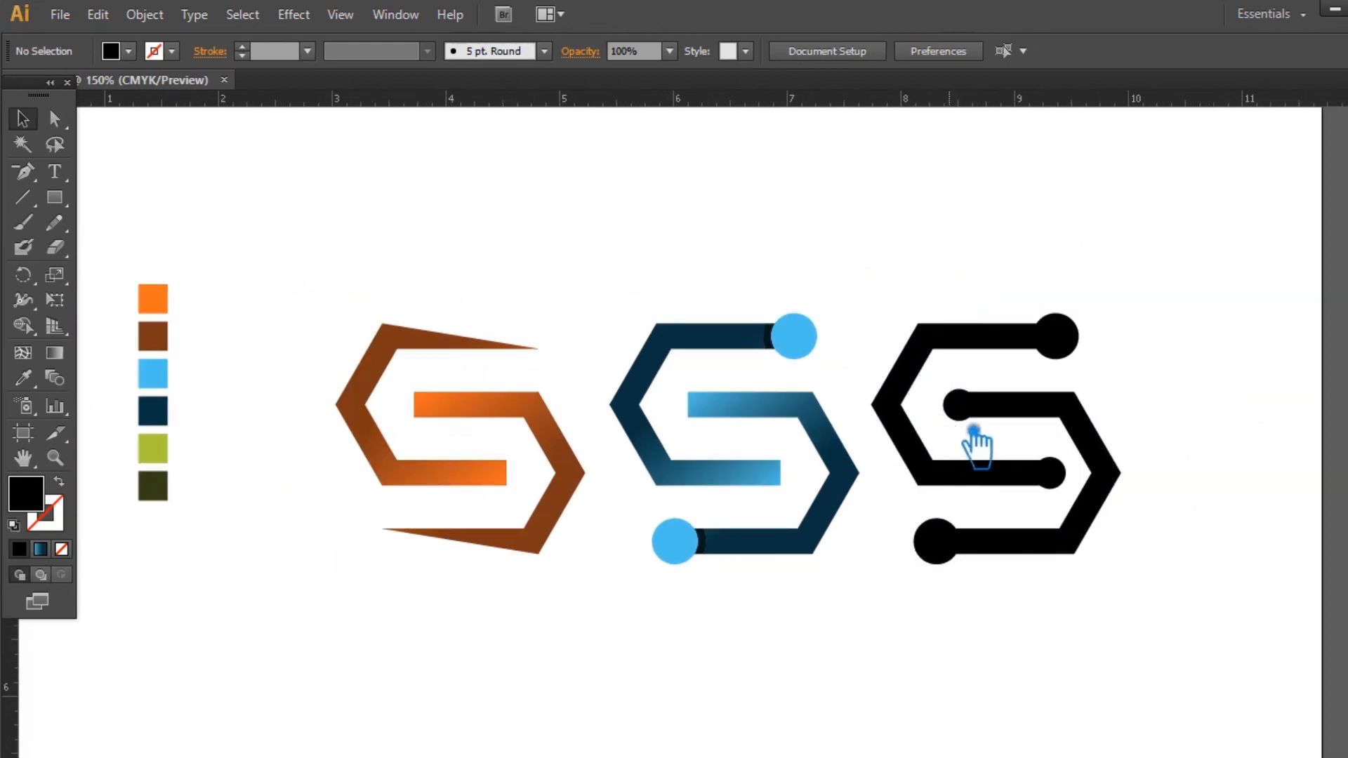
click(902, 406)
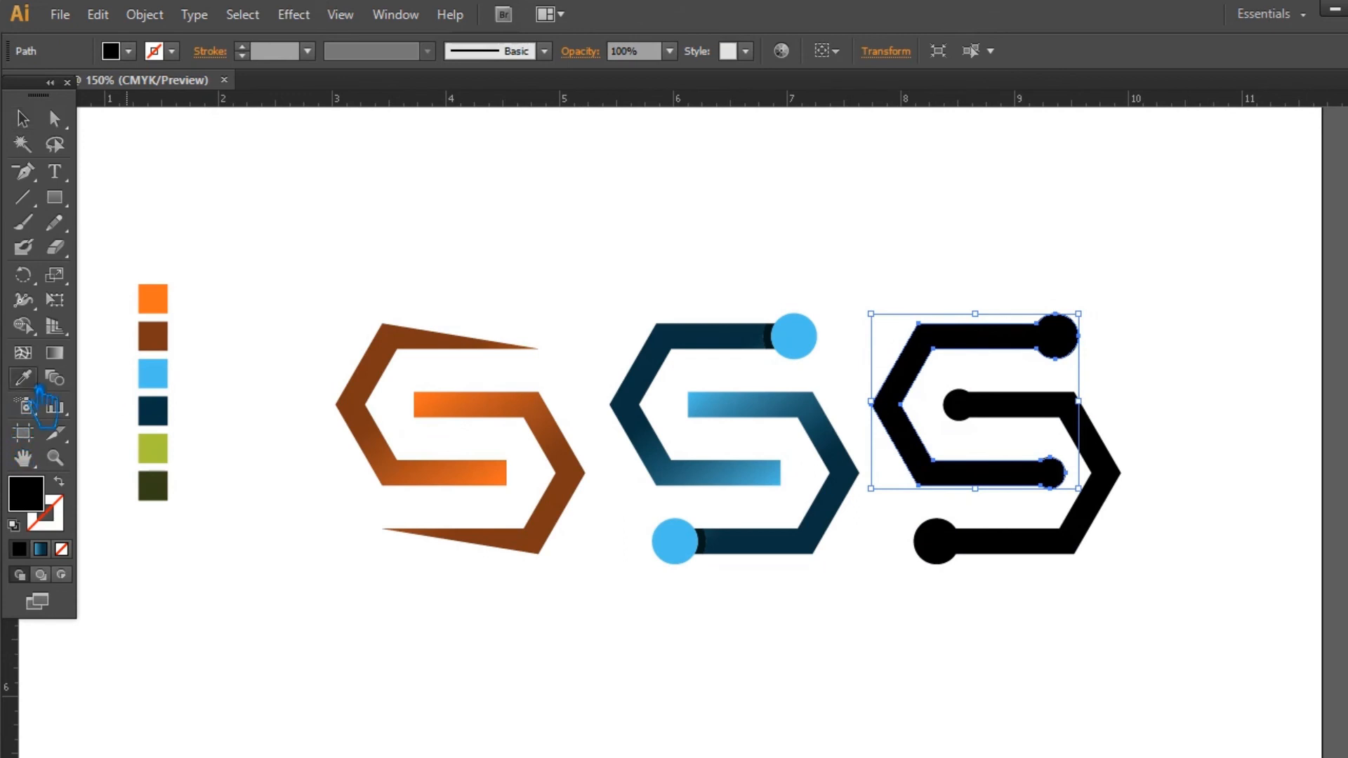
click(663, 370)
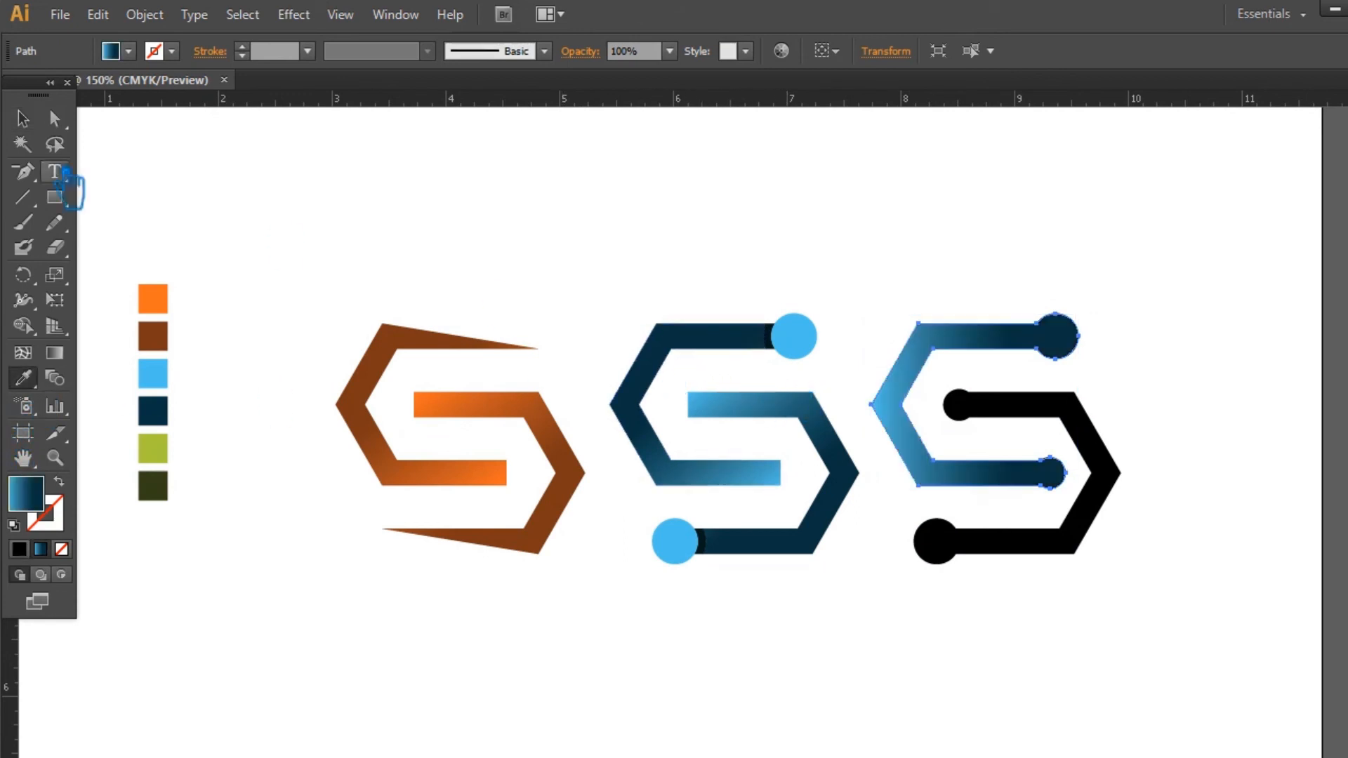
click(25, 120)
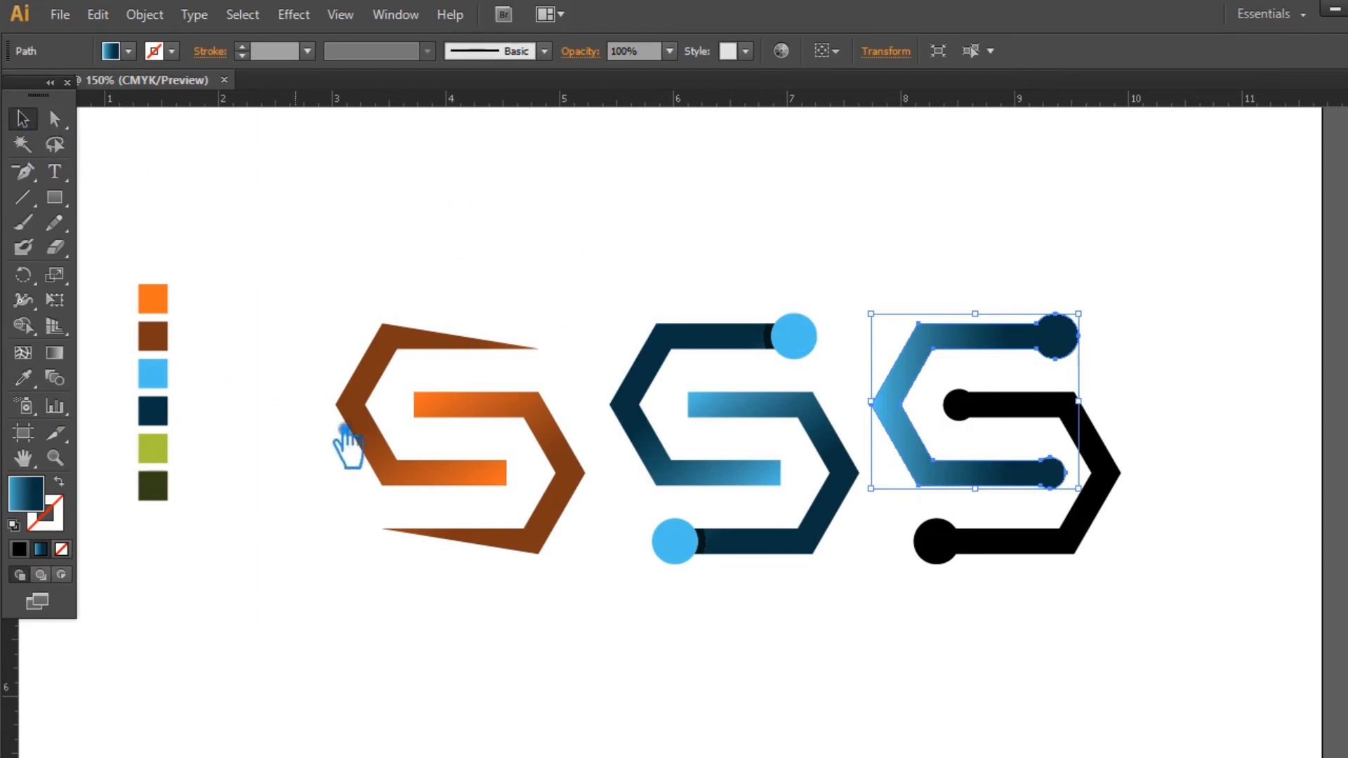
Step: Copy the light green swatch's colour AACF3D and apply it to the first gradient stop of the third S's left half
click(168, 449)
double_click(28, 494)
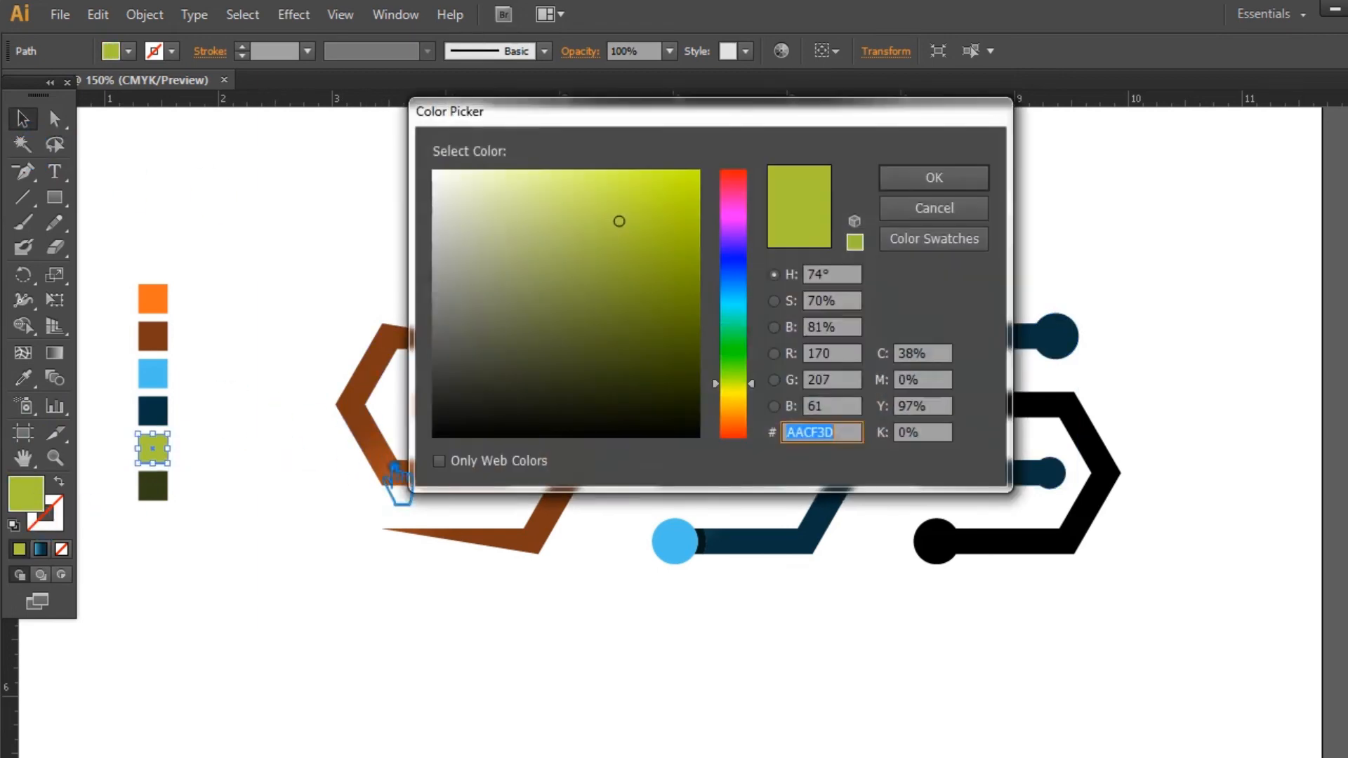
click(945, 181)
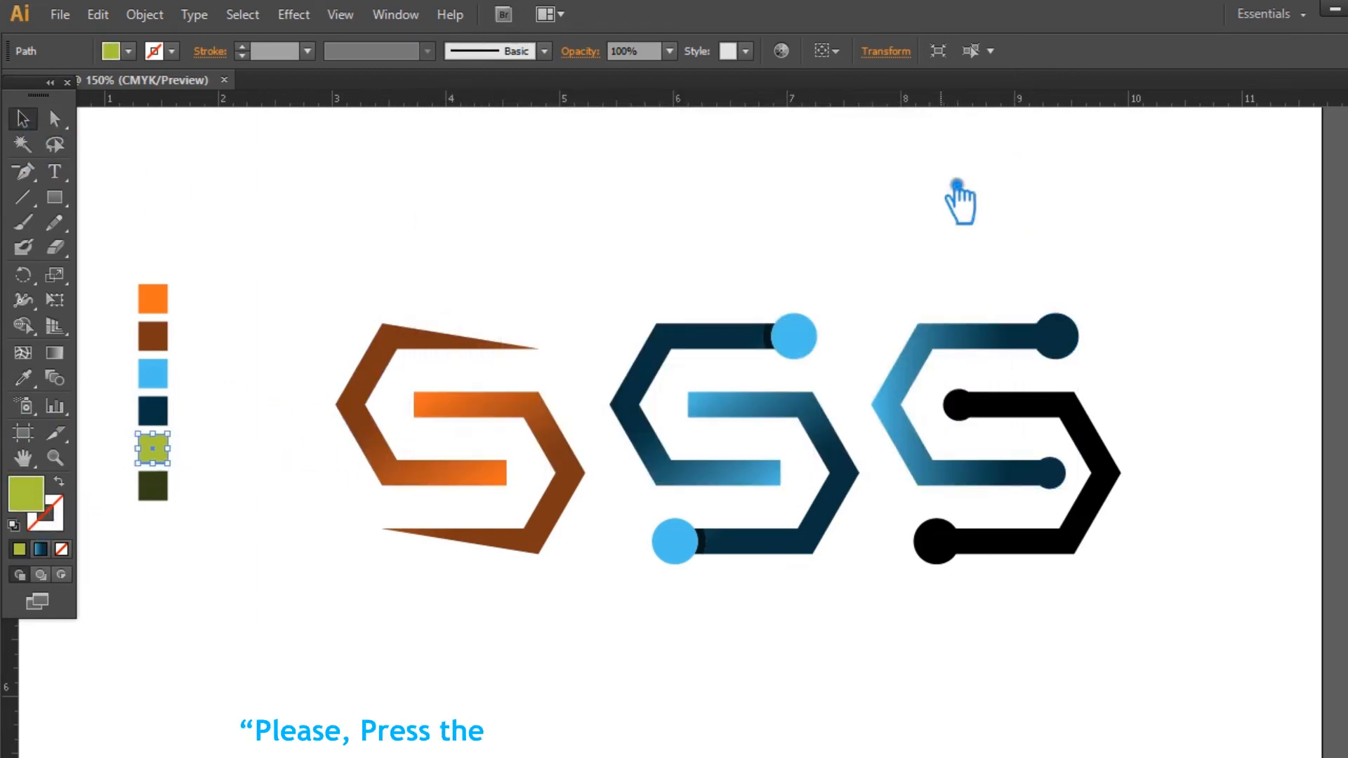
click(1070, 360)
key(ctrl+F9)
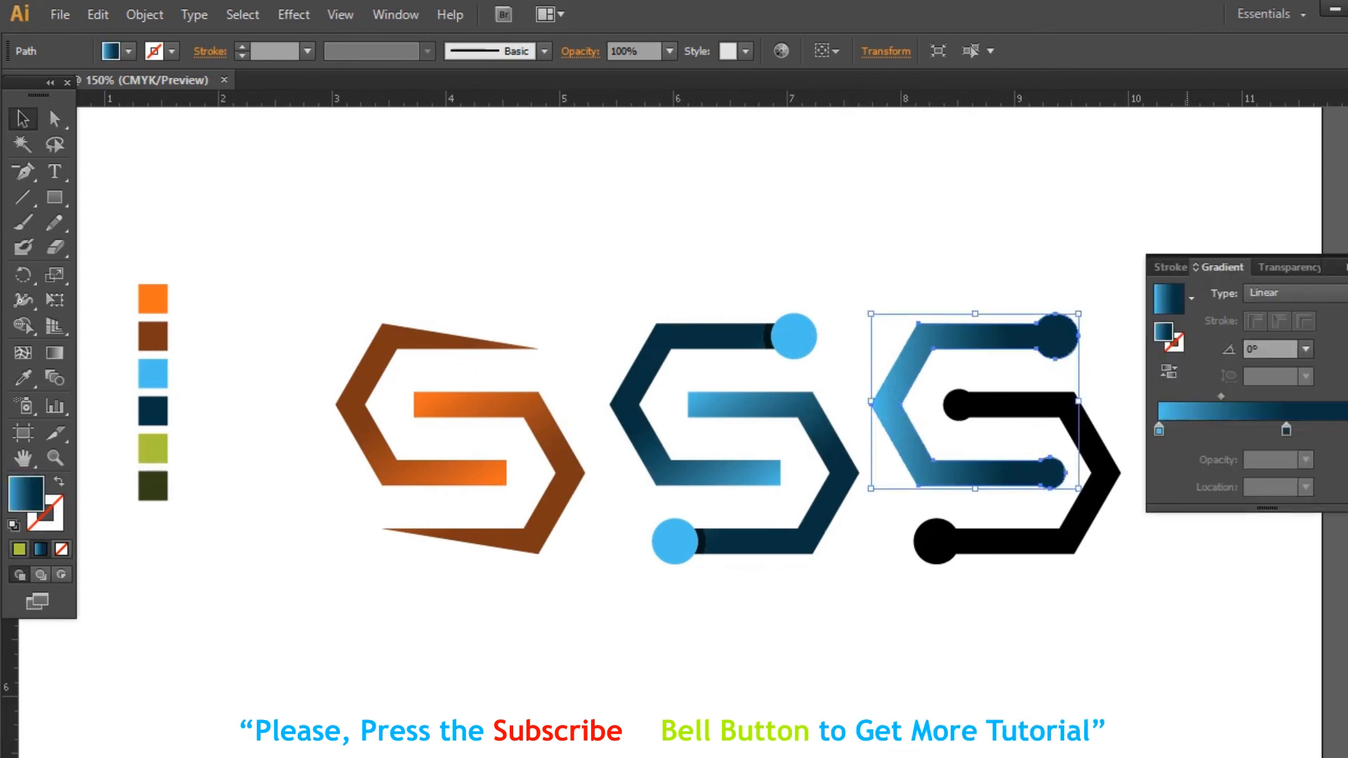
click(1160, 430)
double_click(1183, 344)
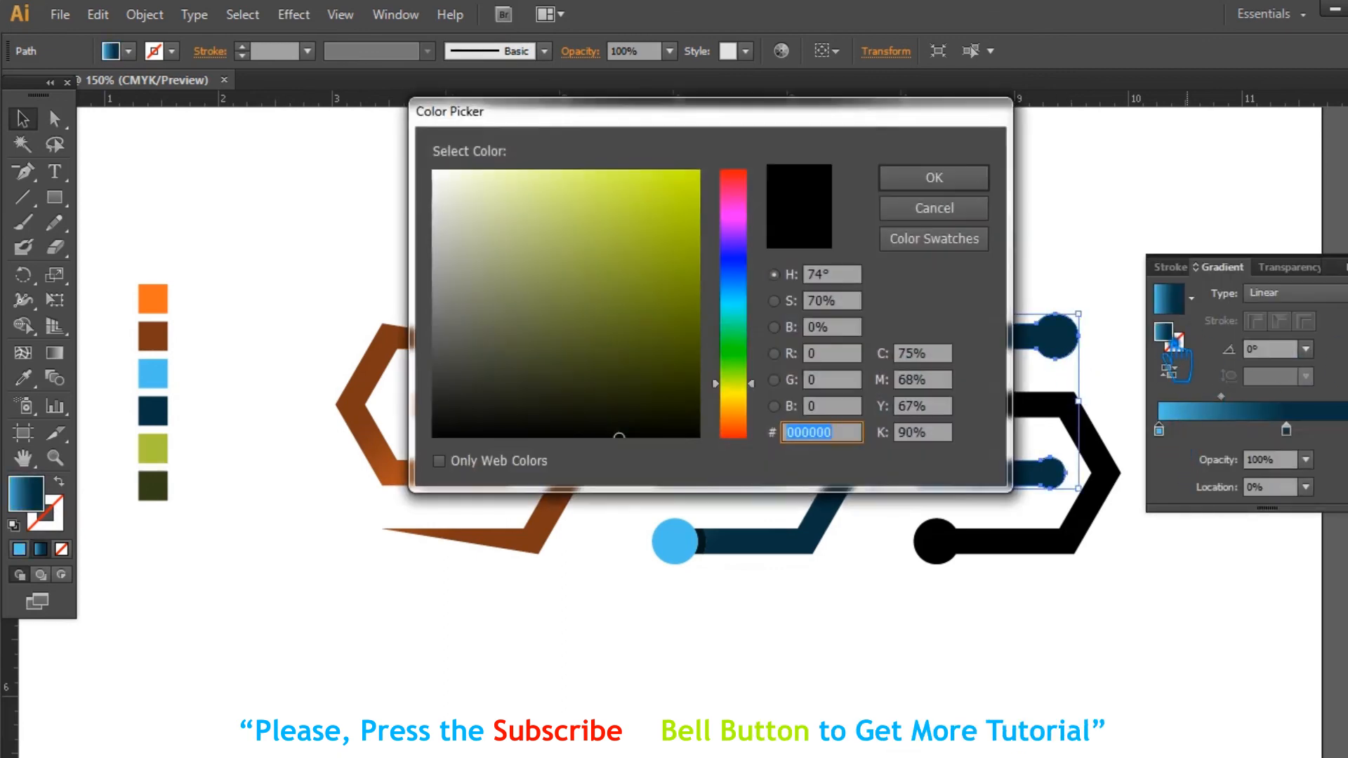
click(934, 182)
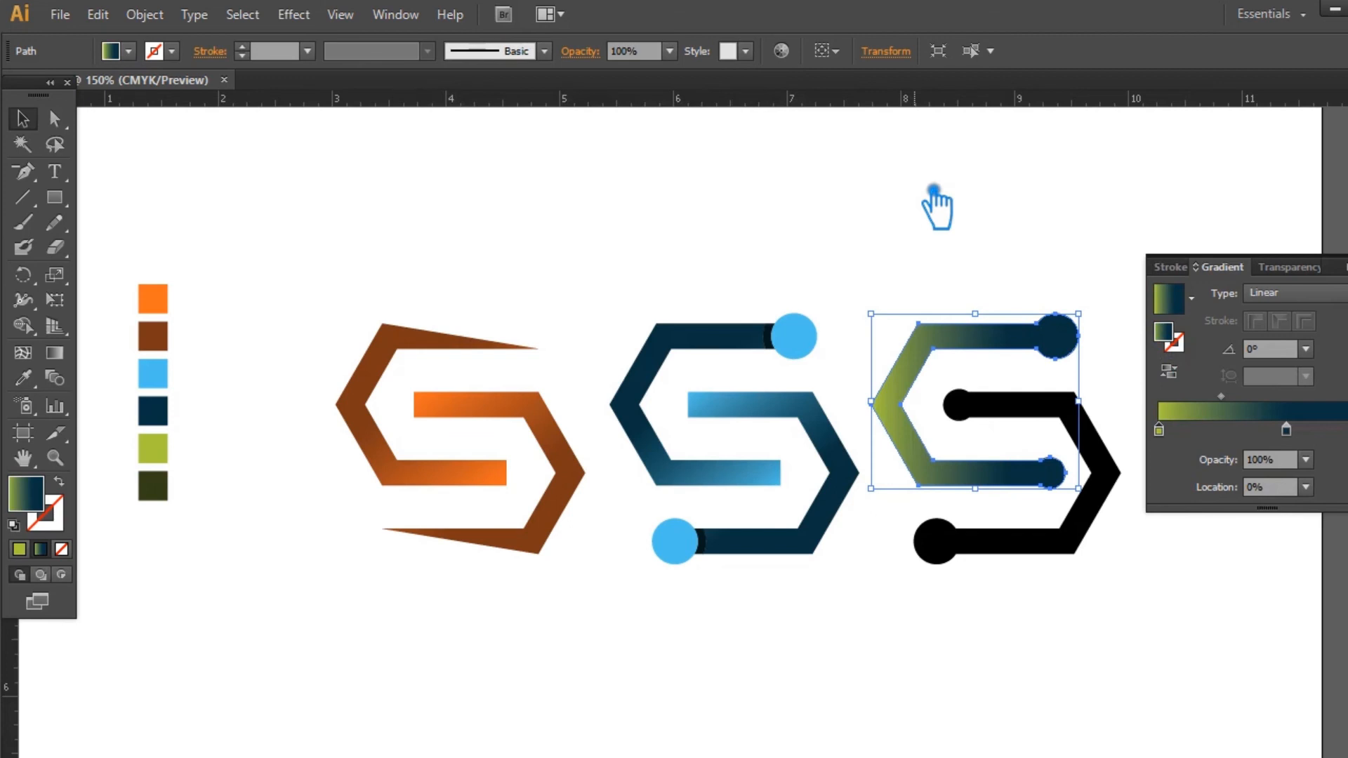
Step: Copy the dark green swatch's colour 343F19 and apply it to the second gradient stop of the third S's left half
click(162, 491)
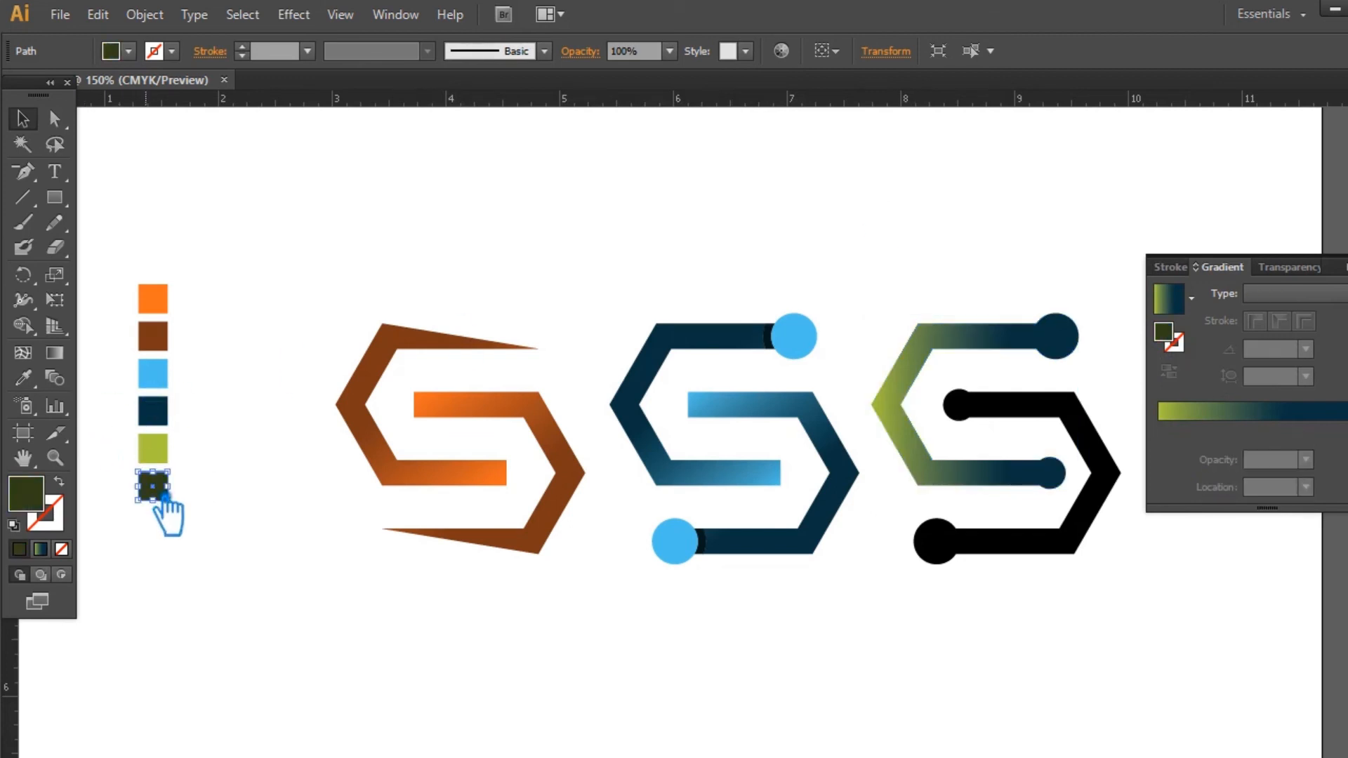
double_click(35, 500)
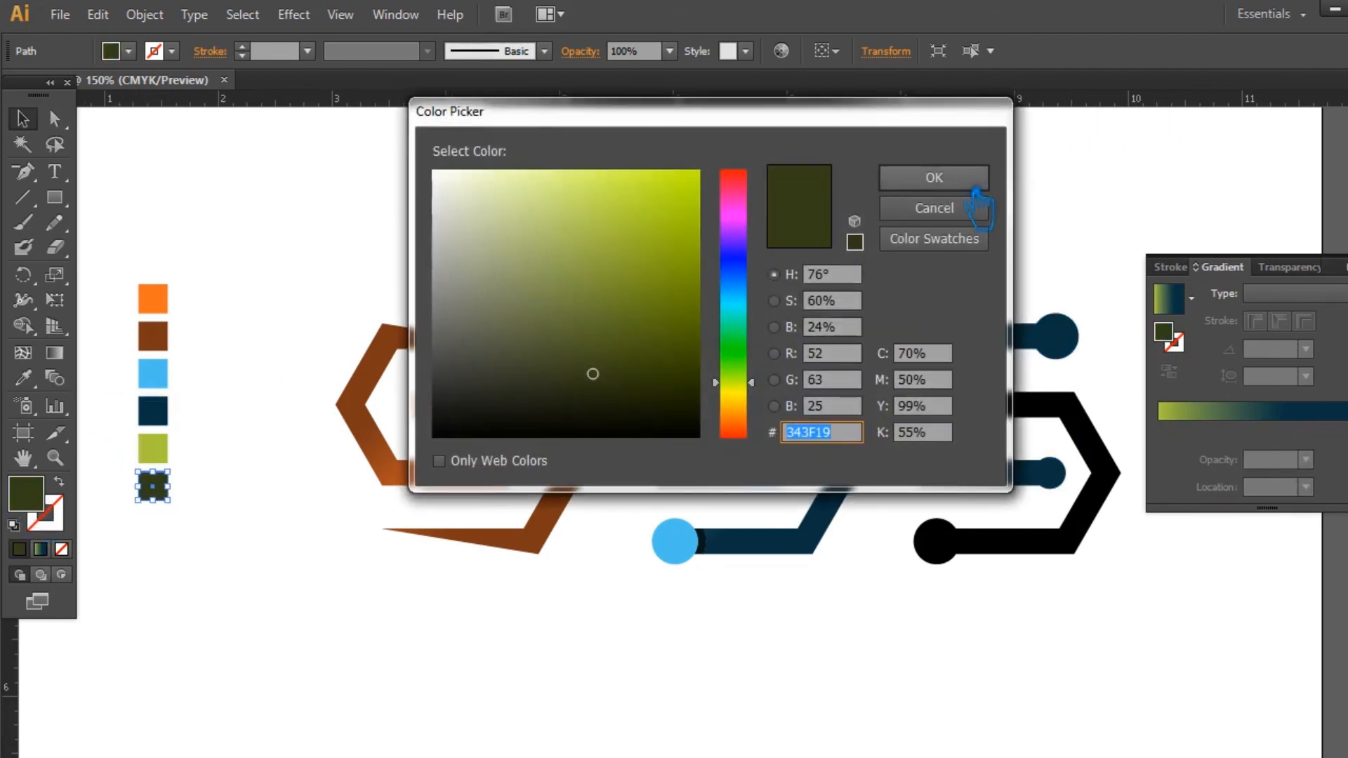
click(951, 187)
click(1022, 344)
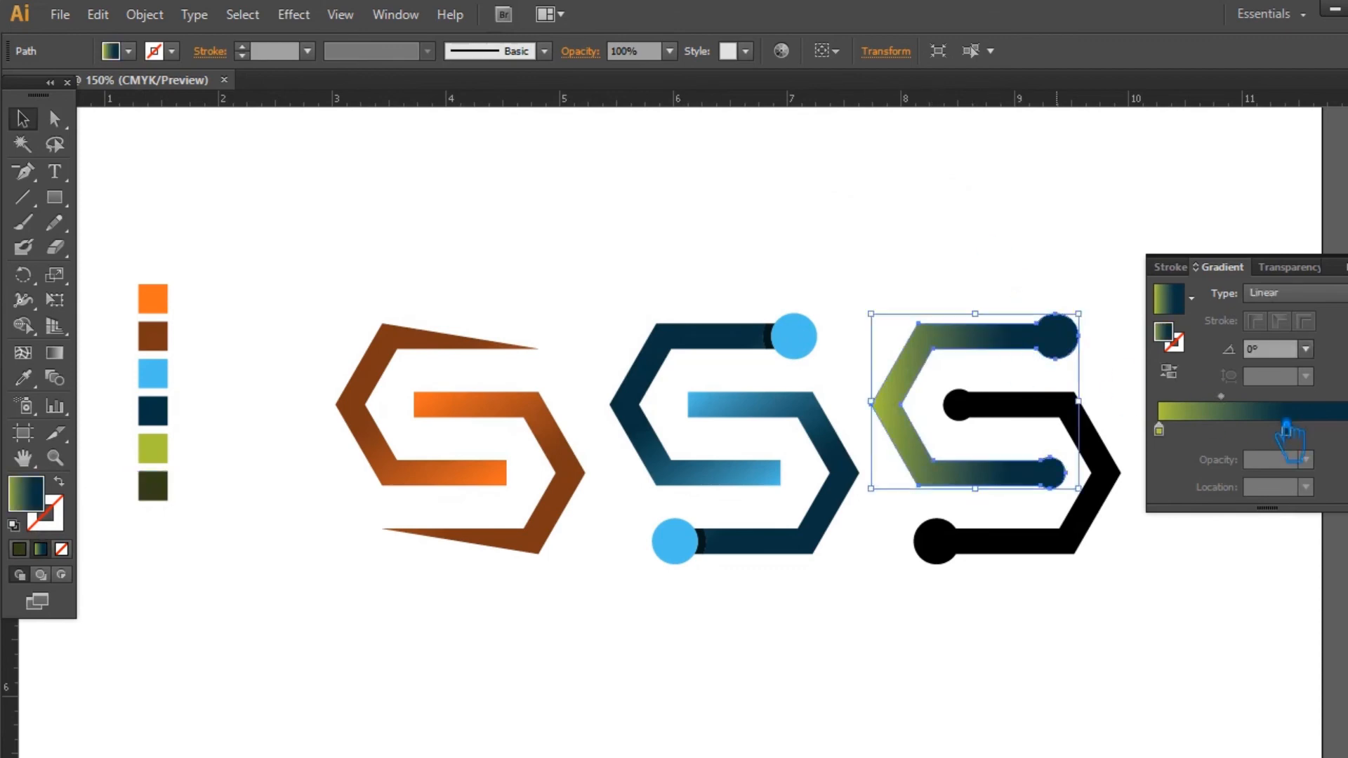
click(1287, 430)
double_click(1183, 343)
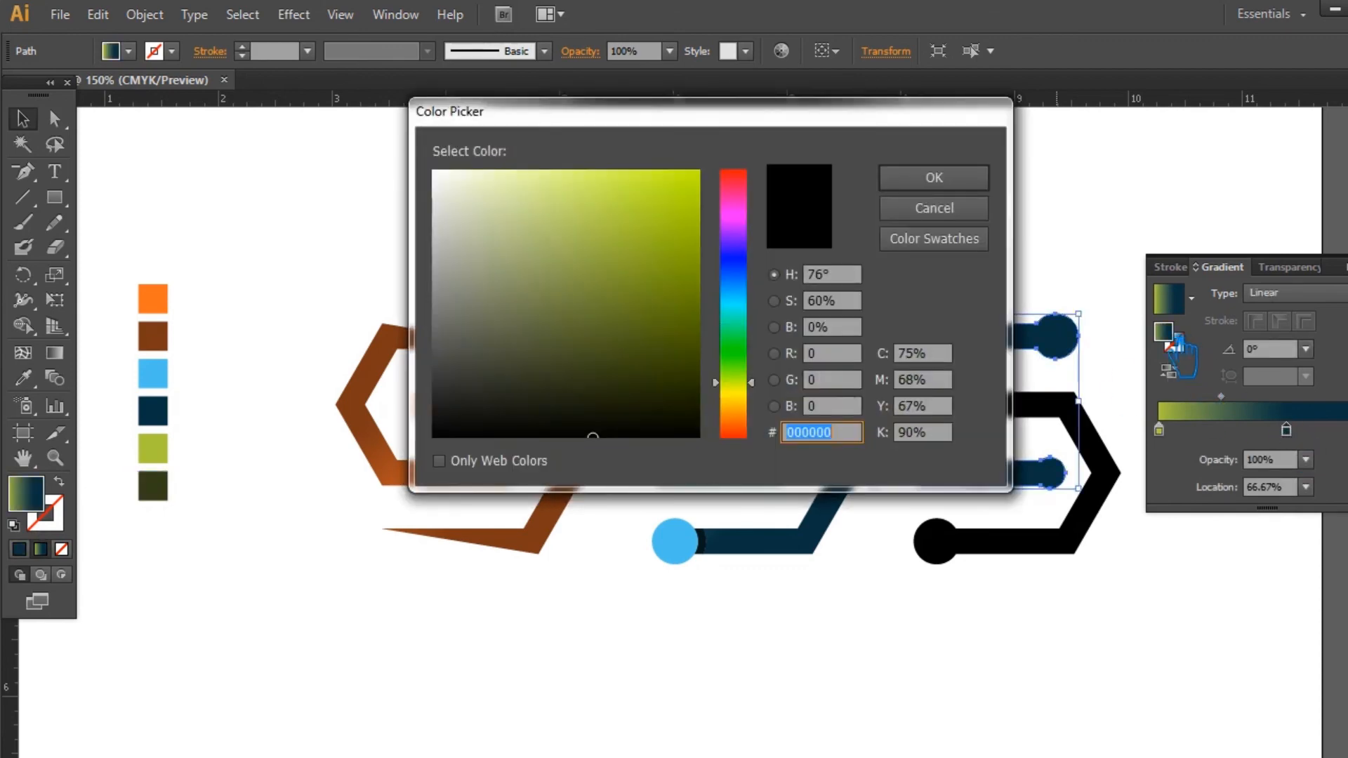
click(951, 186)
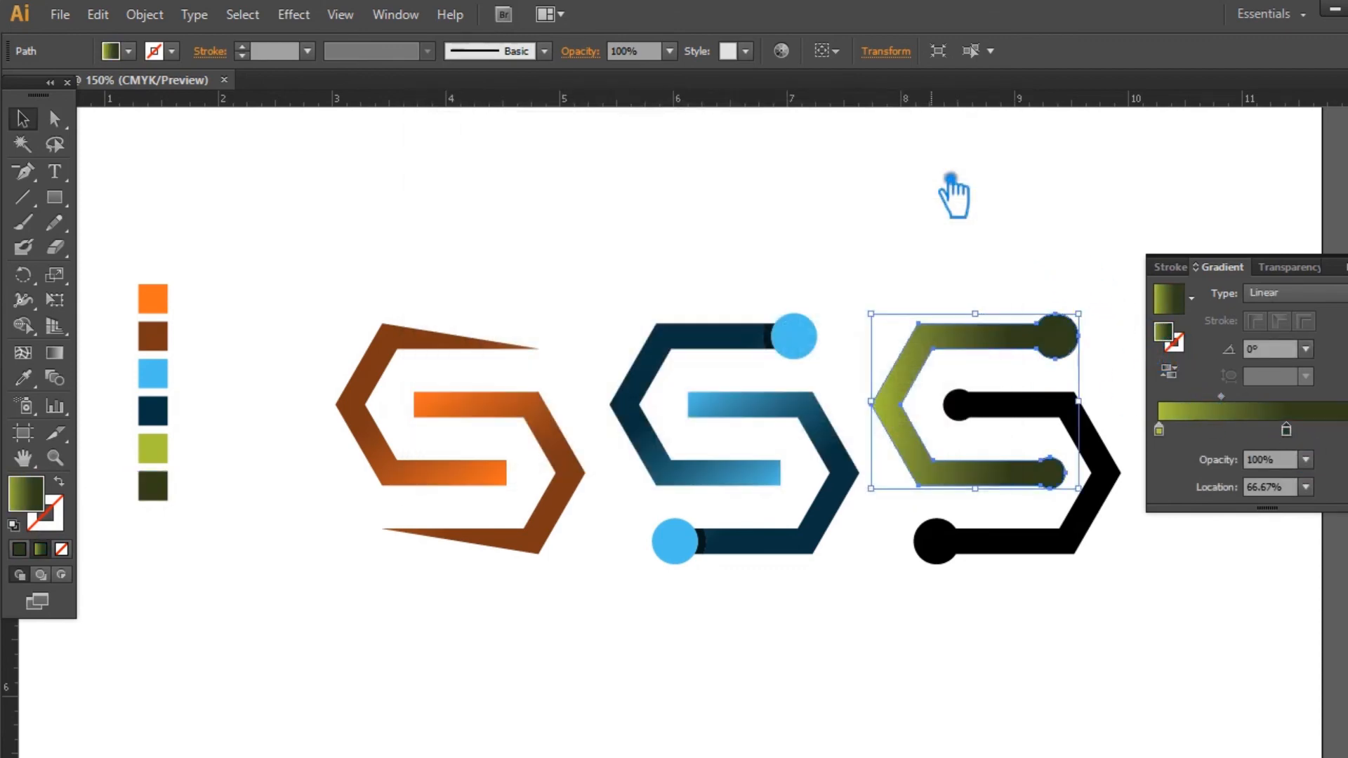
Step: Redirect the left half's gradient diagonally at about 129°, from the lower arm's end circle to the upper-left corner, with the Gradient tool
click(55, 352)
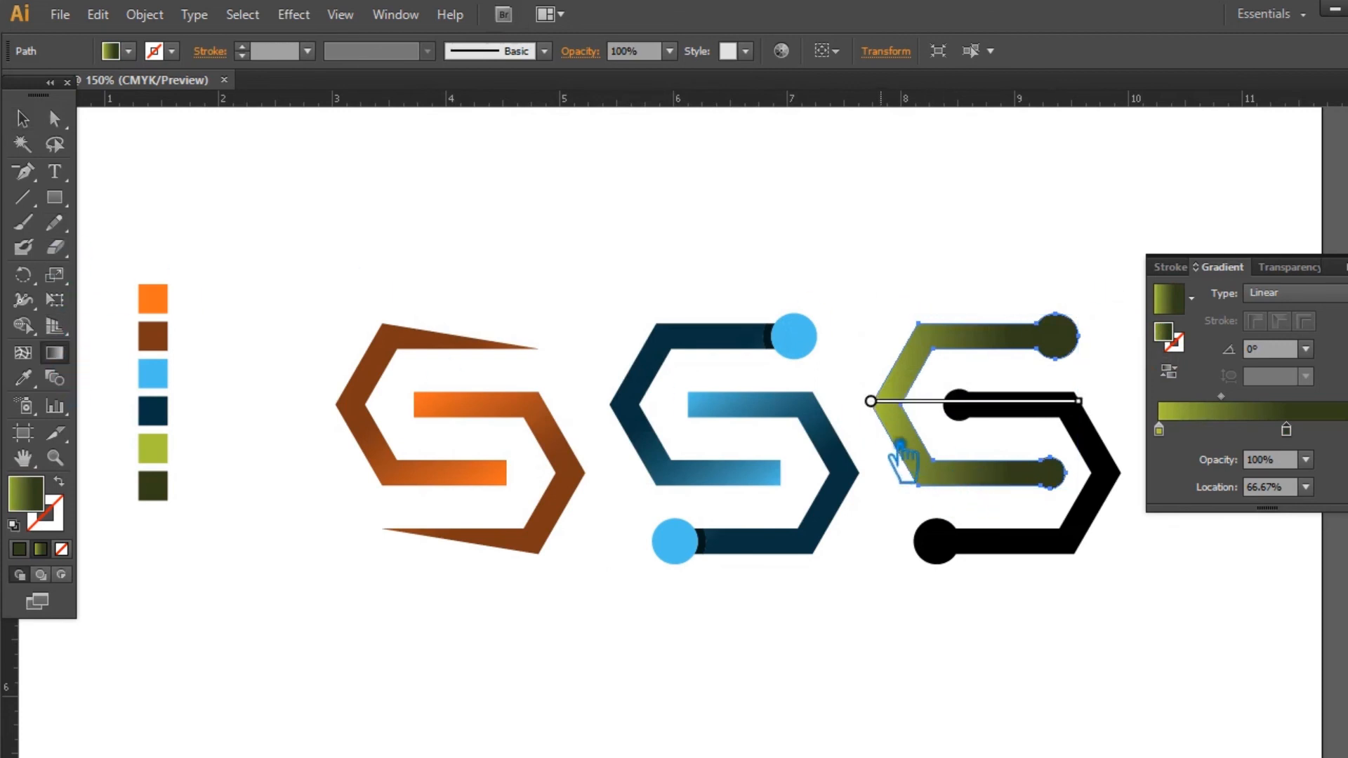
mouse_move(917, 485)
mouse_down()
mouse_move(969, 451)
mouse_move(1069, 320)
mouse_up()
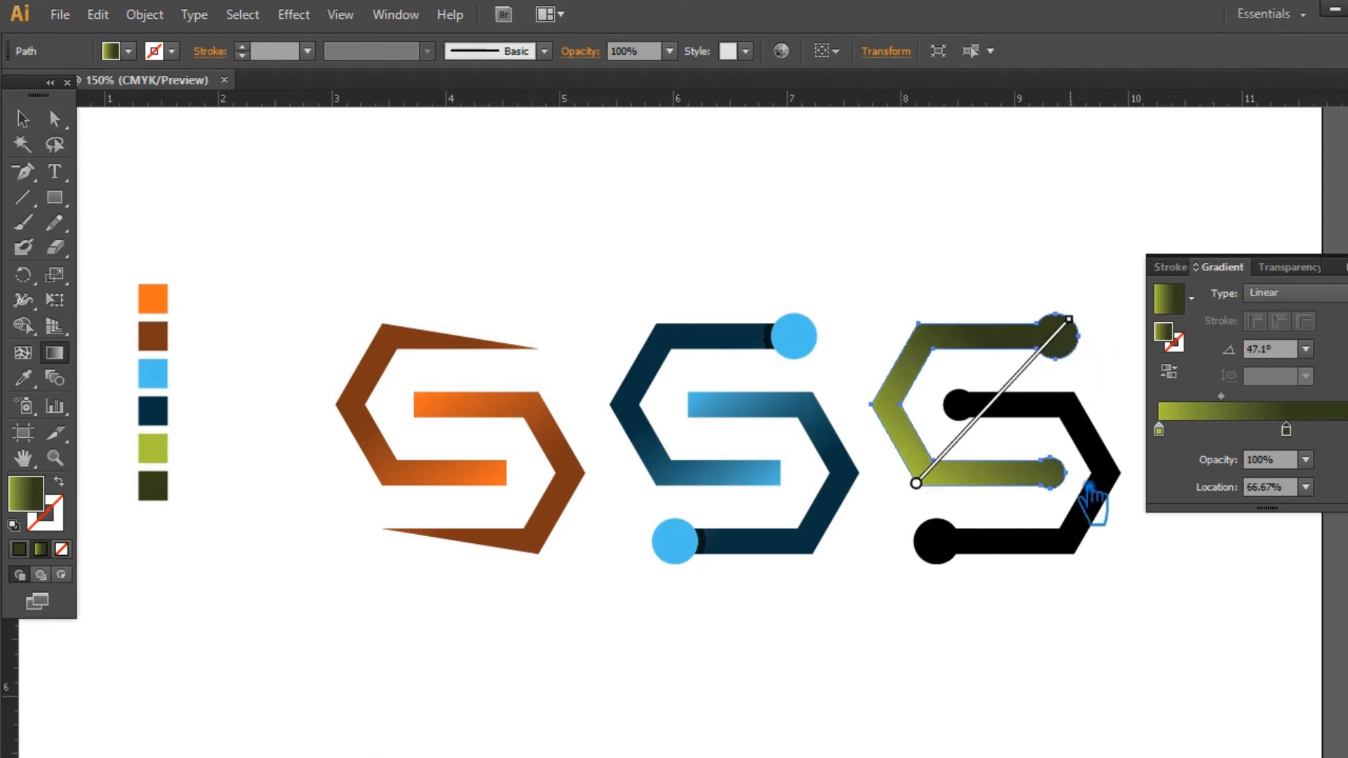
mouse_move(1051, 489)
mouse_down()
mouse_move(969, 364)
mouse_move(943, 350)
mouse_up()
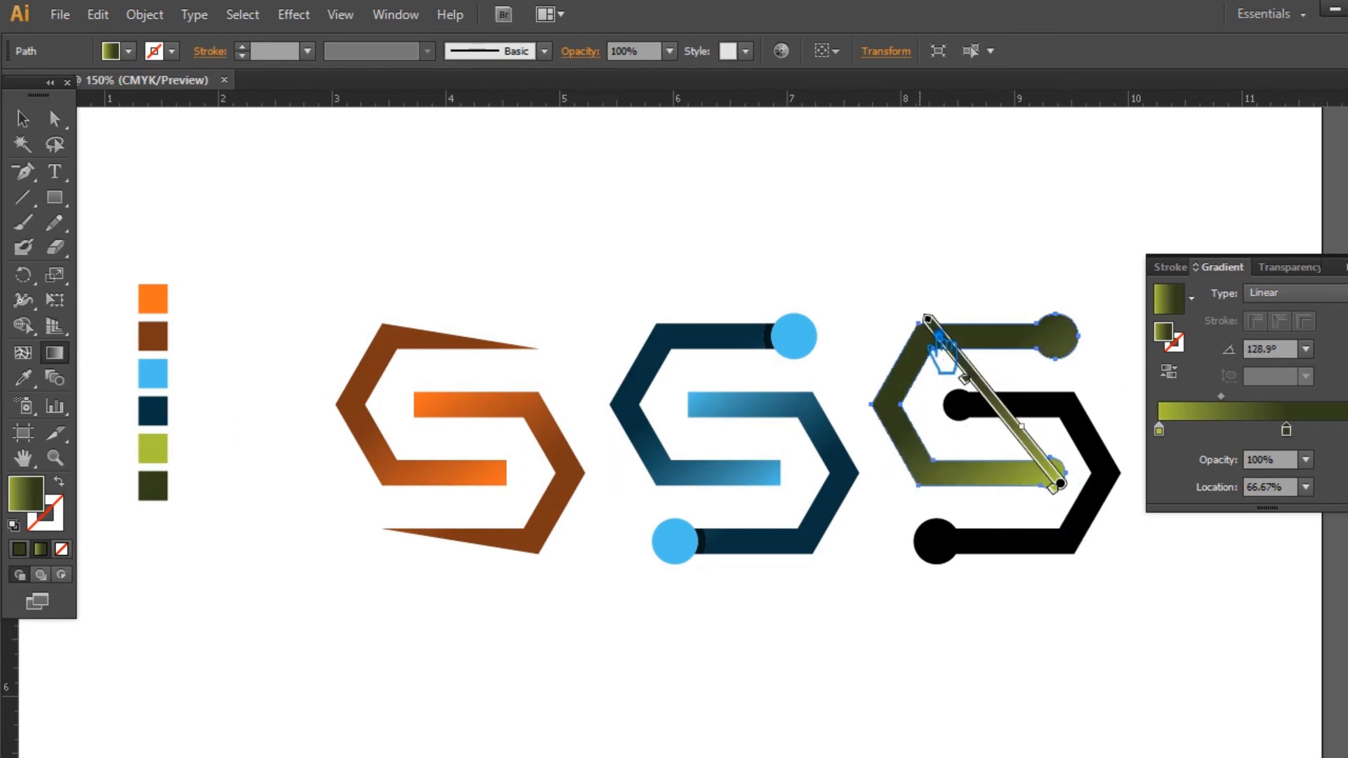
click(23, 118)
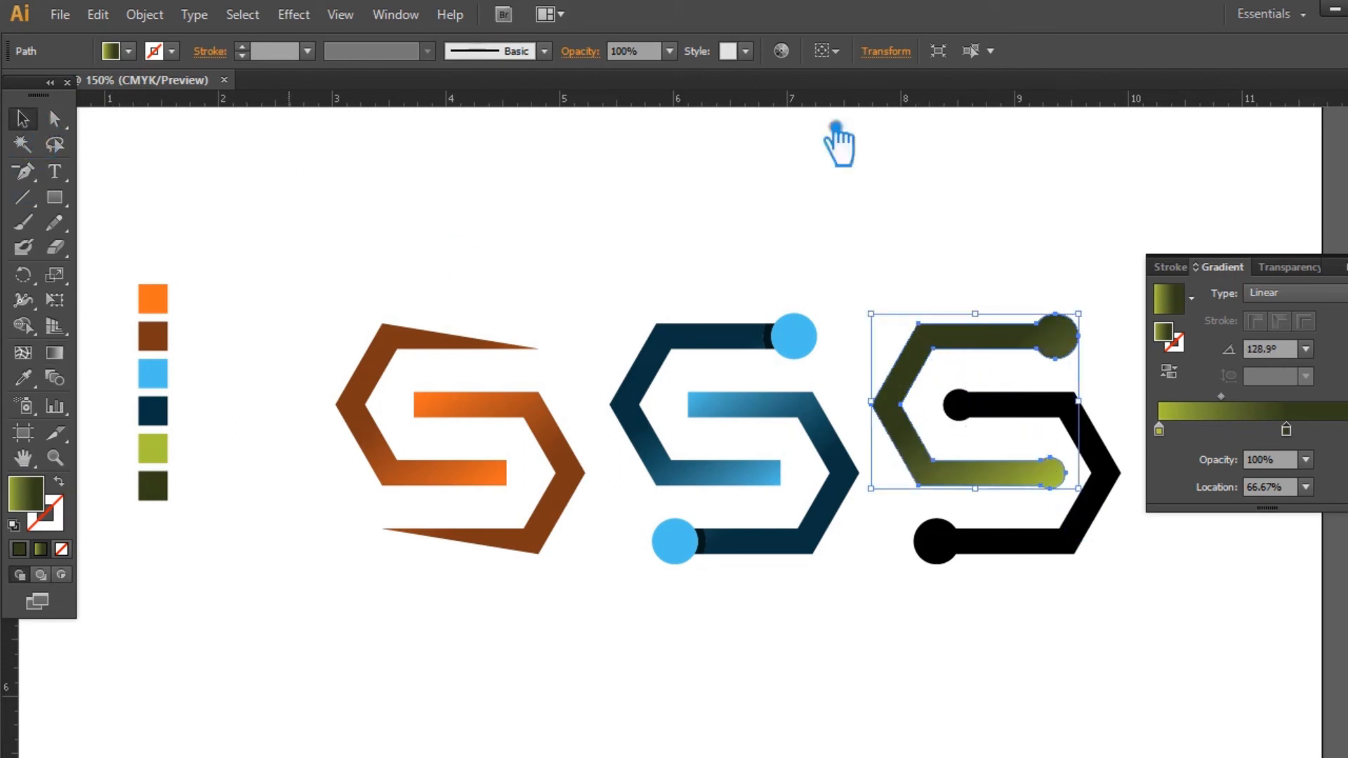
Step: Sample the left half's green gradient onto the black right half of the third S with the Eyedropper
click(1345, 261)
click(1111, 472)
click(25, 380)
click(916, 408)
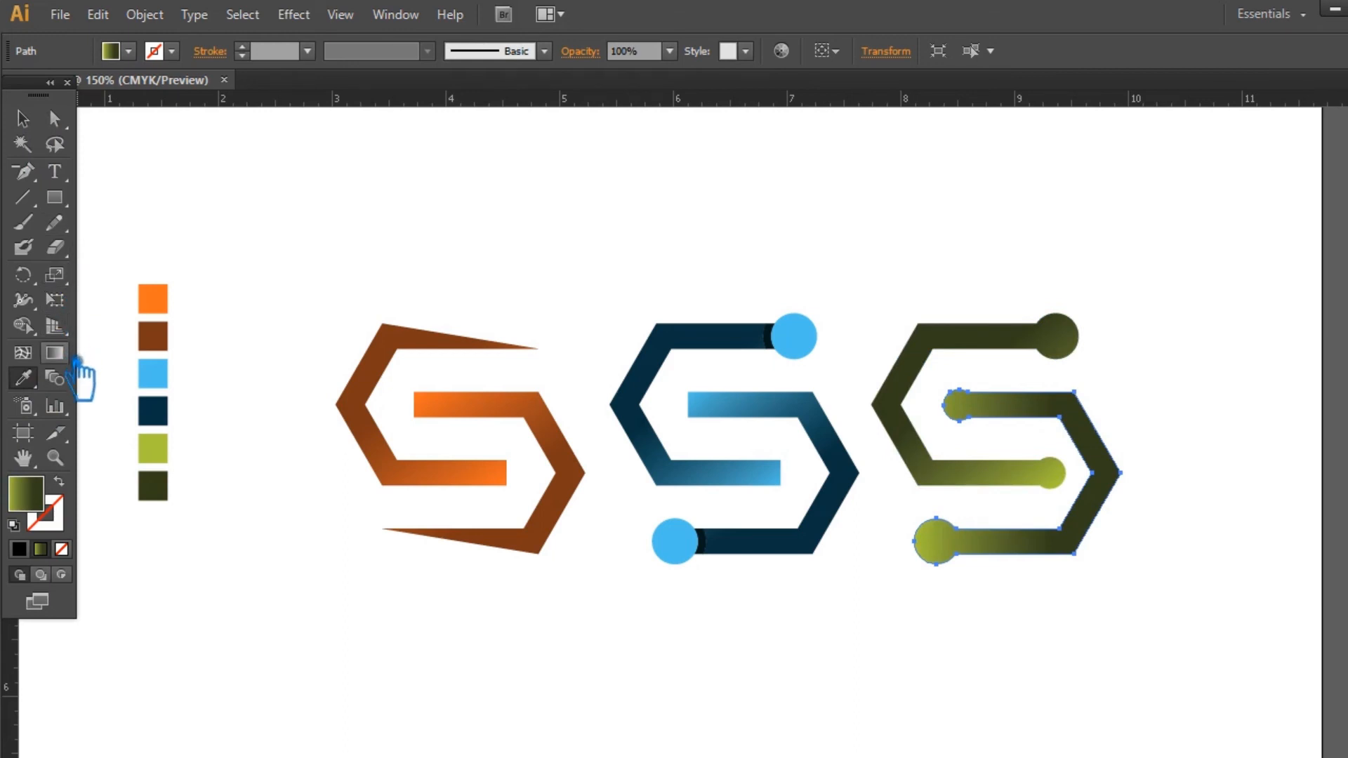
Step: Redirect the right half's gradient diagonally from the inner arm's end circle to the lower-right corner and deselect the shape
click(54, 353)
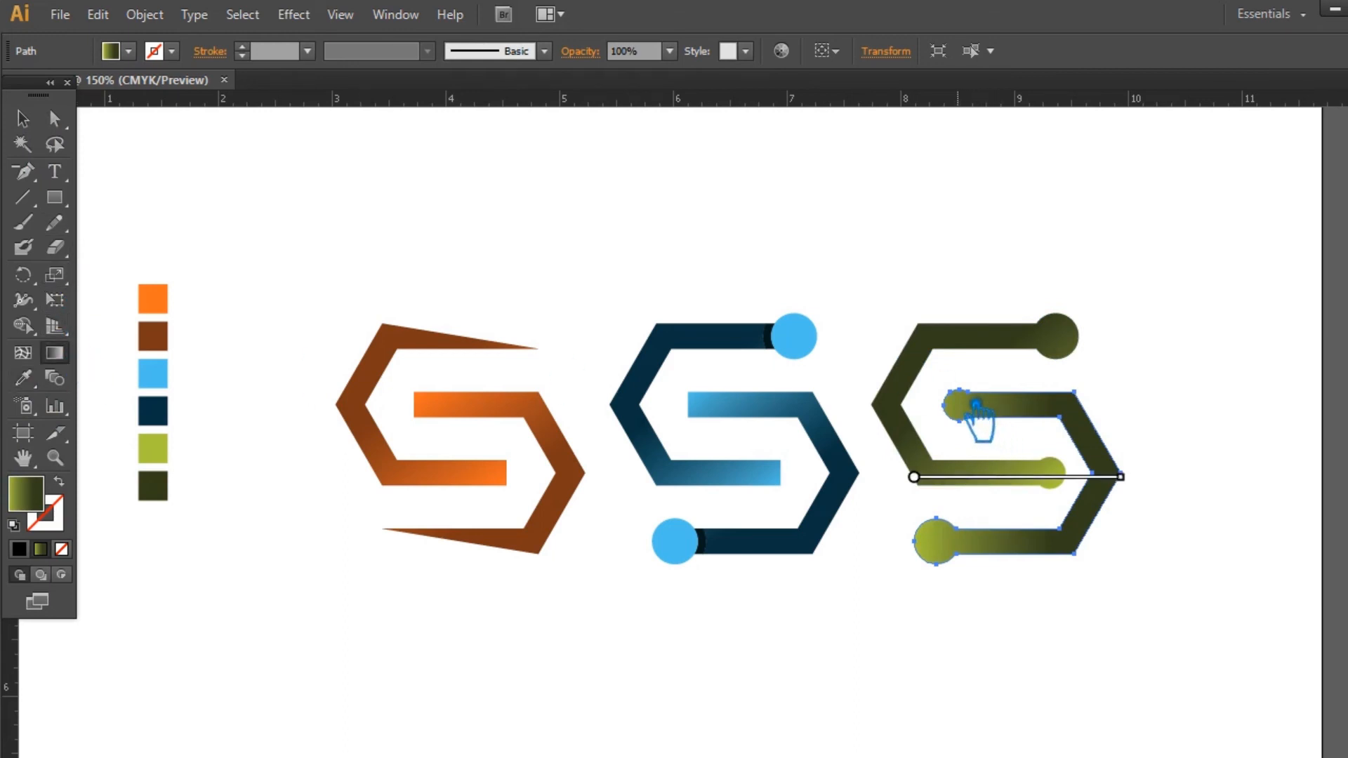
drag(971, 406, 1095, 581)
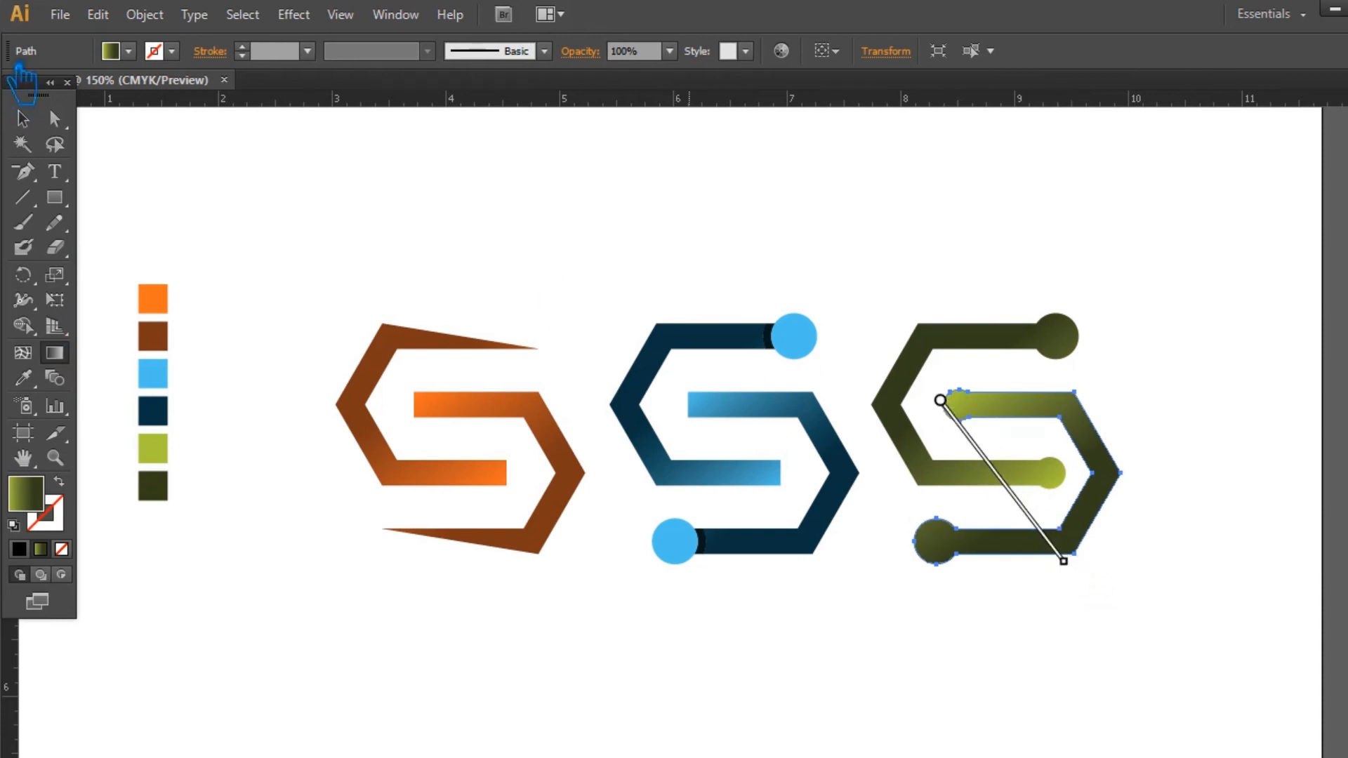
click(23, 119)
click(549, 211)
Step: Remove the column of six colour swatches beside the first S
drag(265, 542, 235, 249)
drag(304, 355, 120, 388)
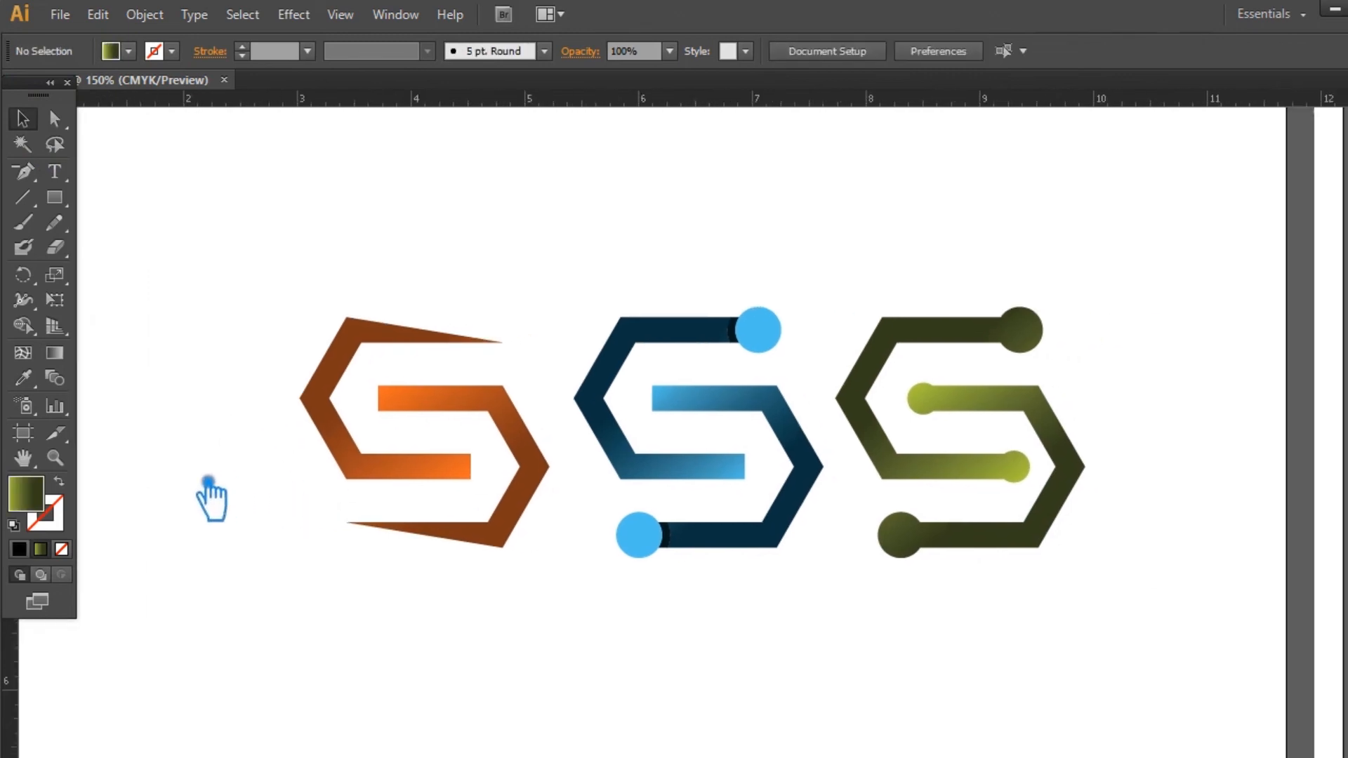
Step: Bring back the dark joint pieces between the second S's arms and its two blue circles
key(ctrl+plus)
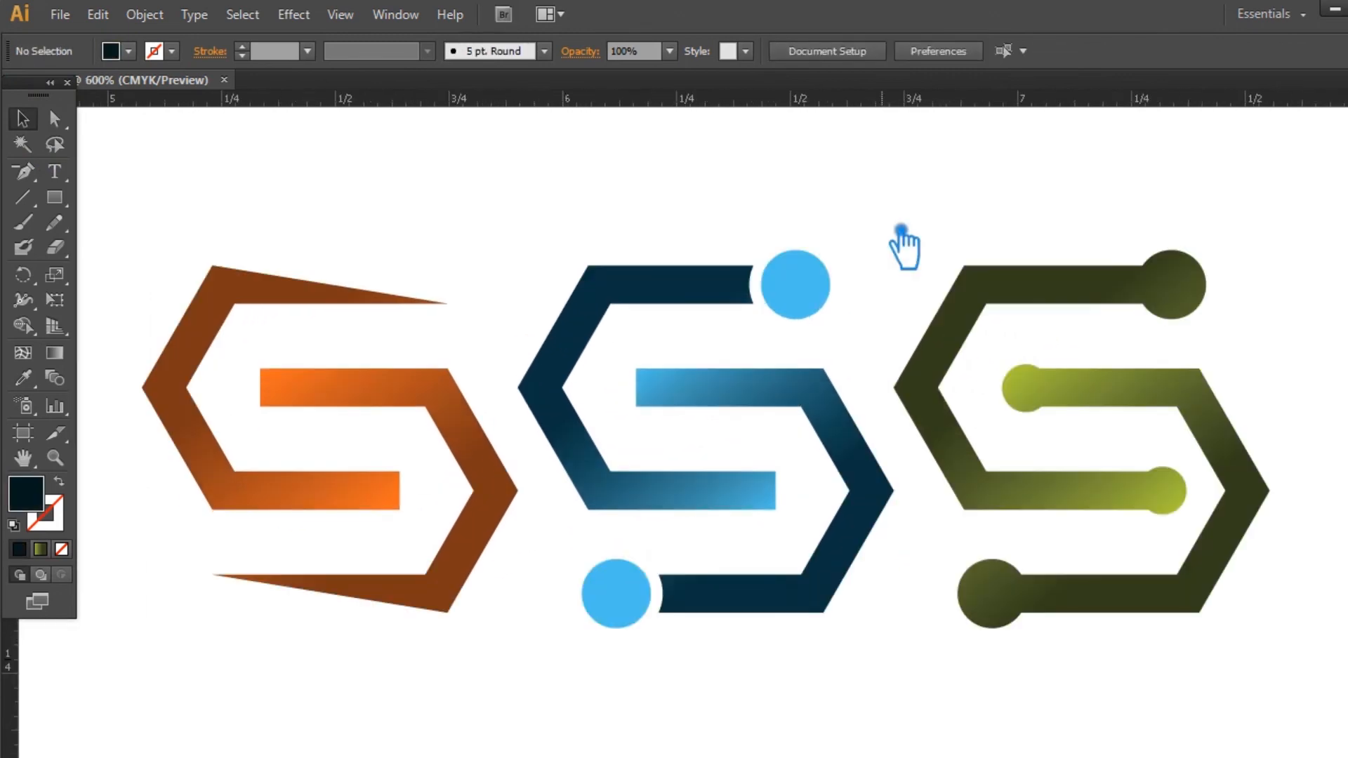
key(ctrl+alt+2)
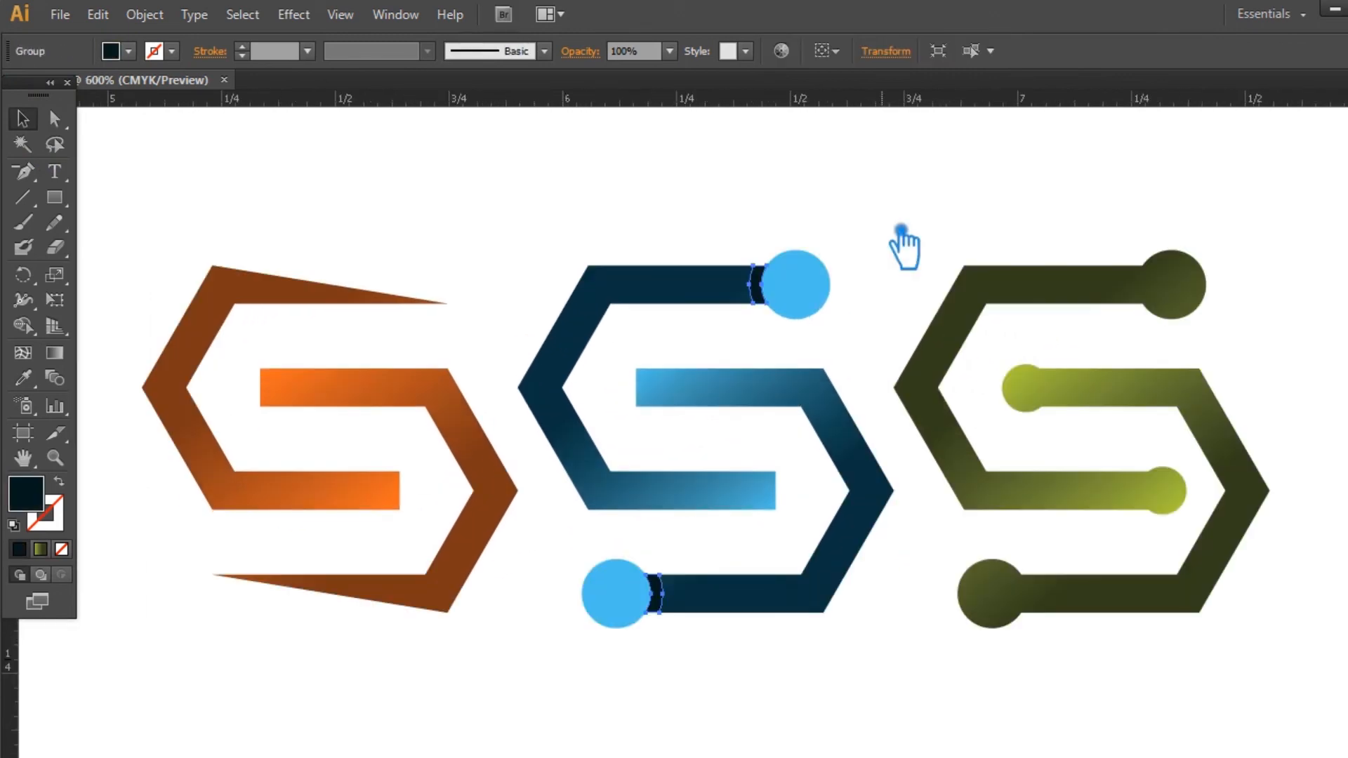